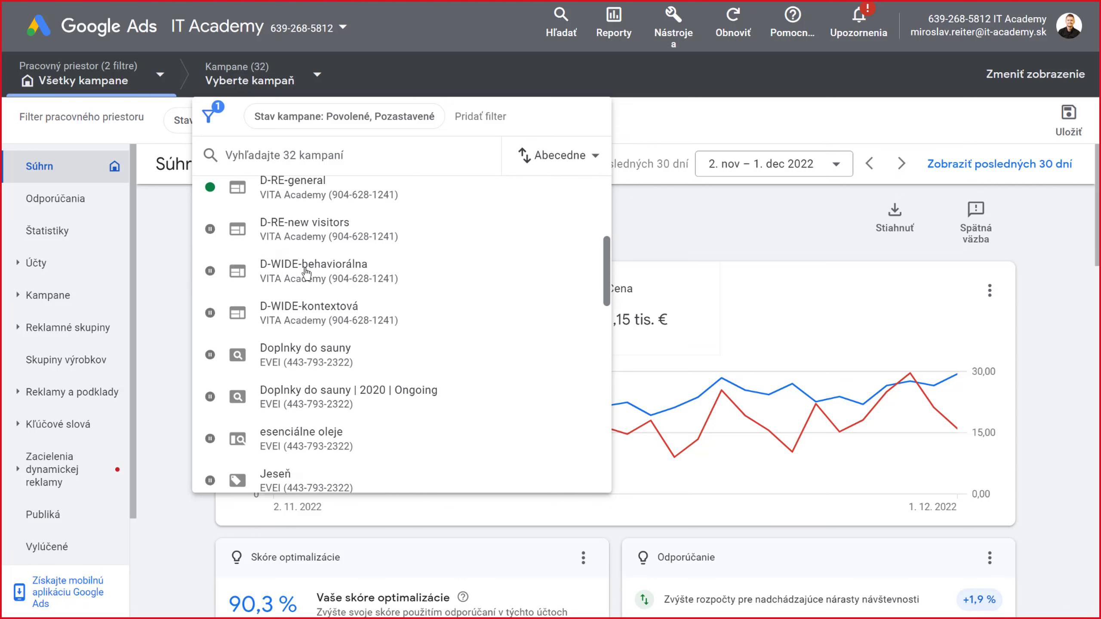
scroll(306, 269, "down", 5)
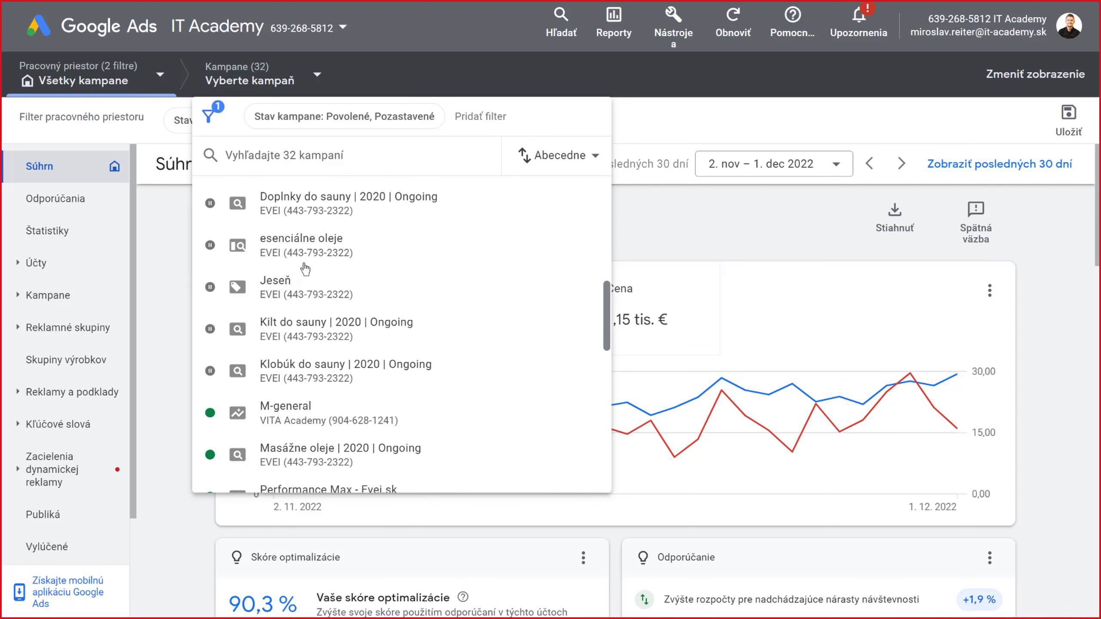
left_click(165, 215)
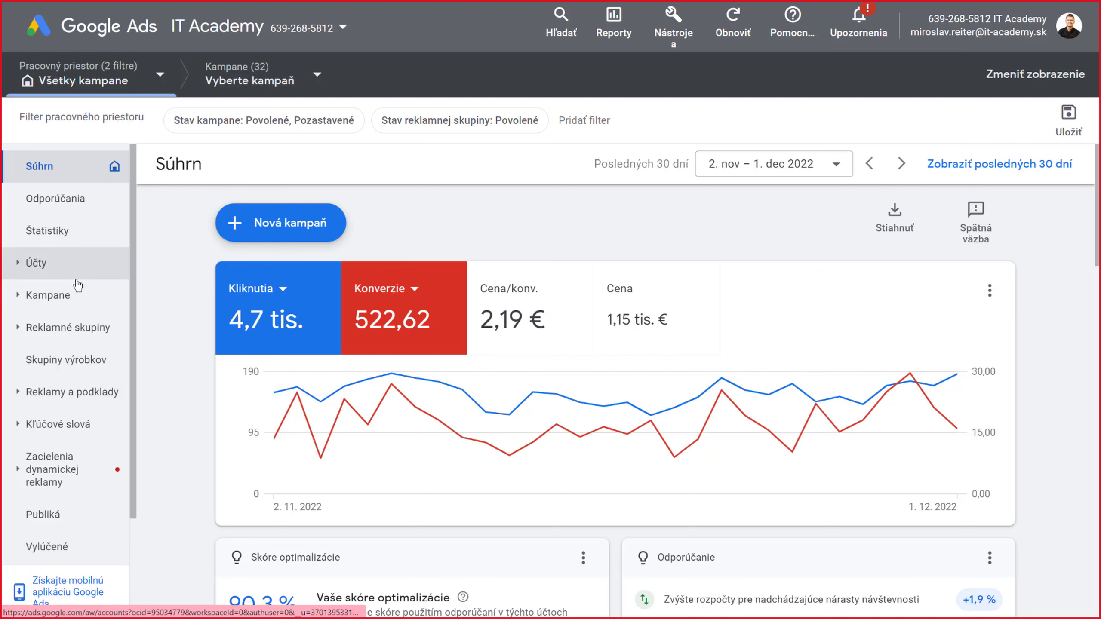
Step: Start a new campaign in the VITA Academy account with the sales goal (Predaj)
left_click(274, 232)
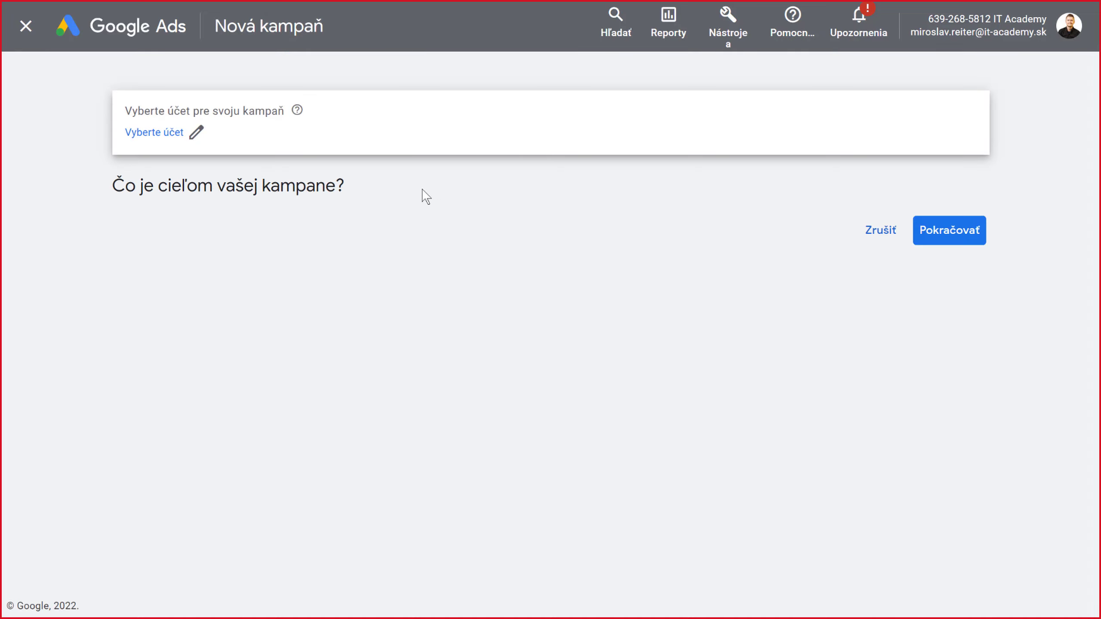
left_click(167, 133)
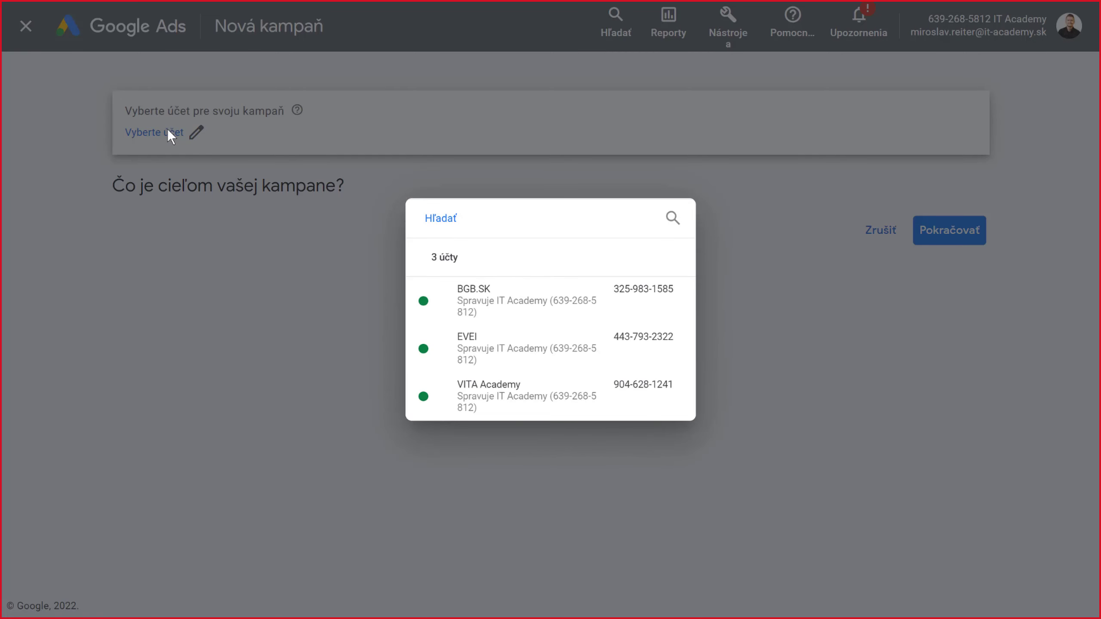
left_click(497, 404)
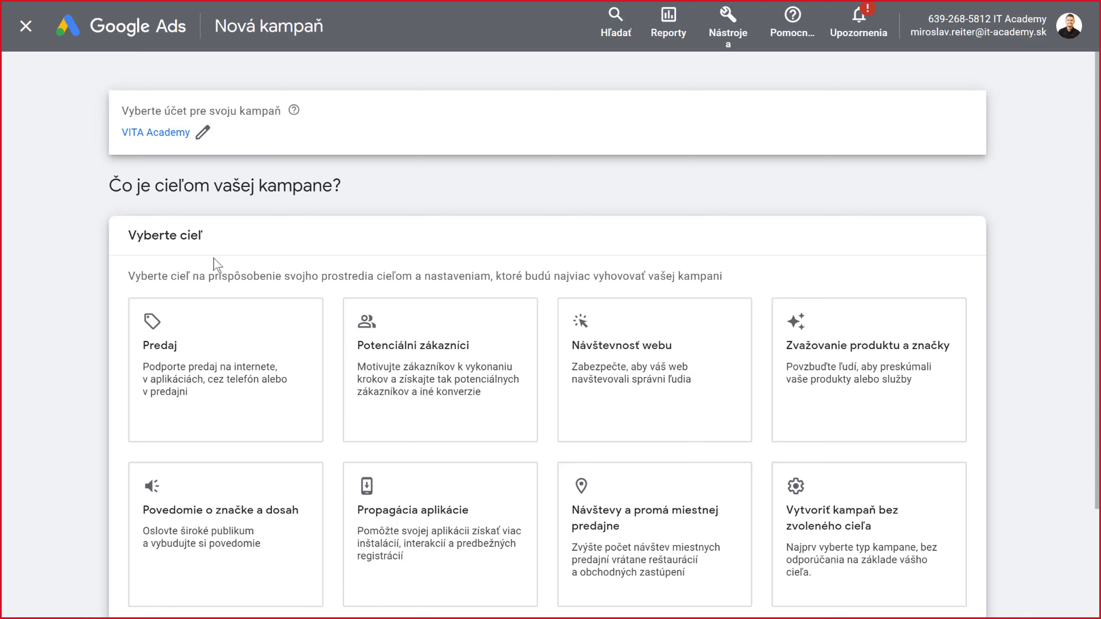
left_click(891, 492)
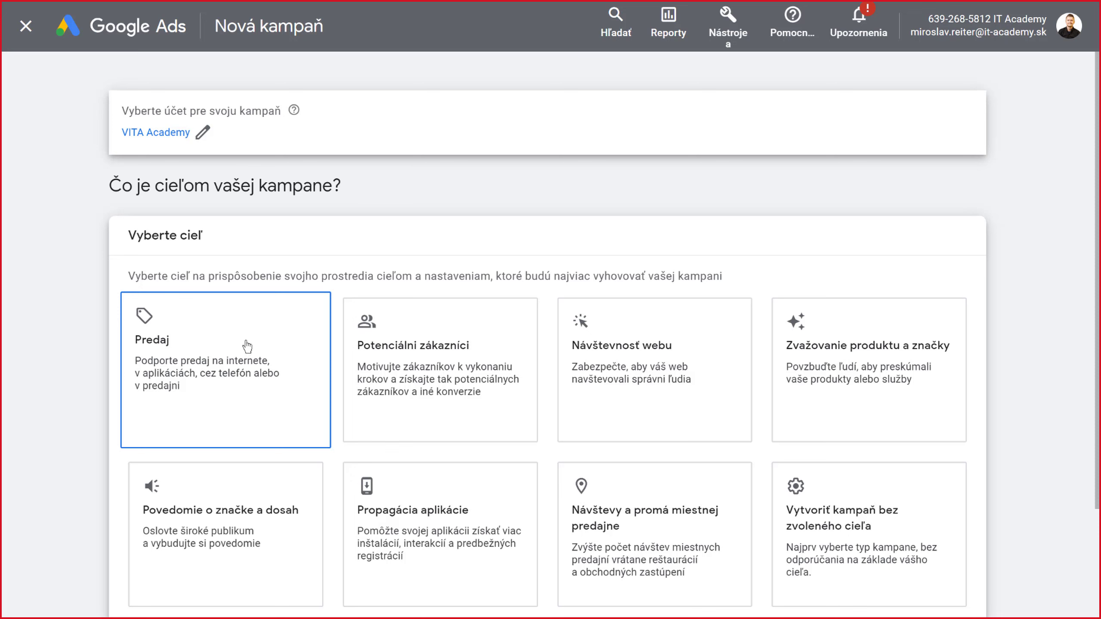
left_click(177, 365)
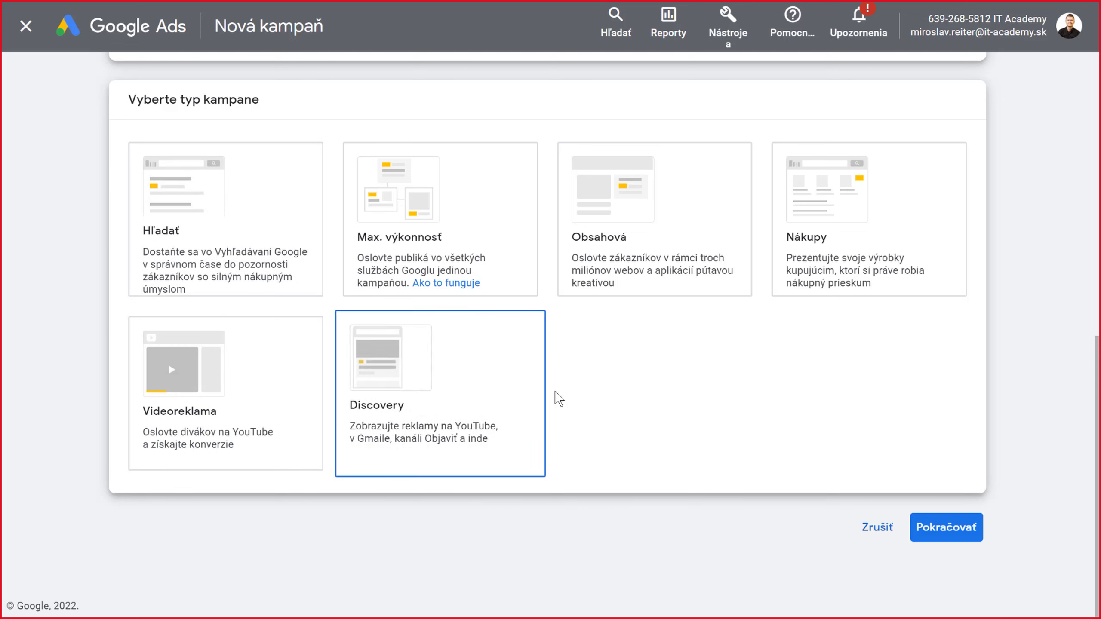
Step: Leave full-screen view, open google.sk in a new browser tab and search for "barbie"
key("F11")
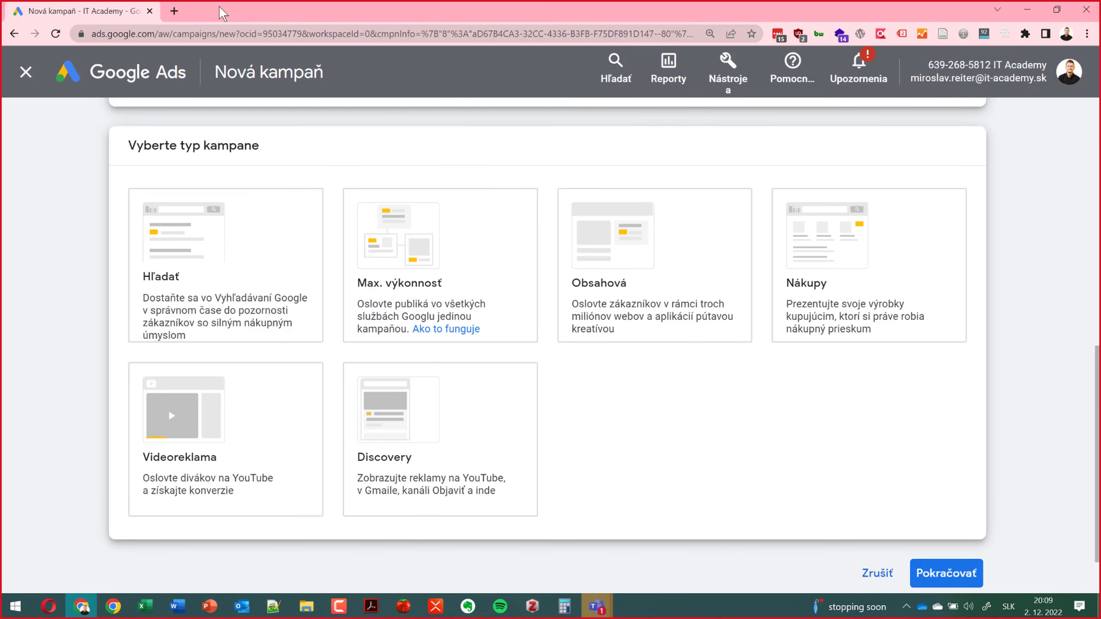
left_click(176, 11)
type("google.sk")
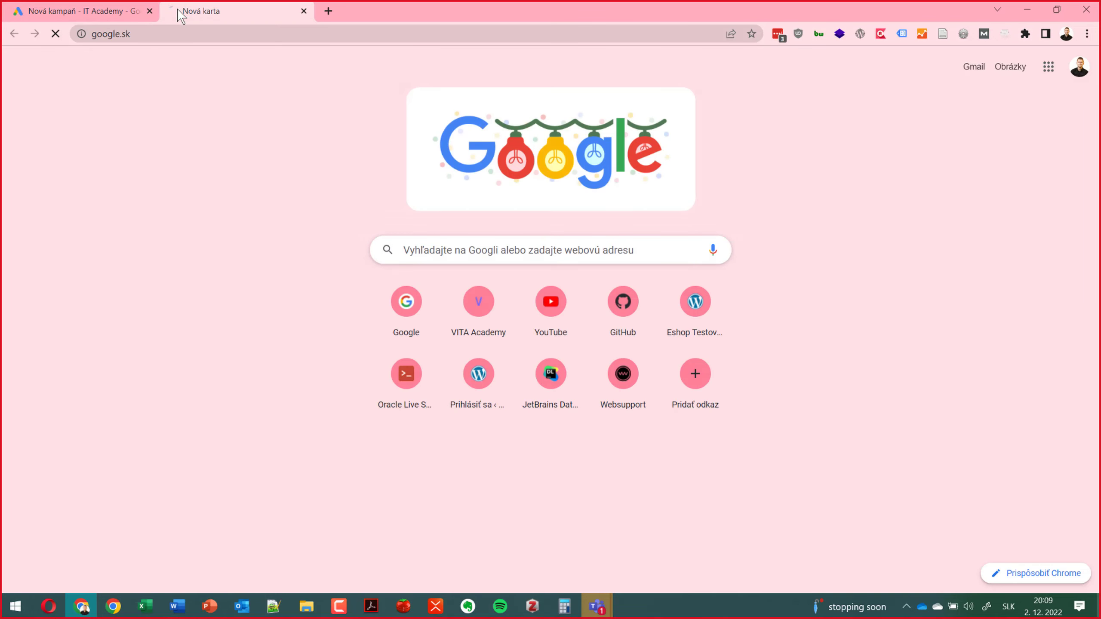
key("Return")
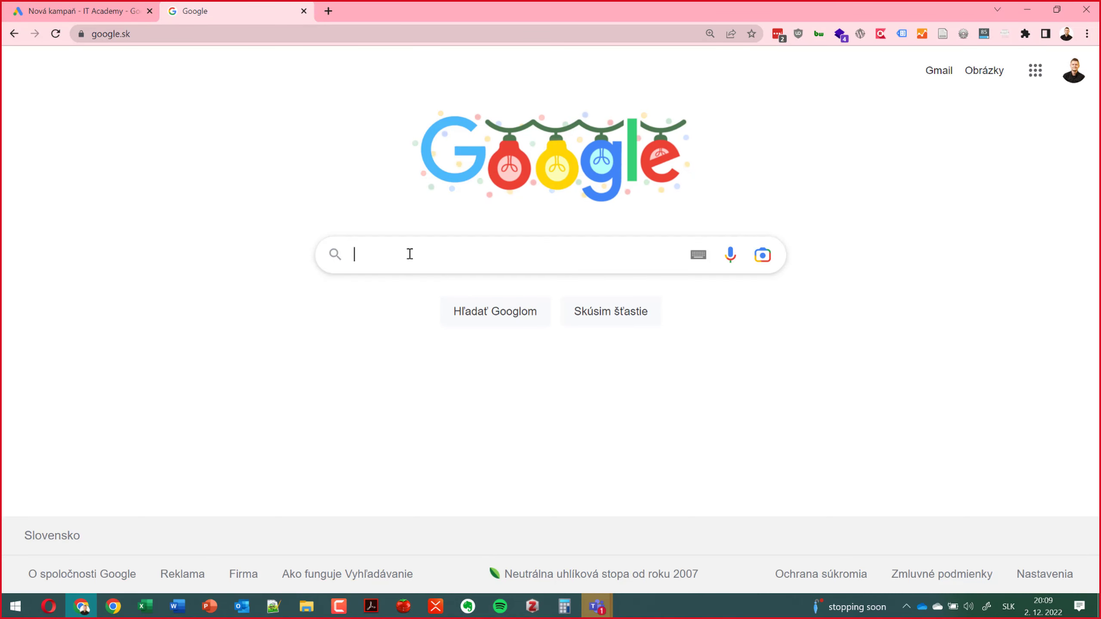
type("barb")
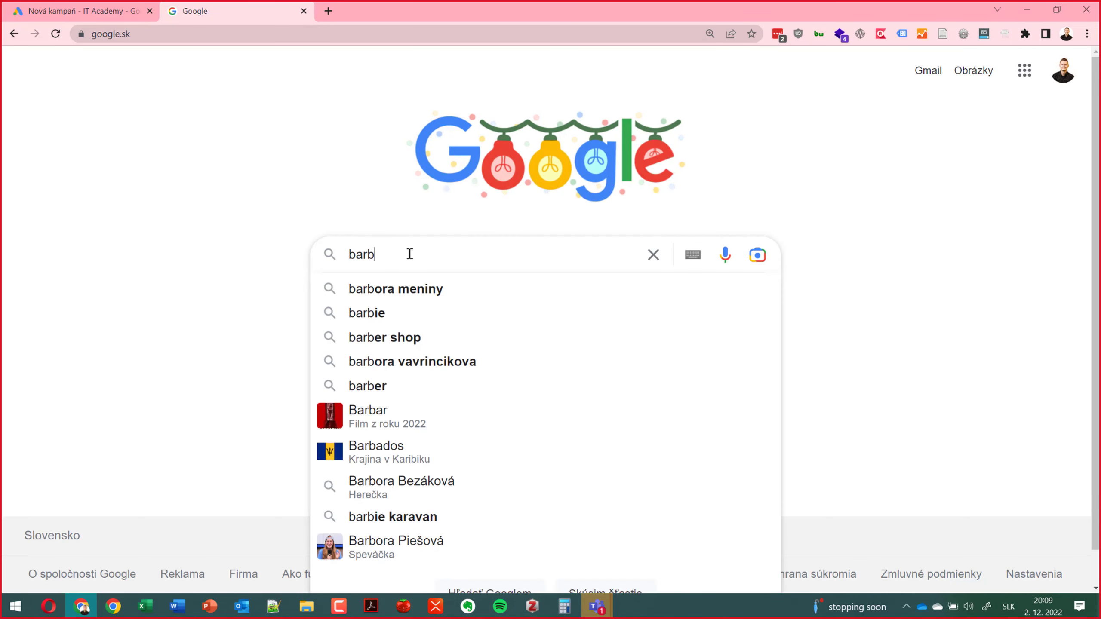
type("ie")
key("Return")
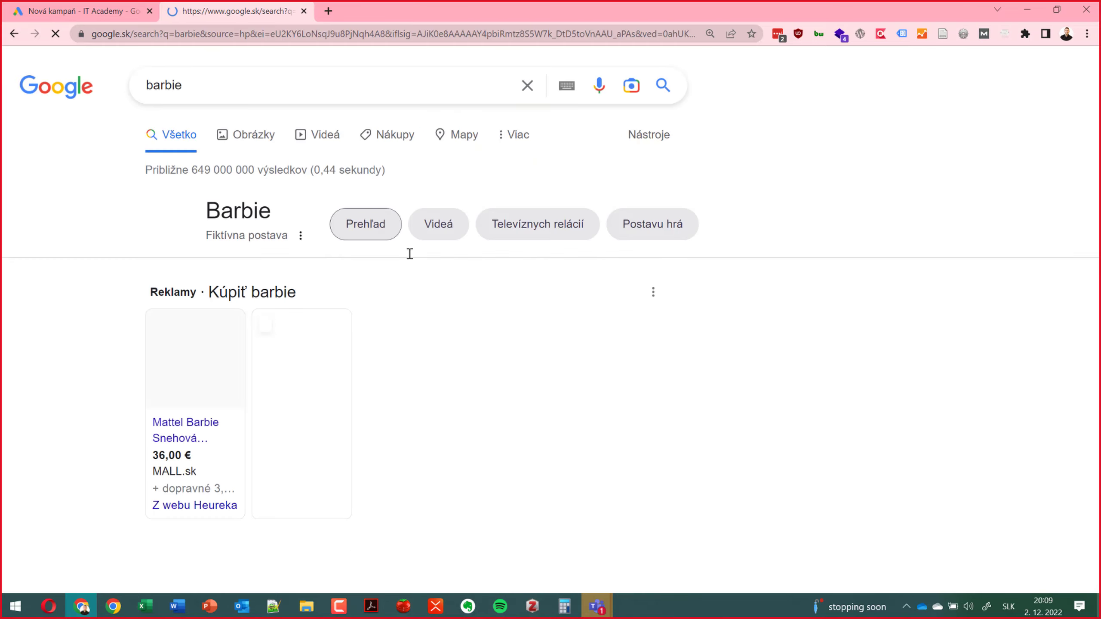
Step: Examine the product ads, text ads and organic listings in the barbie search results, and return to the Google Ads campaign types
scroll(411, 260, "down", 4)
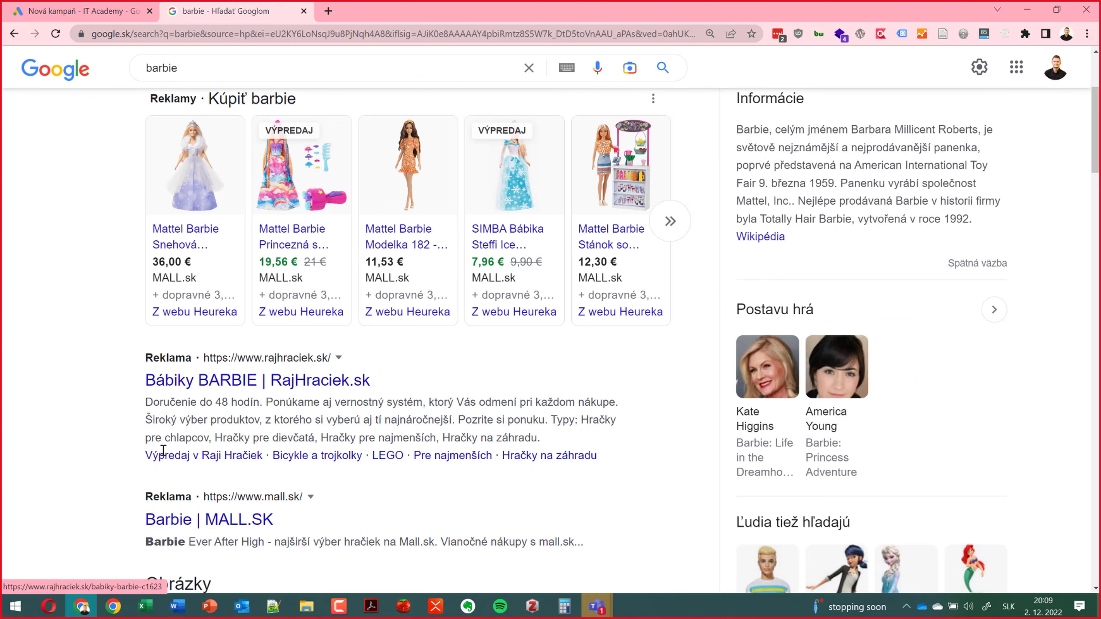
scroll(179, 482, "down", 20)
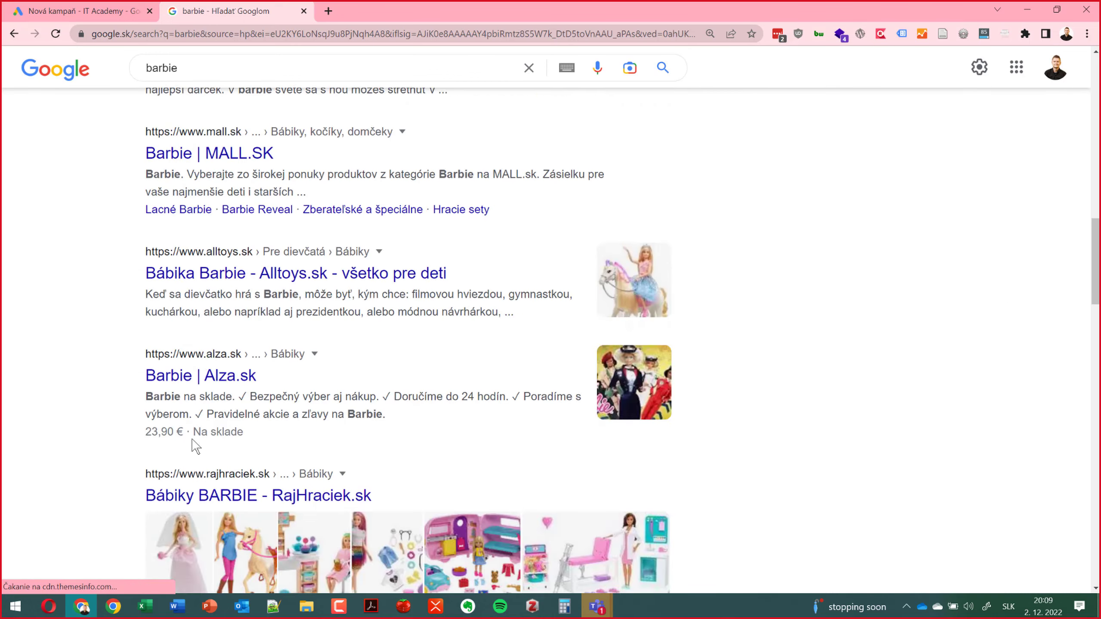
scroll(195, 450, "up", 15)
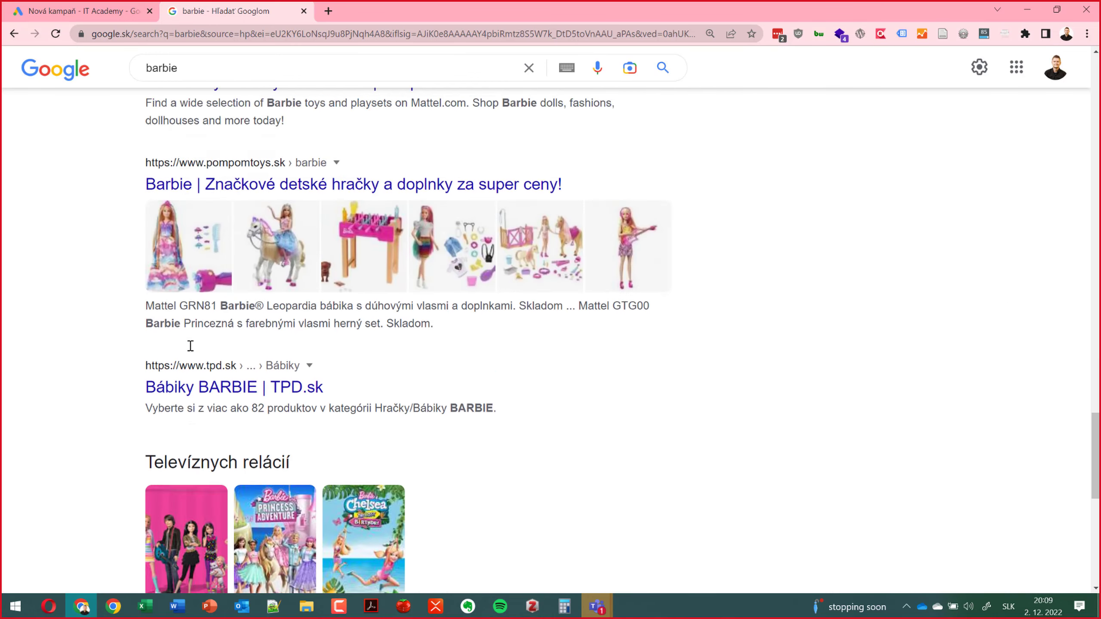
scroll(189, 418, "down", 5)
scroll(187, 420, "up", 9)
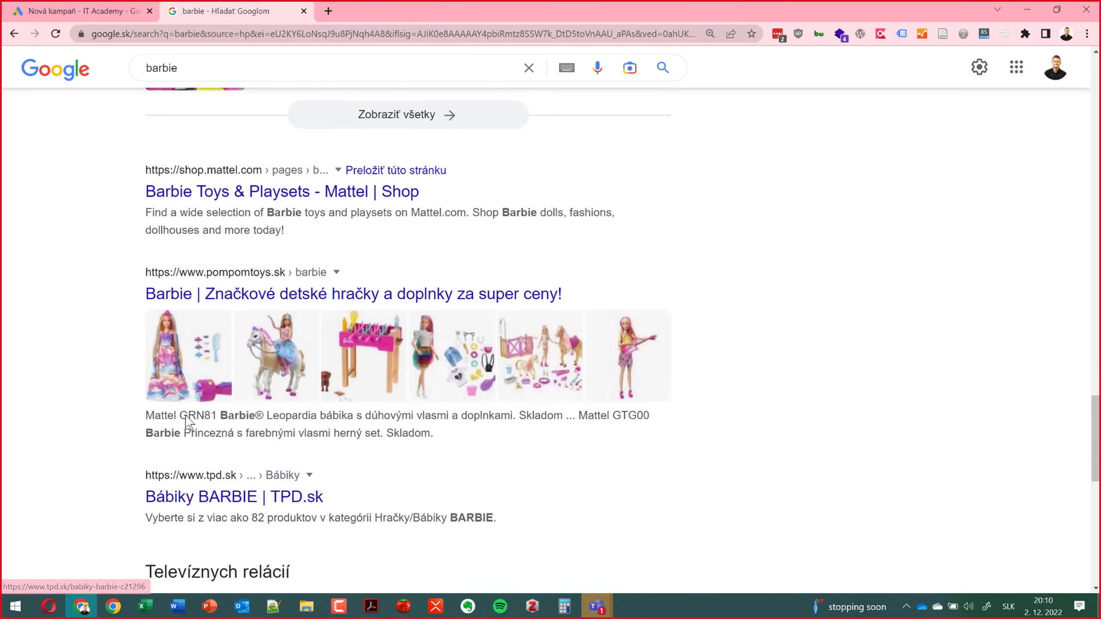
scroll(187, 421, "up", 12)
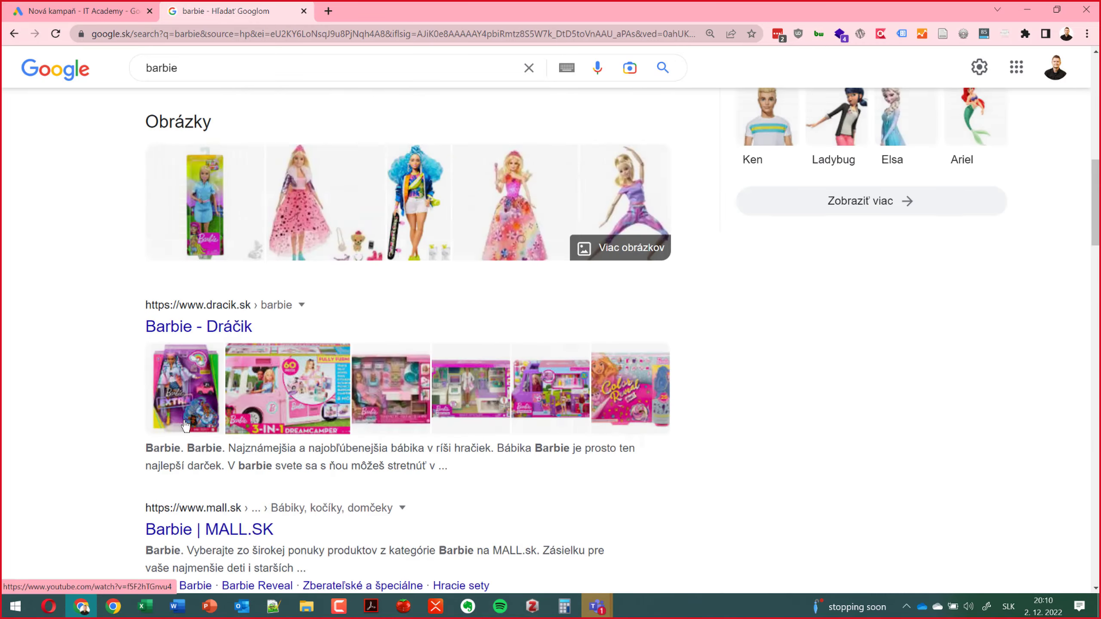
key("ctrl+Tab")
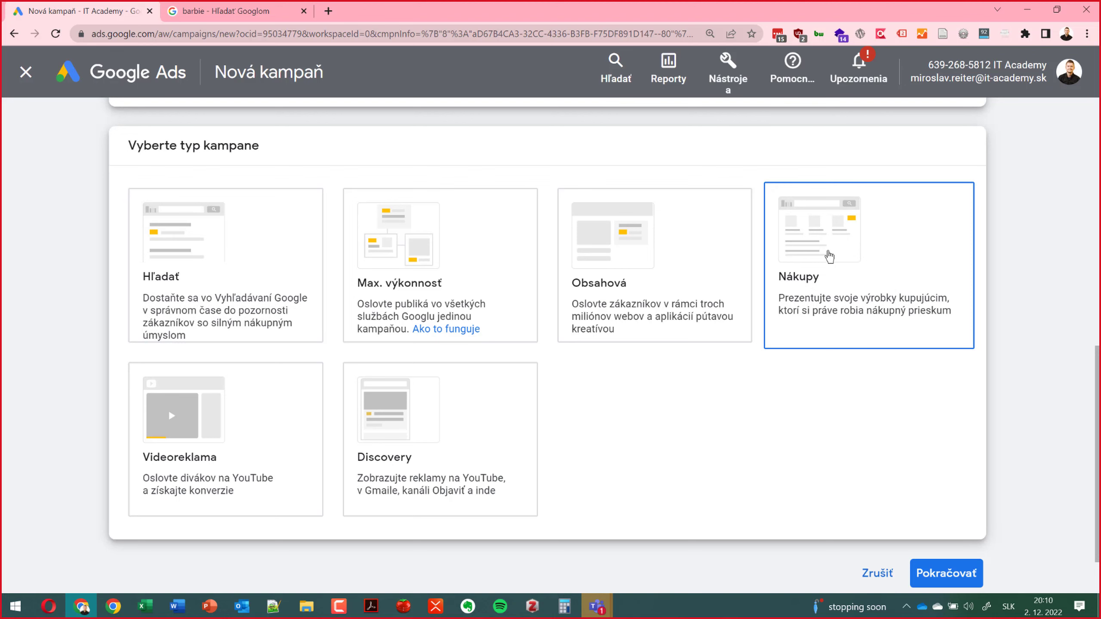
Step: View the Google Shopping (Nákupy) results for barbie and return to the Google Ads campaign types
left_click(235, 13)
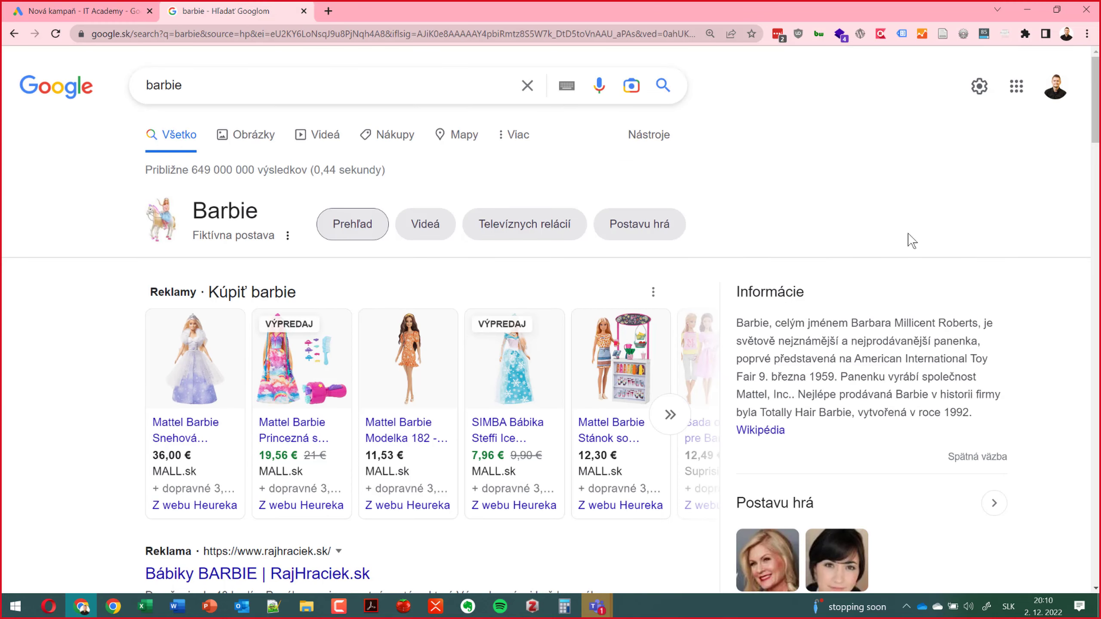
left_click(394, 137)
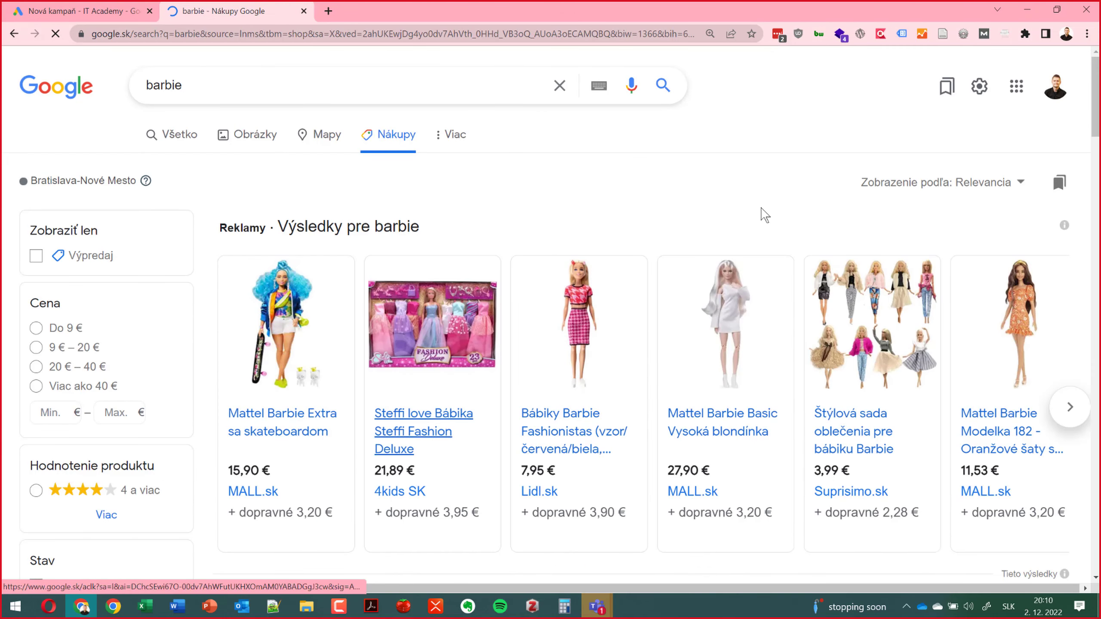
left_click(59, 9)
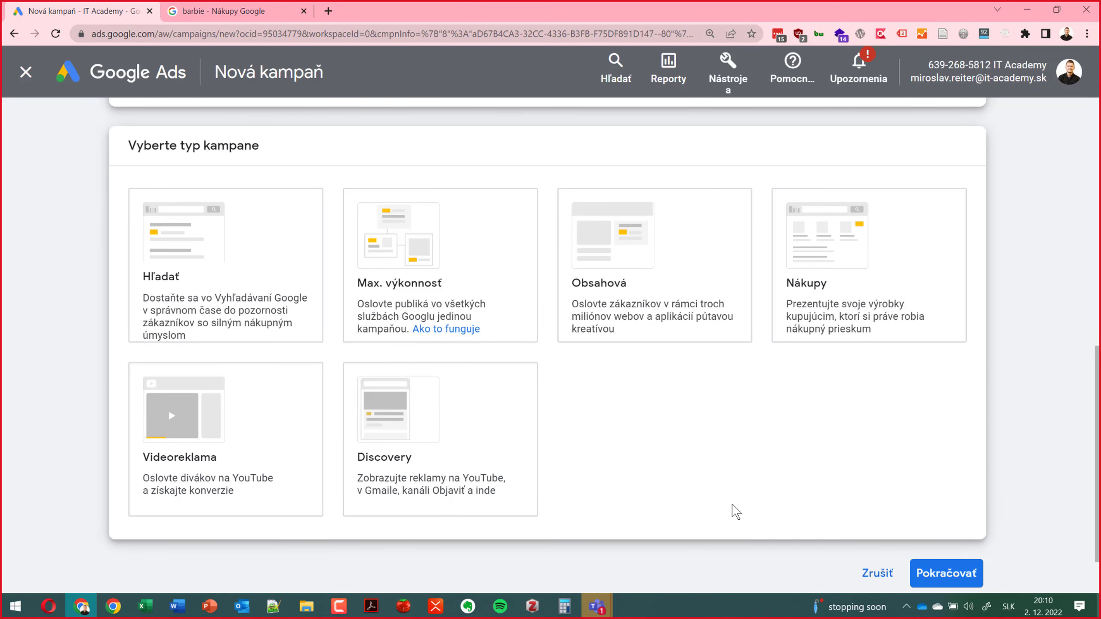
left_click(307, 429)
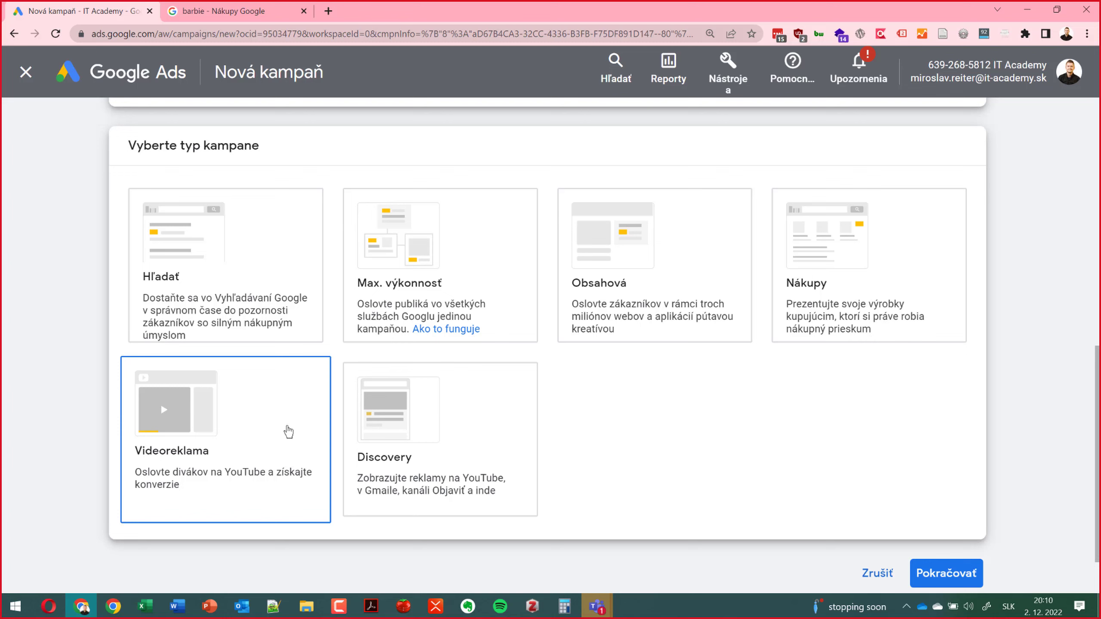
left_click(369, 440)
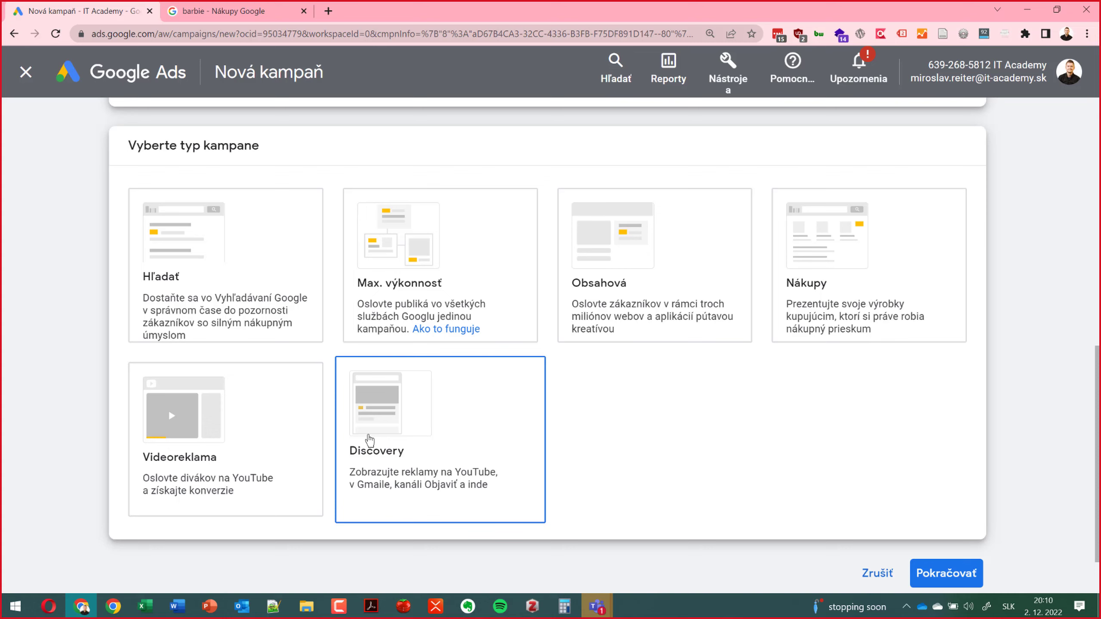
Step: Try to open Gmail from google.sk in a new browser tab, and close that tab
left_click(328, 10)
type("go")
key("Return")
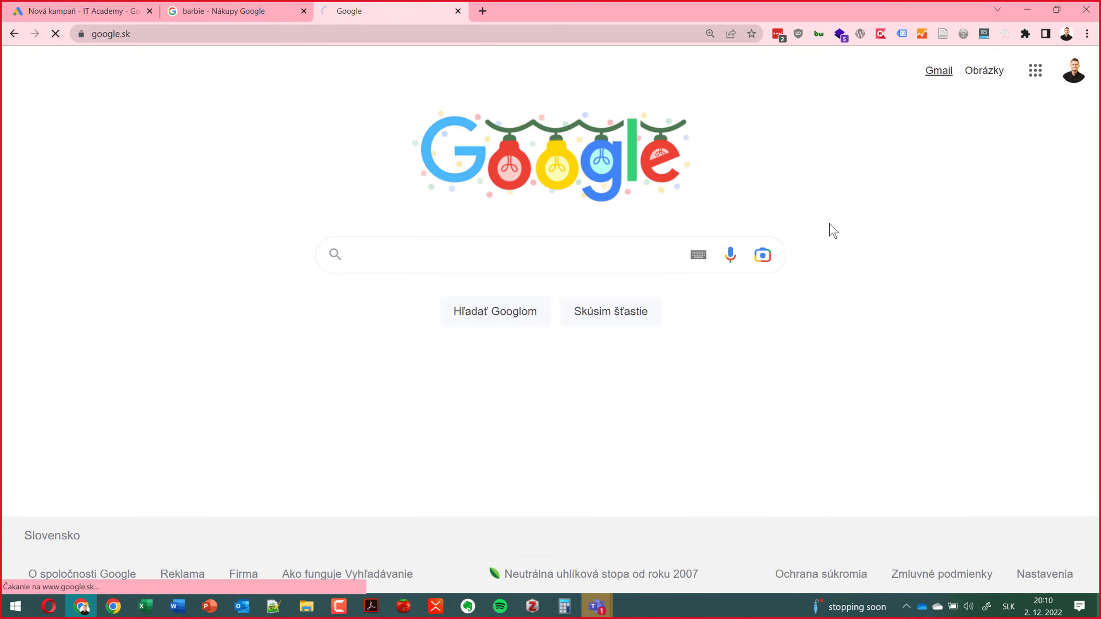
left_click(939, 70)
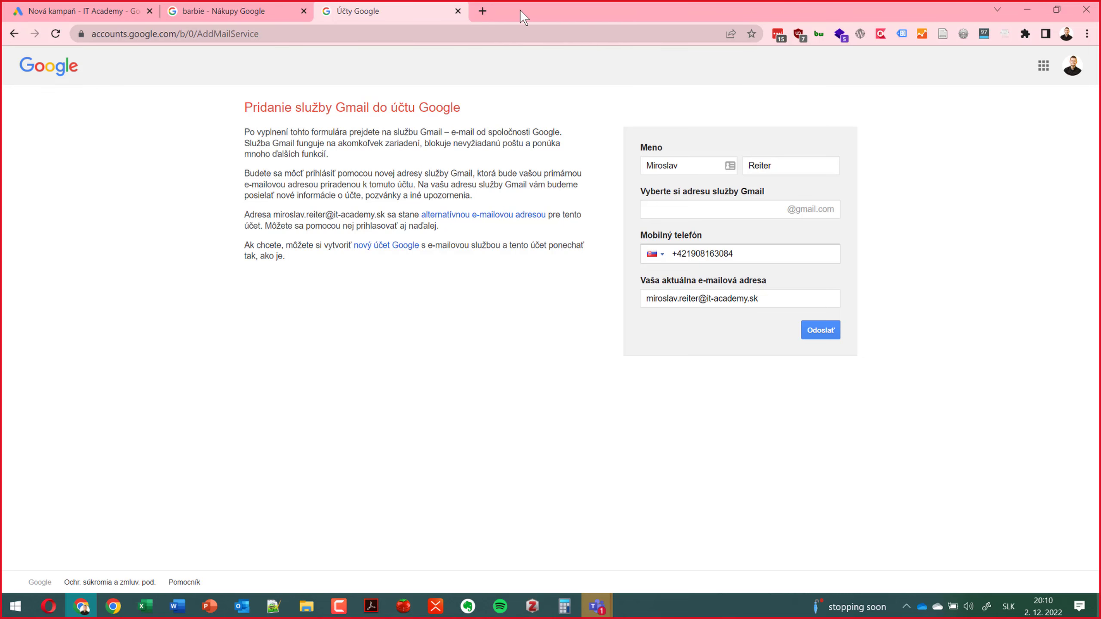
left_click(457, 10)
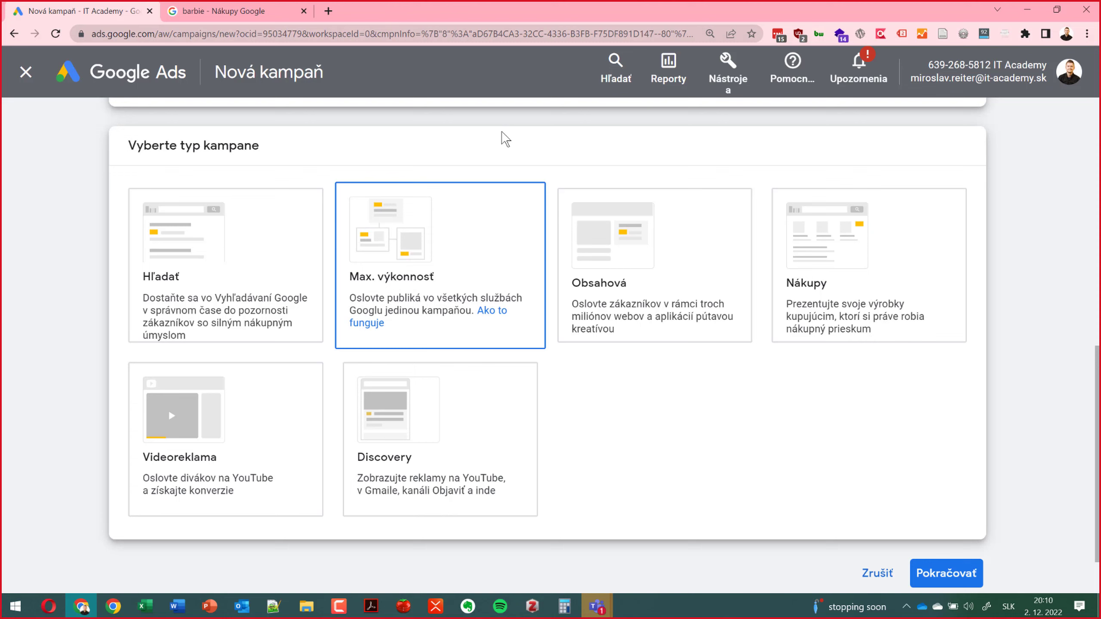
left_click(586, 224)
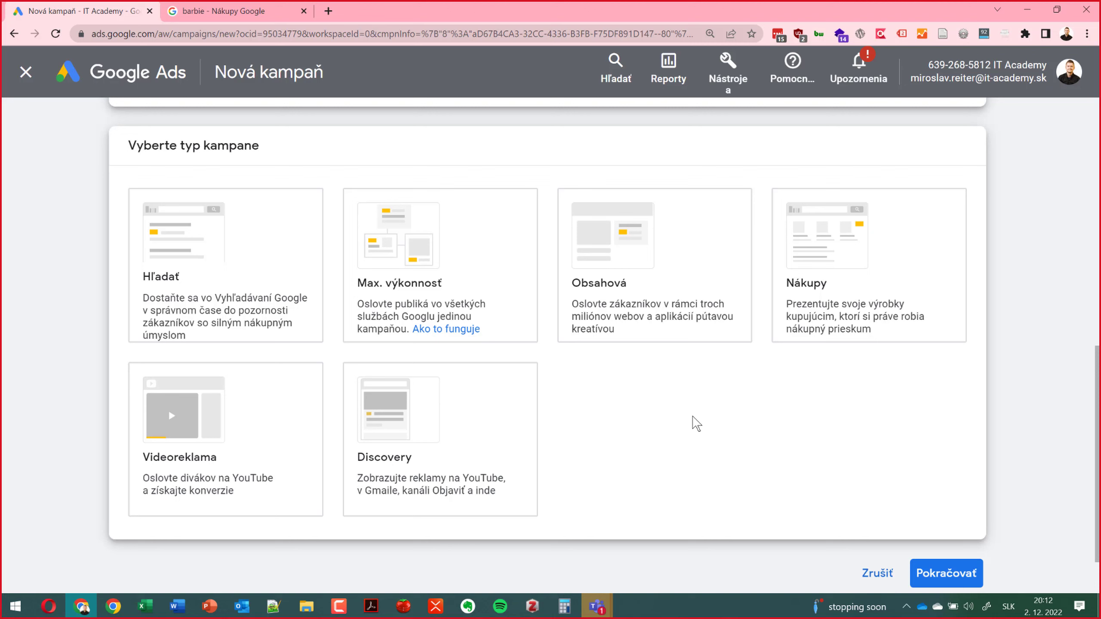
left_click(463, 289)
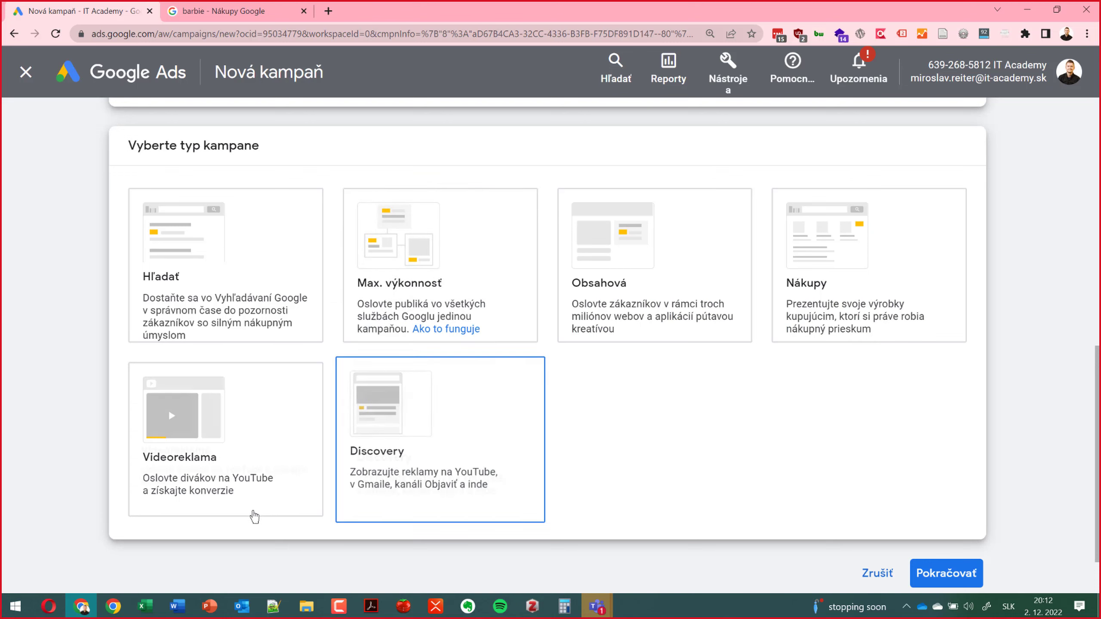
Step: Switch to the PowerPoint lecture, expand the AI and Chatbots section and open its first slide, about Kuki
left_click(217, 612)
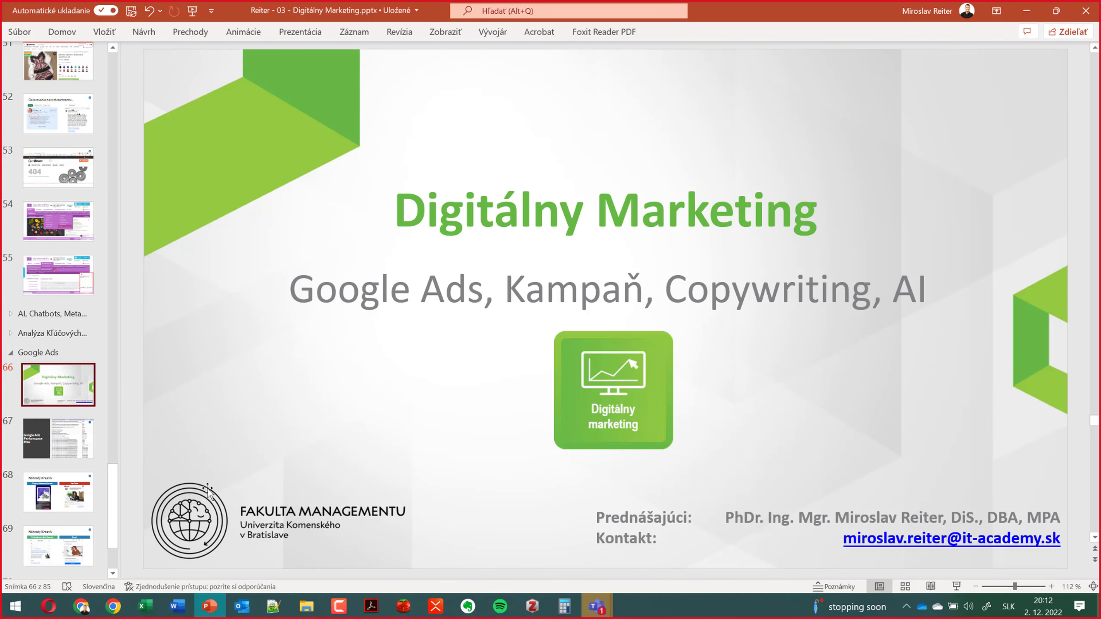
left_click(10, 314)
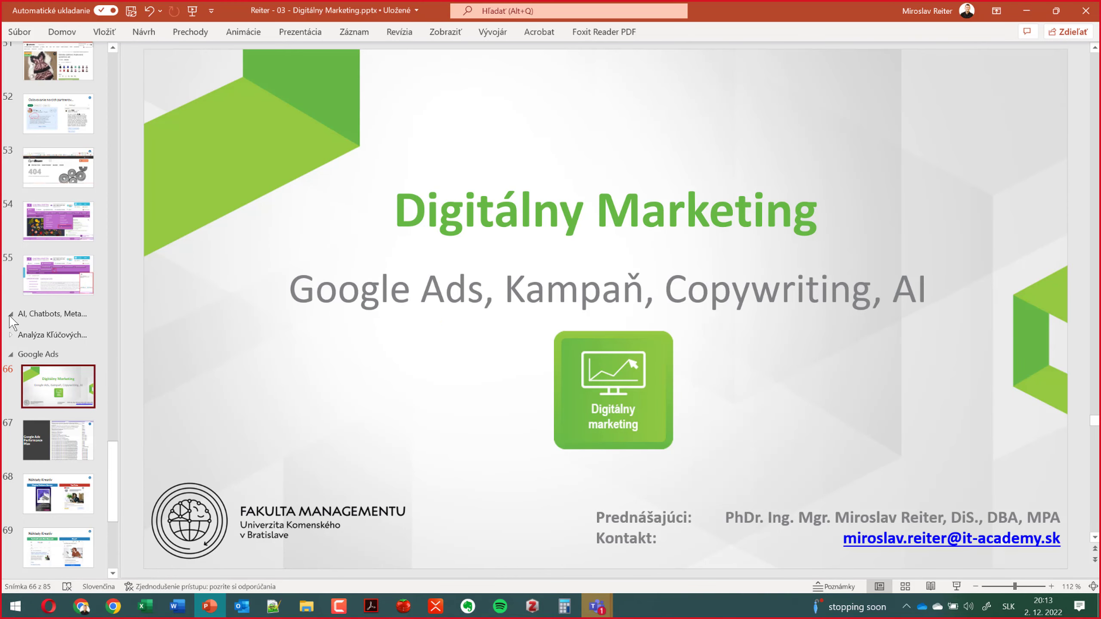
left_click(35, 329)
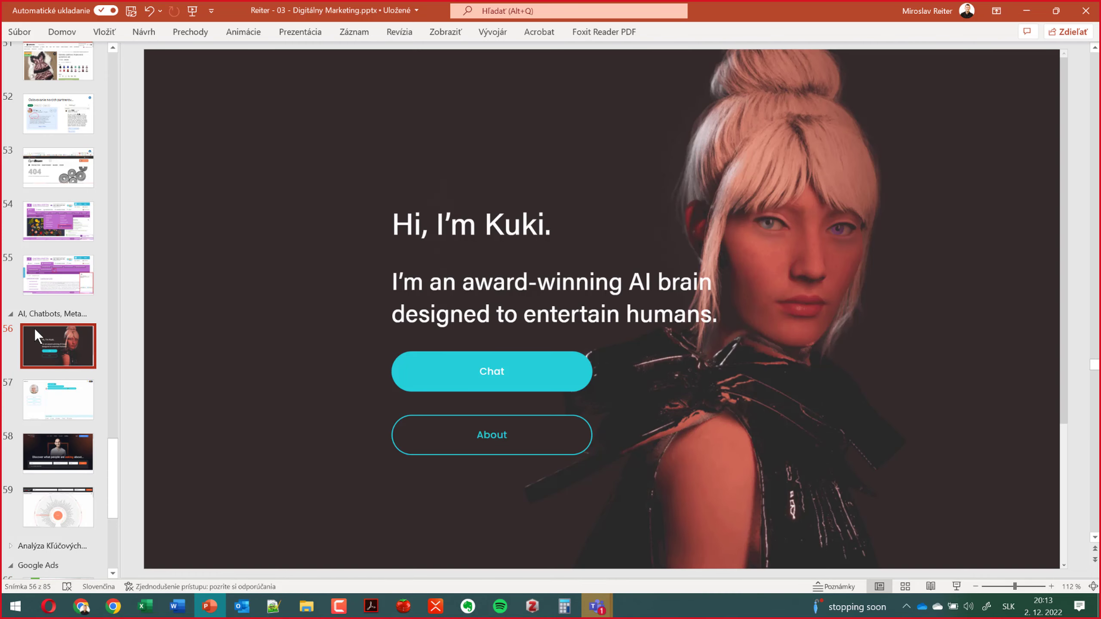
left_click(825, 588)
left_click(540, 494)
key("ctrl+a")
key("ctrl+c")
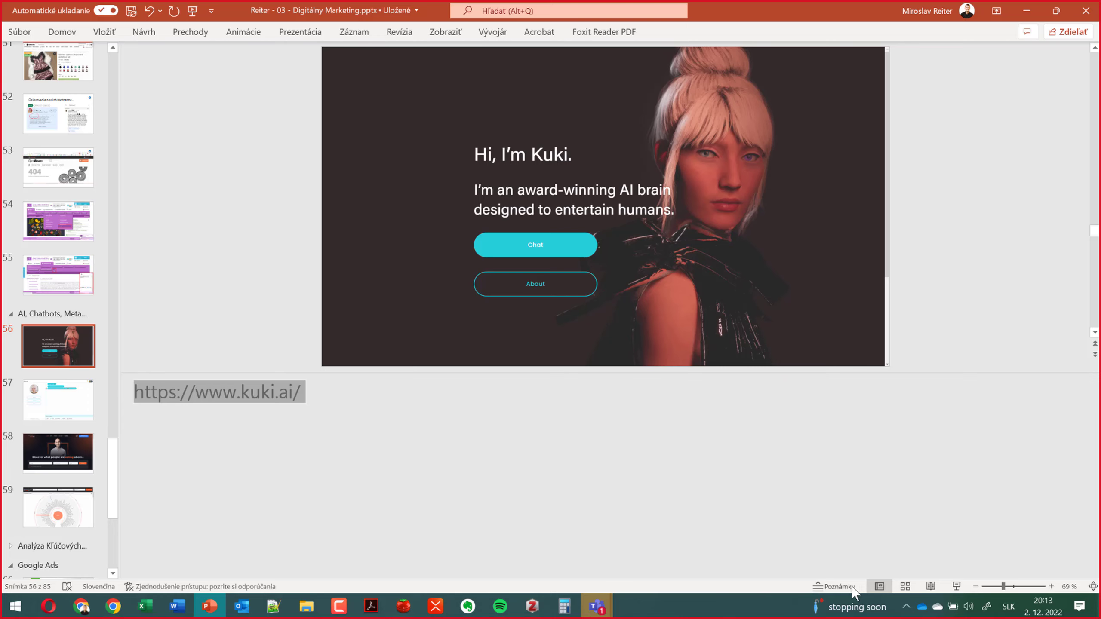
left_click(852, 588)
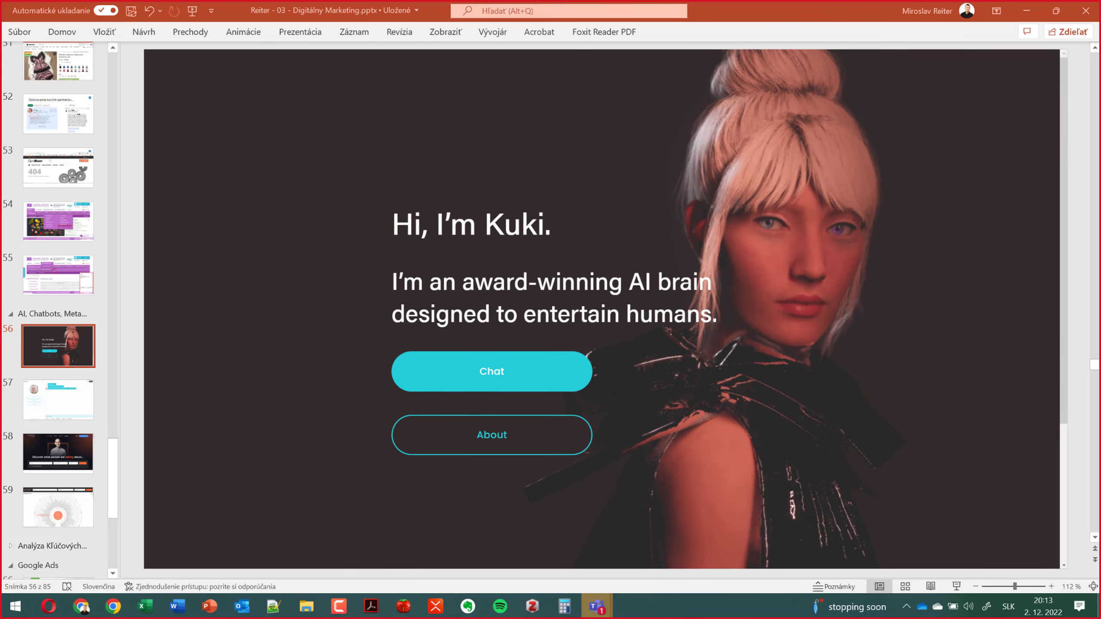
left_click(82, 607)
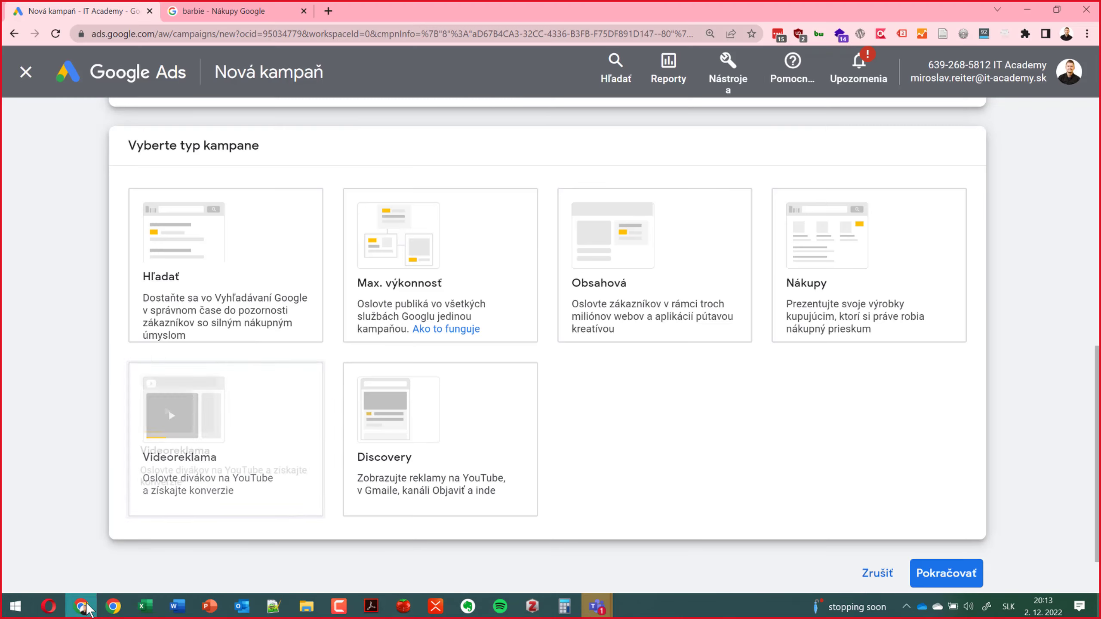
left_click(328, 11)
key("ctrl+v")
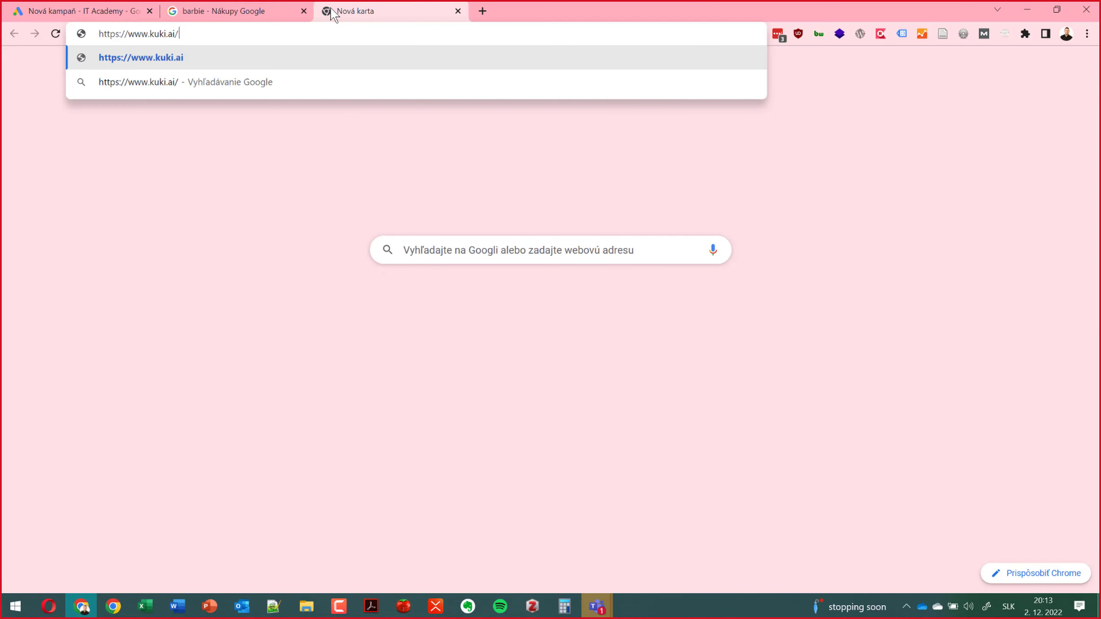
key("Return")
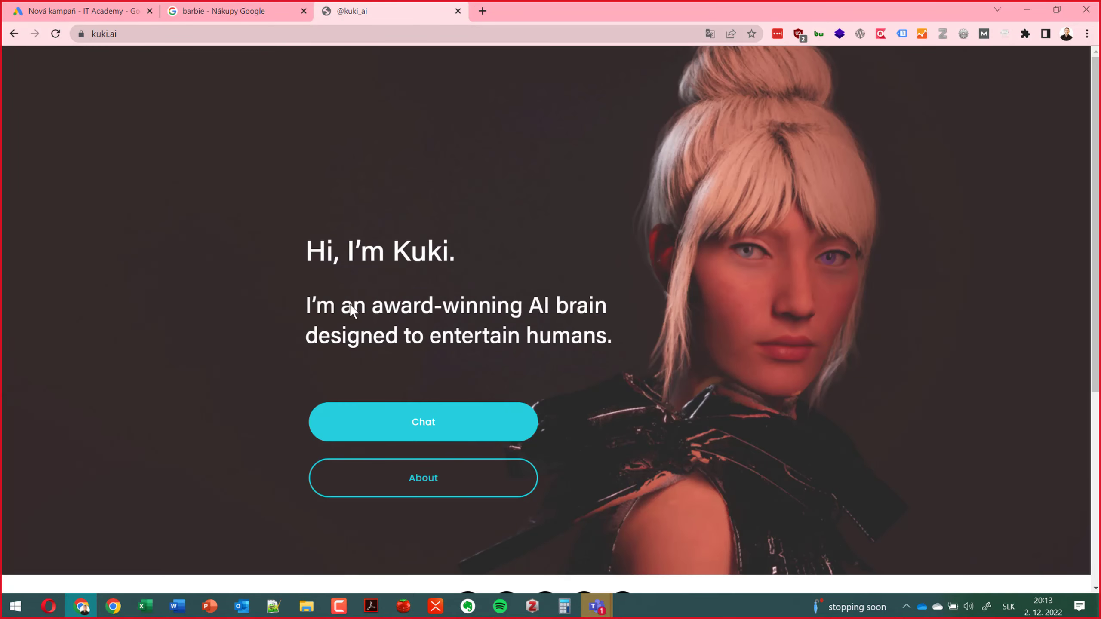
left_click(395, 421)
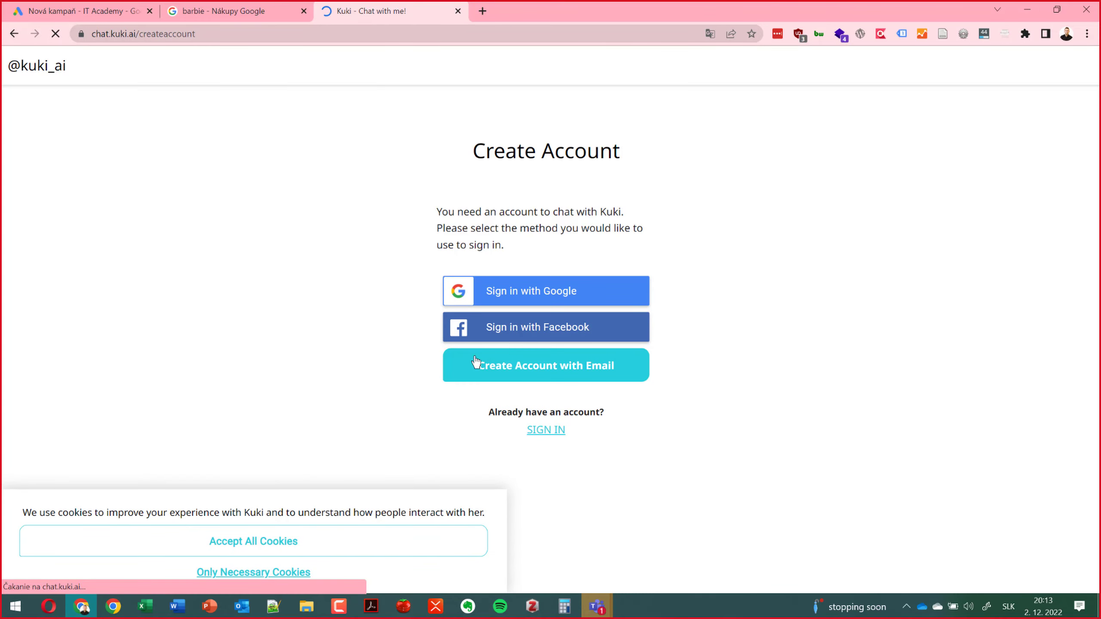
Step: Create a Kuki account through Google sign-in, accepting the Terms and Conditions and all cookies
left_click(523, 301)
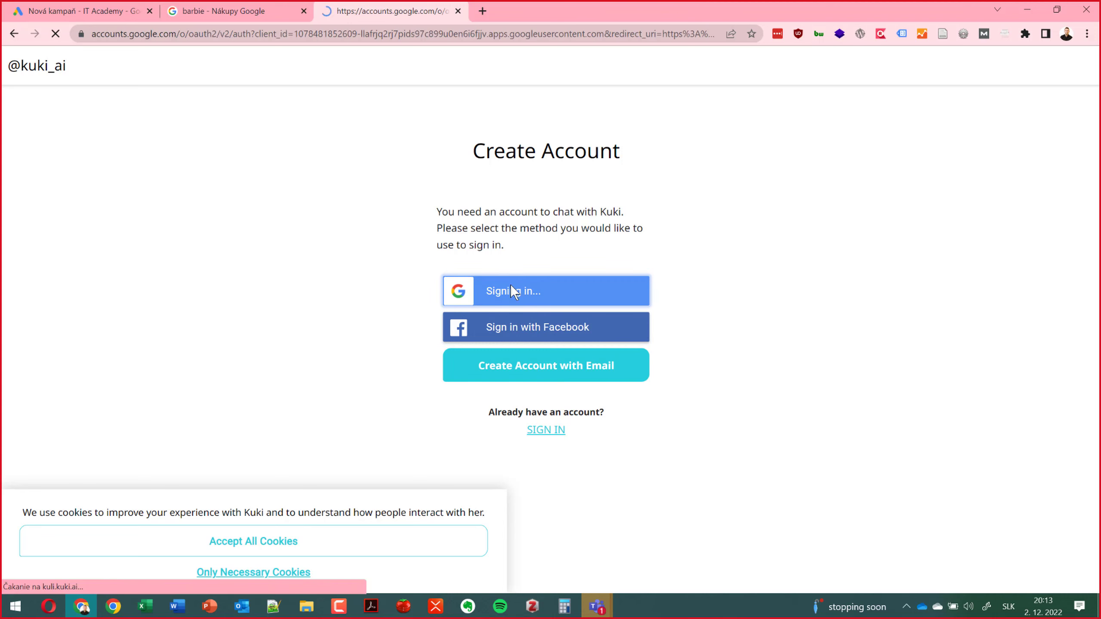
left_click(495, 279)
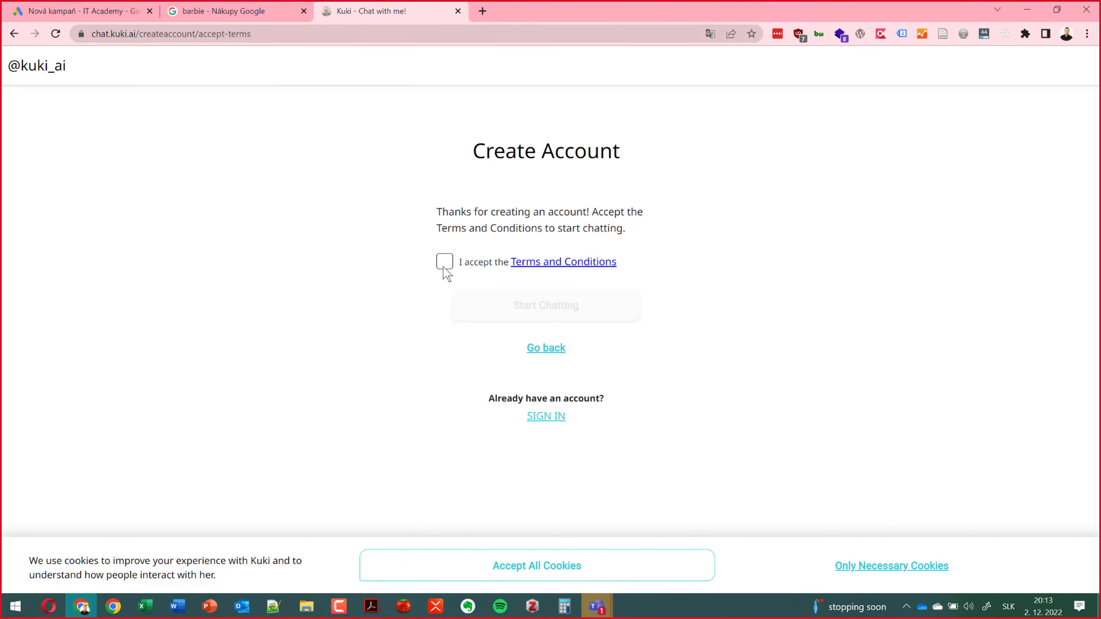
left_click(444, 262)
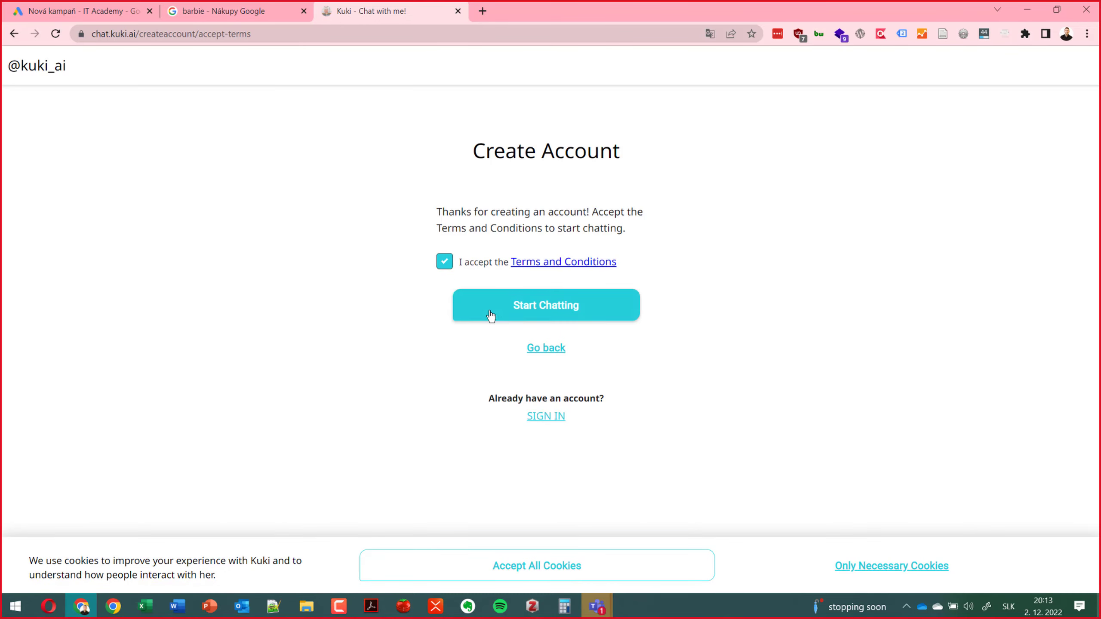
left_click(491, 315)
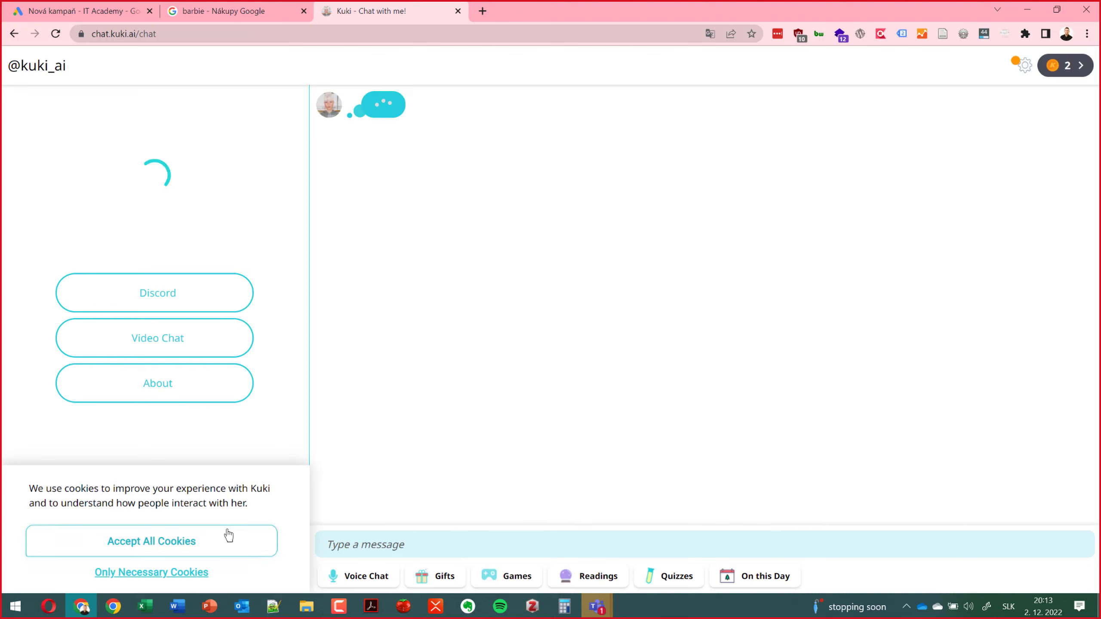
left_click(229, 537)
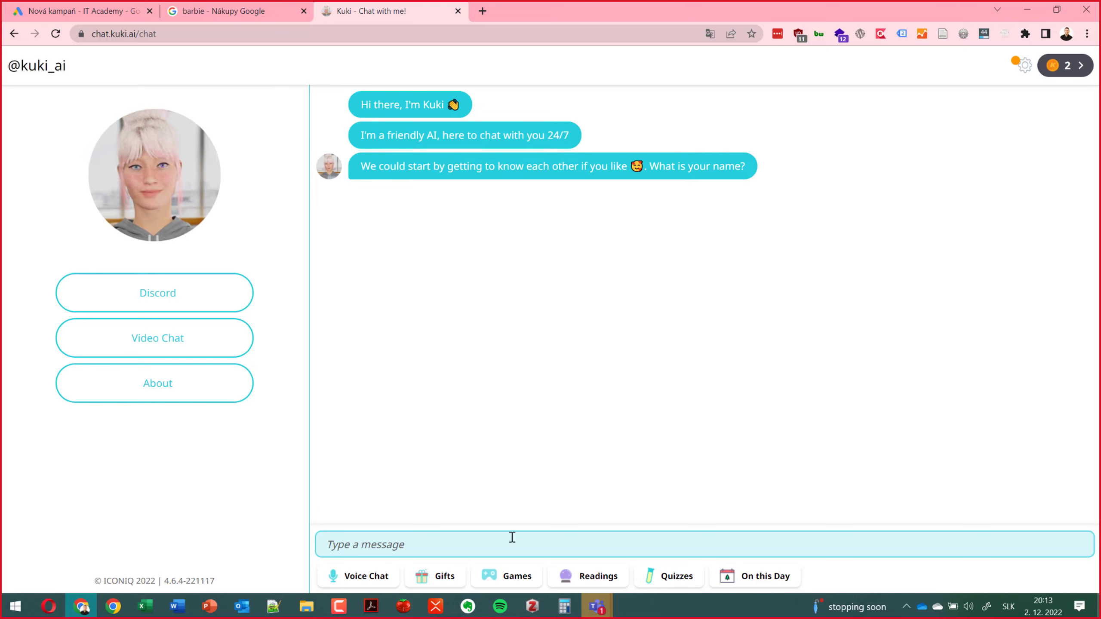
Step: Answer Kuki's question with a message that says hi and gives the user's first name
type("hi miro")
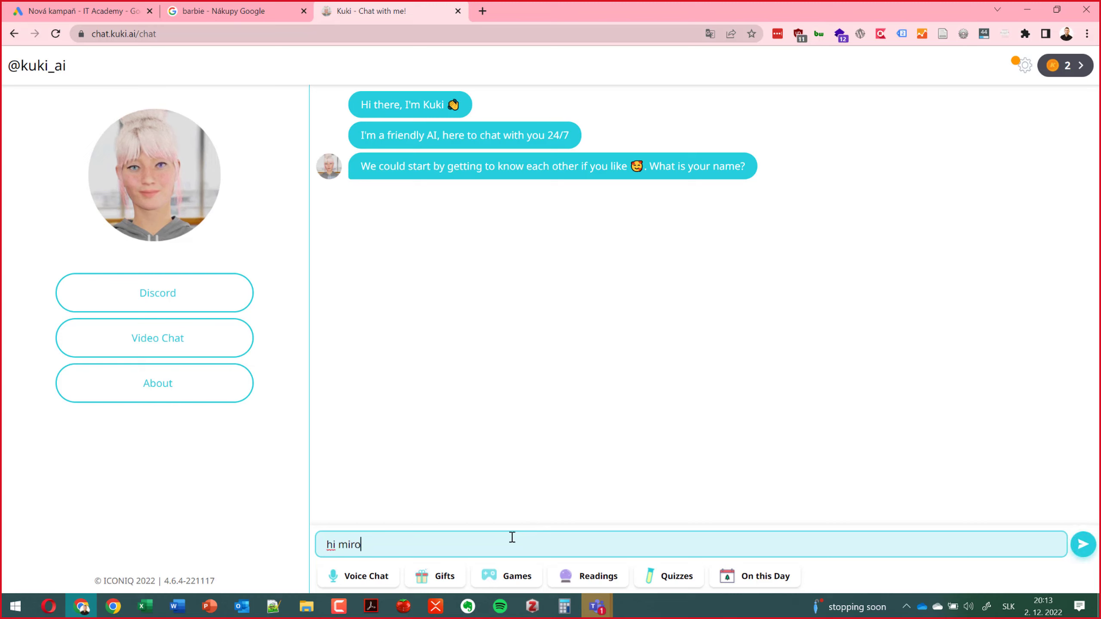
type("slav")
key("Return")
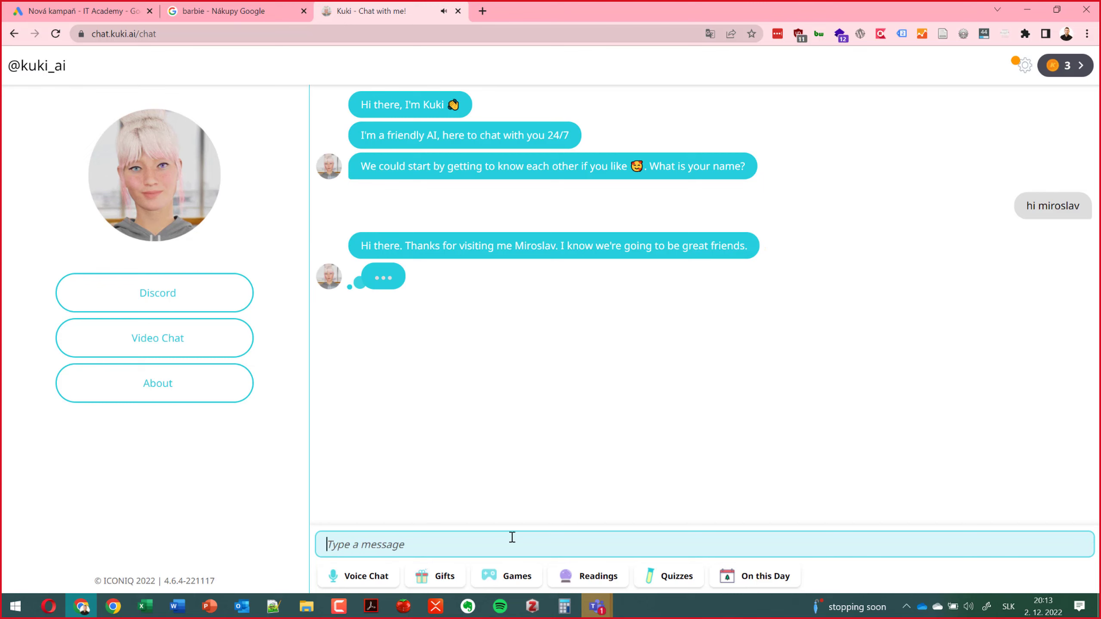
Step: Send Kuki the messages "1+1" and "tell me joke"
type("1+1")
key("Return")
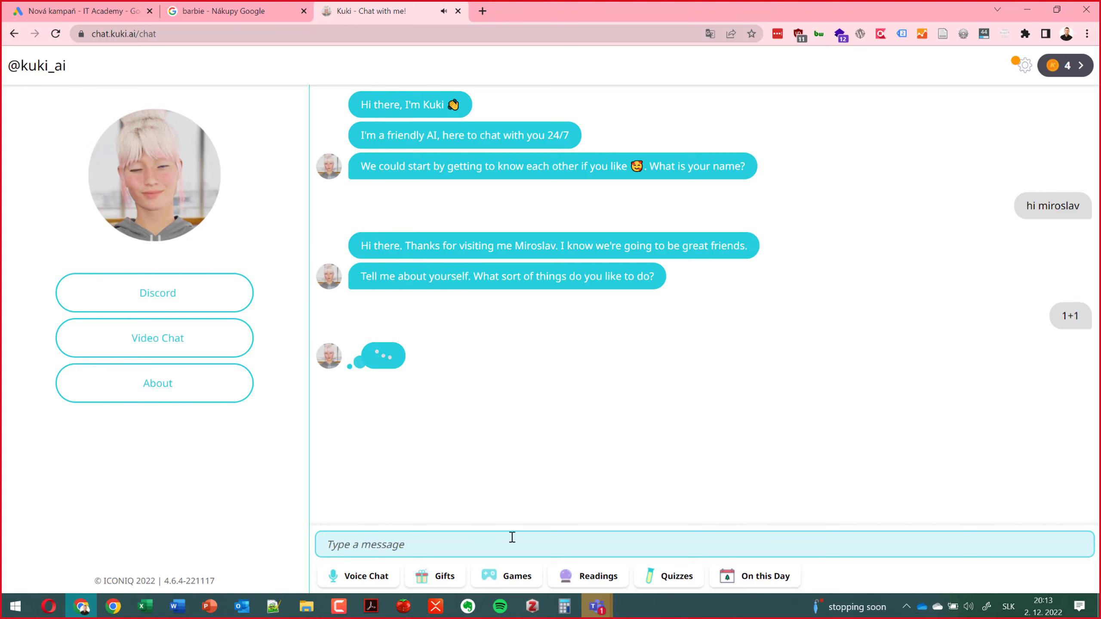
type("tell")
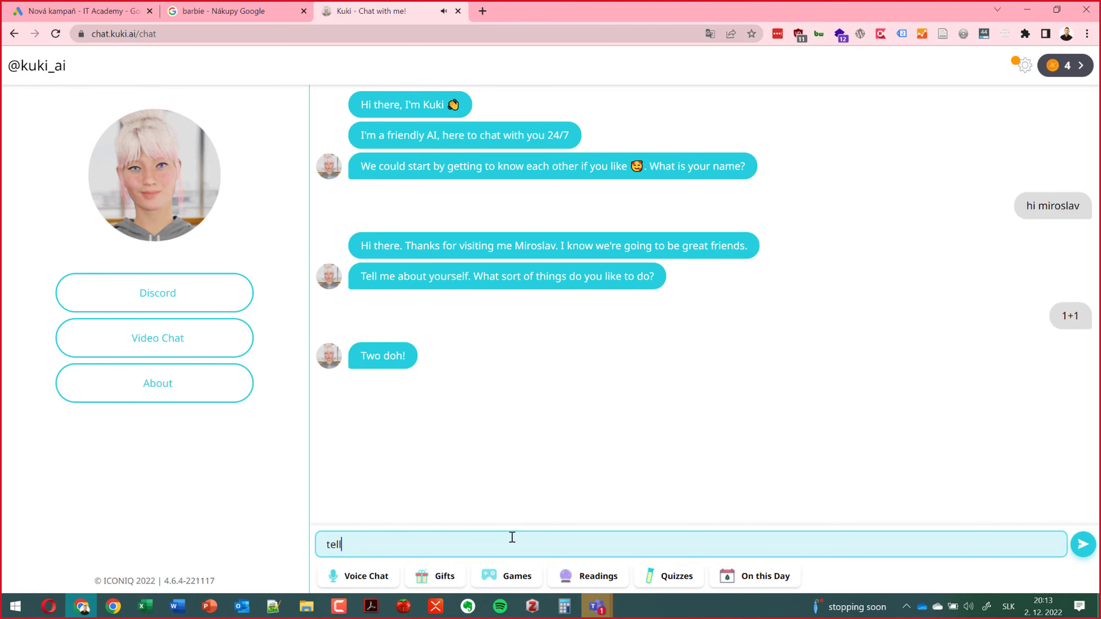
type(" me joke")
key("Return")
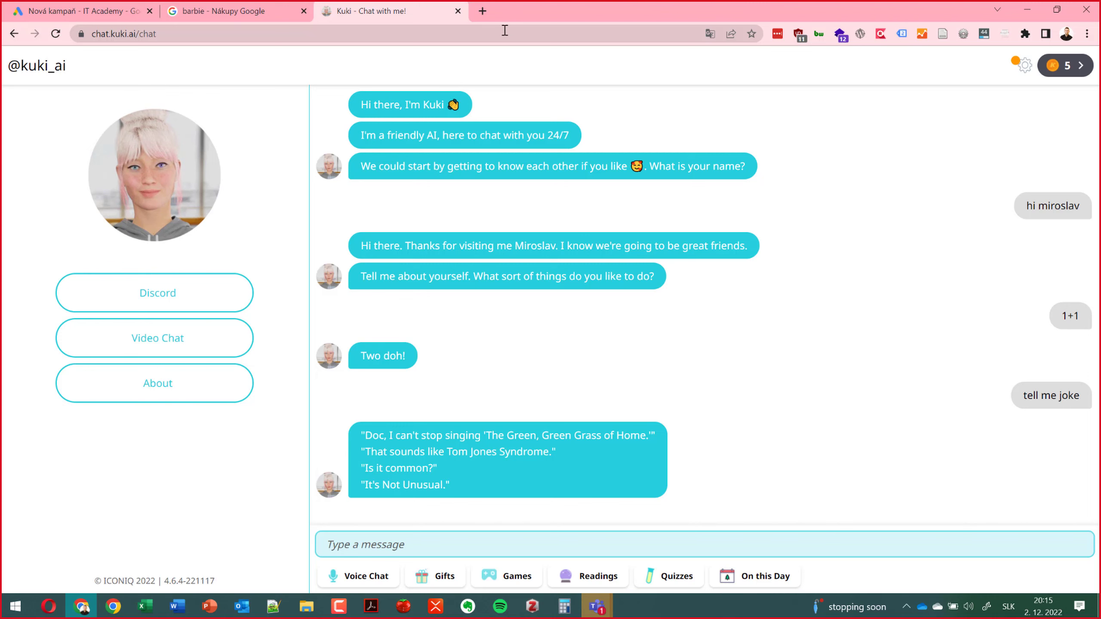
Step: Search Google for taxana in a new tab and open the Vynovená Taxana article on financnasprava.sk
left_click(488, 15)
type("t")
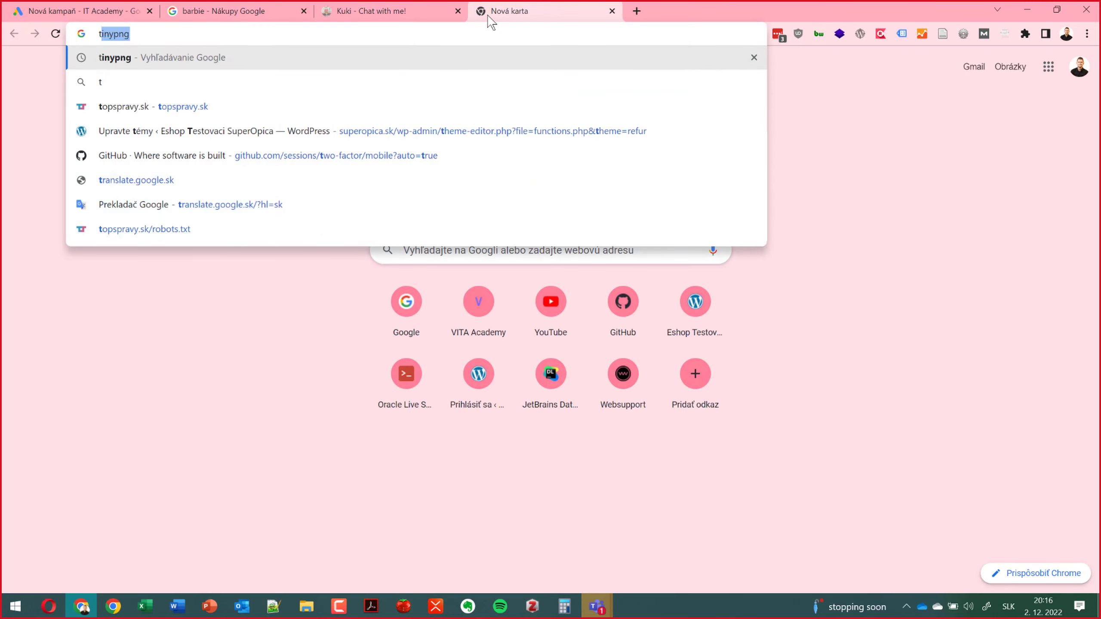
type("axana")
key("Return")
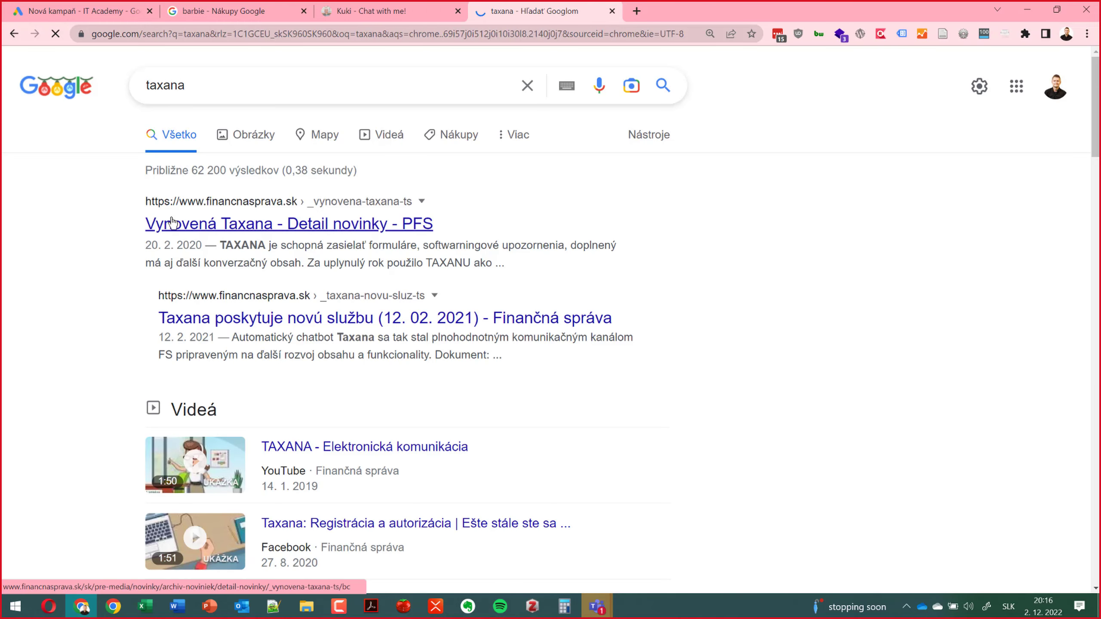
left_click(176, 224)
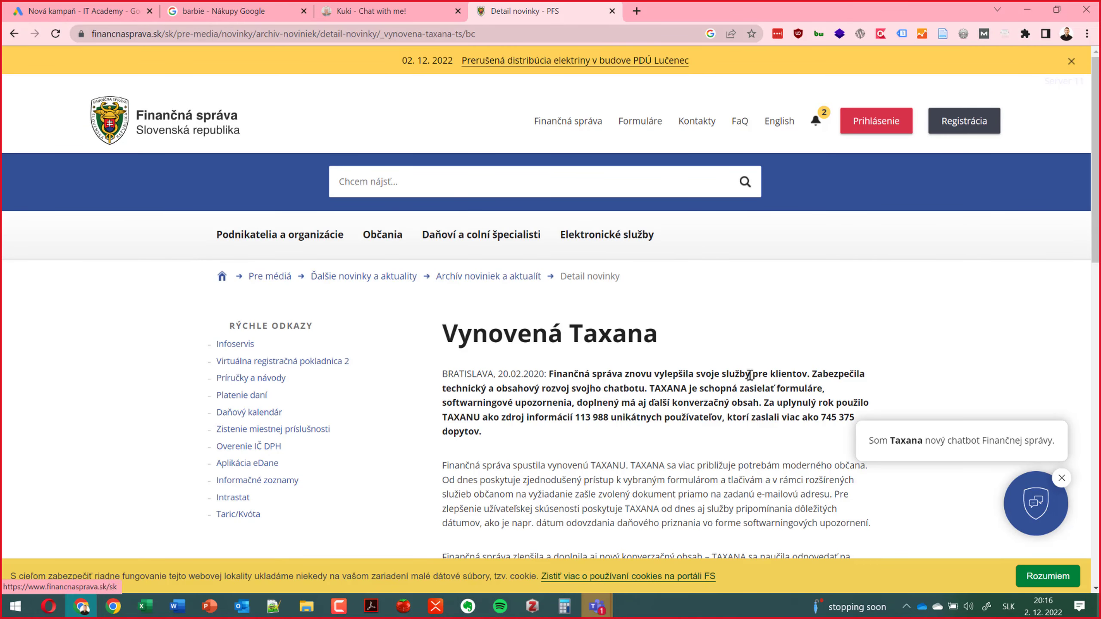
Step: Accept the site's cookies and start the Taxana chatbot with the option to continue on the website
left_click(1047, 577)
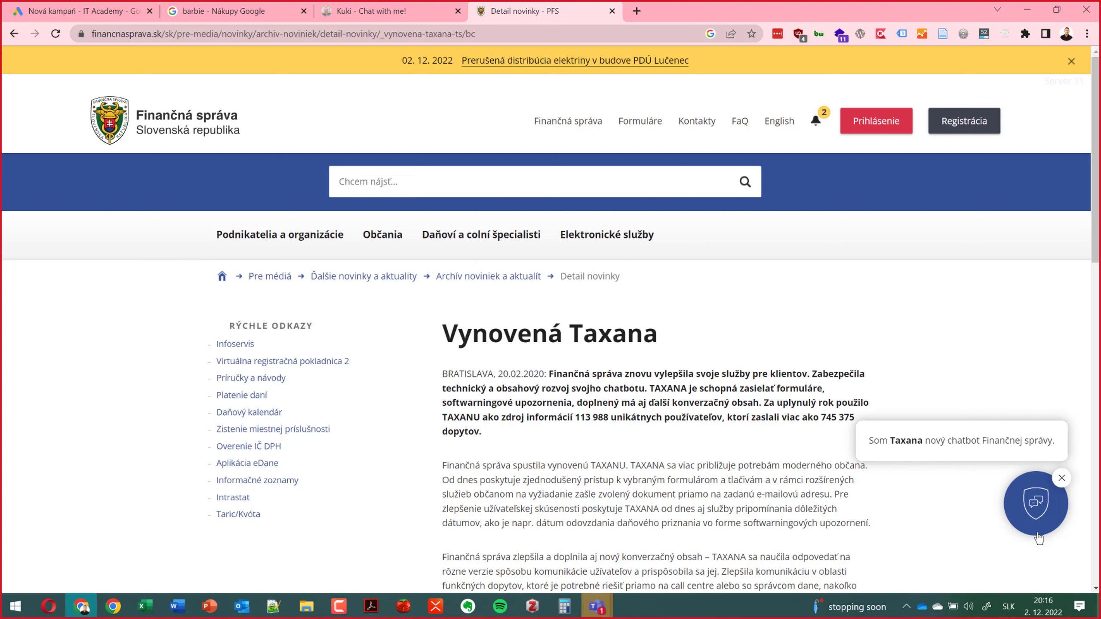
left_click(1038, 513)
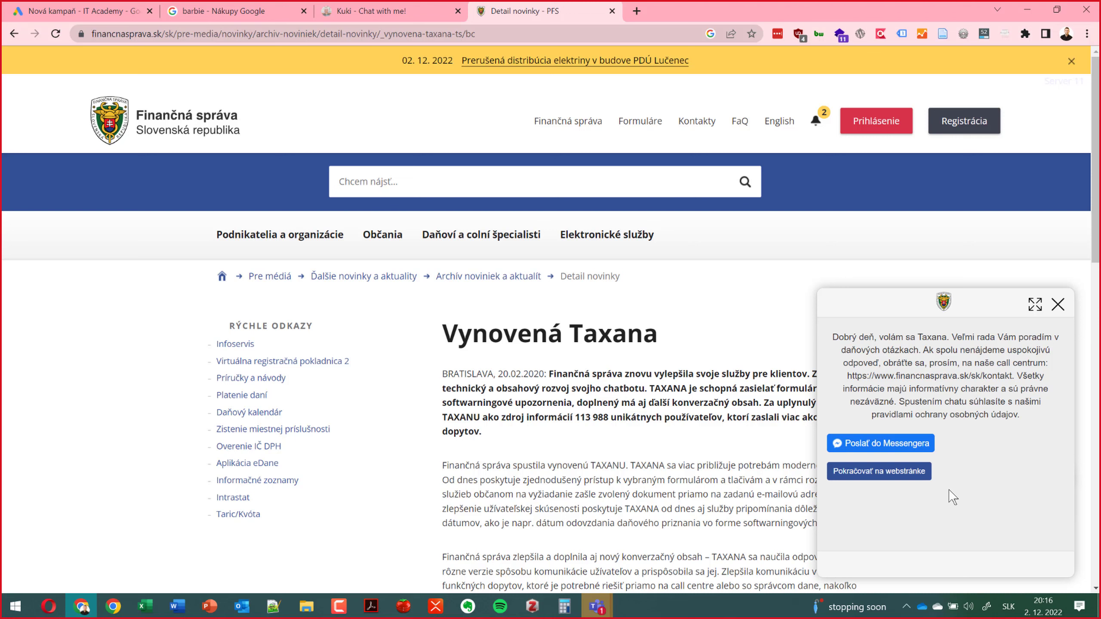
left_click(909, 476)
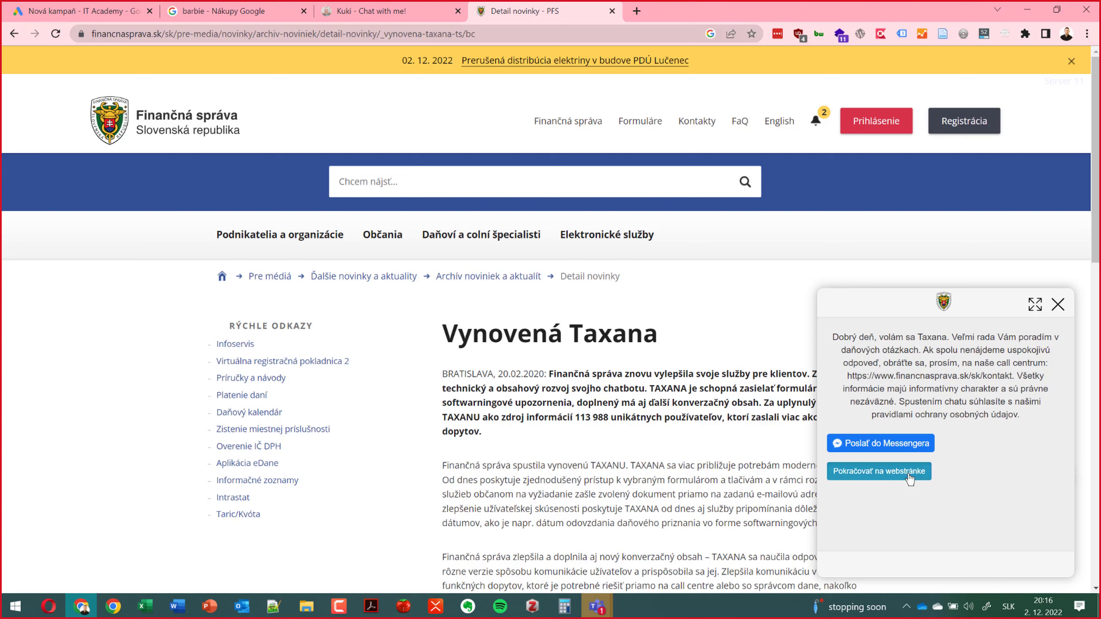
Step: Greet the chatbot with "Ahoj taxana" and continue the conversation with the Ďalej reply
left_click(927, 560)
type("Ahoj ta")
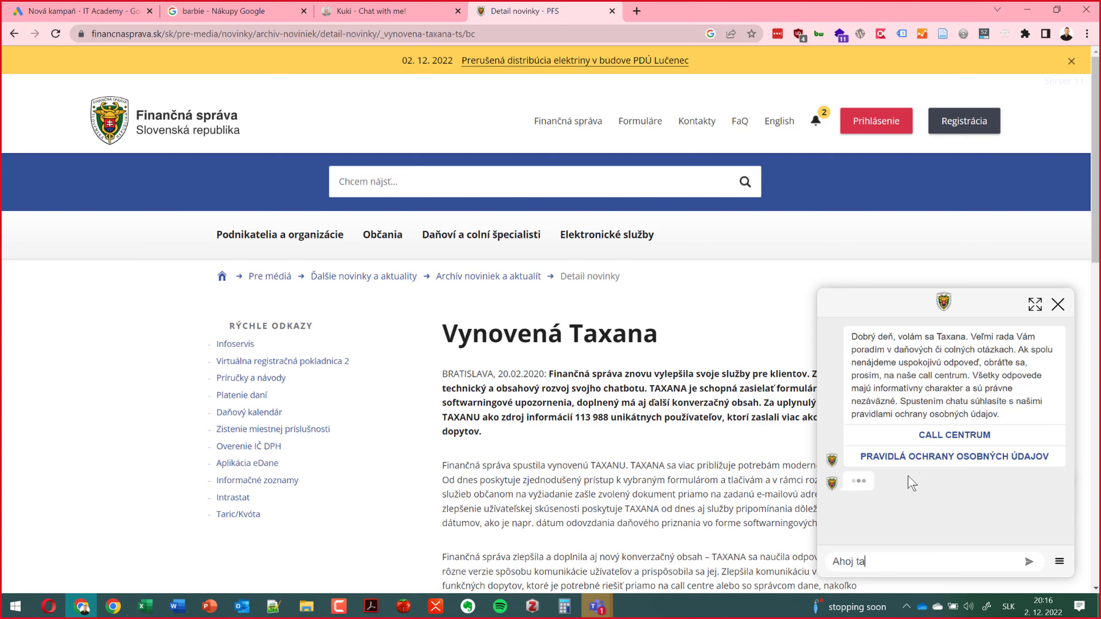
type("xana")
key("Return")
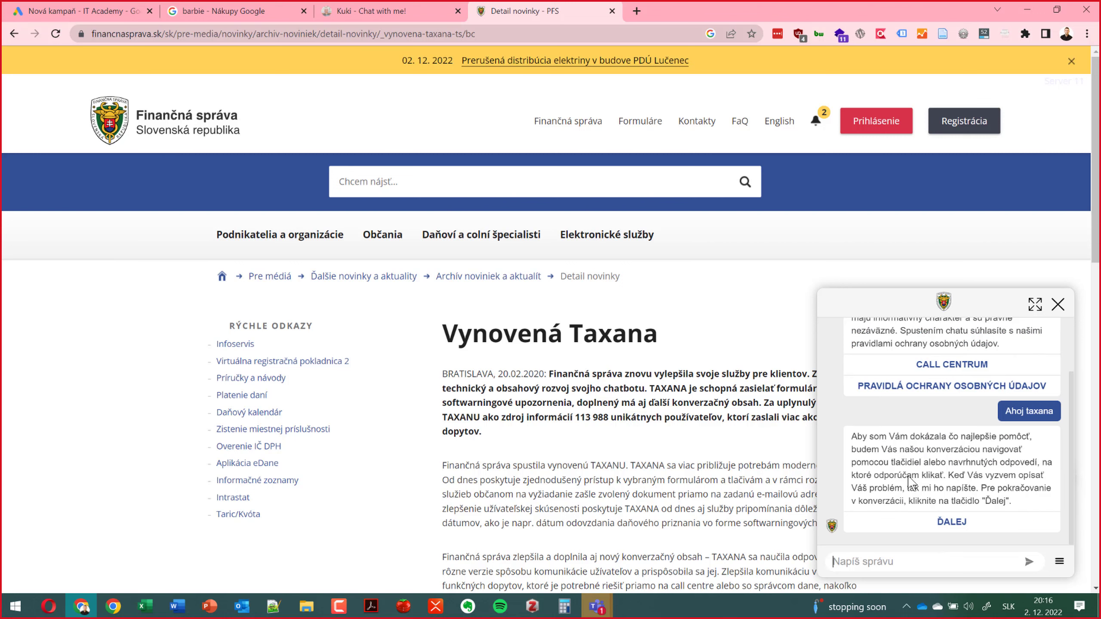
left_click(947, 530)
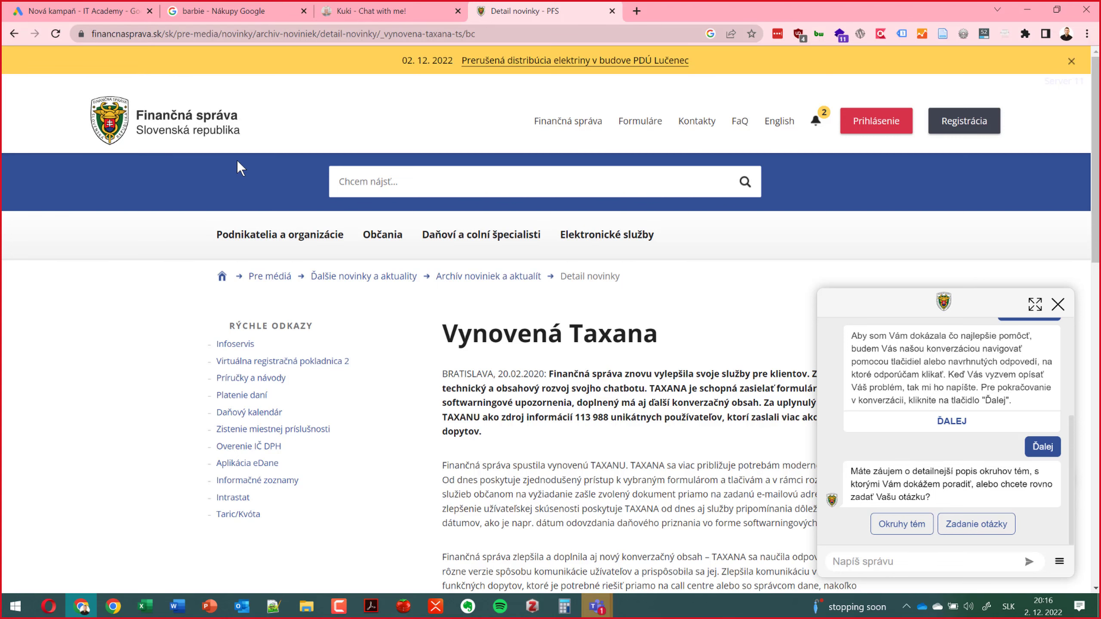
Step: Return to the new Google Ads campaign and select the Max. výkonnosť campaign type
left_click(82, 11)
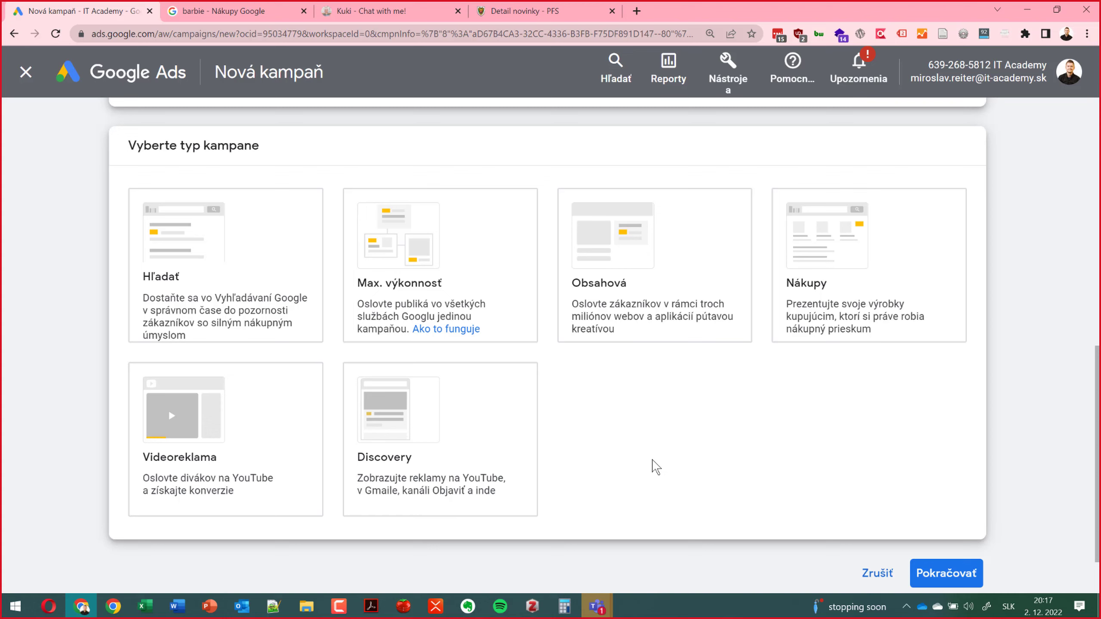
left_click(402, 274)
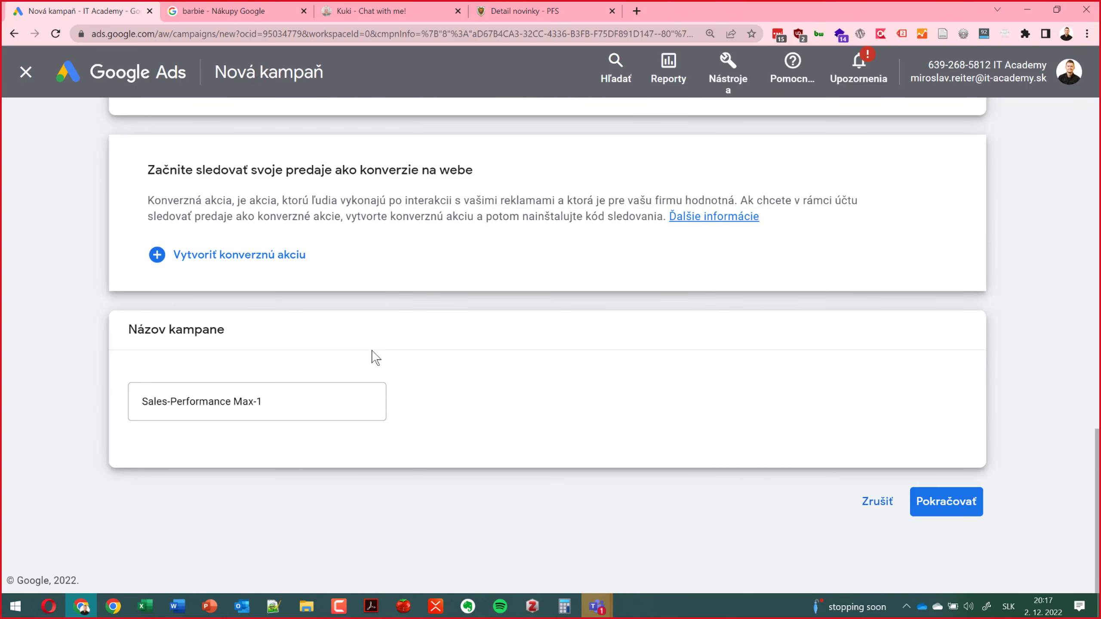
scroll(365, 329, "up", 8)
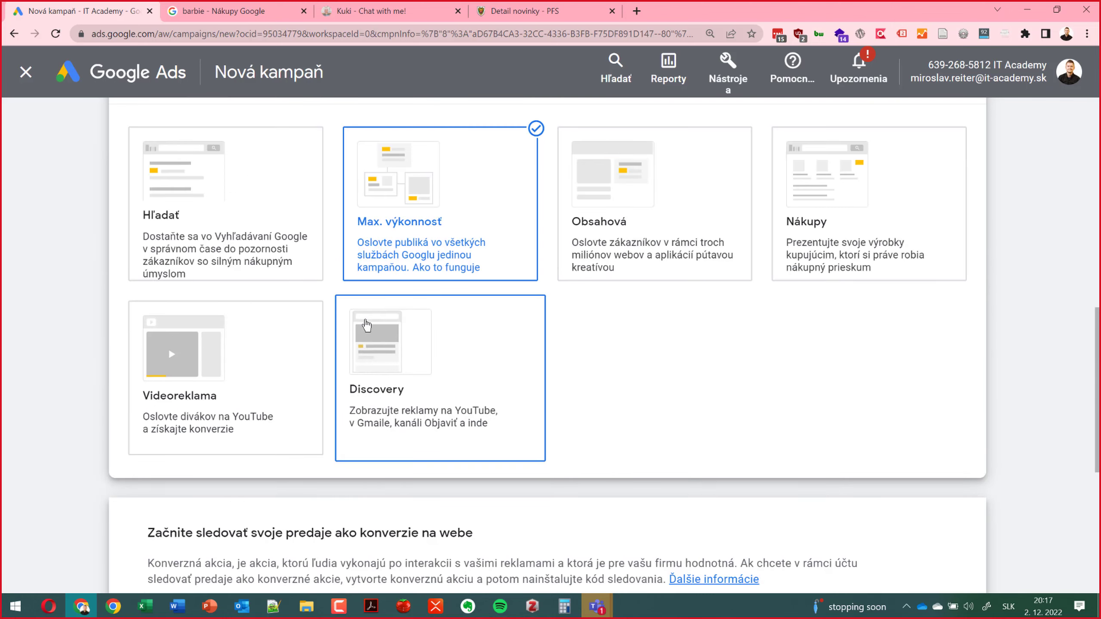
Step: Create a conversion action for tracking web sales and expand its installation options
scroll(378, 252, "down", 5)
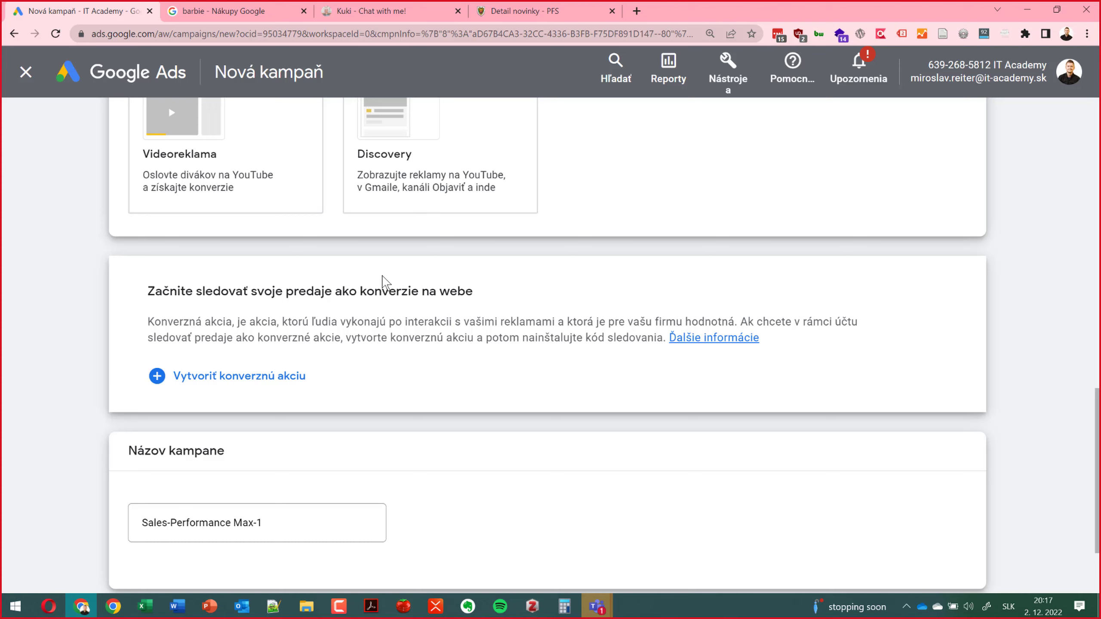
left_click(286, 377)
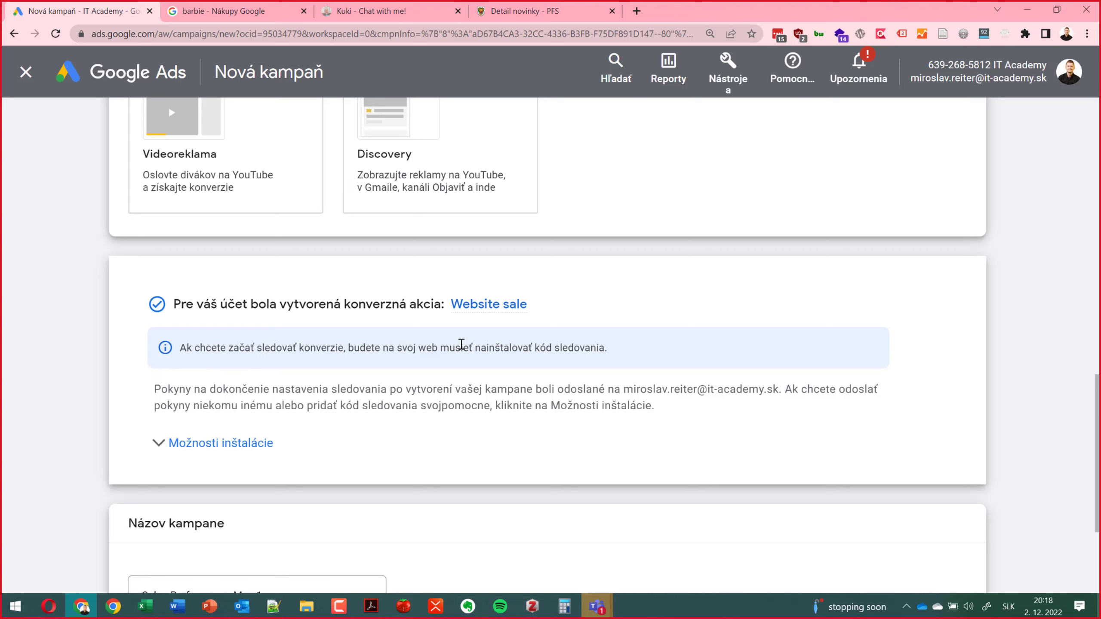
left_click(224, 446)
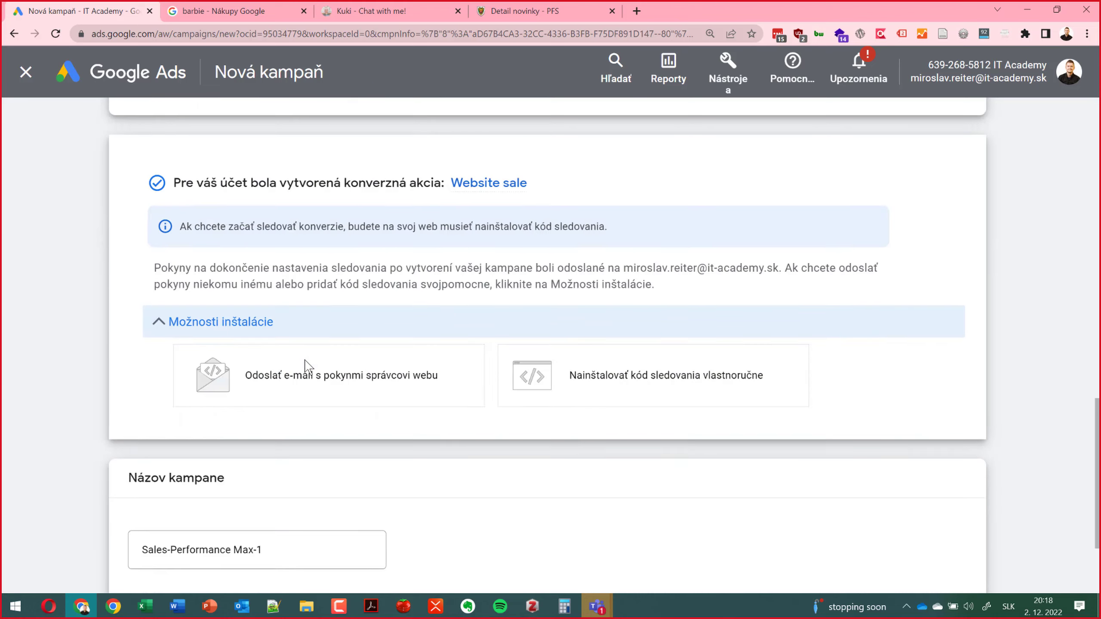
Step: Examine the Google tag and event snippet code for installing conversion tracking yourself, and return to the campaign settings
left_click(644, 393)
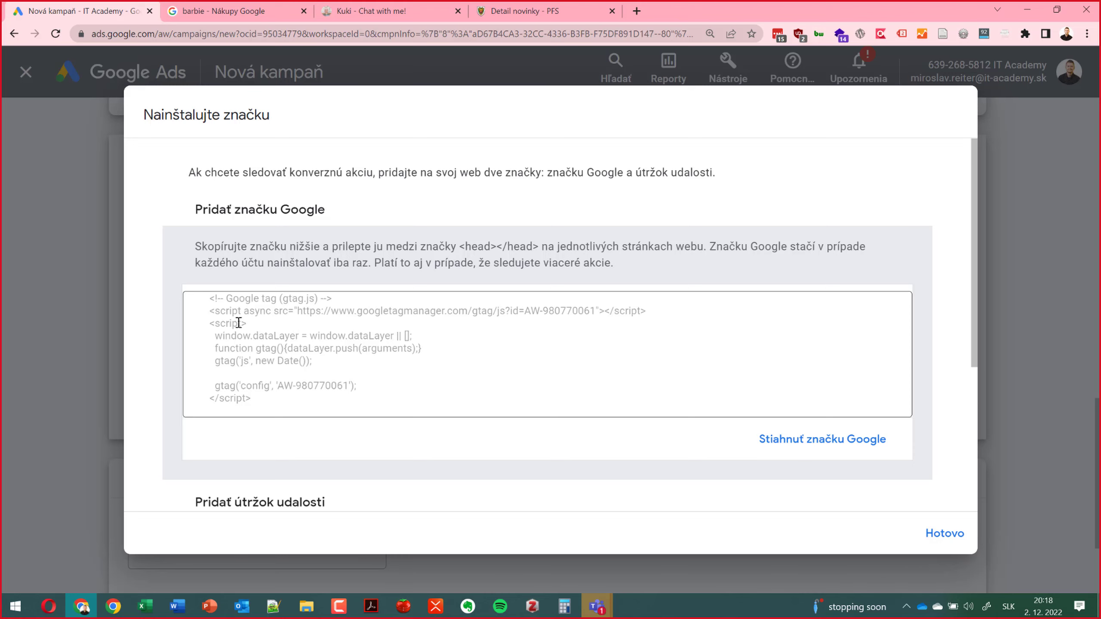
scroll(283, 364, "down", 3)
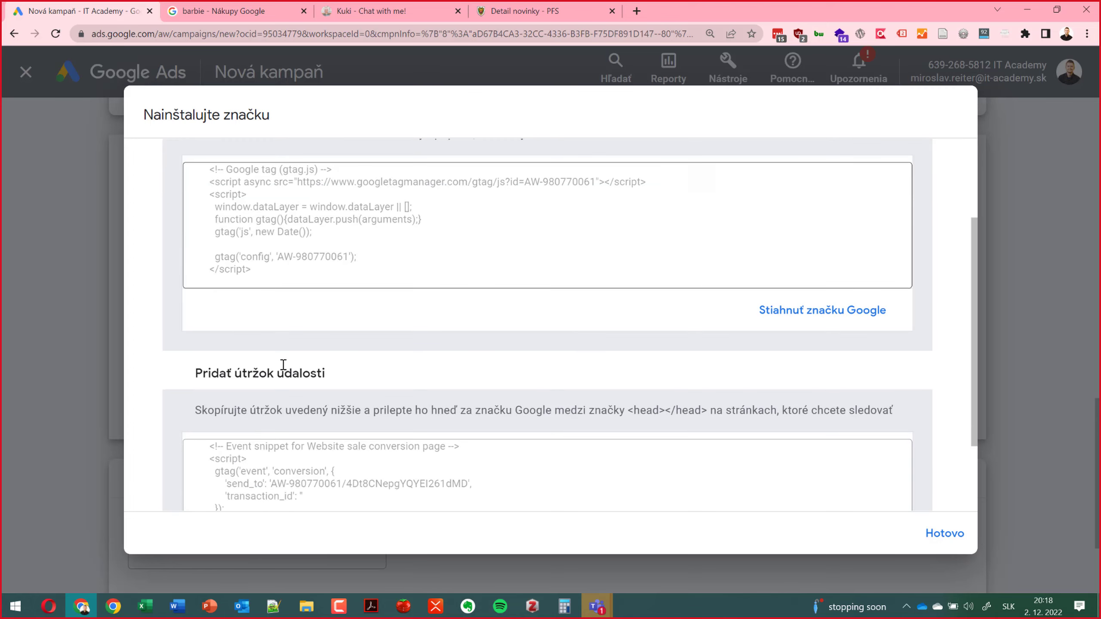
scroll(283, 364, "up", 3)
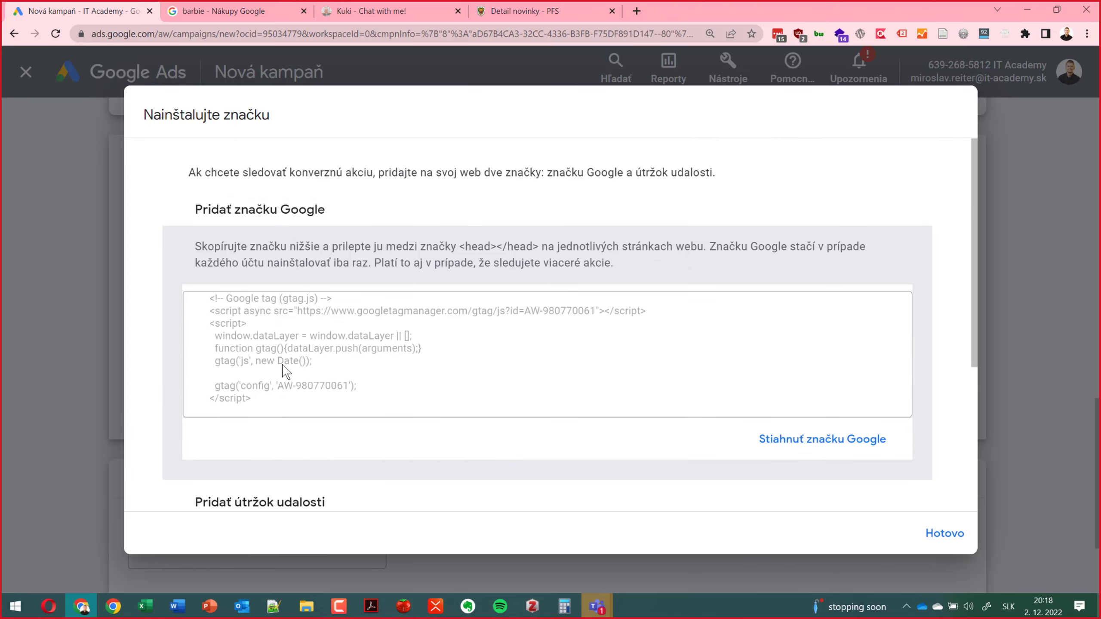
scroll(280, 322, "down", 5)
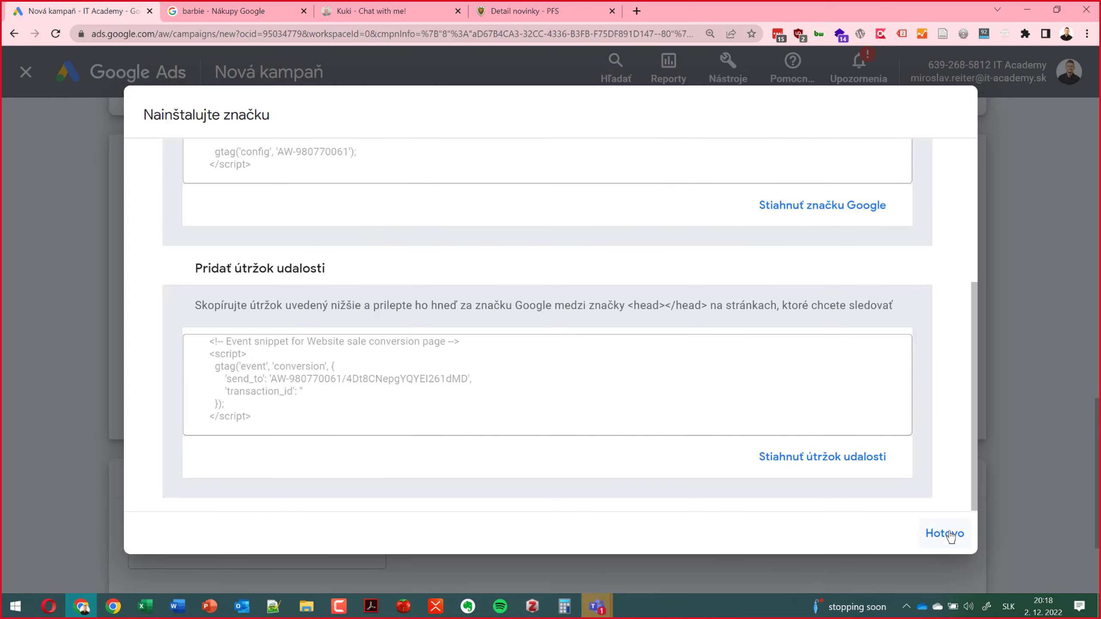
left_click(927, 534)
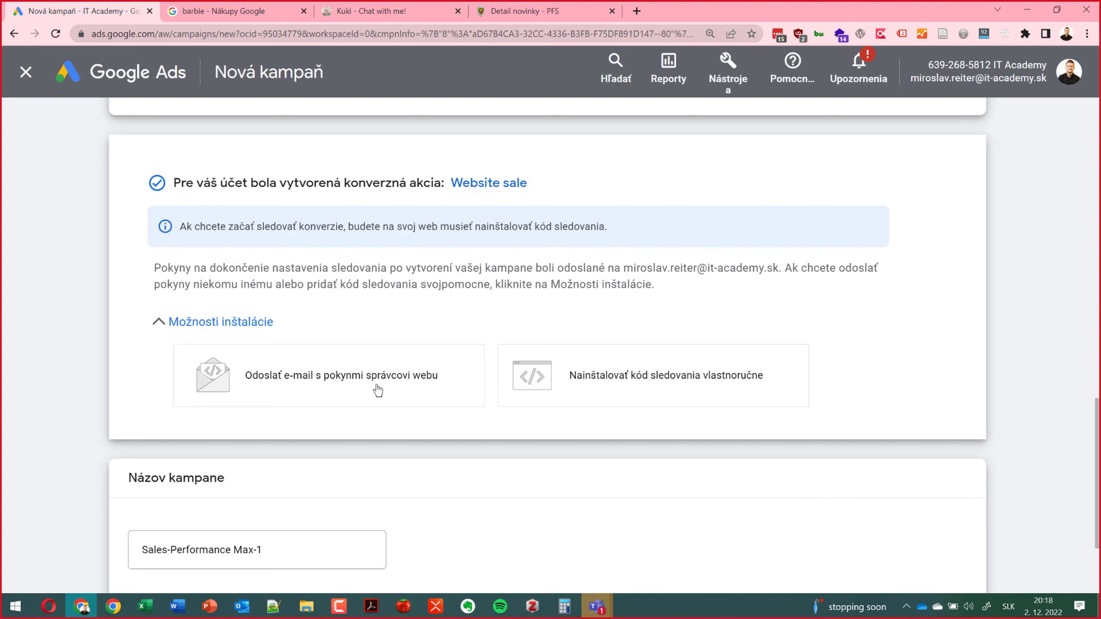
scroll(378, 390, "down", 3)
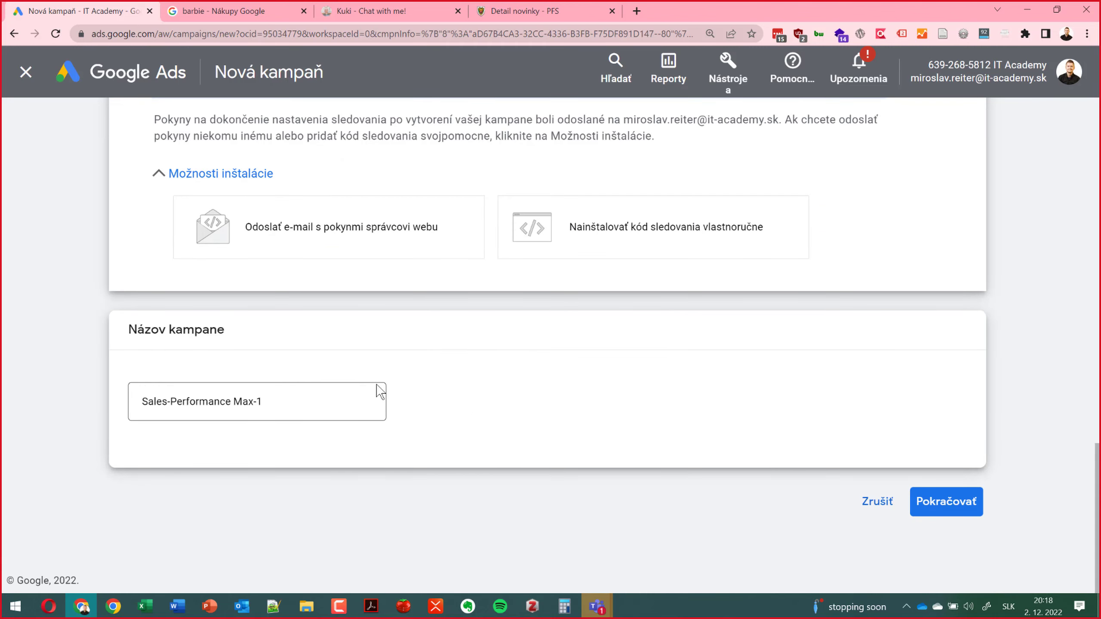
Step: Change the campaign name to begin with SK_ and use underscores, ending in a trailing underscore: SK_Sales-Performance_Max_
scroll(377, 389, "up", 10)
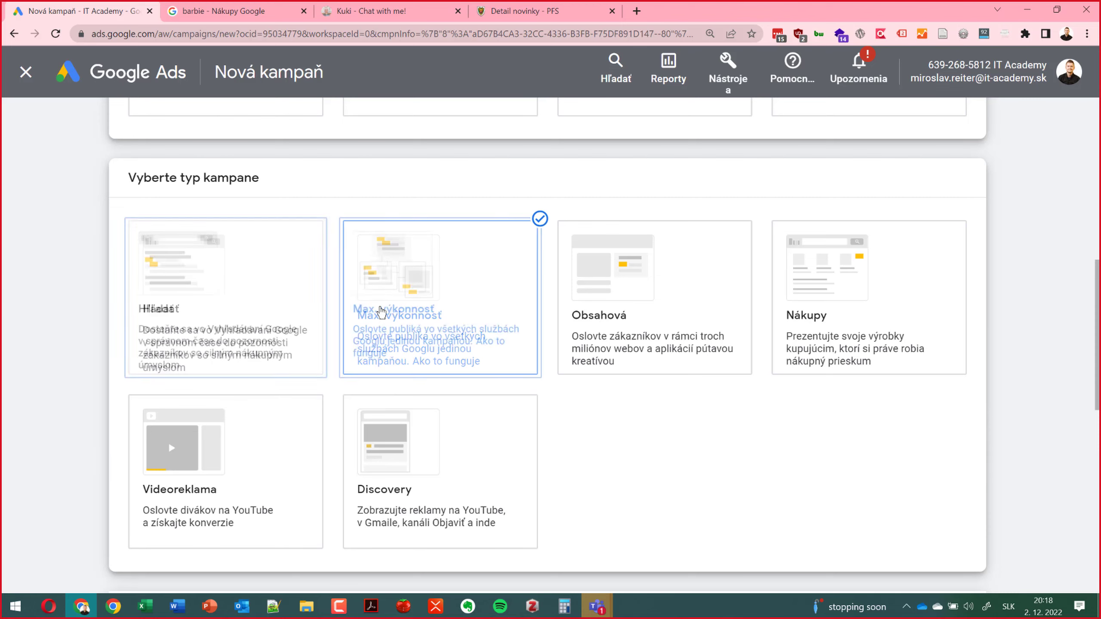
scroll(381, 321, "down", 10)
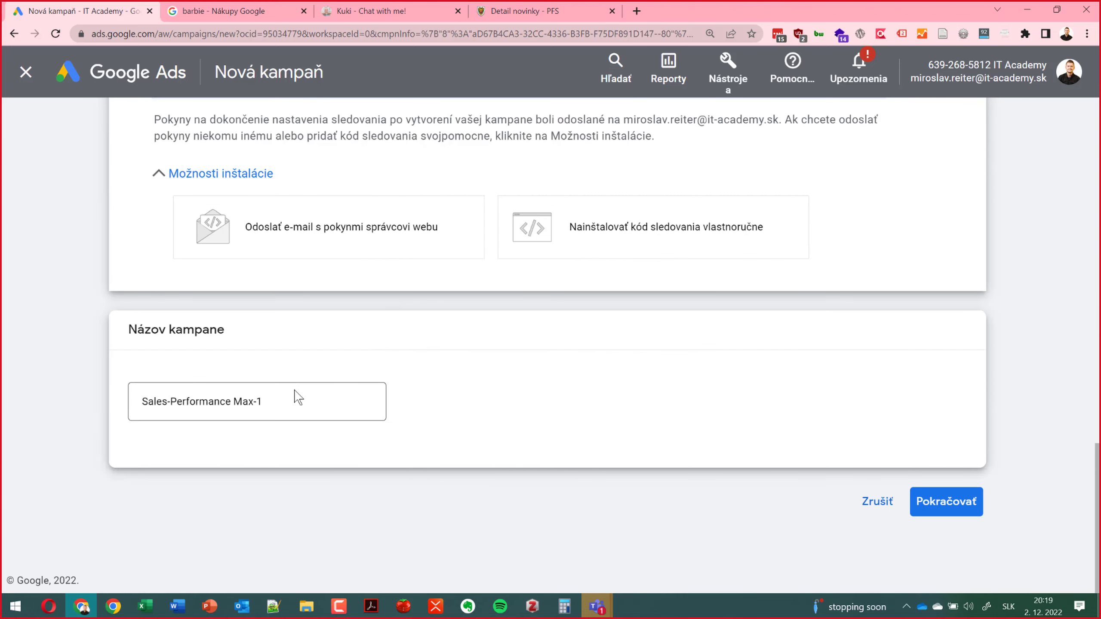
left_click(144, 401)
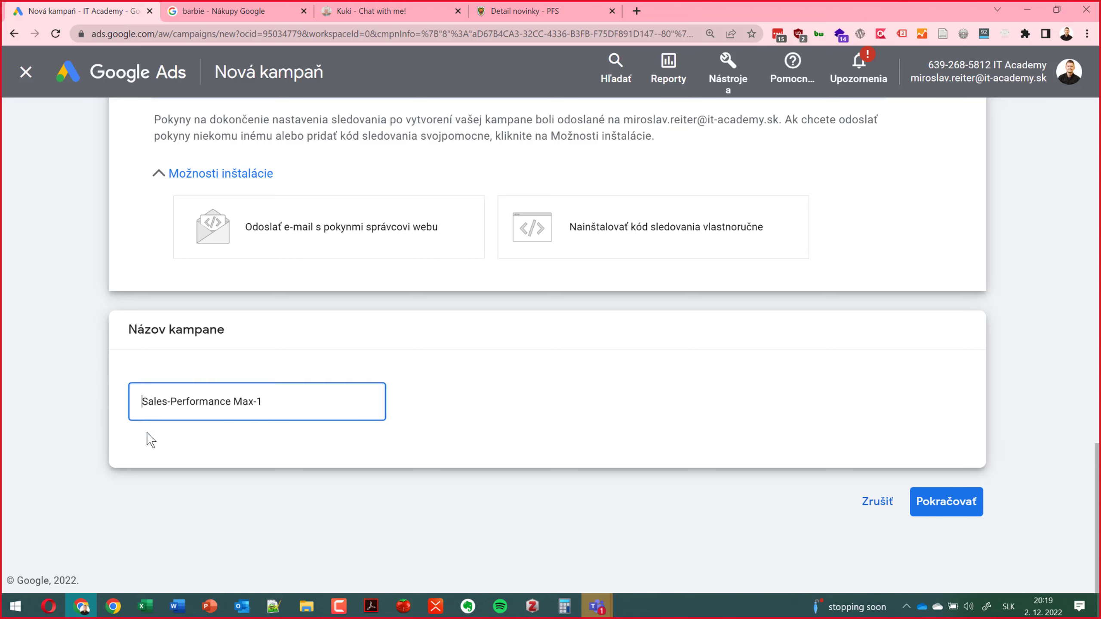
type("SK_")
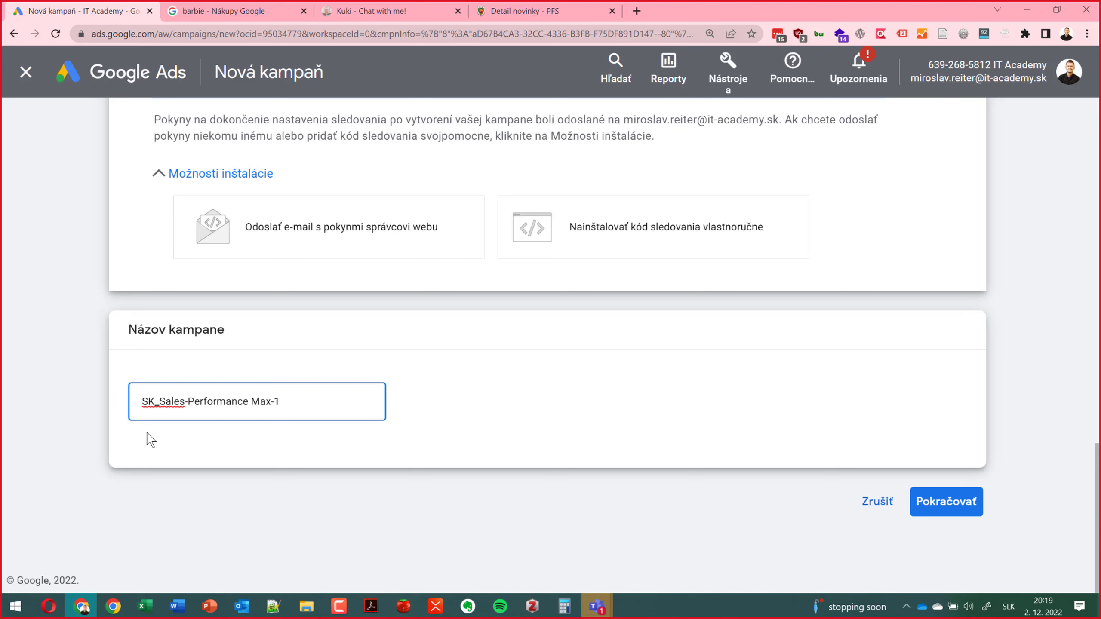
key("Right")
key("BackSpace")
type("_")
key("BackSpace")
Step: Search Google for alltoys in a new browser tab, open alltoys.sk and go to its LEGO category
left_click(635, 13)
type("to")
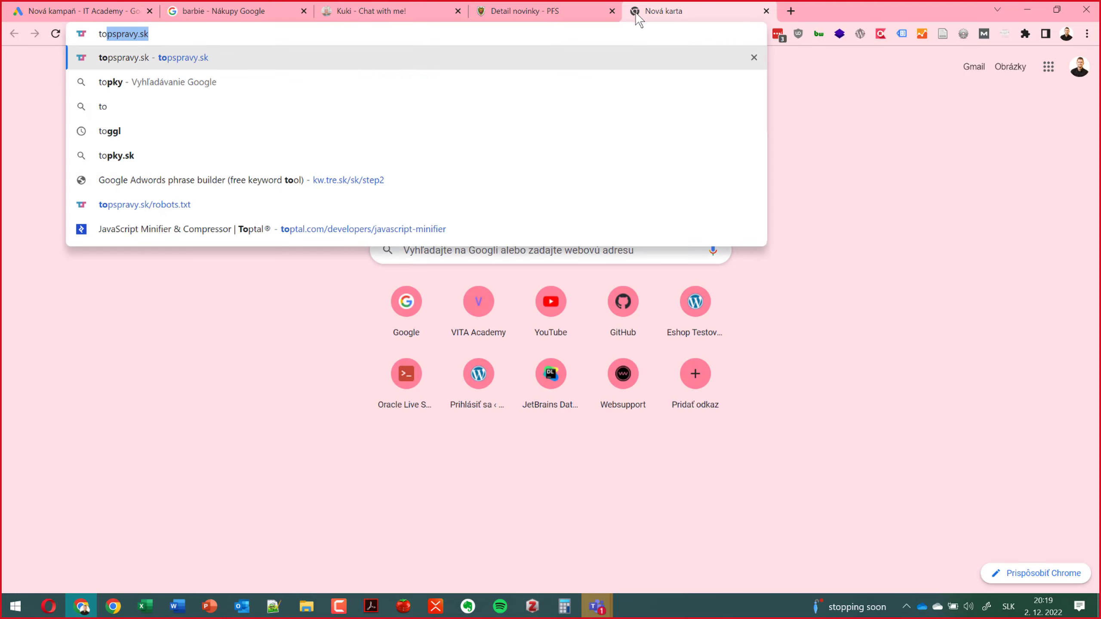
key("BackSpace")
key("BackSpace")
type("allt")
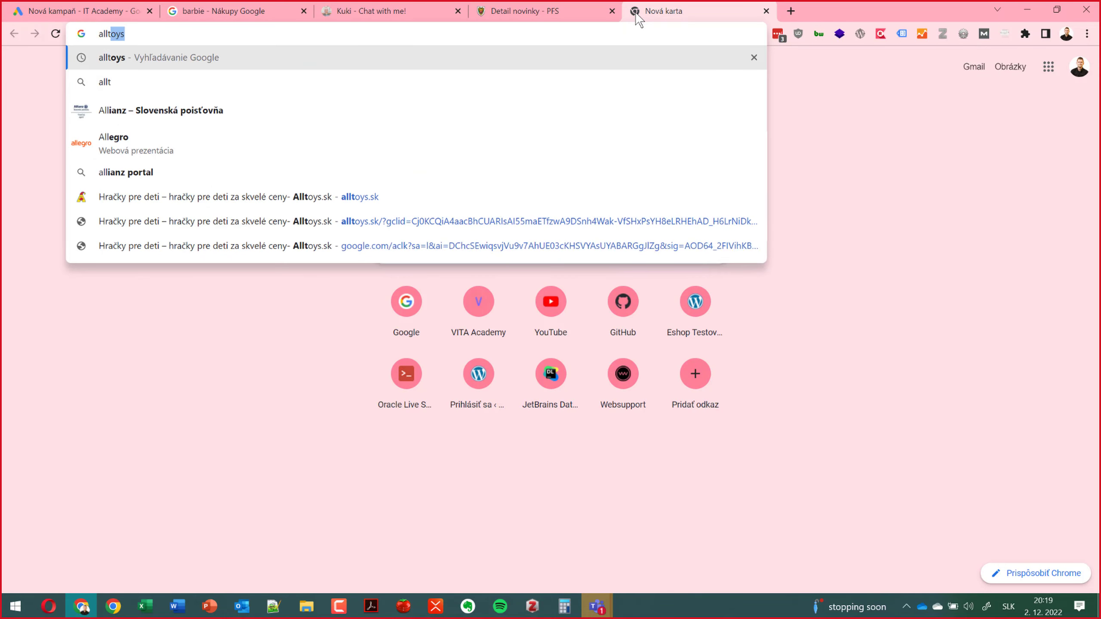
key("Return")
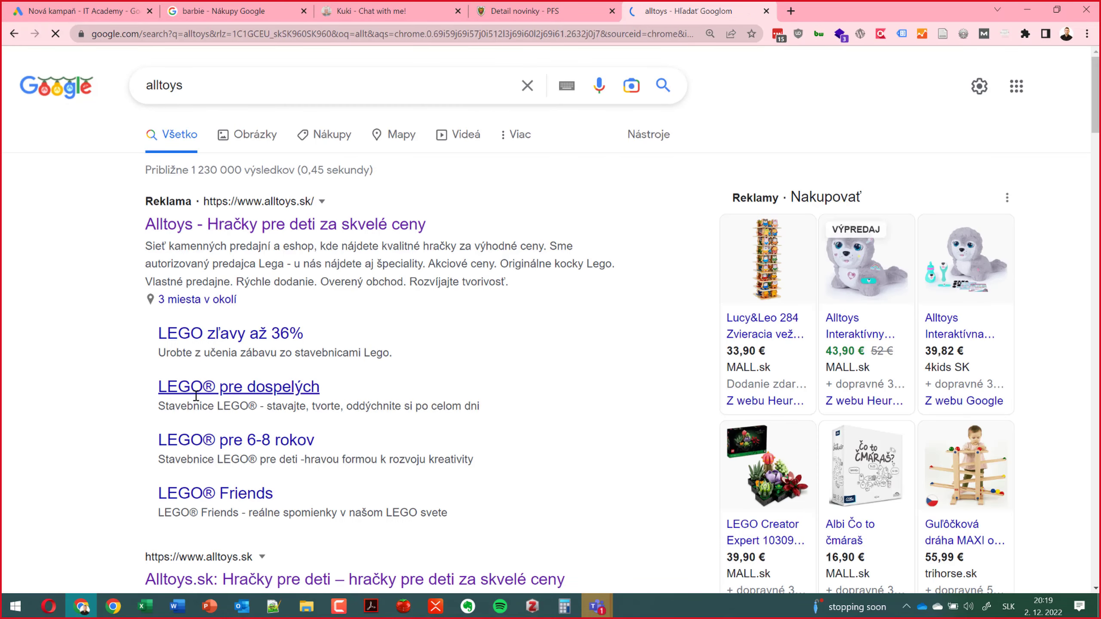
scroll(230, 406, "down", 2)
left_click(254, 449)
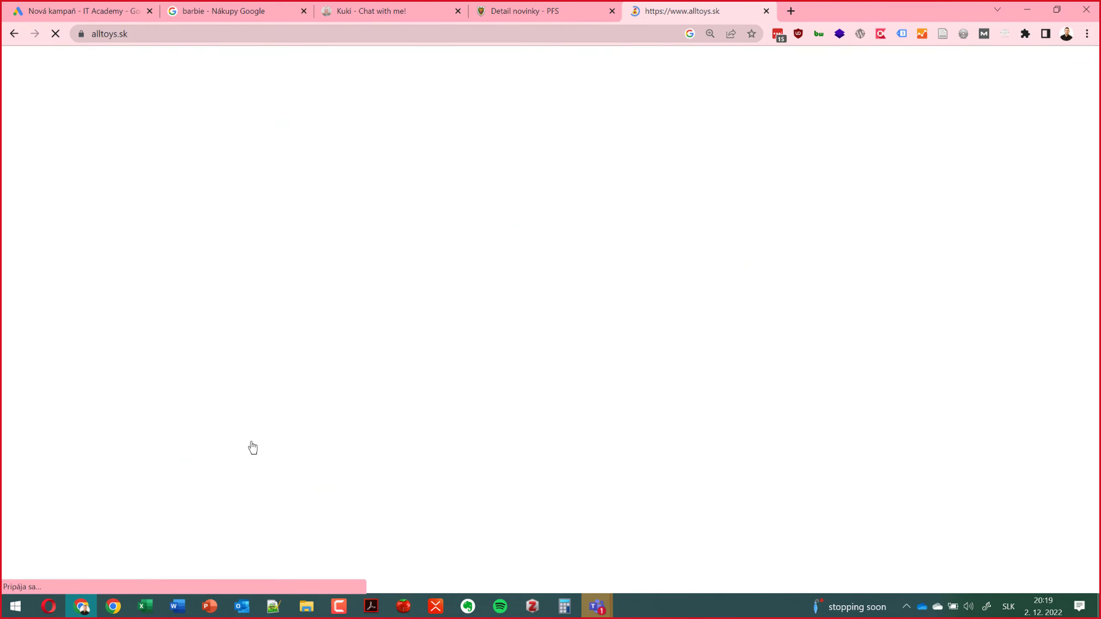
mouse_move(306, 368)
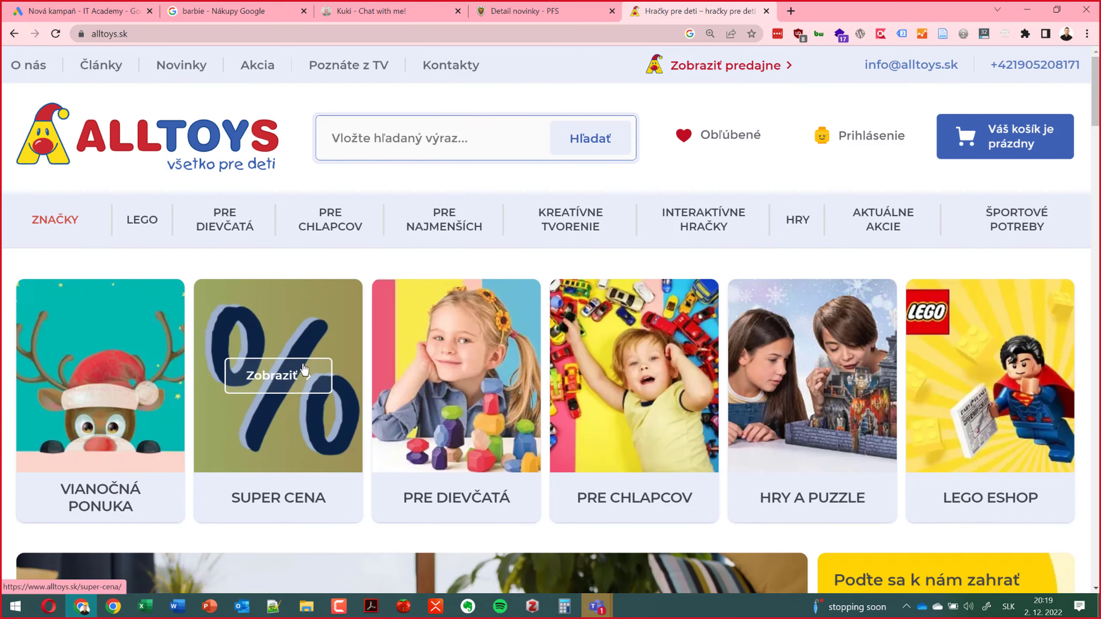
left_click(146, 220)
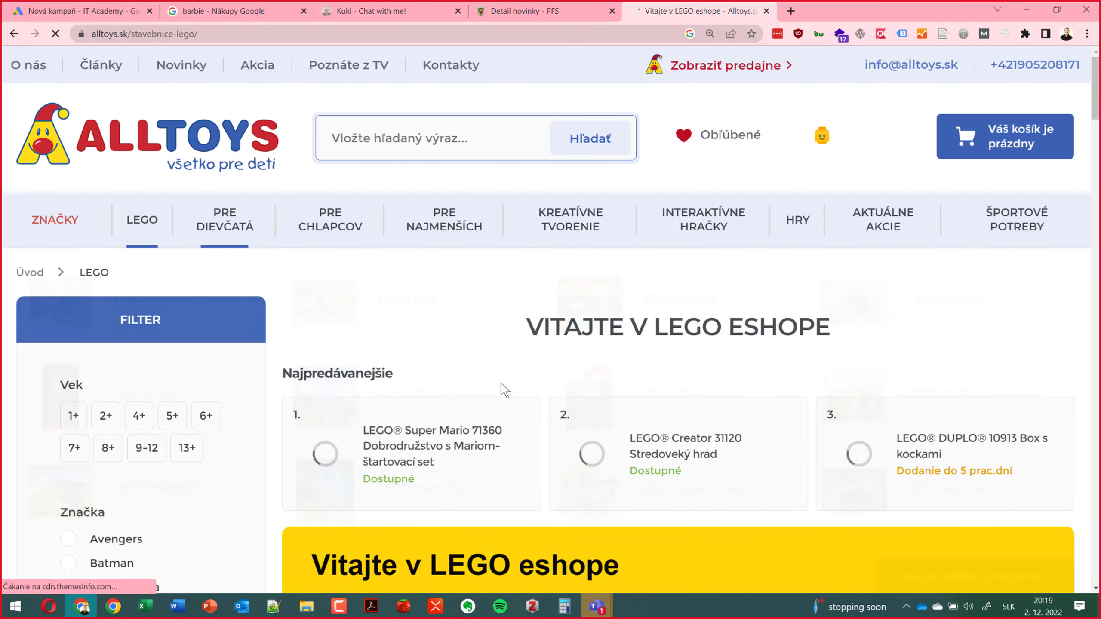
Step: Return to the Google Ads campaign and append Lego to its name, making it SK_Sales-Performance_Max_Lego
left_click(83, 10)
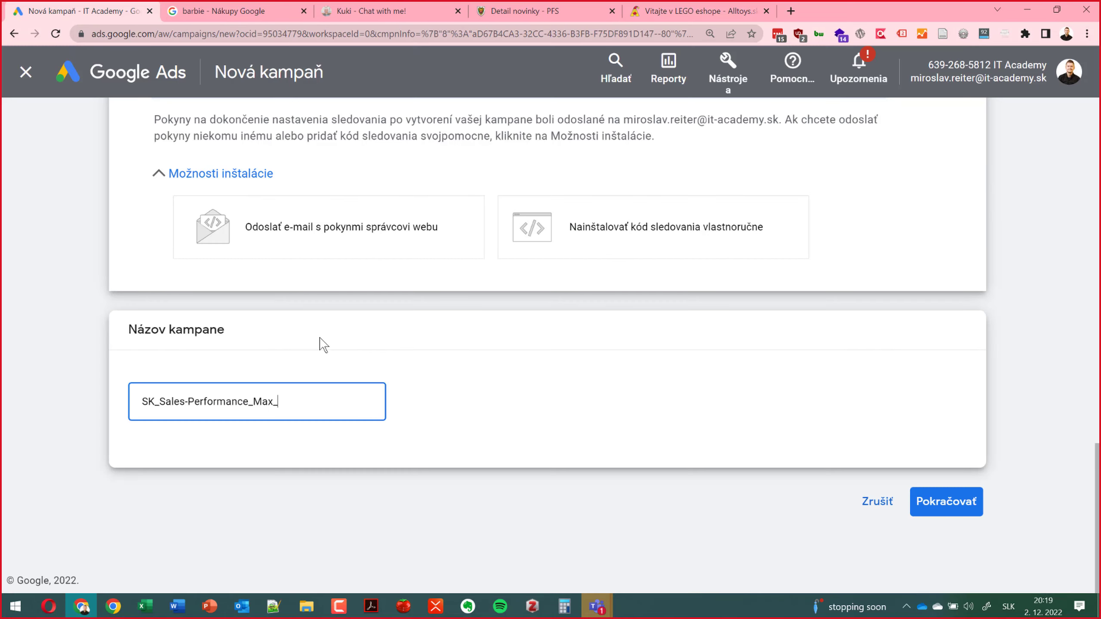
type("Lego")
Step: Switch to the PowerPoint presentation and view slide 67, Google Ads Performance Max, with its asset table
left_click(210, 605)
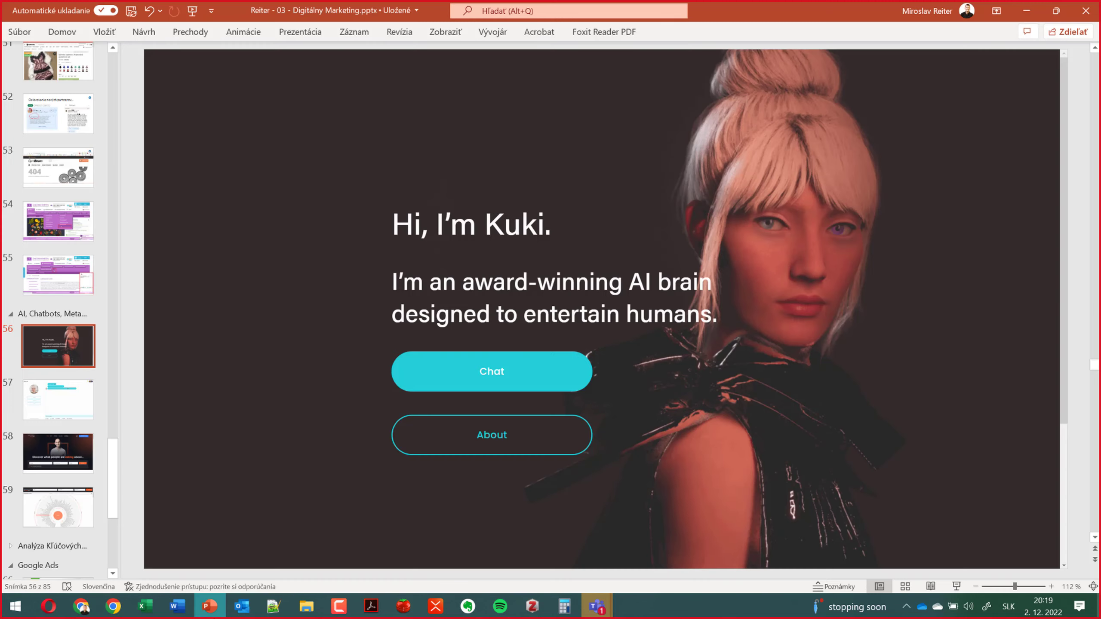
scroll(51, 490, "down", 1)
scroll(49, 490, "down", 5)
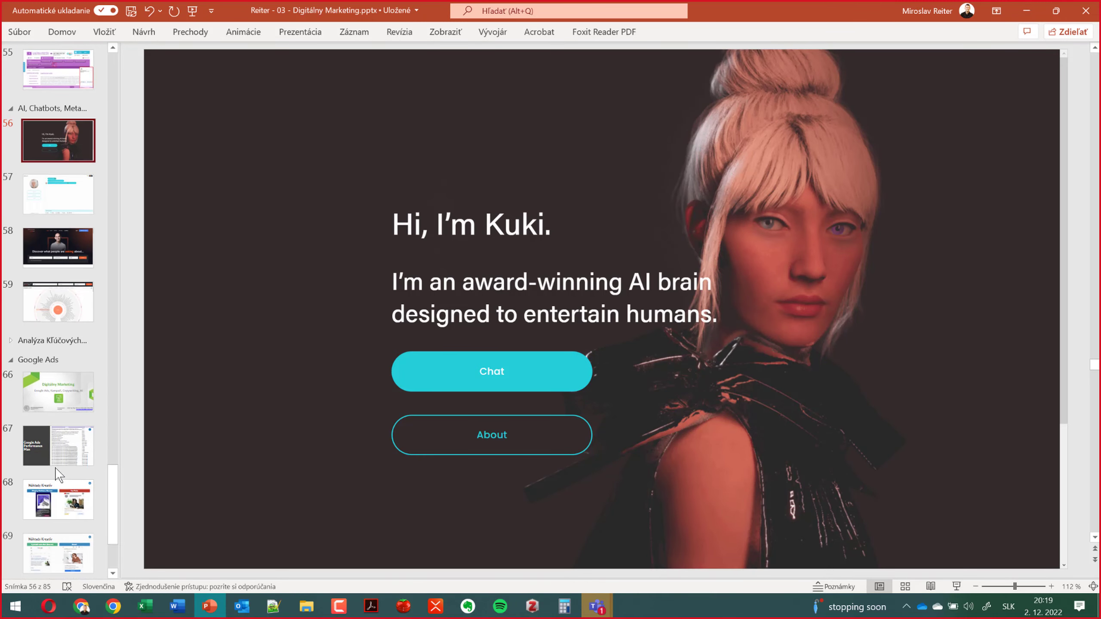
left_click(73, 446)
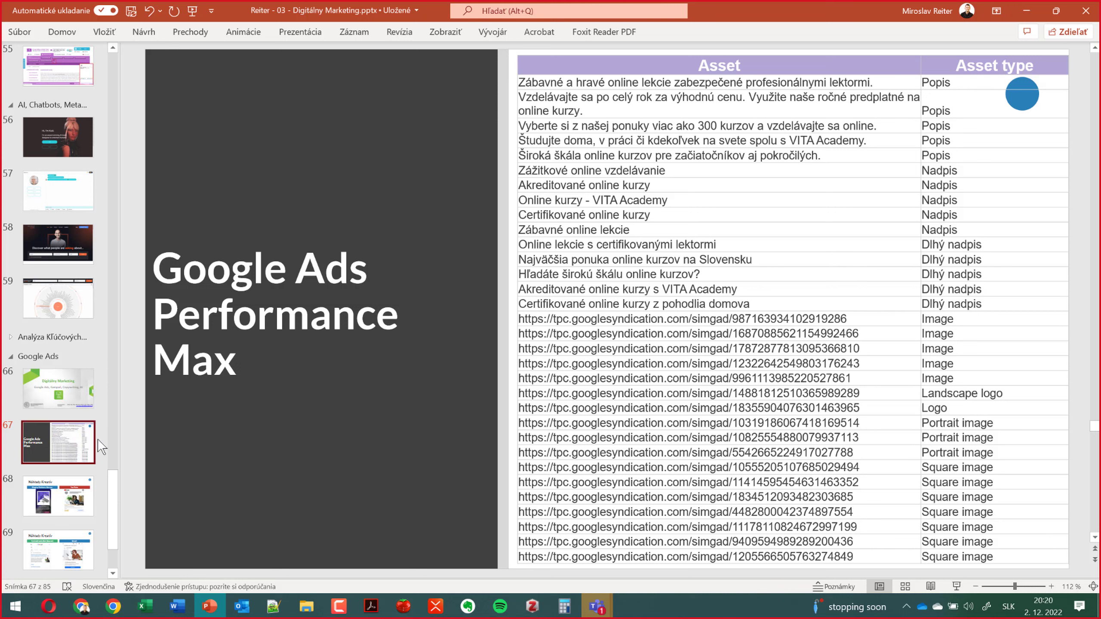
left_click(1037, 12)
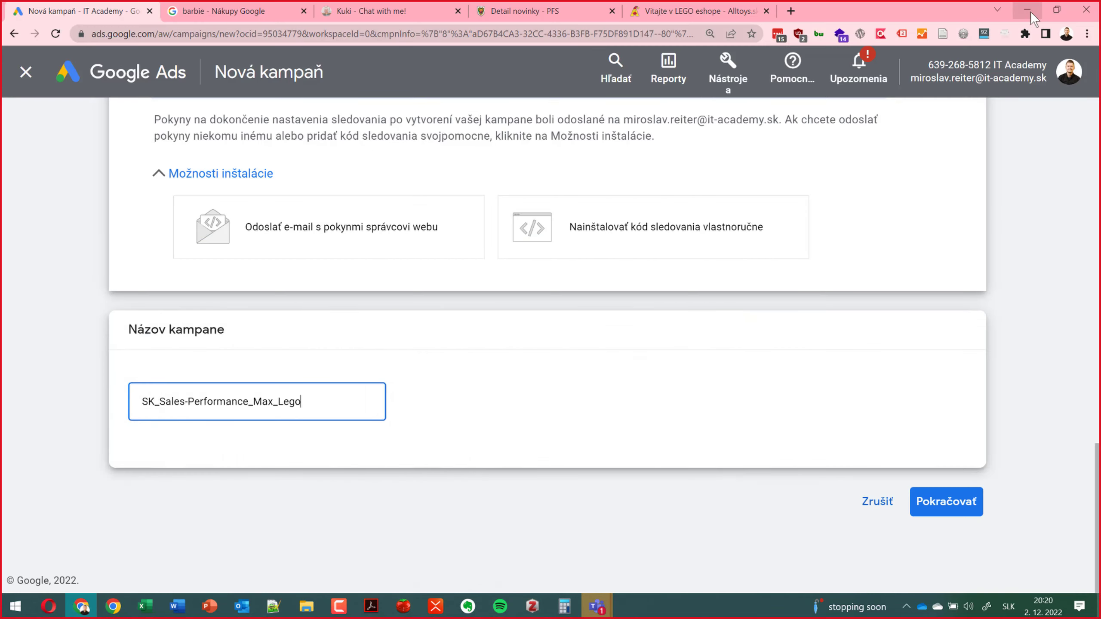
Step: Open the workbook Podklady reklám - VITA Academy.xlsx from the desktop in Excel and enable editing
left_click(1028, 11)
left_click(92, 101)
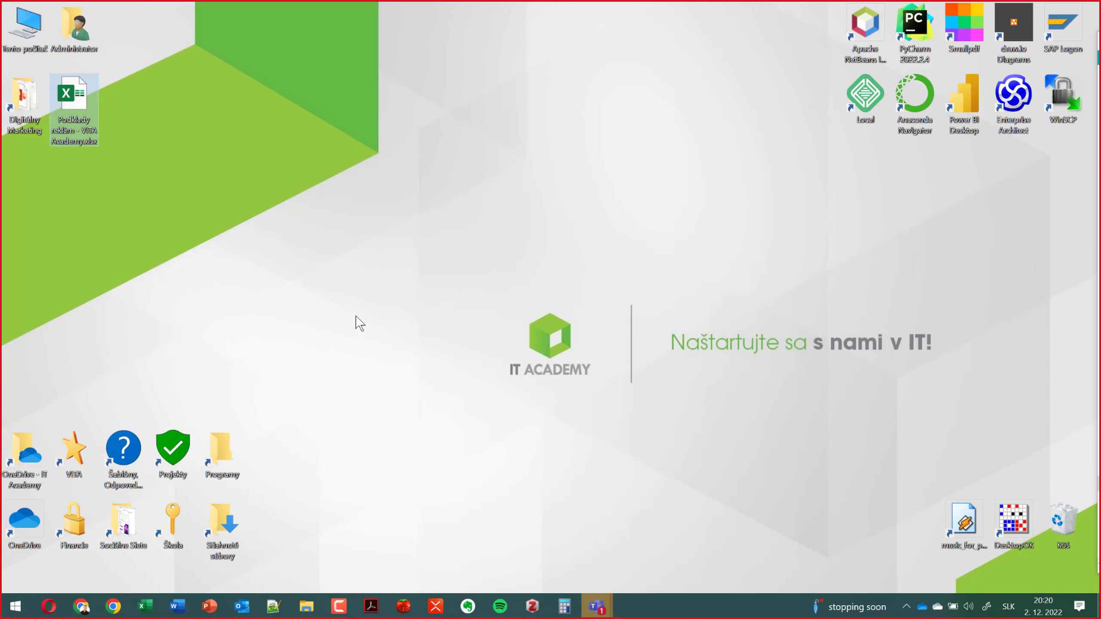
key("Return")
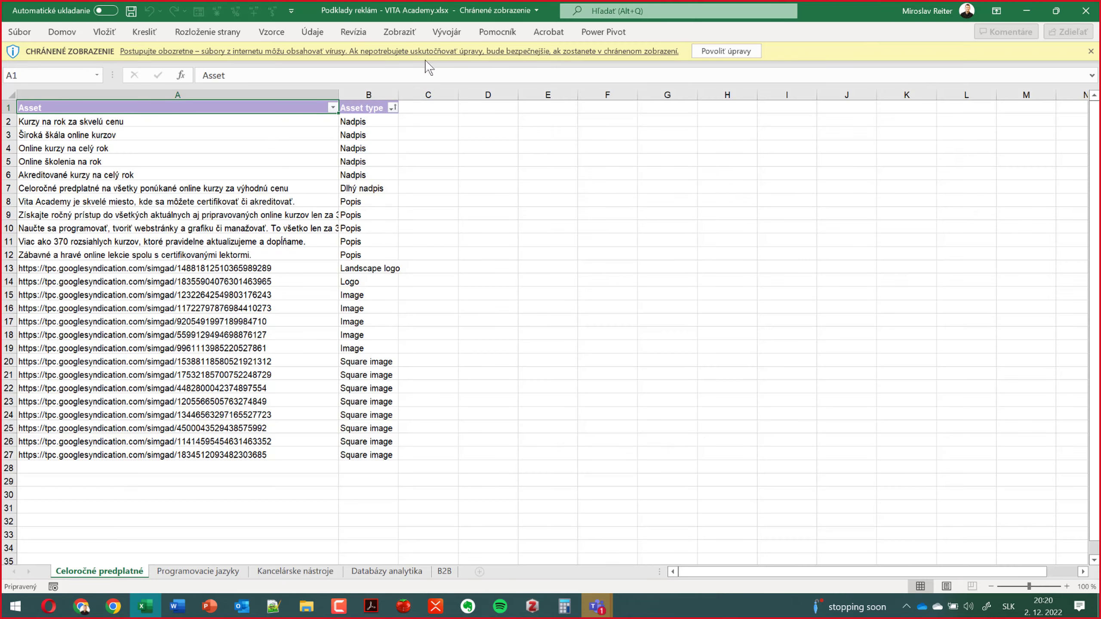
left_click(744, 50)
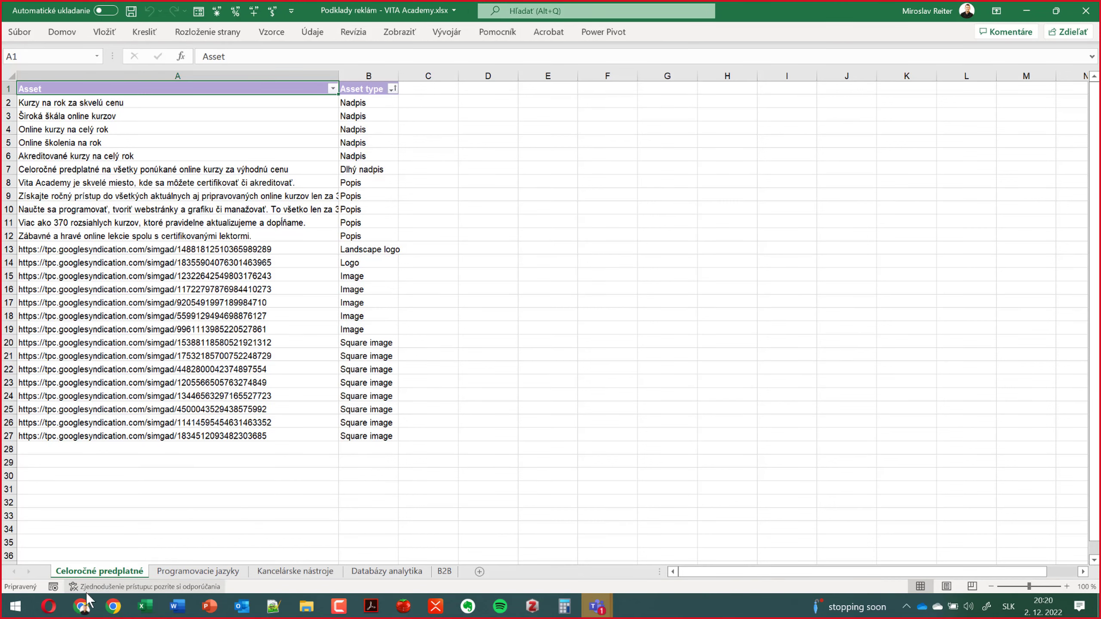
Step: Switch back to Chrome and open vita.sk in a new browser tab
left_click(82, 606)
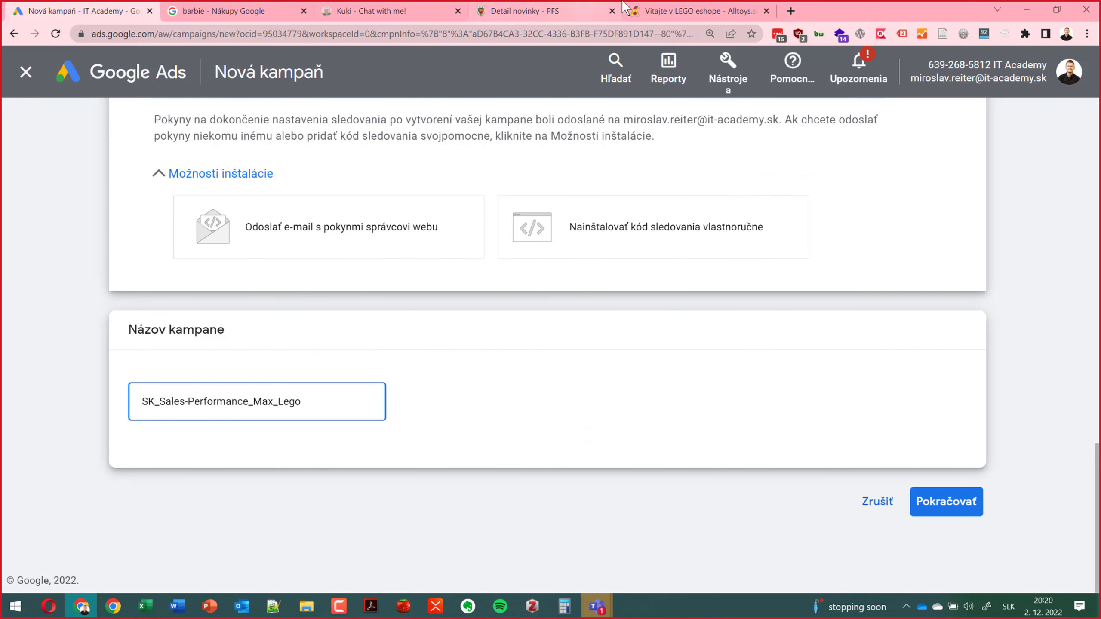
left_click(791, 10)
type("vita.sk")
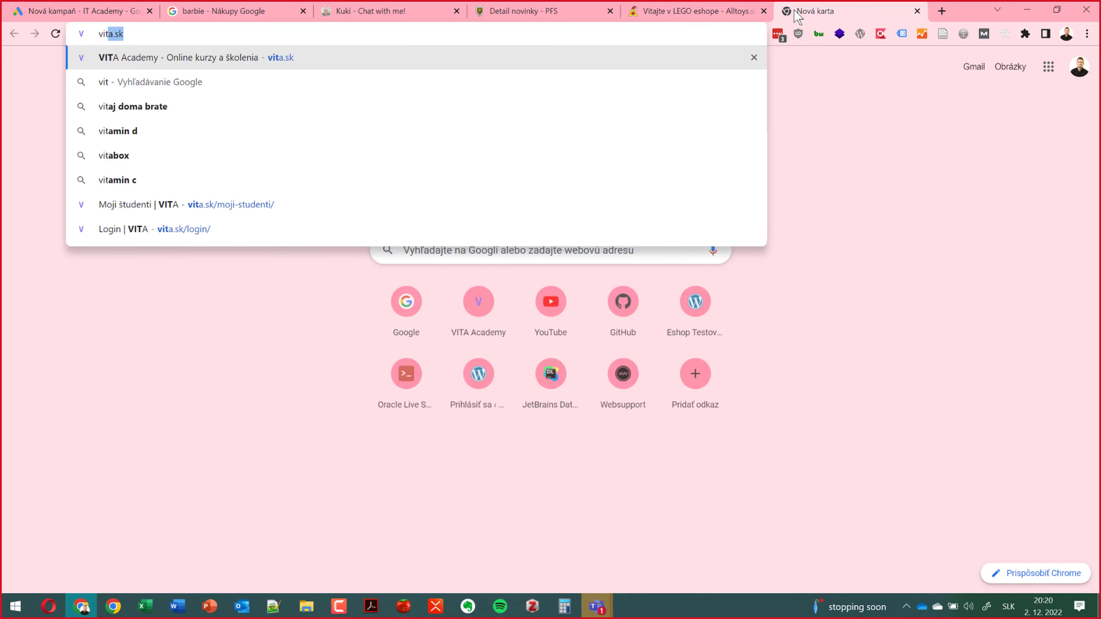
key("Return")
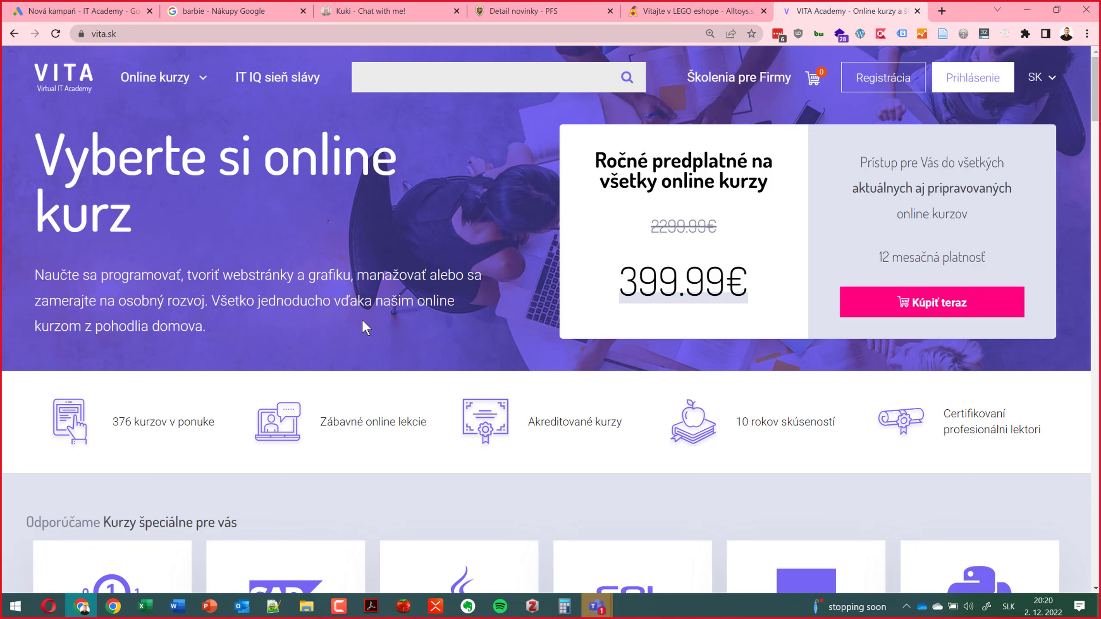
Step: View the Programovacie jazyky sheet in Excel, and browse the matching Programovacie Jazyky course category on vita.sk
left_click(151, 607)
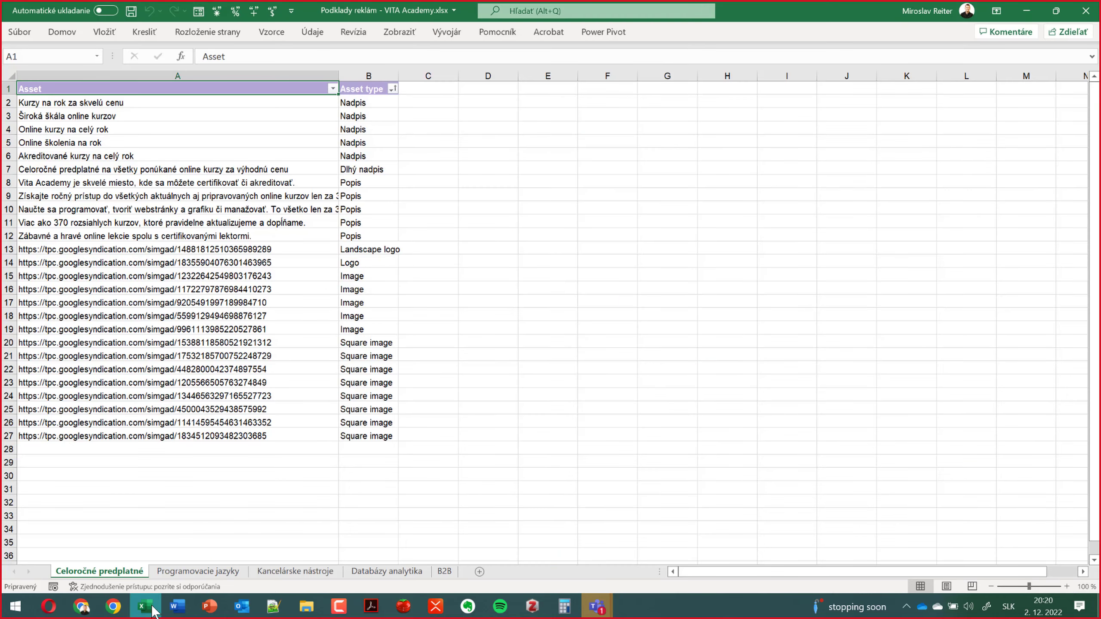
left_click(194, 572)
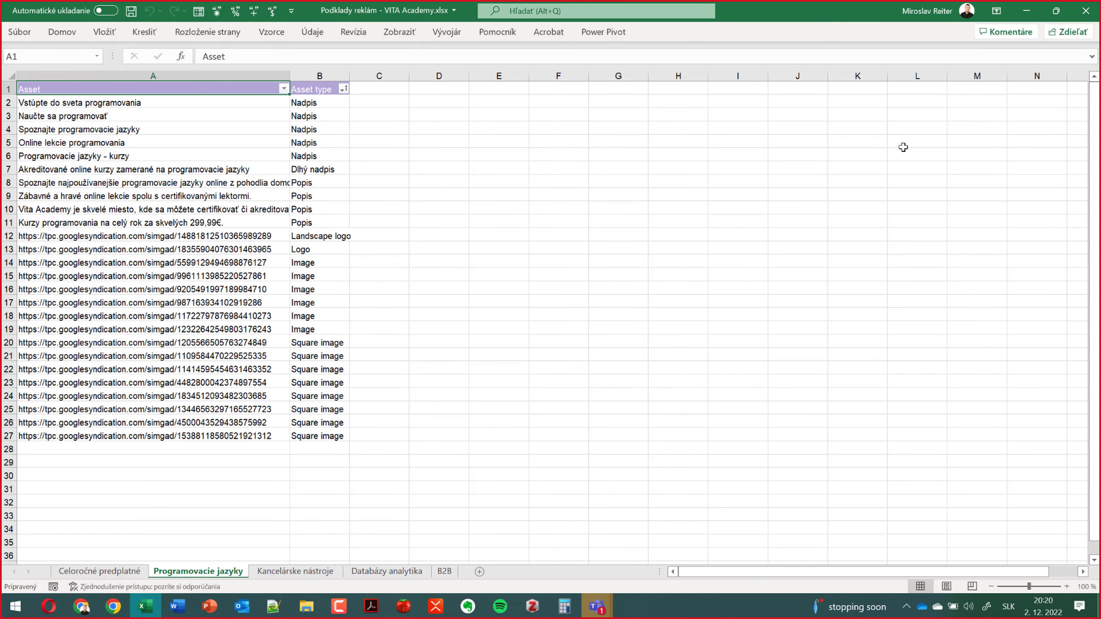
left_click(1025, 15)
mouse_move(167, 72)
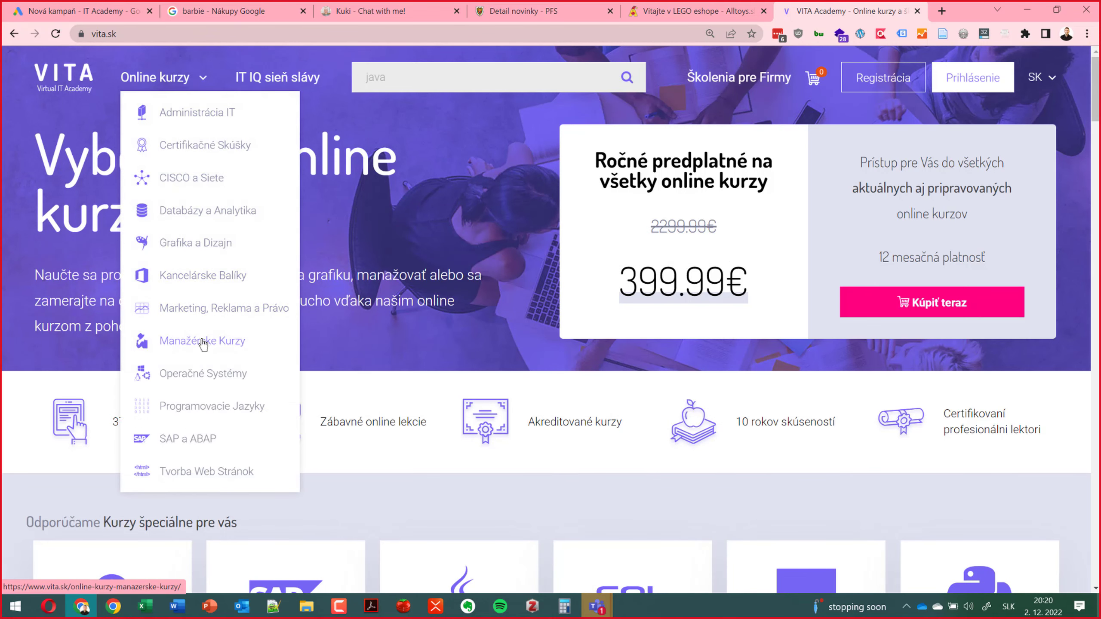
left_click(204, 408)
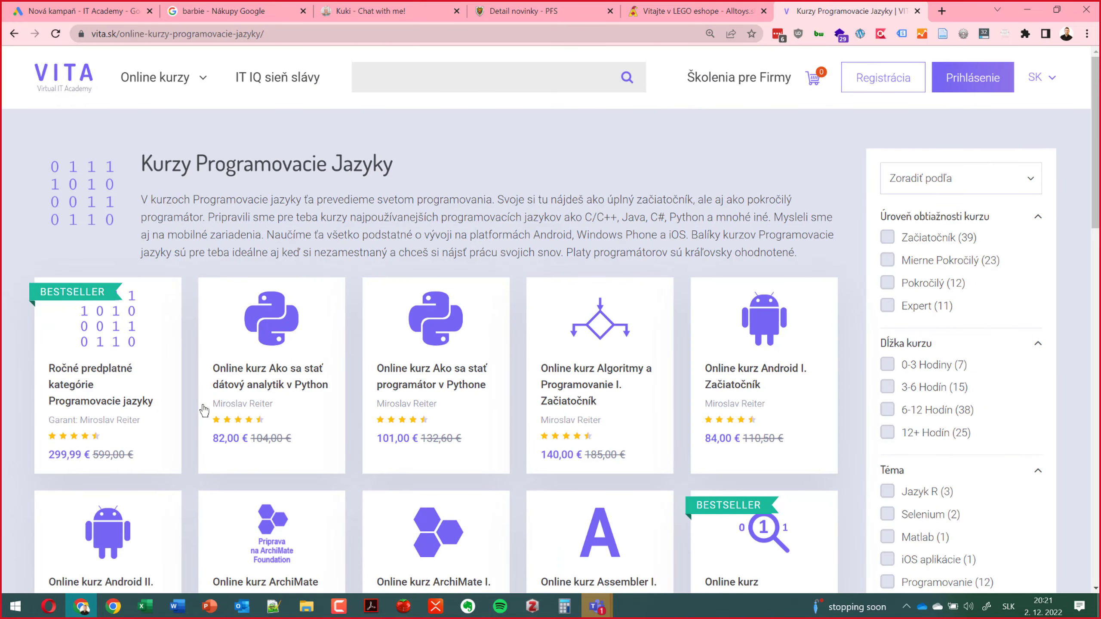
scroll(338, 403, "down", 4)
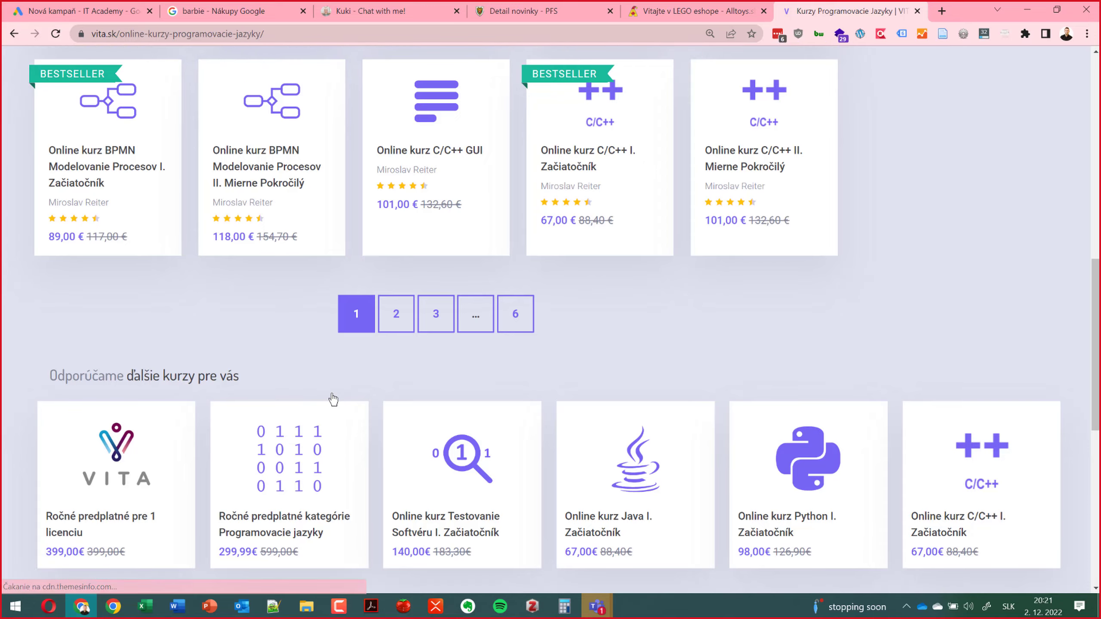
scroll(334, 400, "up", 10)
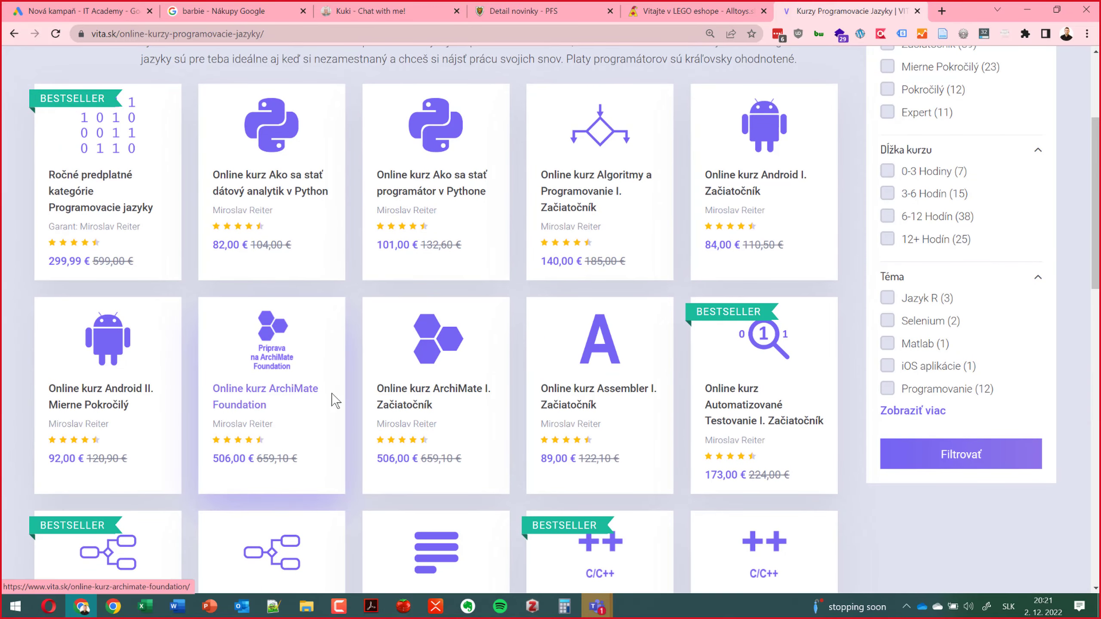
scroll(333, 400, "up", 5)
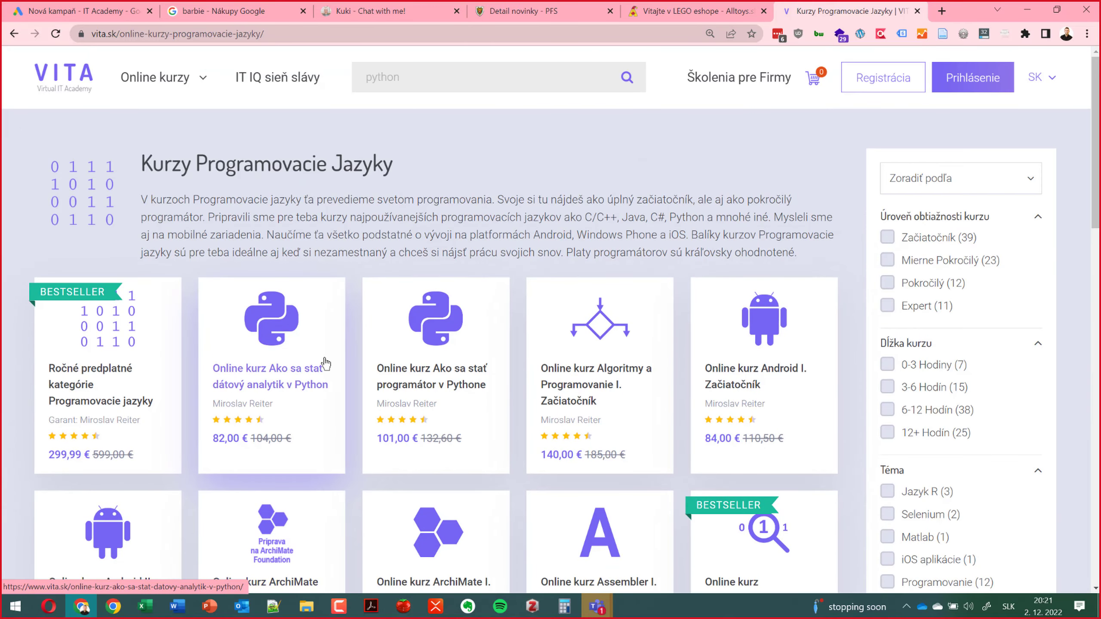
Step: Continue the Google Ads campaign setup by starting new instead of using the saved draft, and set the average daily budget to 65 €
left_click(83, 10)
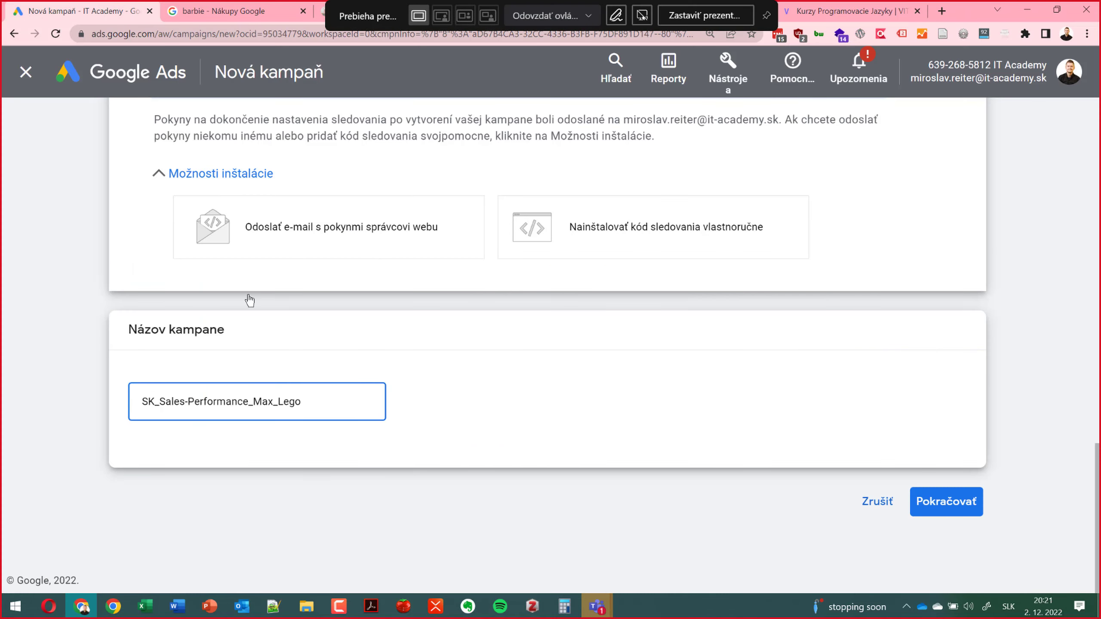
left_click(944, 494)
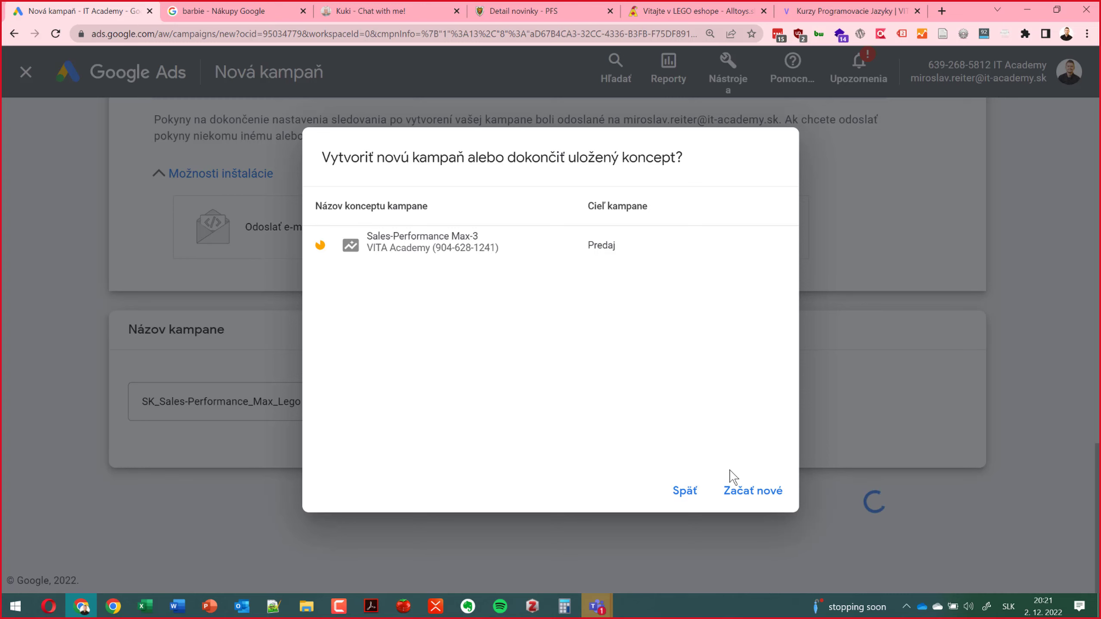
left_click(743, 495)
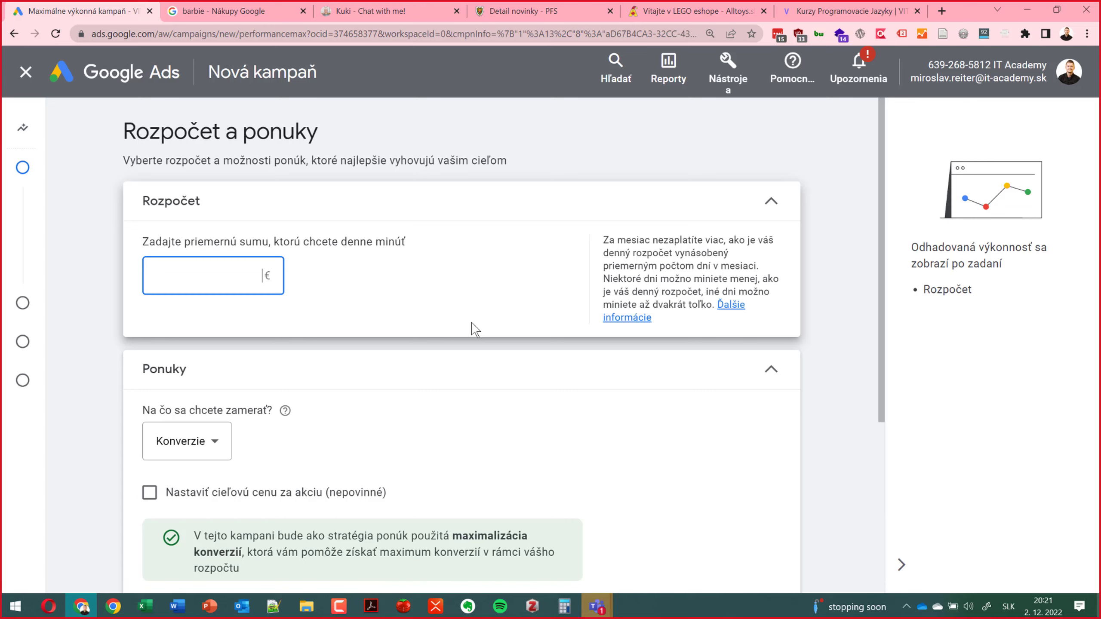
type("65")
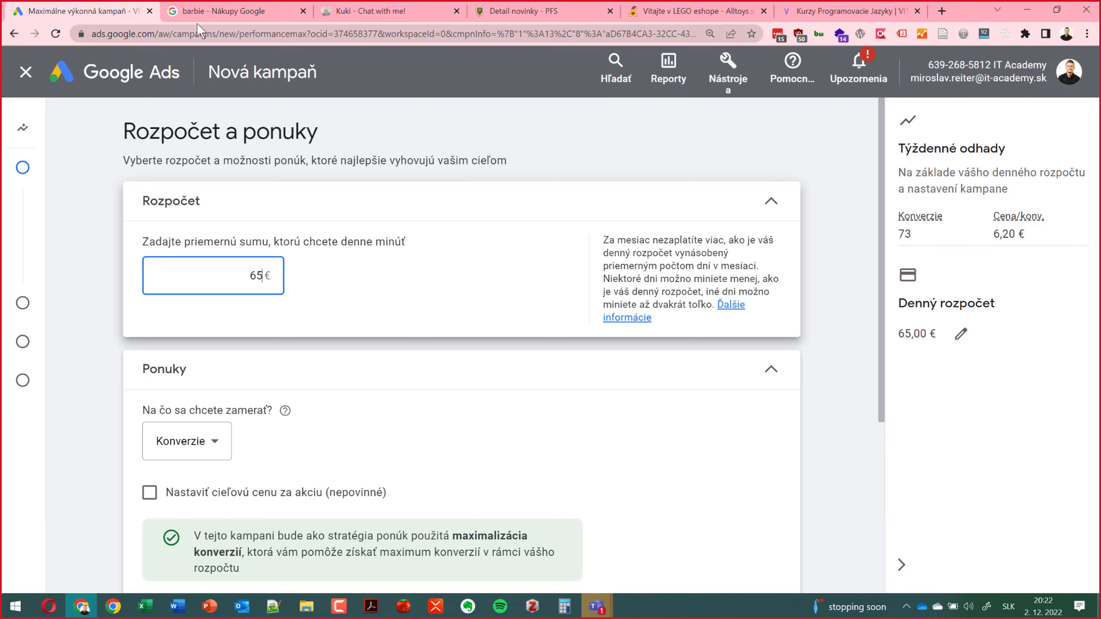
Step: Take the base address of Google Ads and open ads.google.com in a new browser tab
left_click(159, 31)
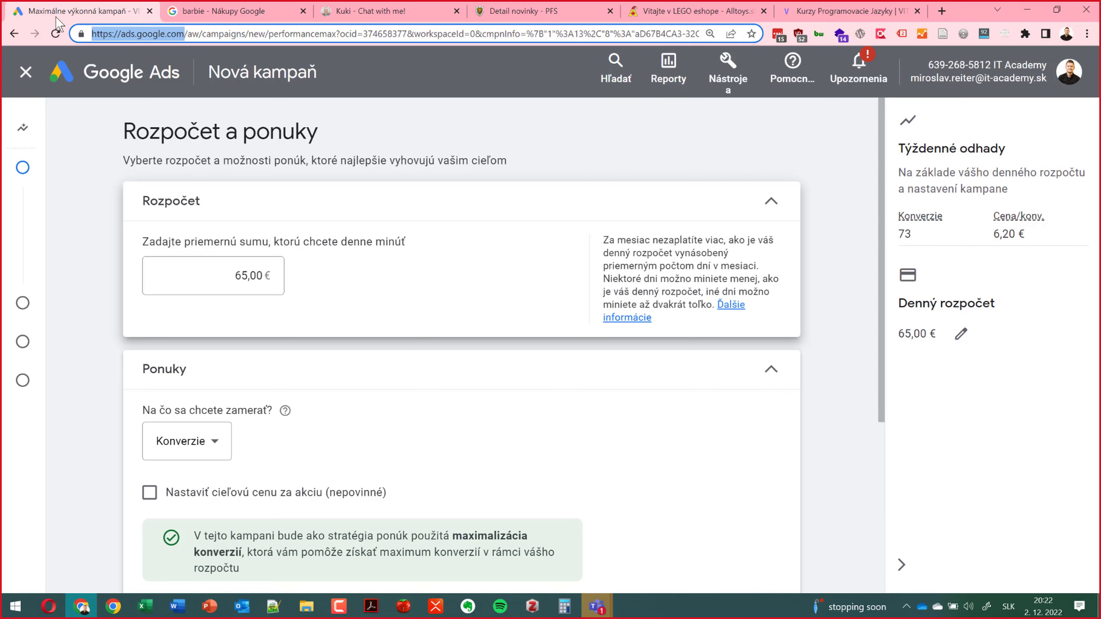
left_click(234, 11)
left_click(223, 41)
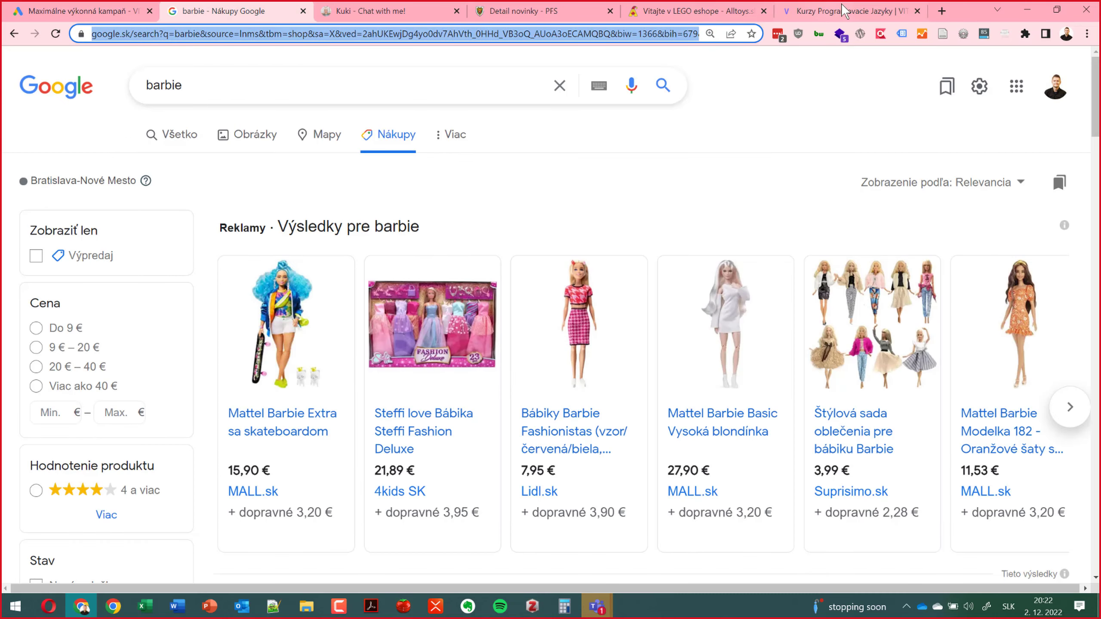
left_click(941, 11)
type("ads.google.com")
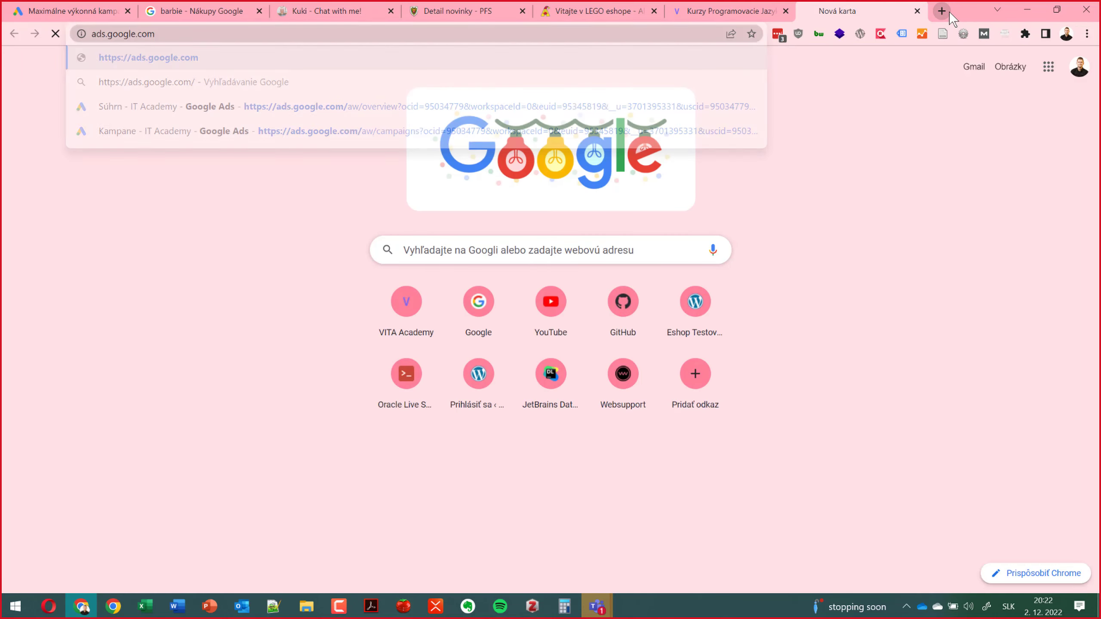
Step: Place the new Google Ads tab beside the campaign tab, and sign in to Google Ads after accepting the cookies
key("Return")
left_click_drag(651, 13, 208, 12)
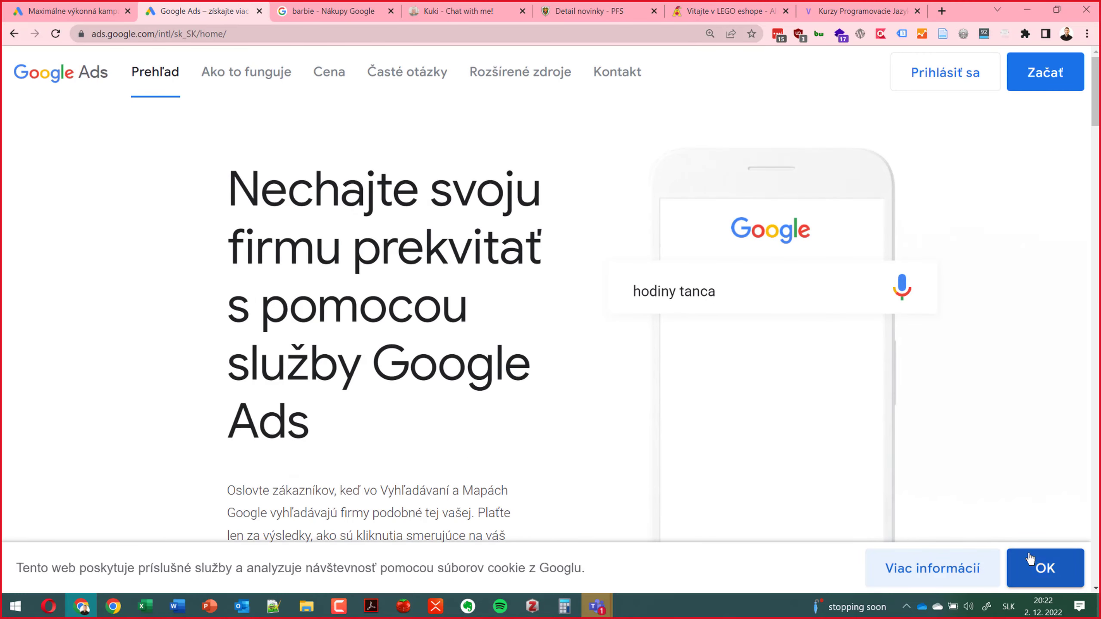
left_click(1045, 568)
left_click(913, 86)
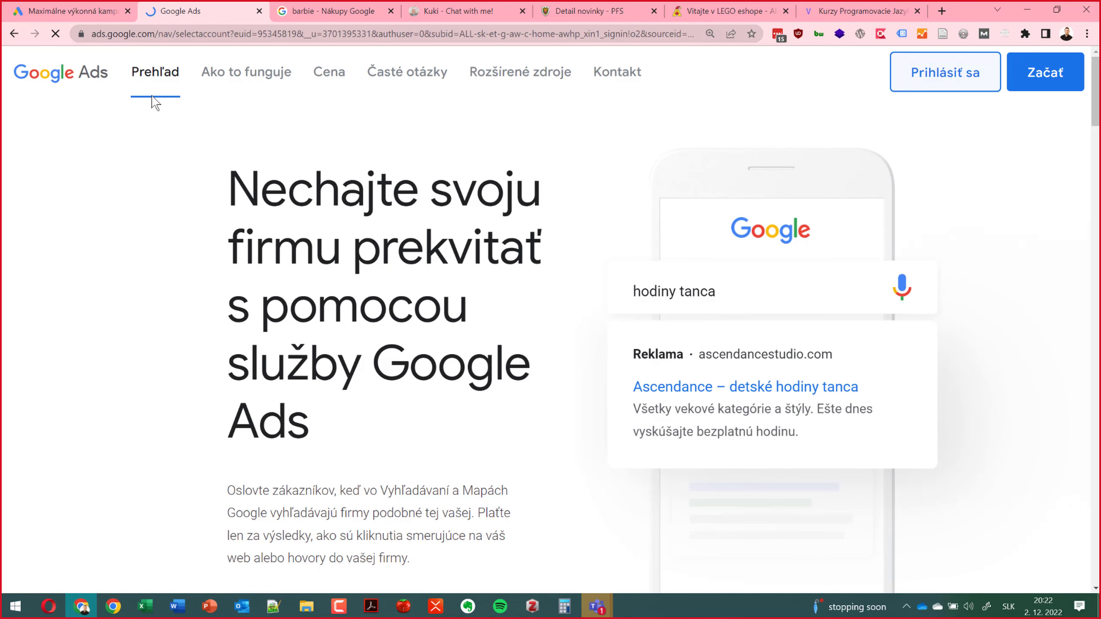
Step: Glance at the campaign tab, and open the IT Academy manager account in the new Google Ads tab
left_click(66, 13)
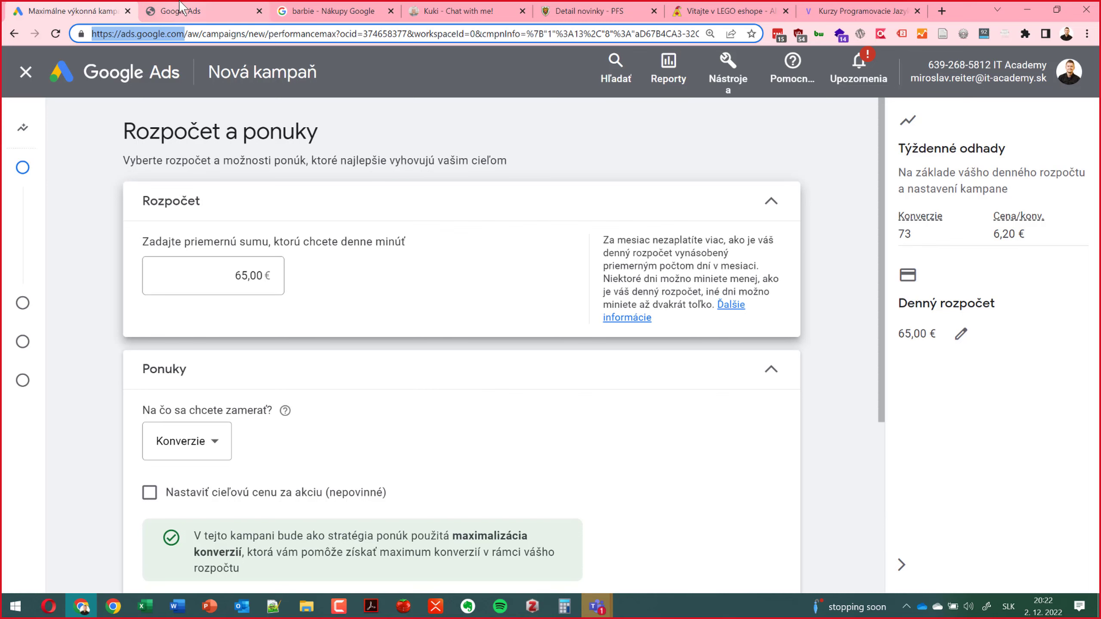
left_click(200, 11)
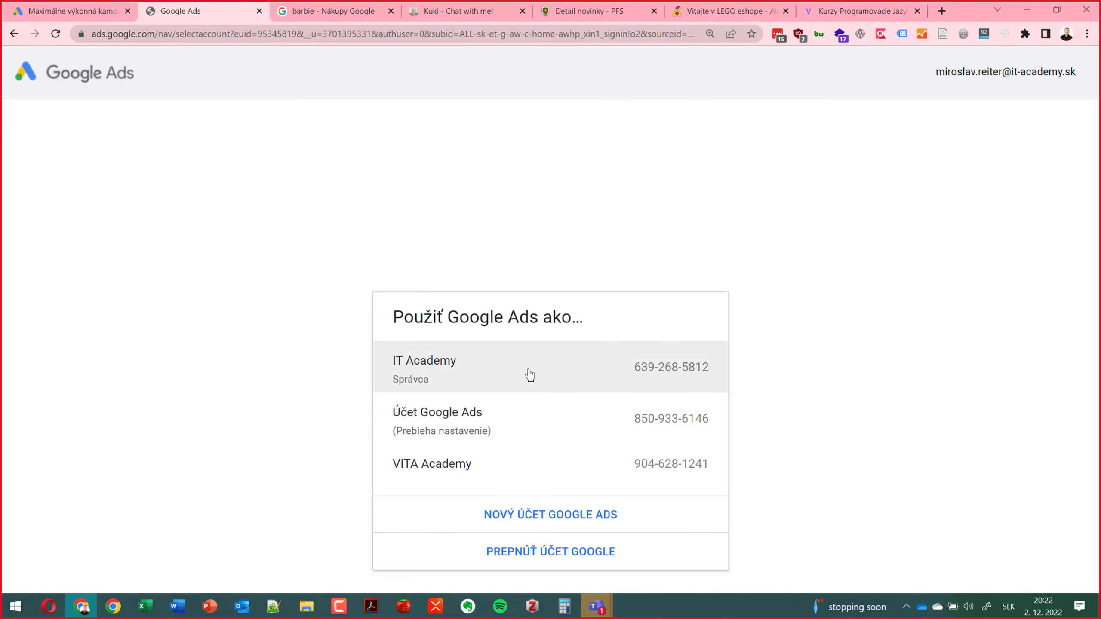
left_click_drag(529, 376, 383, 368)
left_click(401, 360)
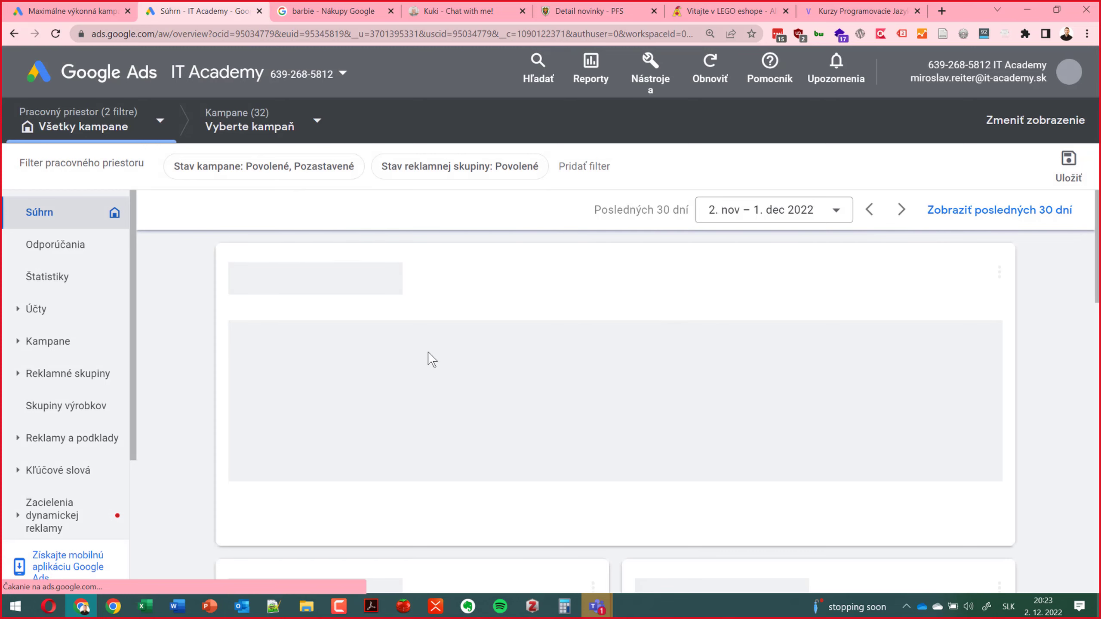
Step: Show Google Ads full screen, and open Keyword Planner for the VITA Academy account
key("F11")
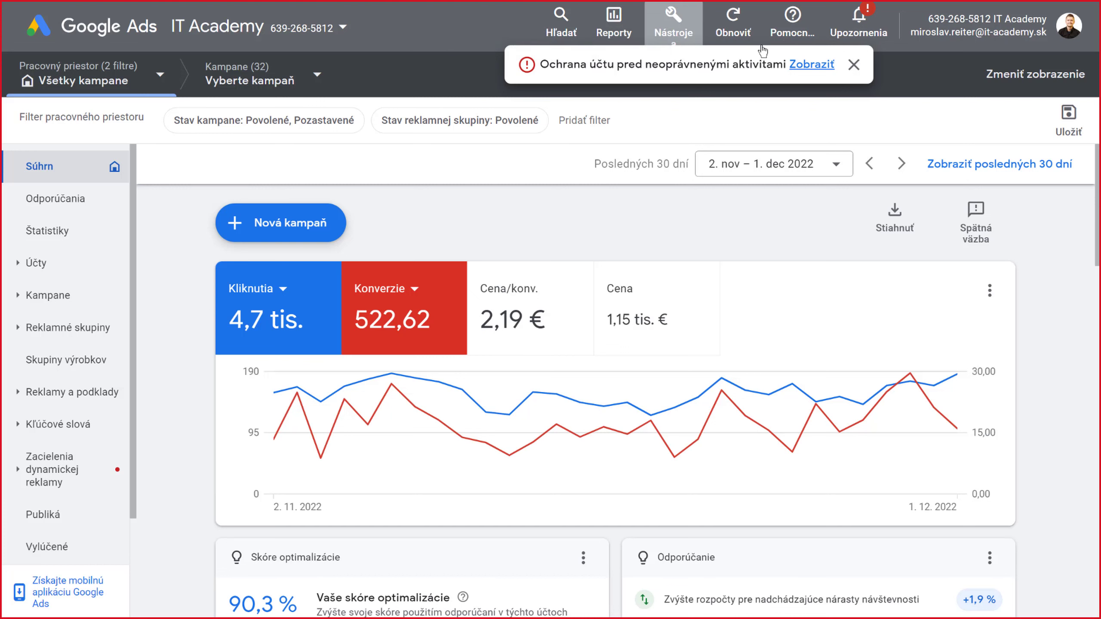
left_click(856, 66)
left_click(681, 31)
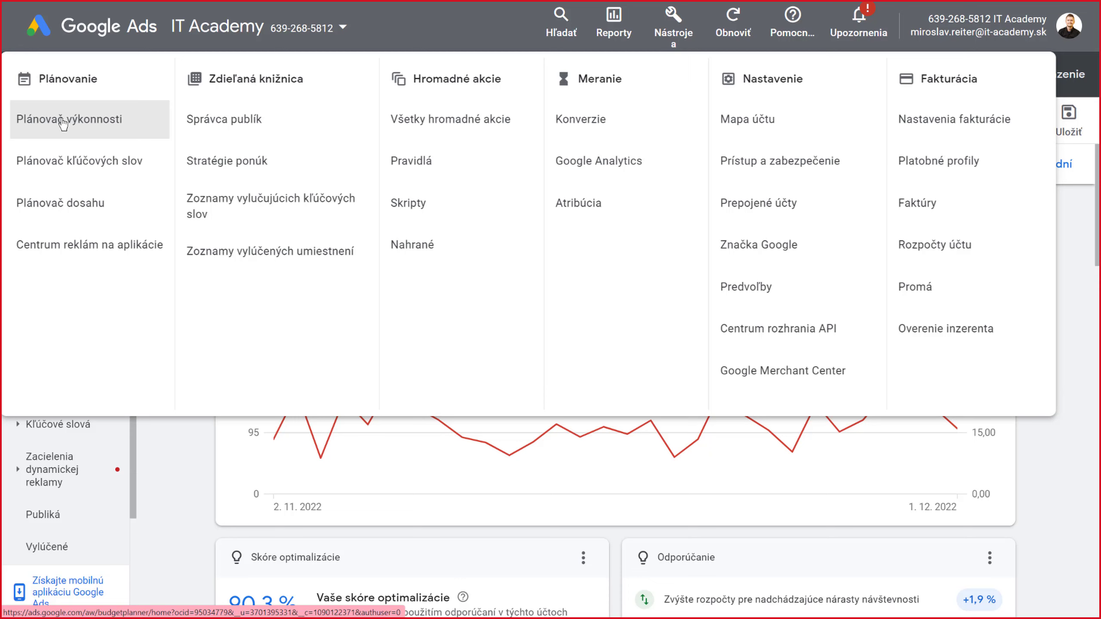
left_click(73, 162)
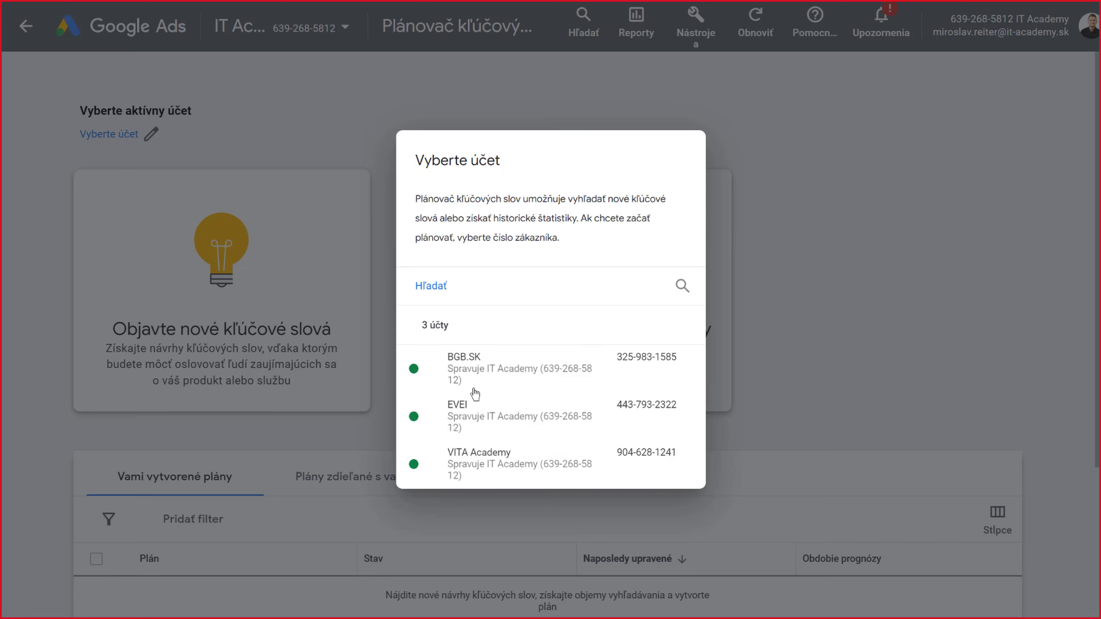
left_click(492, 467)
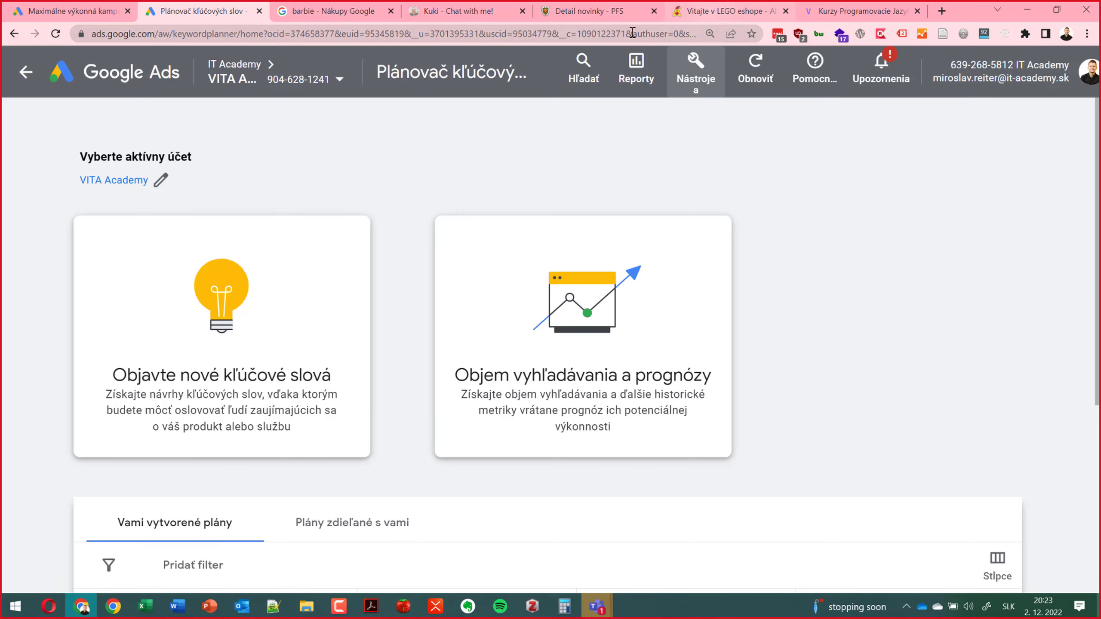
Step: Copy the address of the LEGO category page on alltoys.sk and return to Keyword Planner
key("ctrl+6")
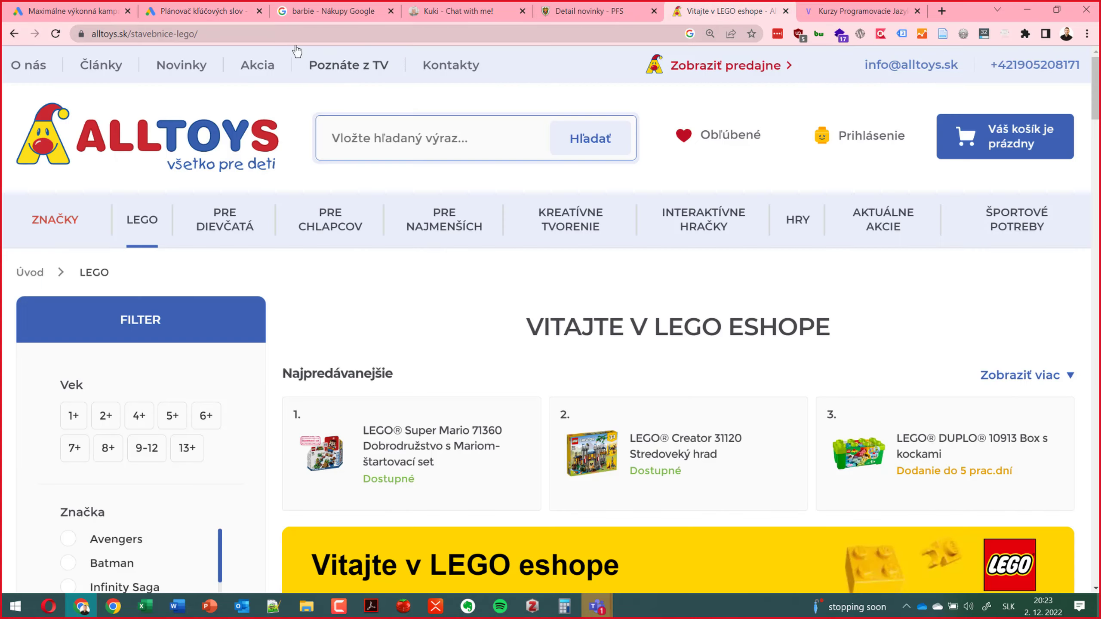
left_click(259, 38)
key("ctrl+c")
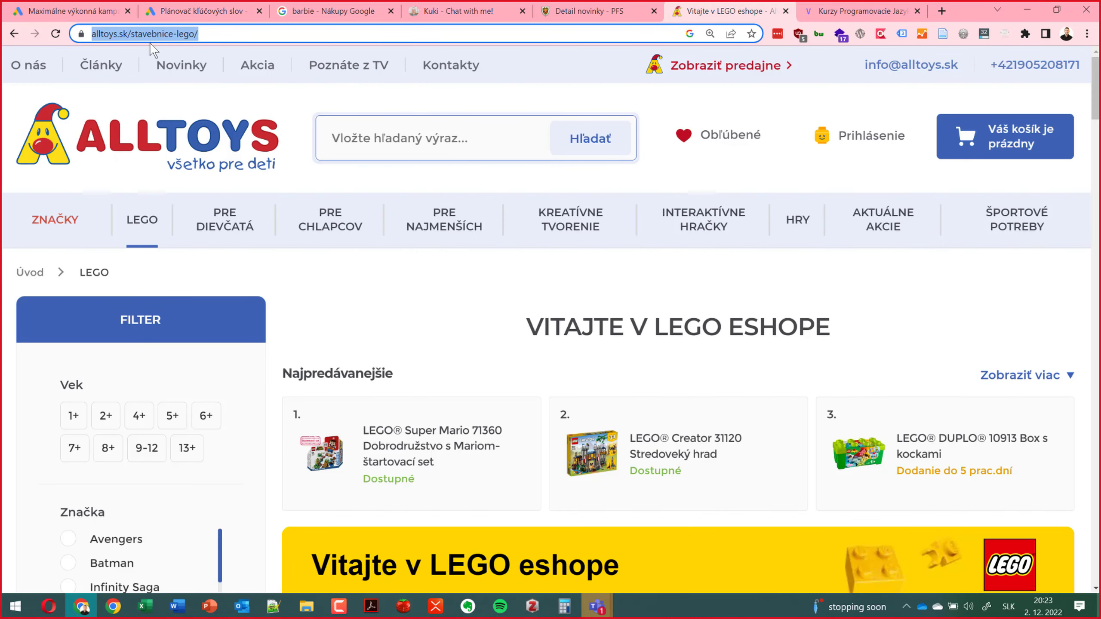
left_click(188, 13)
scroll(213, 174, "down", 6)
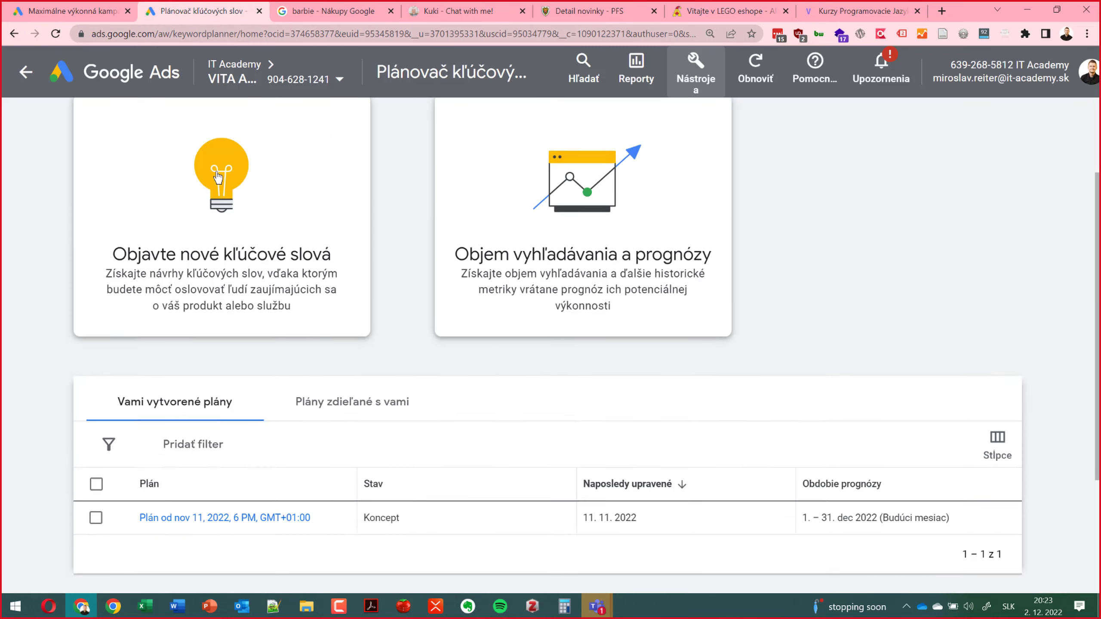
scroll(227, 216, "up", 4)
left_click(232, 226)
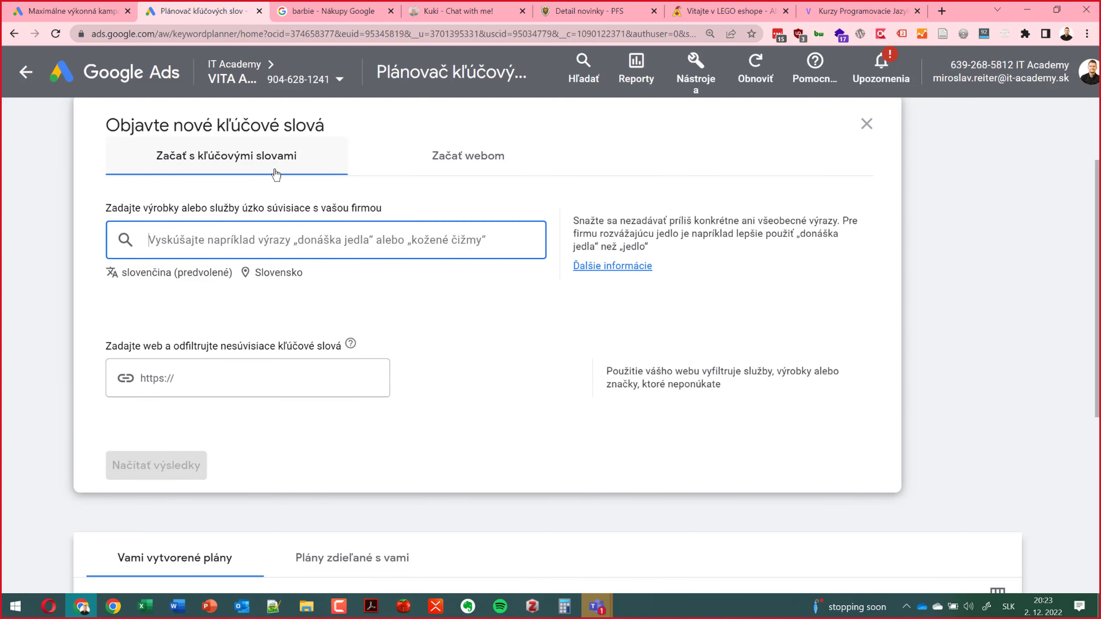
key("F11")
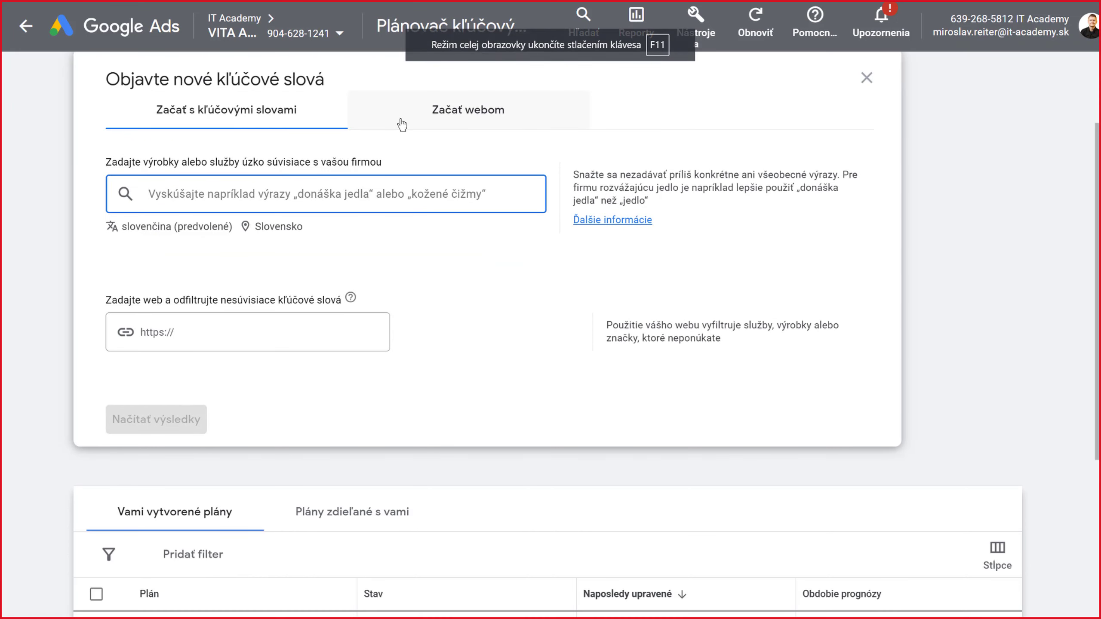
left_click(434, 121)
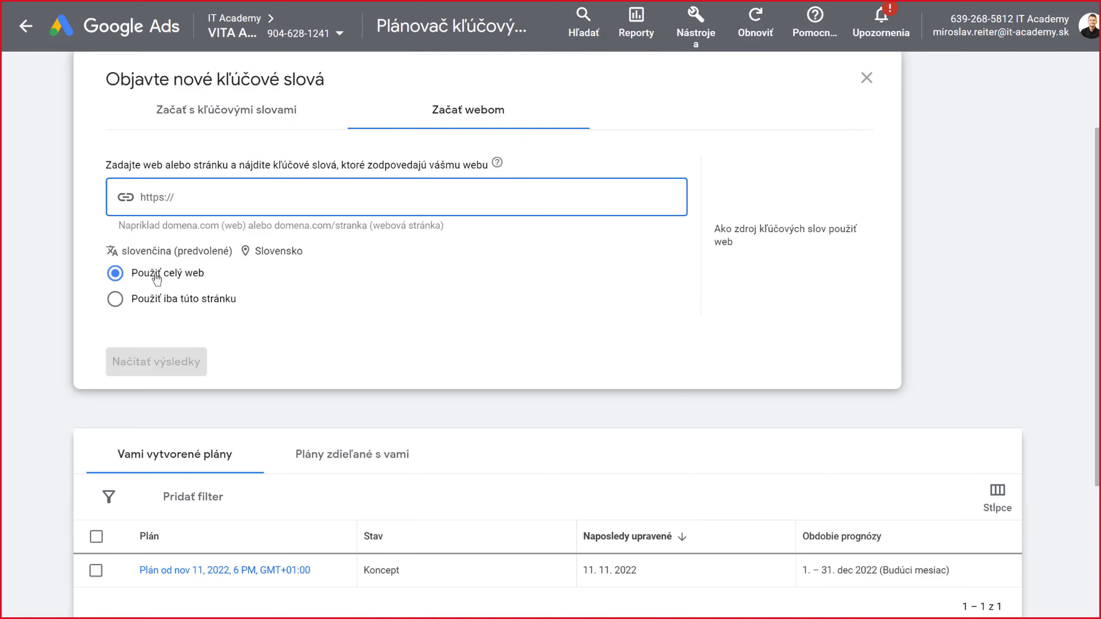
key("ctrl+v")
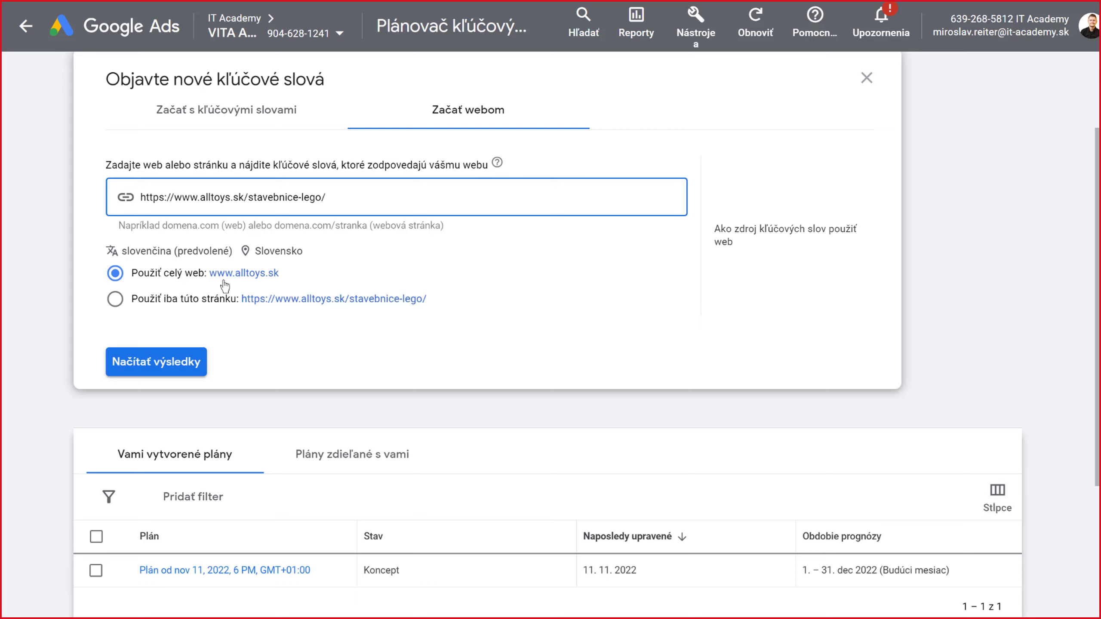
left_click(177, 306)
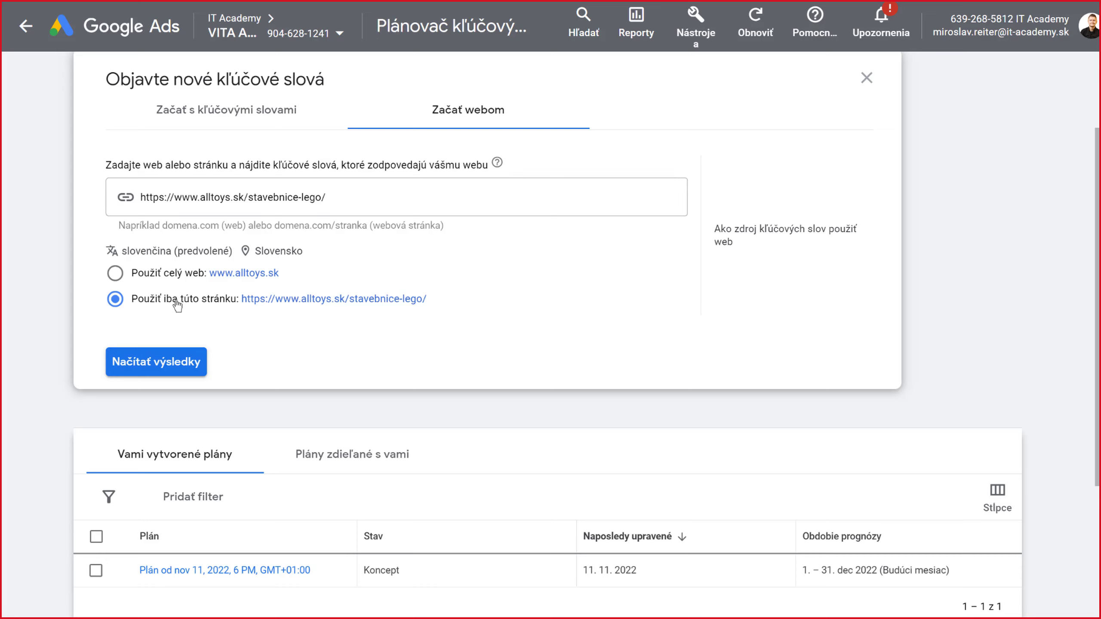
left_click(171, 364)
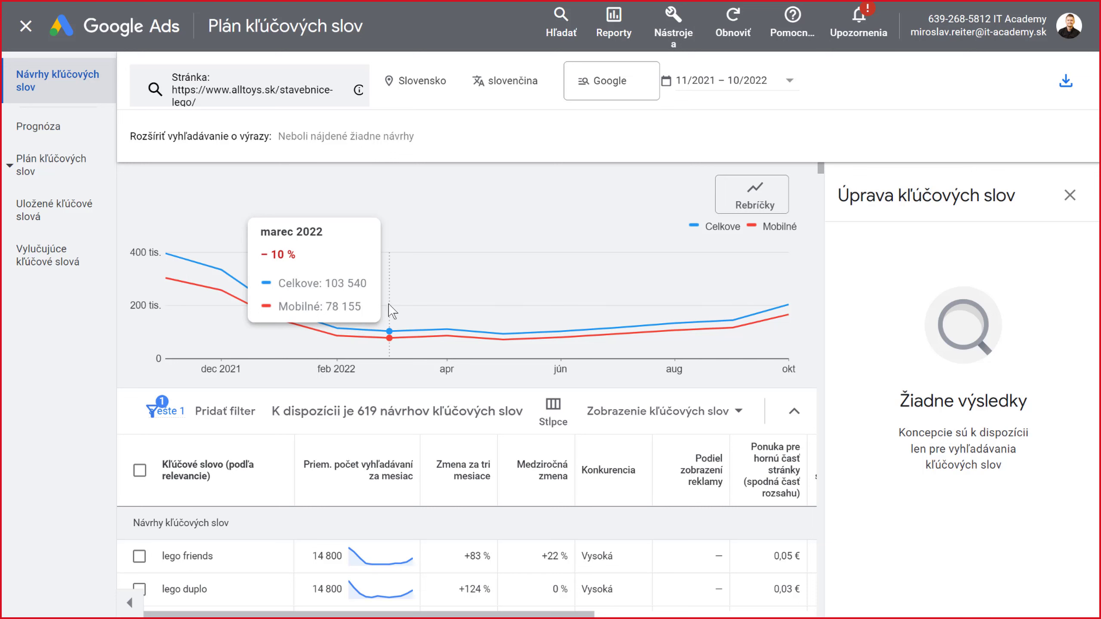
Step: Hide the keyword refinement and side navigation areas, and sort the keyword suggestions by average monthly searches
left_click(1069, 195)
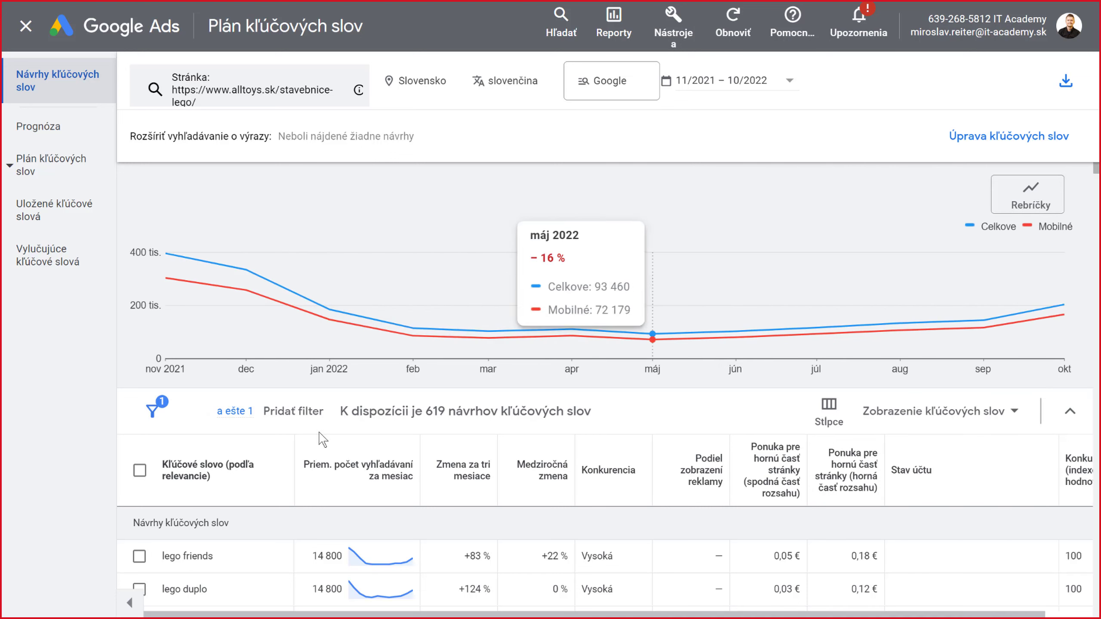
left_click(129, 602)
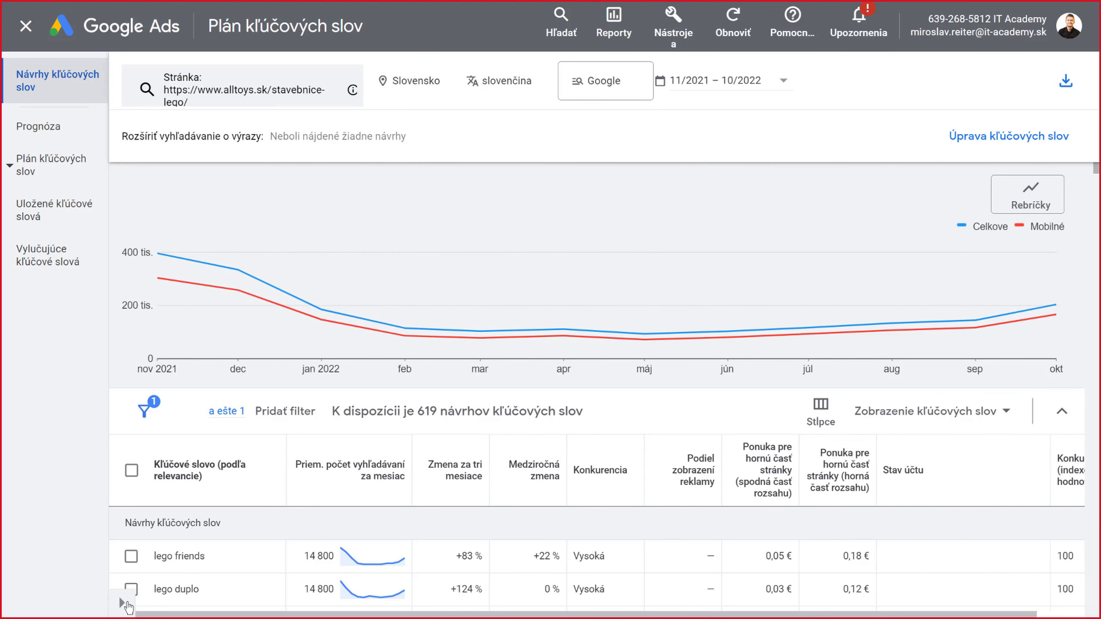
scroll(250, 352, "down", 3)
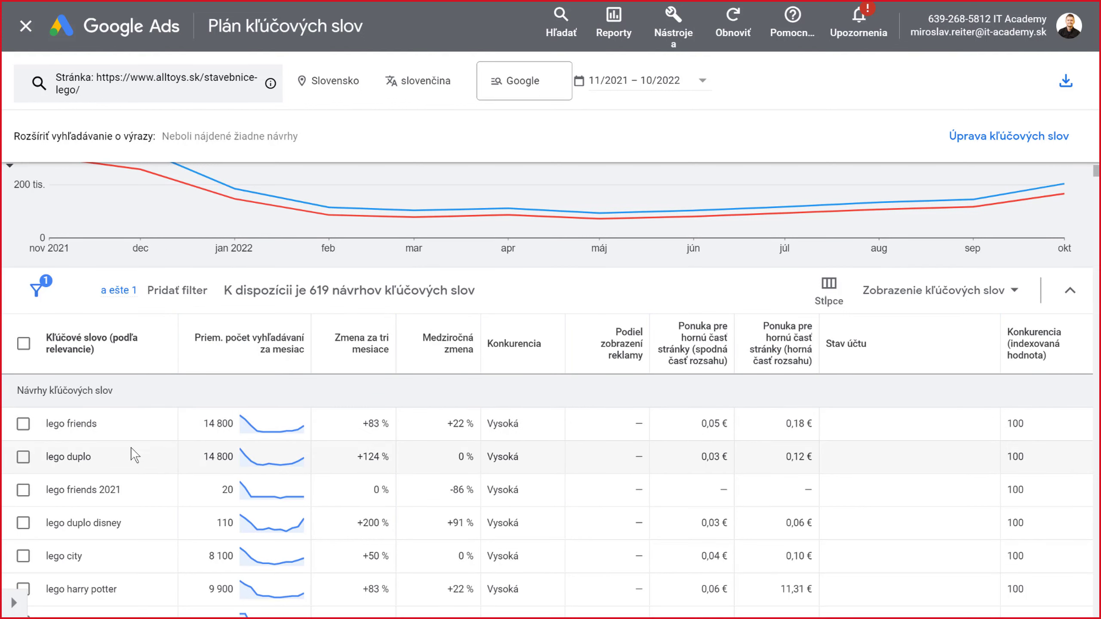
scroll(282, 486, "up", 3)
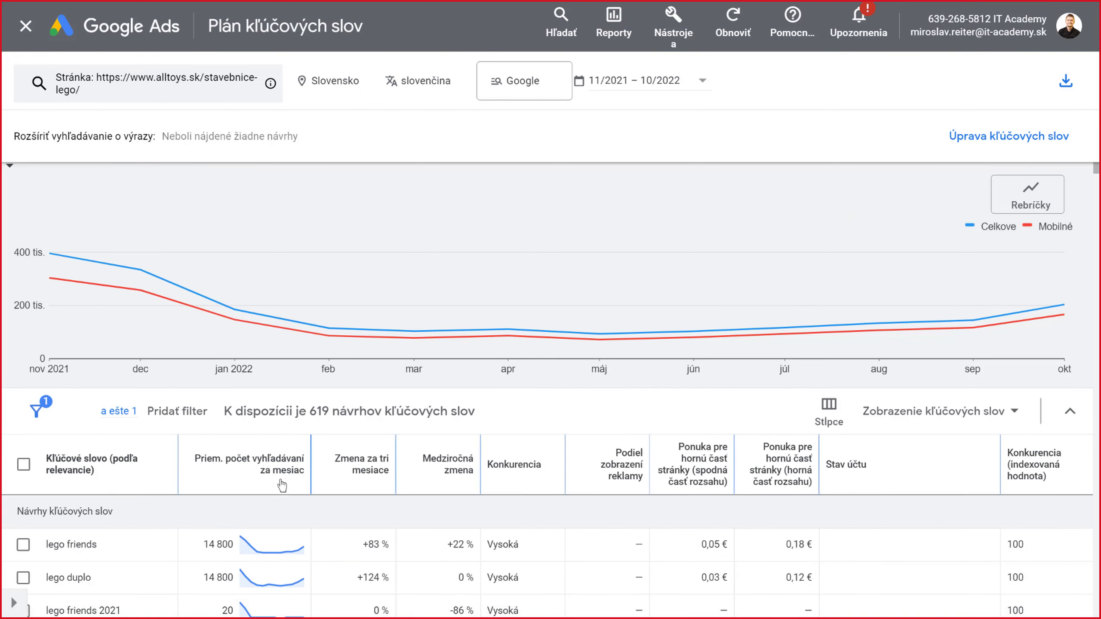
mouse_move(241, 346)
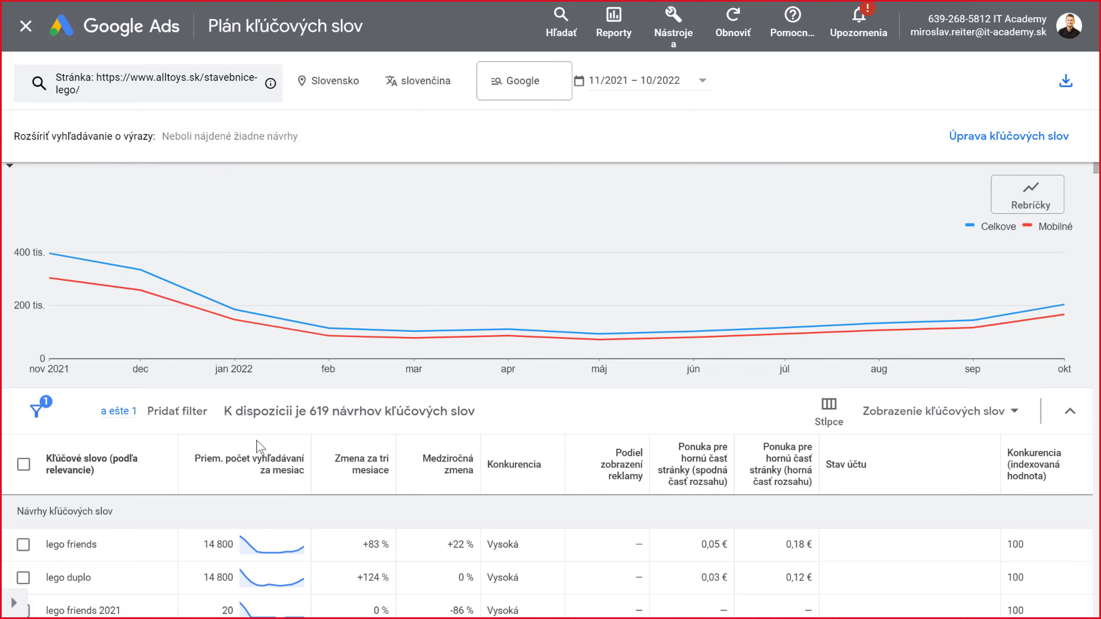
mouse_move(247, 458)
scroll(464, 339, "down", 3)
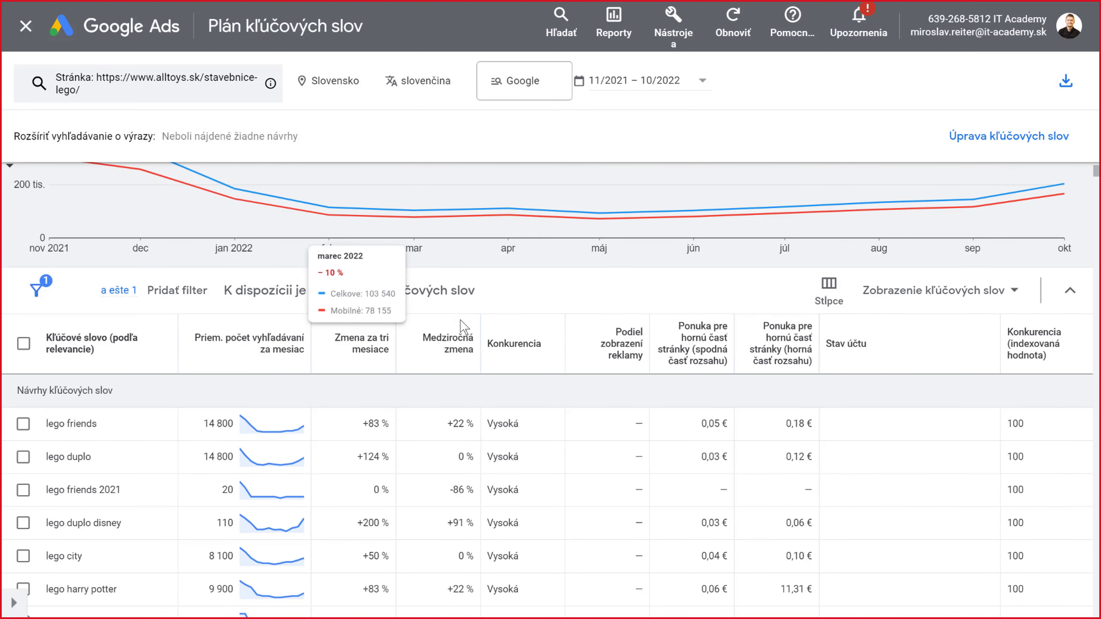
left_click(277, 345)
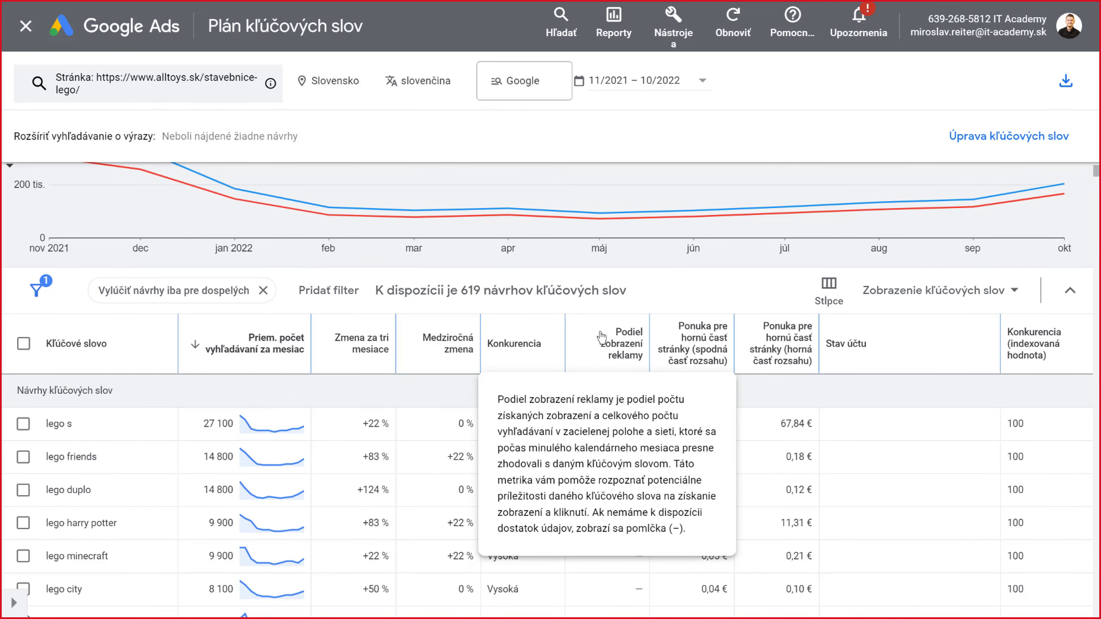
Step: Examine the monthly search trend of lego friends and look through the sorted keyword suggestions
mouse_move(545, 209)
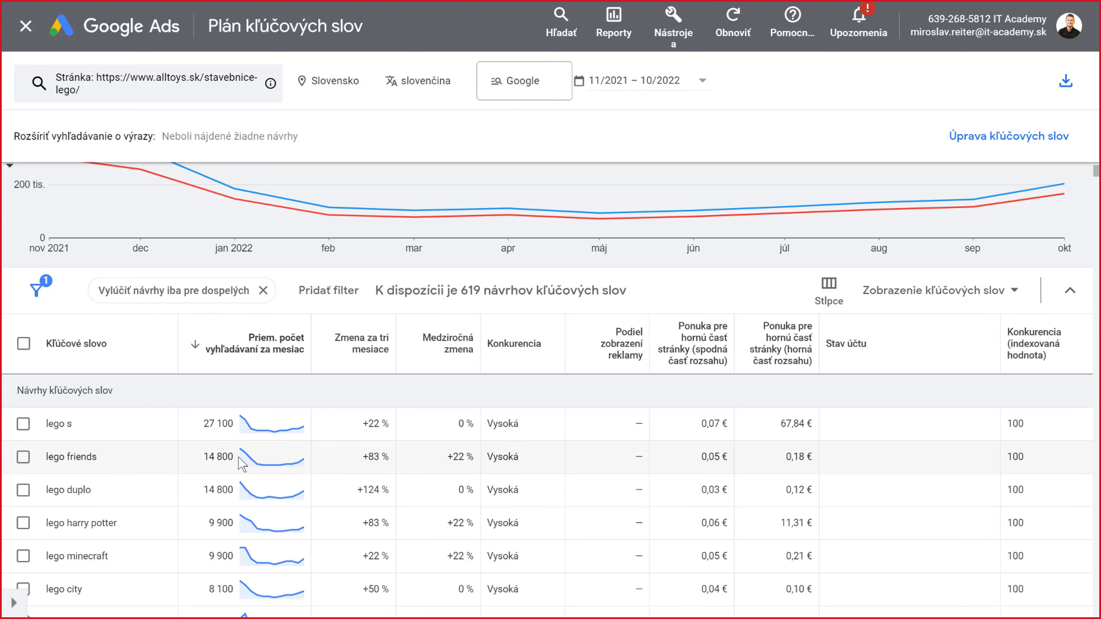
mouse_move(255, 464)
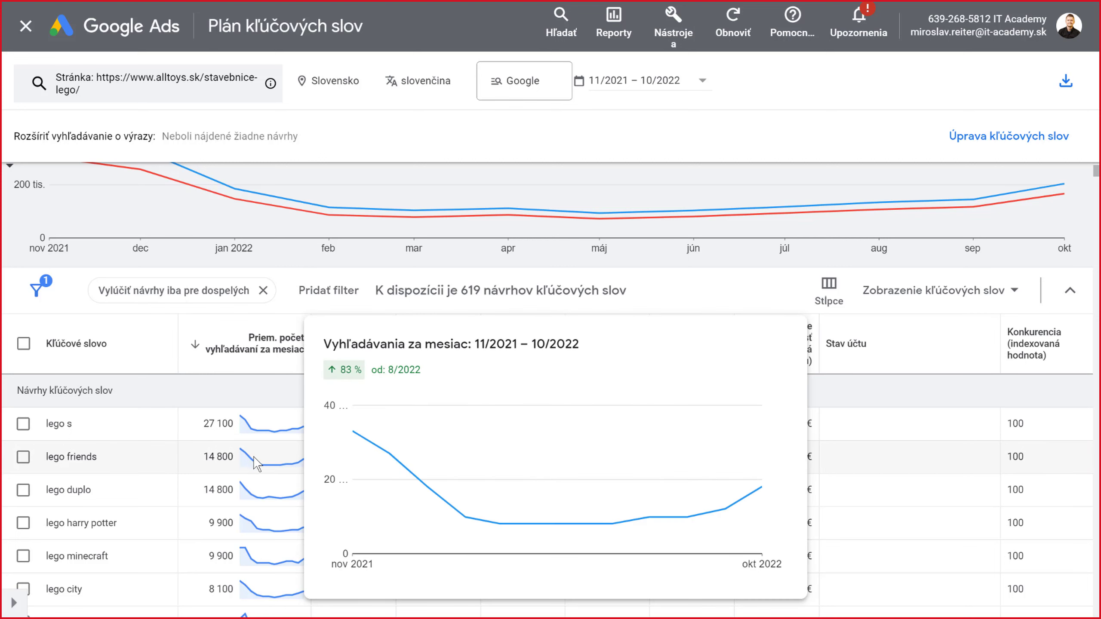
mouse_move(359, 439)
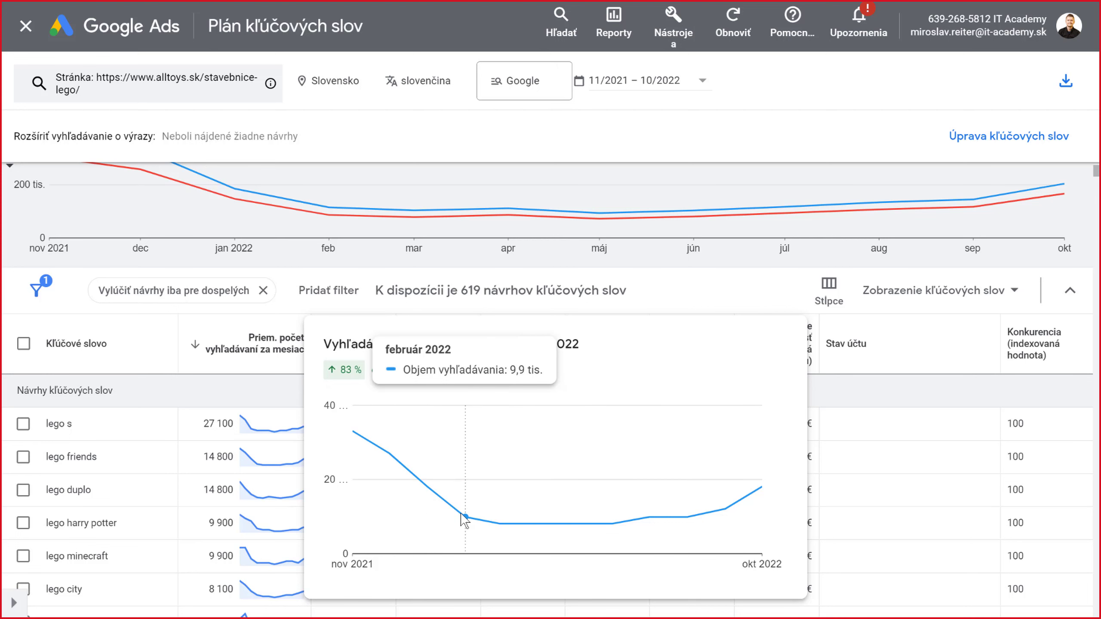
scroll(187, 347, "down", 3)
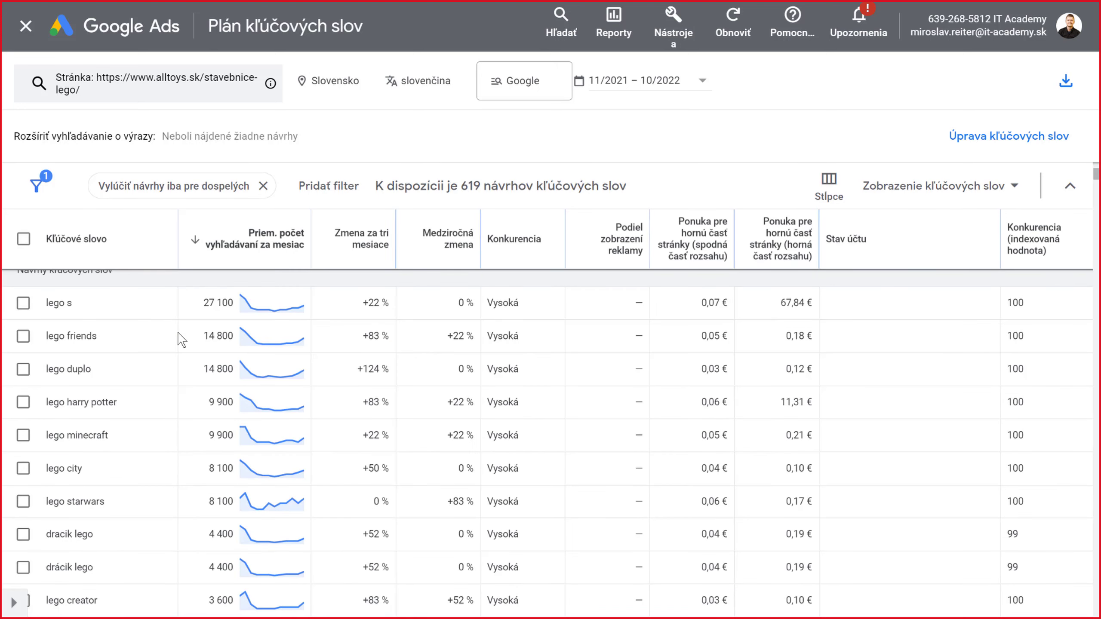
mouse_move(287, 440)
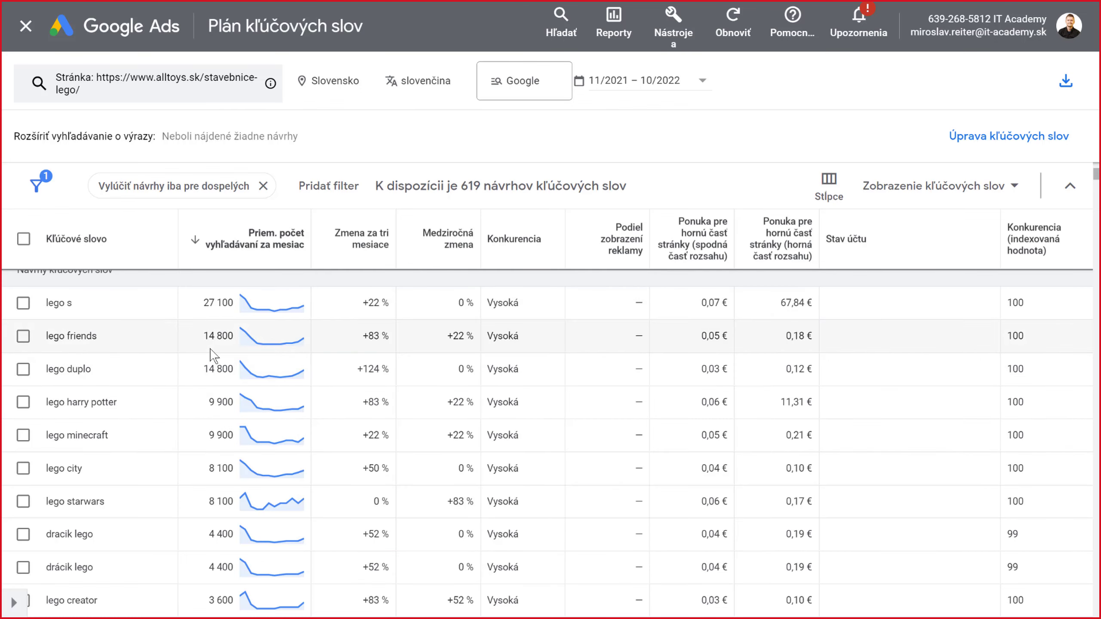
scroll(213, 355, "up", 3)
scroll(182, 404, "down", 8)
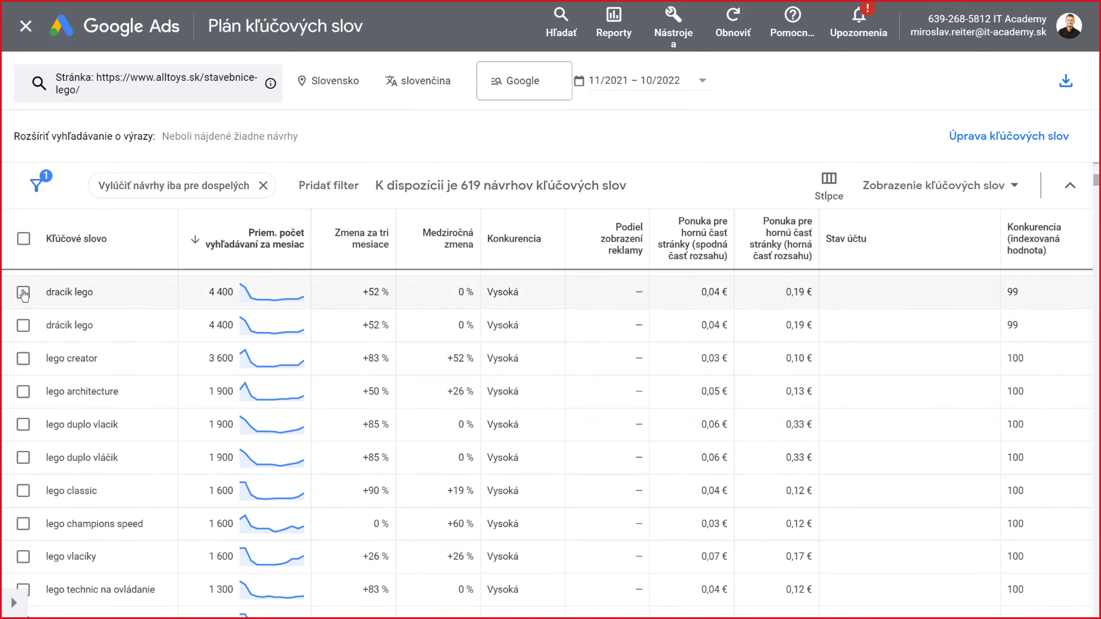
Step: Select the keyword suggestions lego harry potter, lego duplo, lego minecraft and lego city, with Plán as the destination for adding them
scroll(96, 405, "up", 10)
scroll(172, 447, "down", 4)
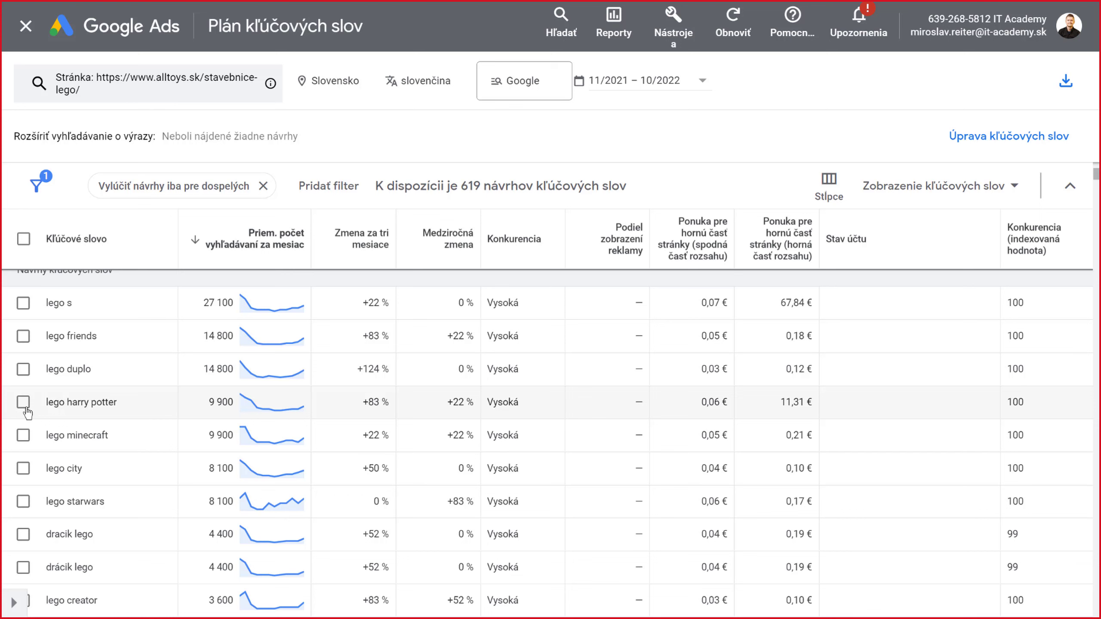
left_click(23, 403)
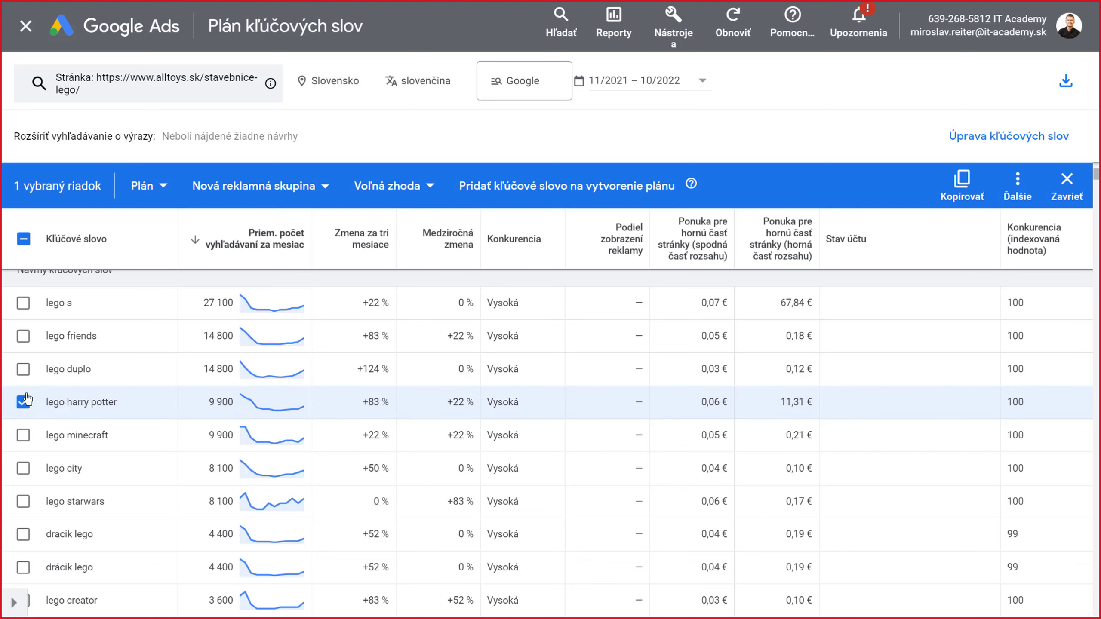
left_click(23, 371)
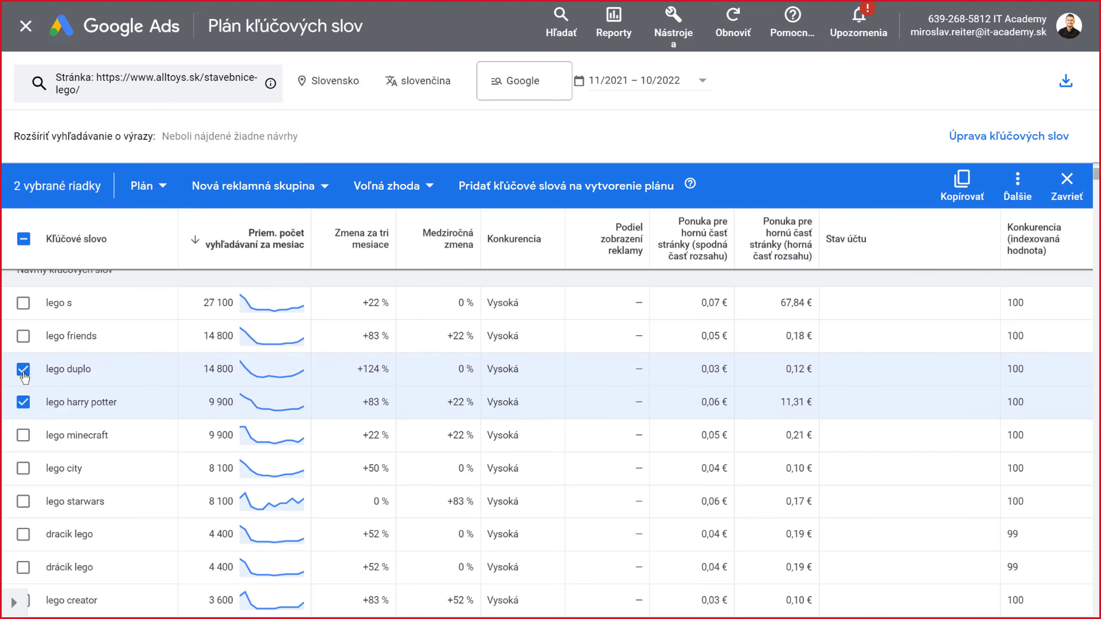
left_click(23, 436)
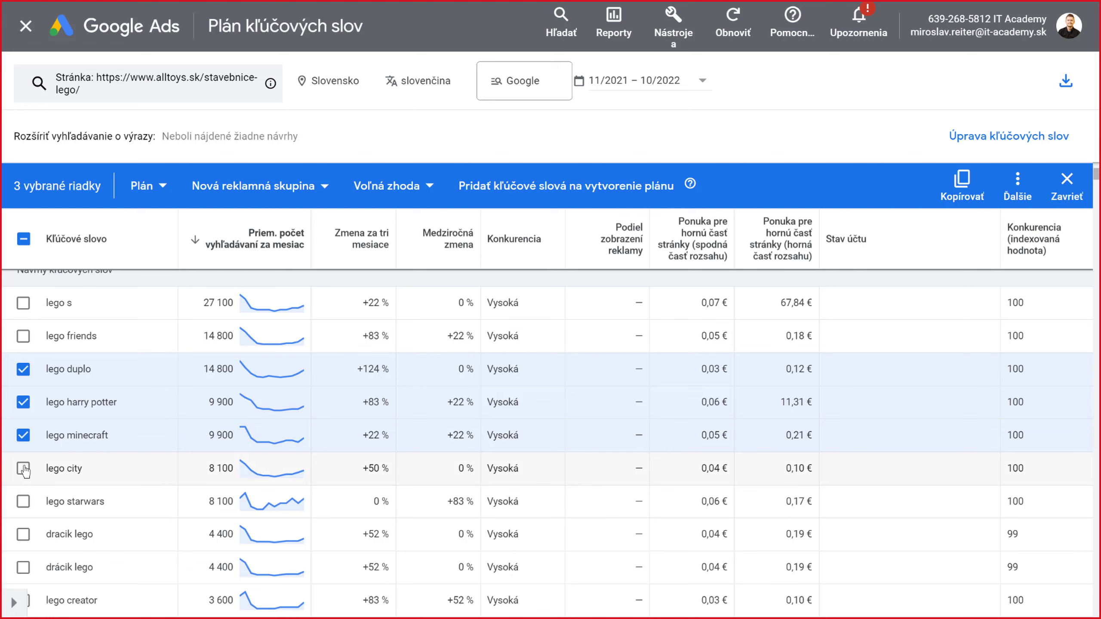
left_click(23, 469)
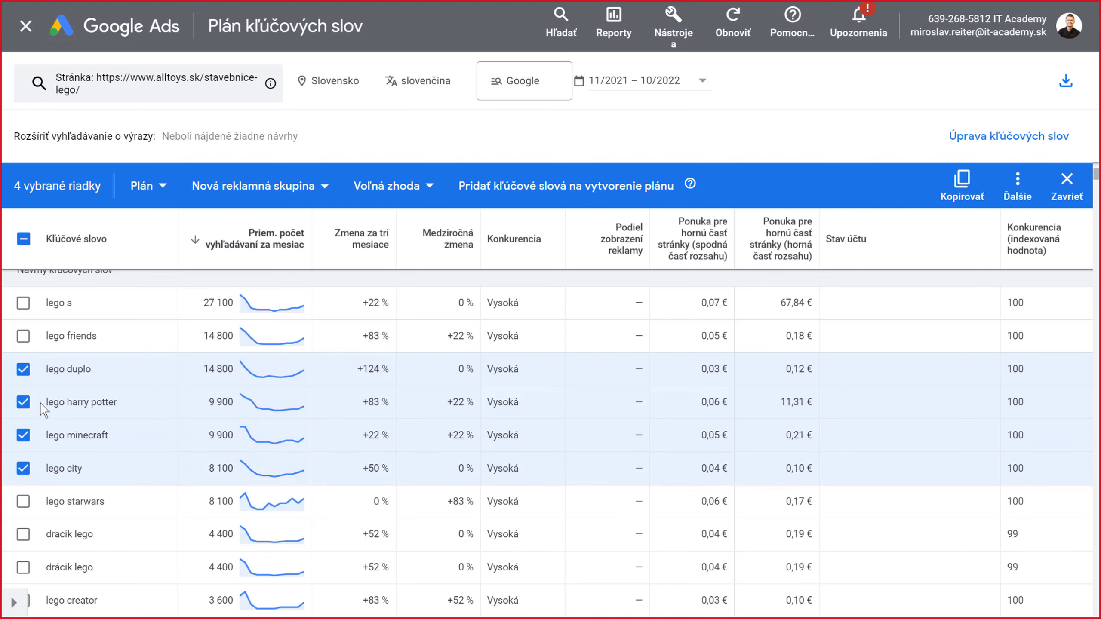
left_click(143, 188)
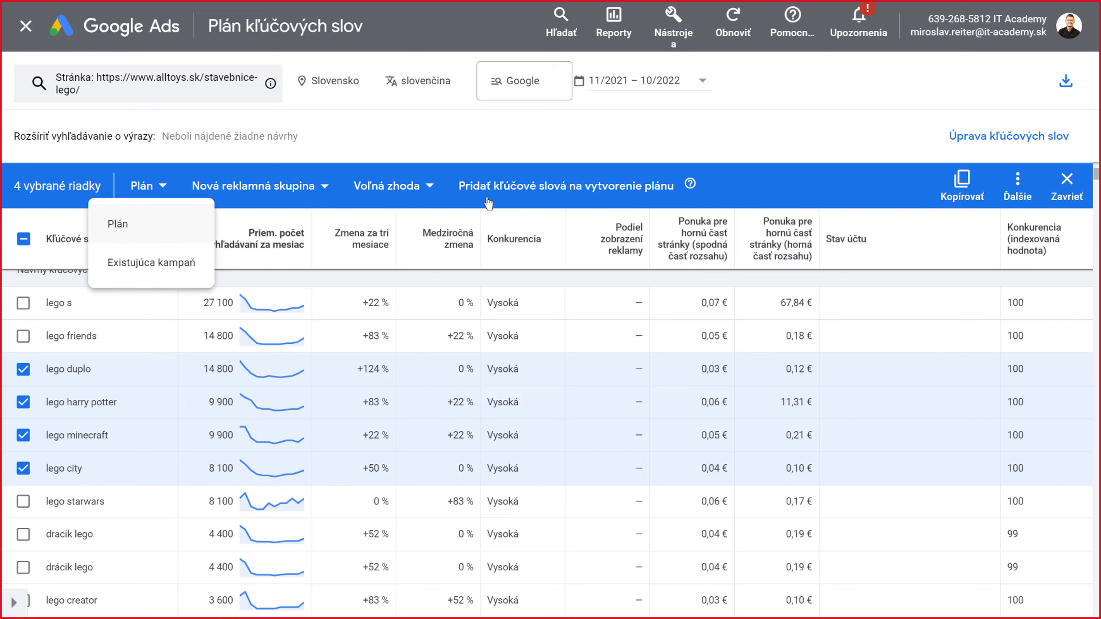
left_click(152, 223)
scroll(92, 404, "down", 3)
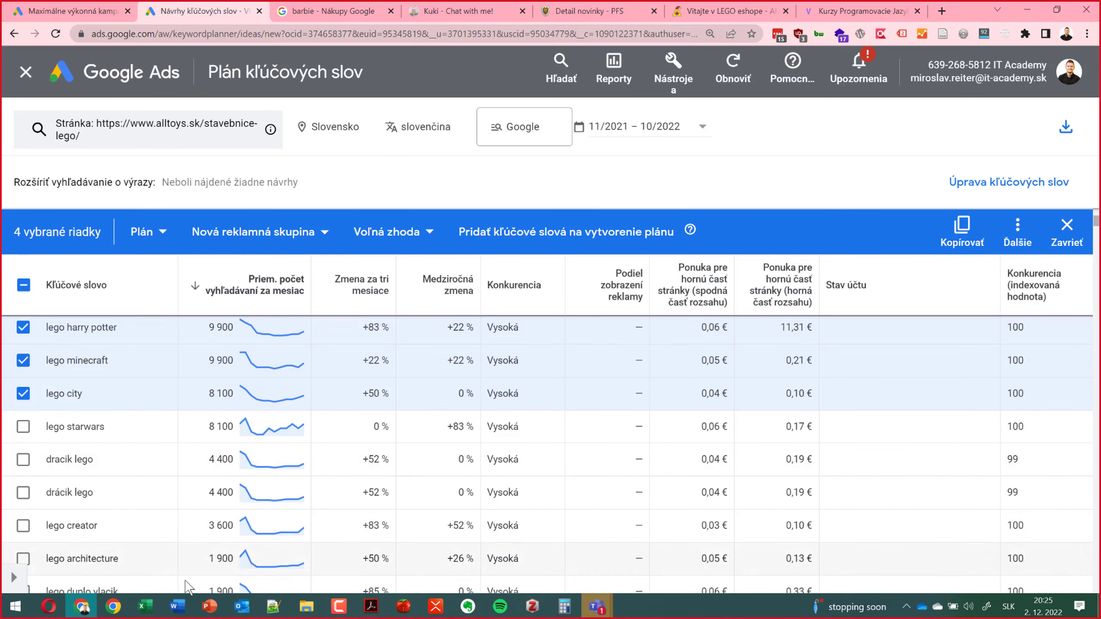
Step: Switch to the PowerPoint presentation, expand the keyword analysis section and display slide 65 with the Google keyword table
left_click(145, 607)
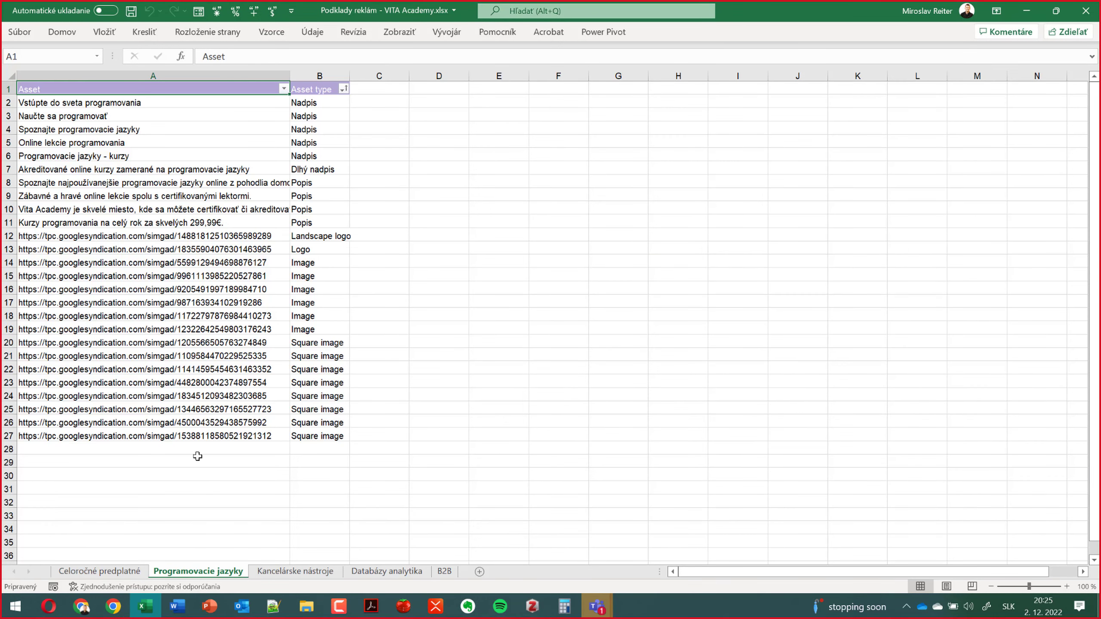
left_click(209, 606)
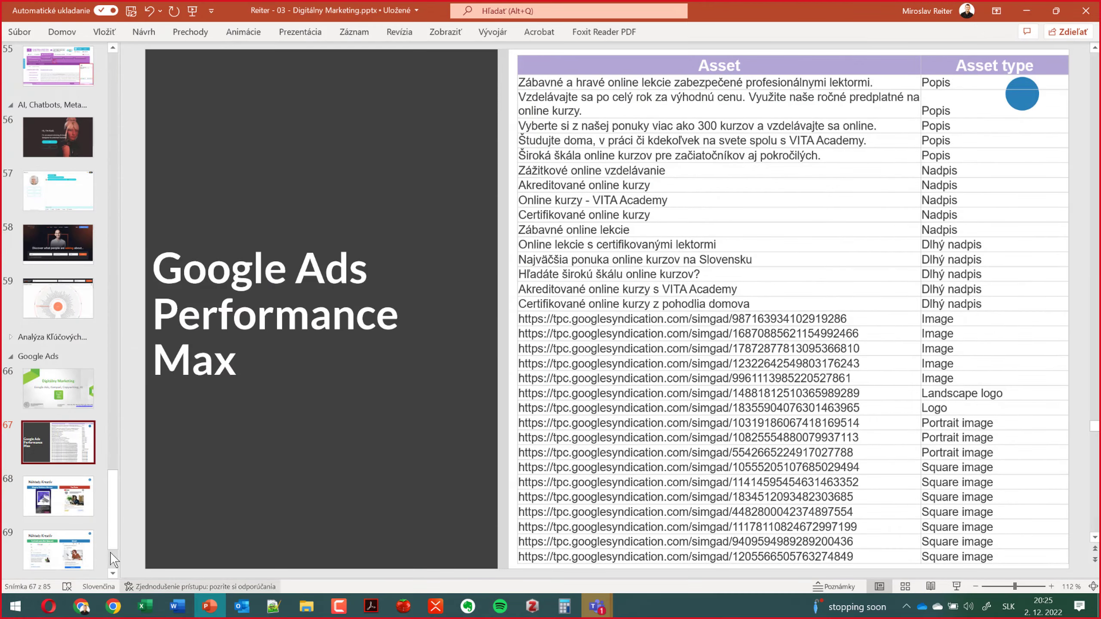
scroll(65, 378, "up", 3)
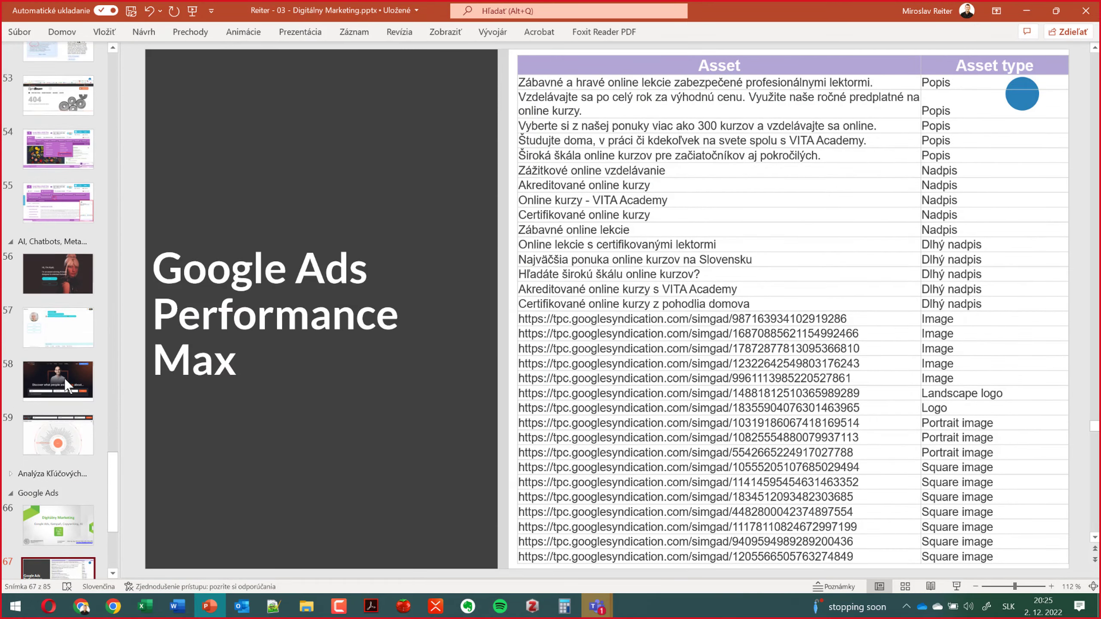
left_click(15, 478)
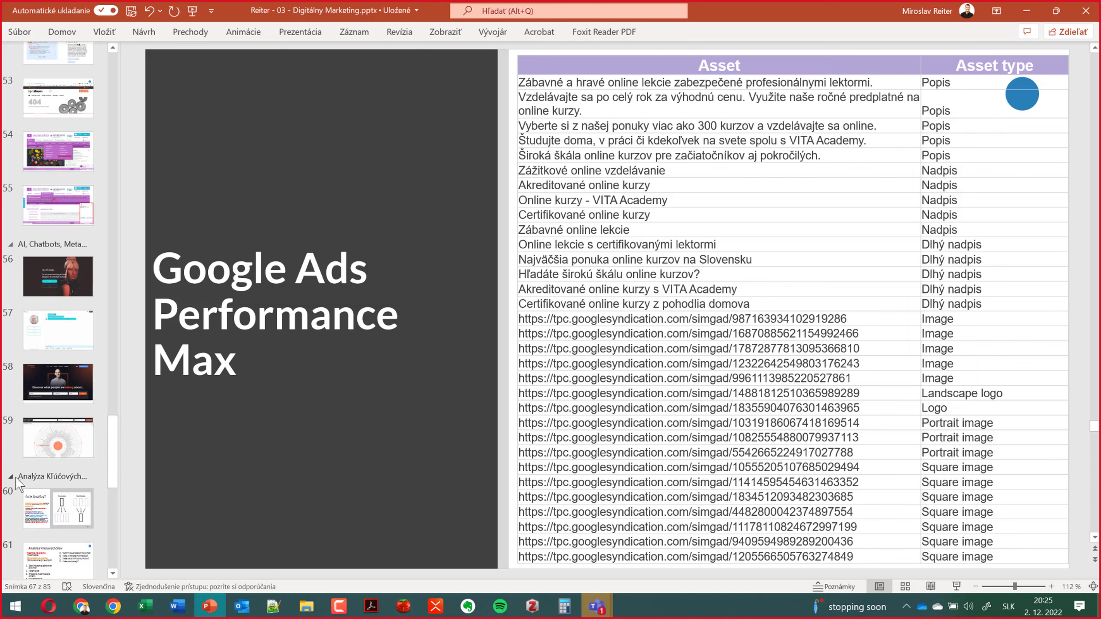
scroll(57, 304, "down", 8)
left_click(53, 500)
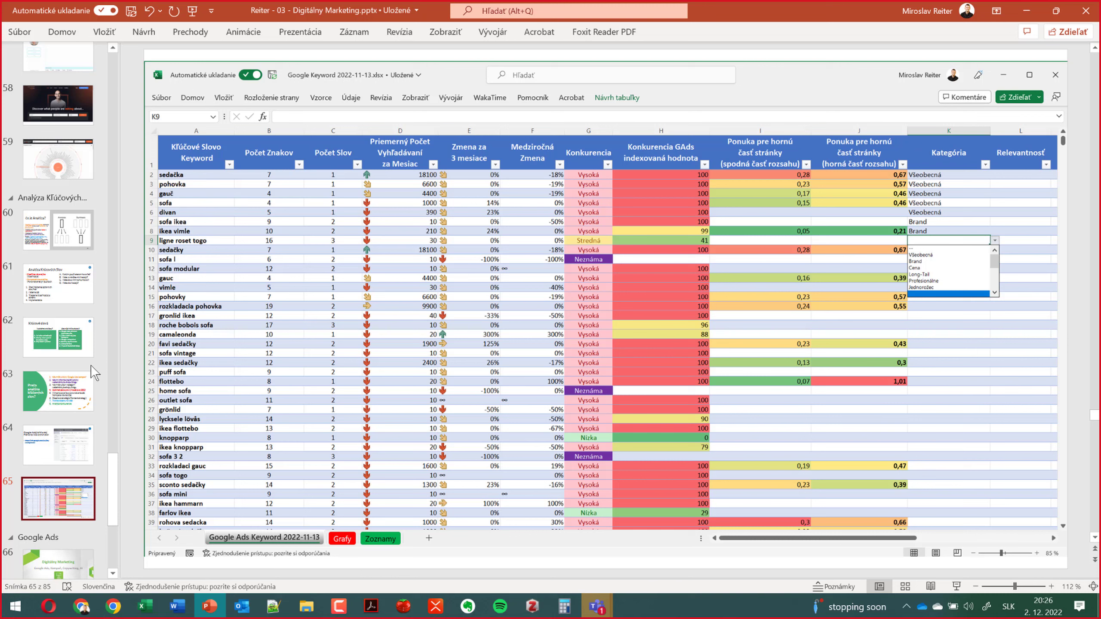
scroll(94, 373, "up", 8)
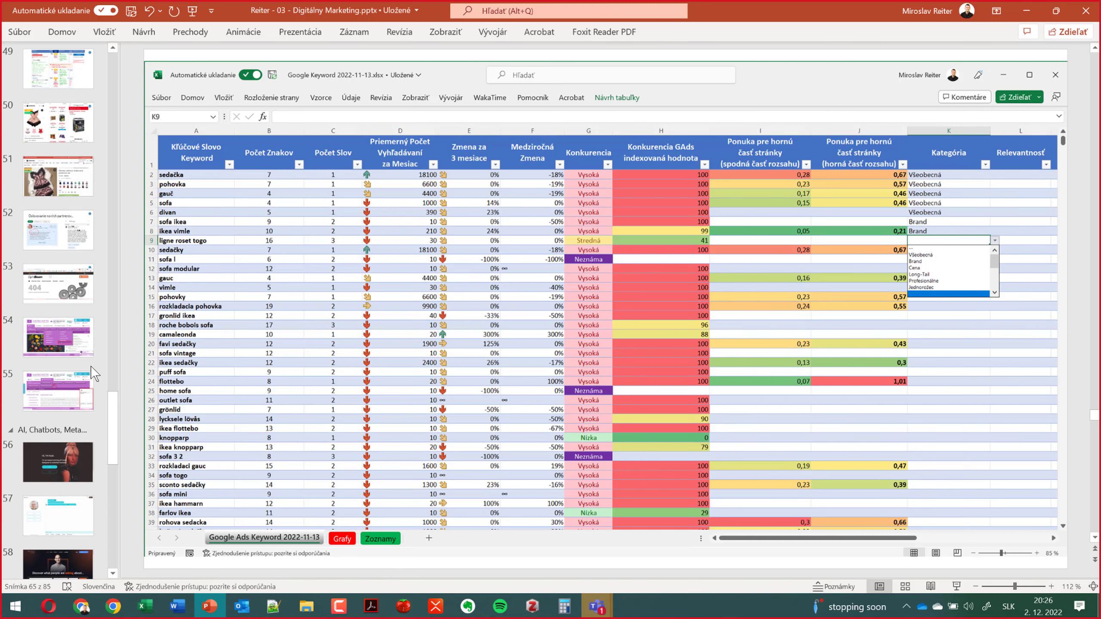
scroll(94, 372, "down", 12)
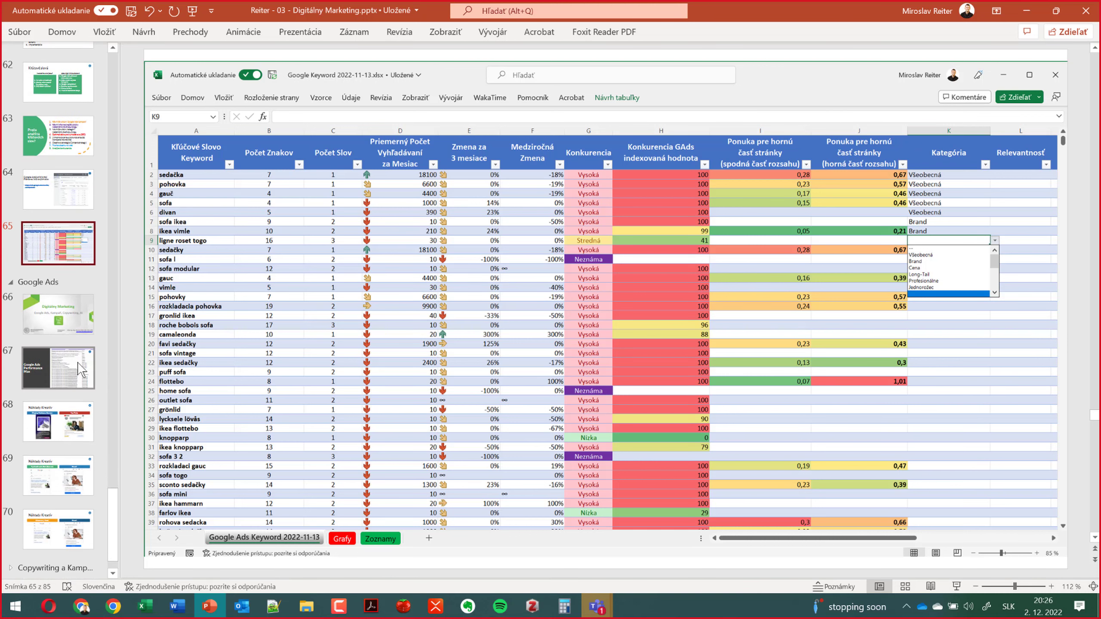
scroll(78, 363, "down", 1)
scroll(72, 379, "up", 2)
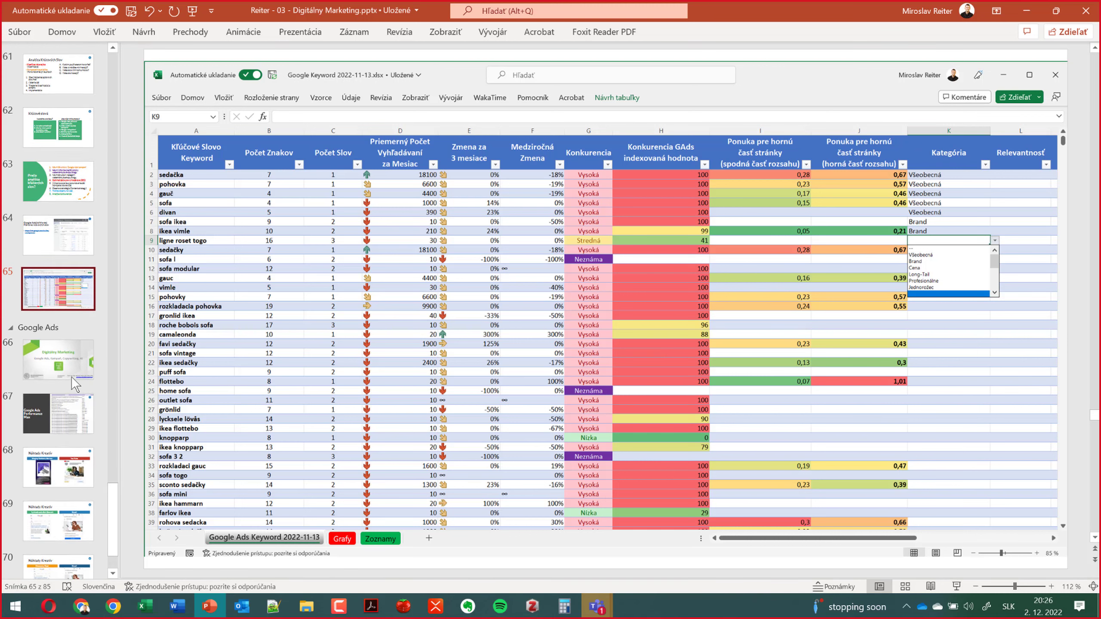
scroll(71, 377, "up", 2)
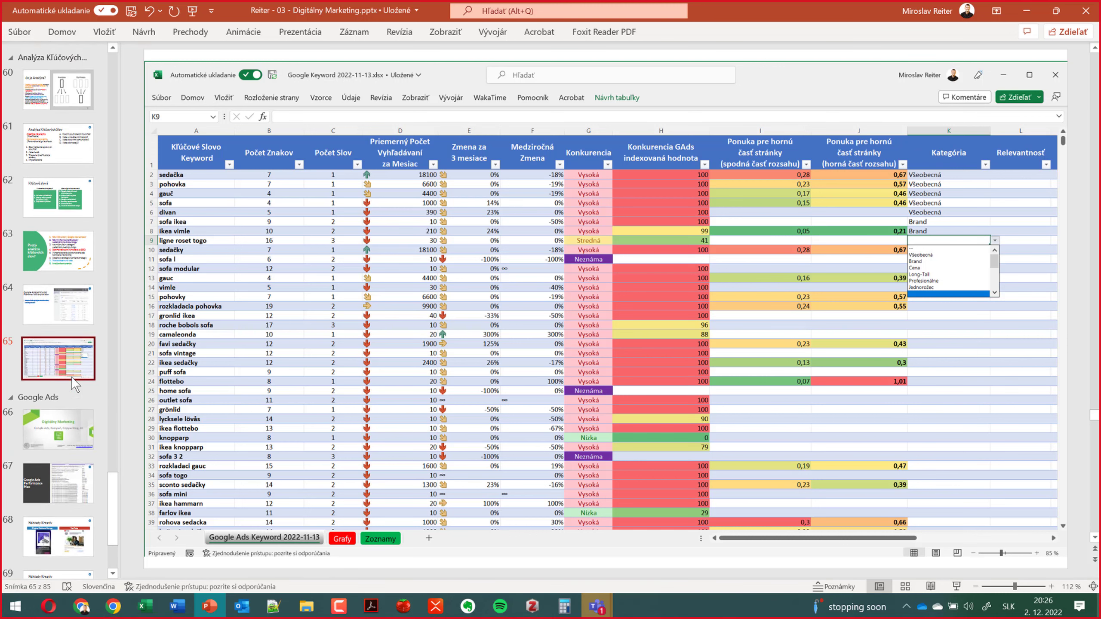
scroll(75, 383, "up", 1)
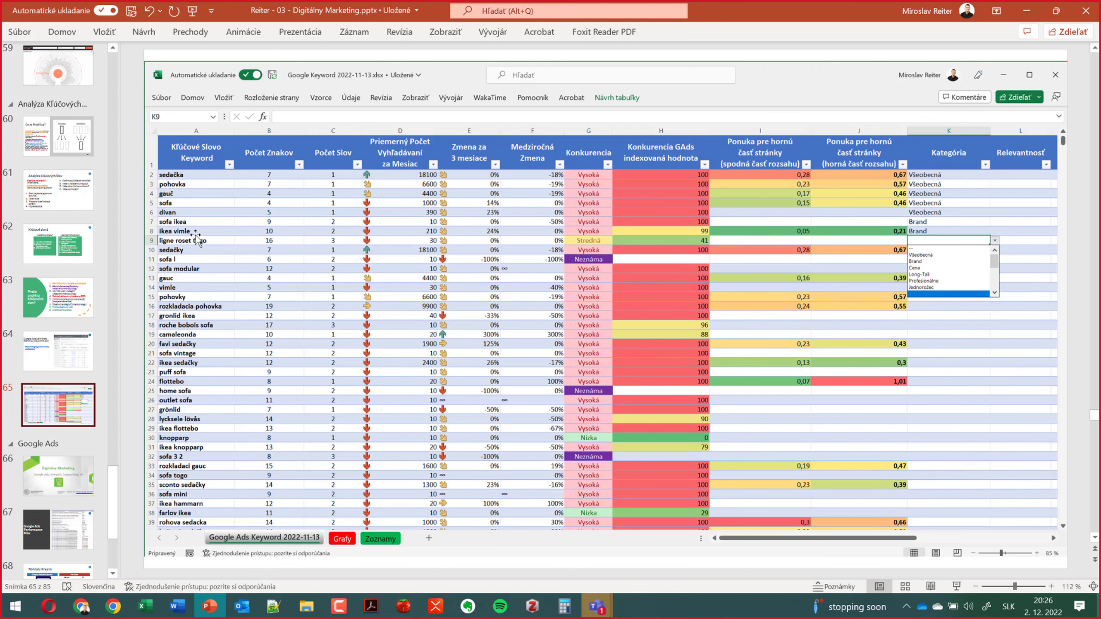
Step: Return to Keyword Planner in the browser and add lego creator and lego architecture to the selected keywords
left_click(89, 604)
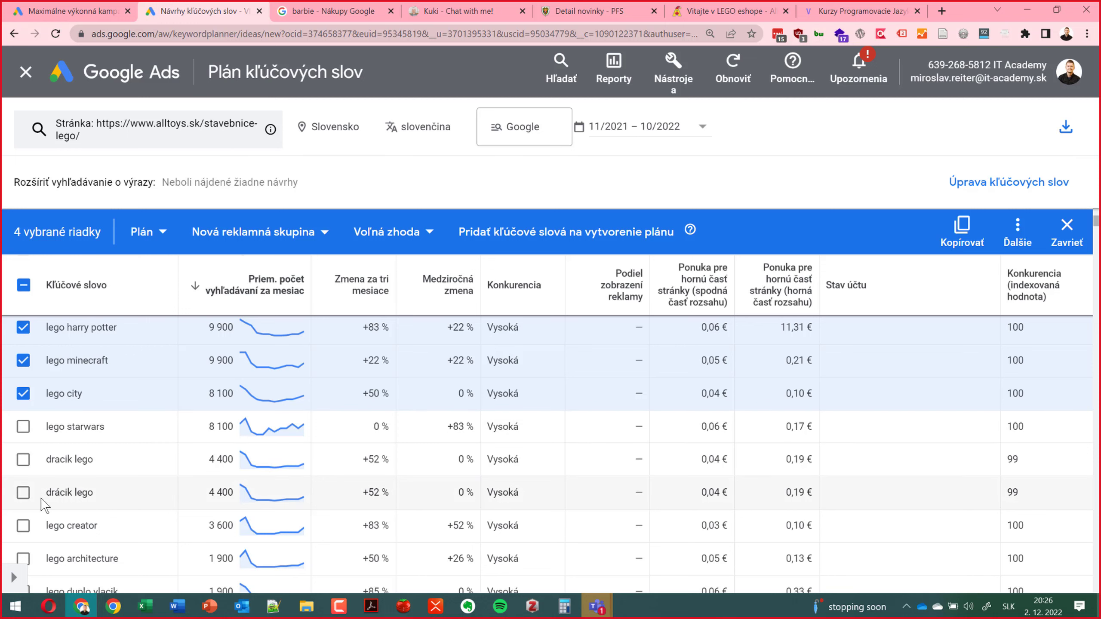
left_click(24, 526)
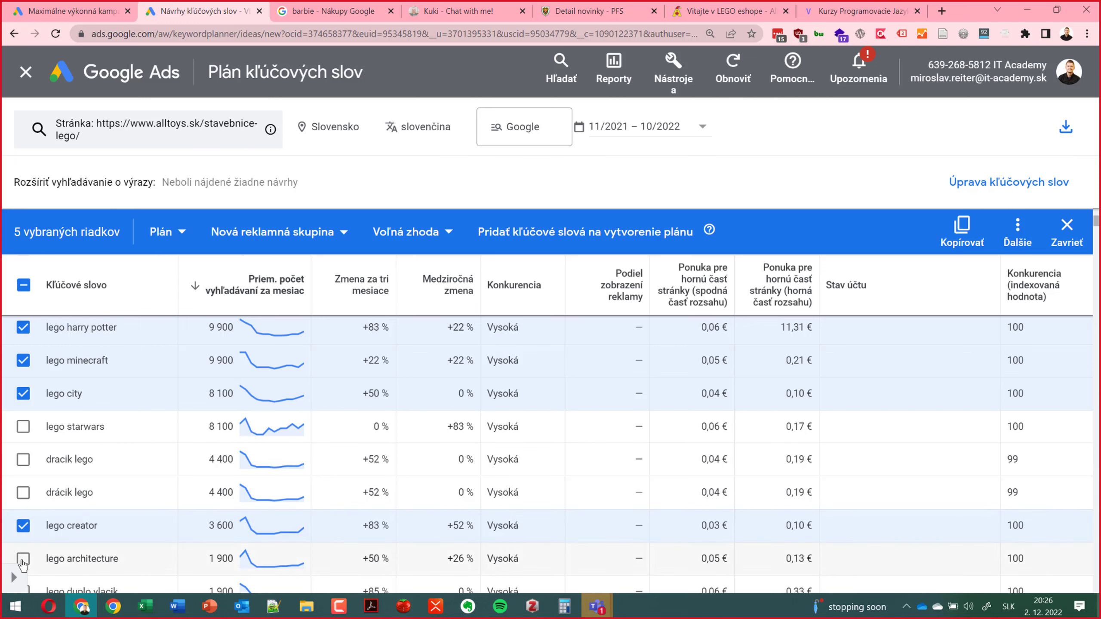
left_click(23, 560)
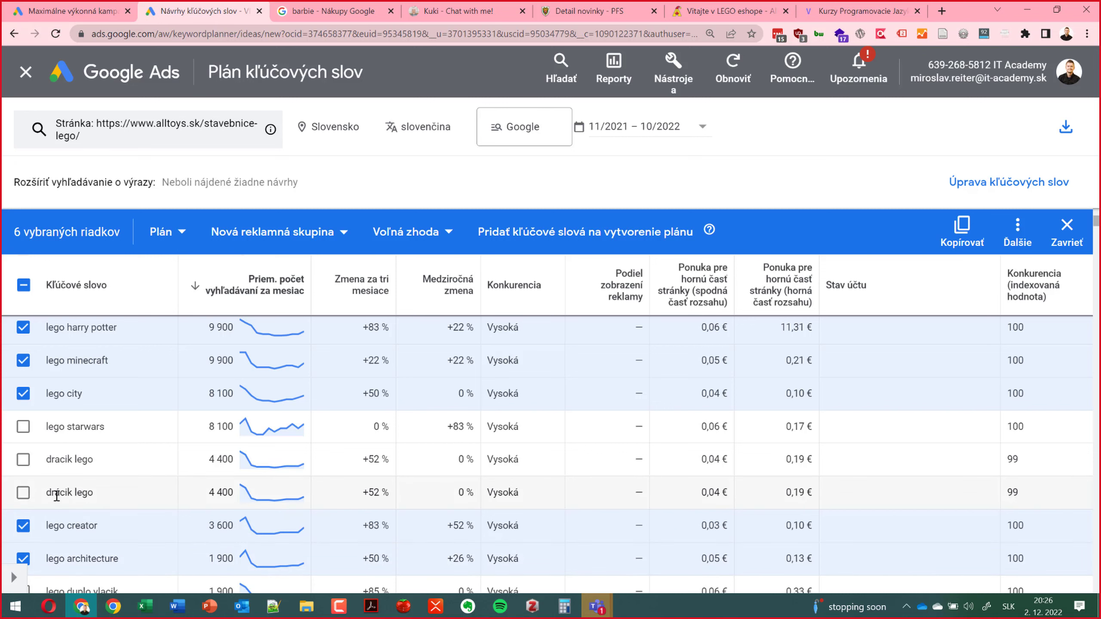
scroll(57, 496, "down", 3)
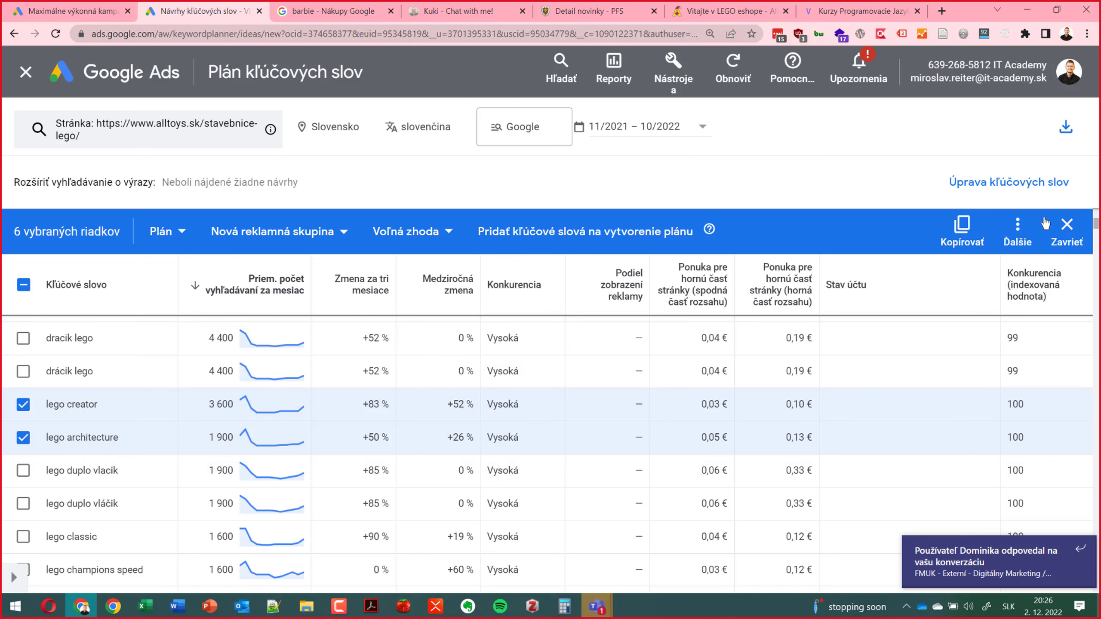
Step: View the match types for adding negative keywords, and copy the selected keywords to the clipboard
left_click(1021, 242)
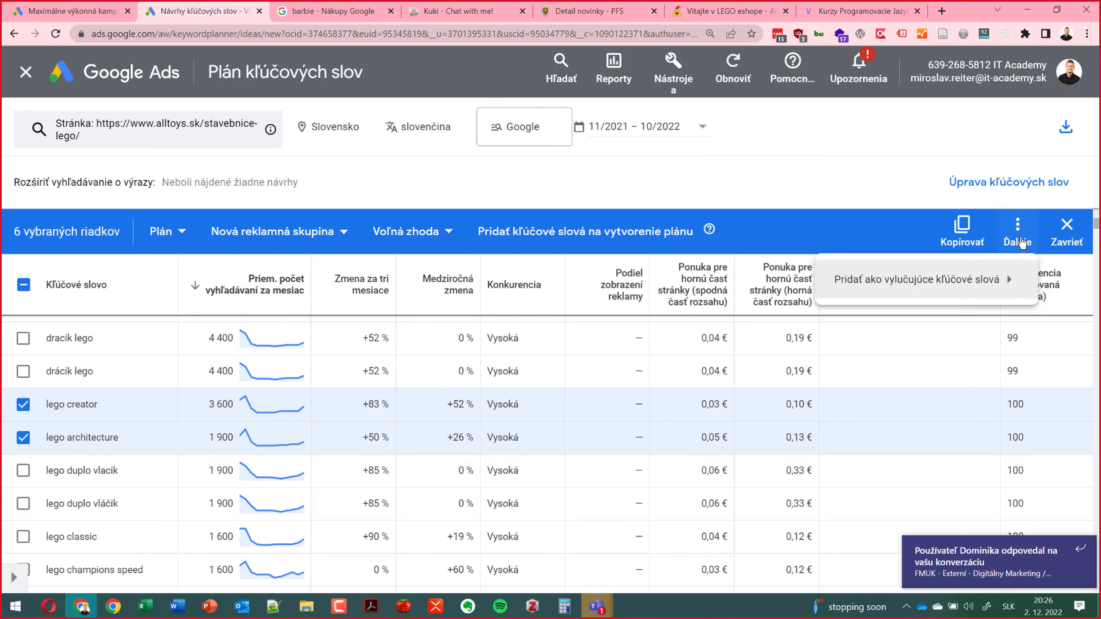
mouse_move(883, 284)
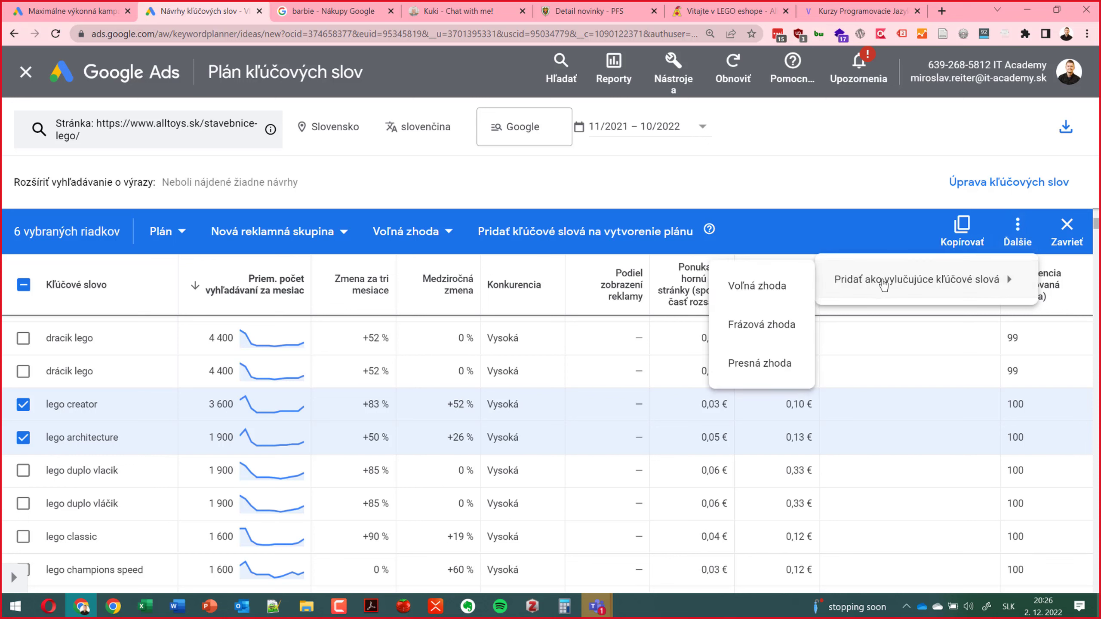
left_click(961, 229)
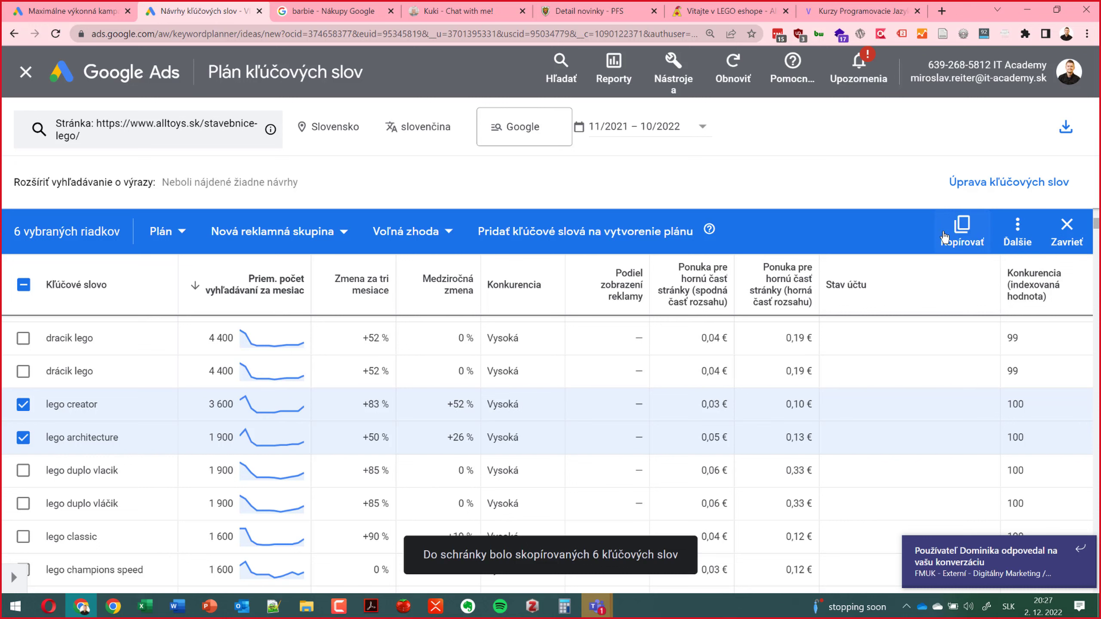
left_click(677, 81)
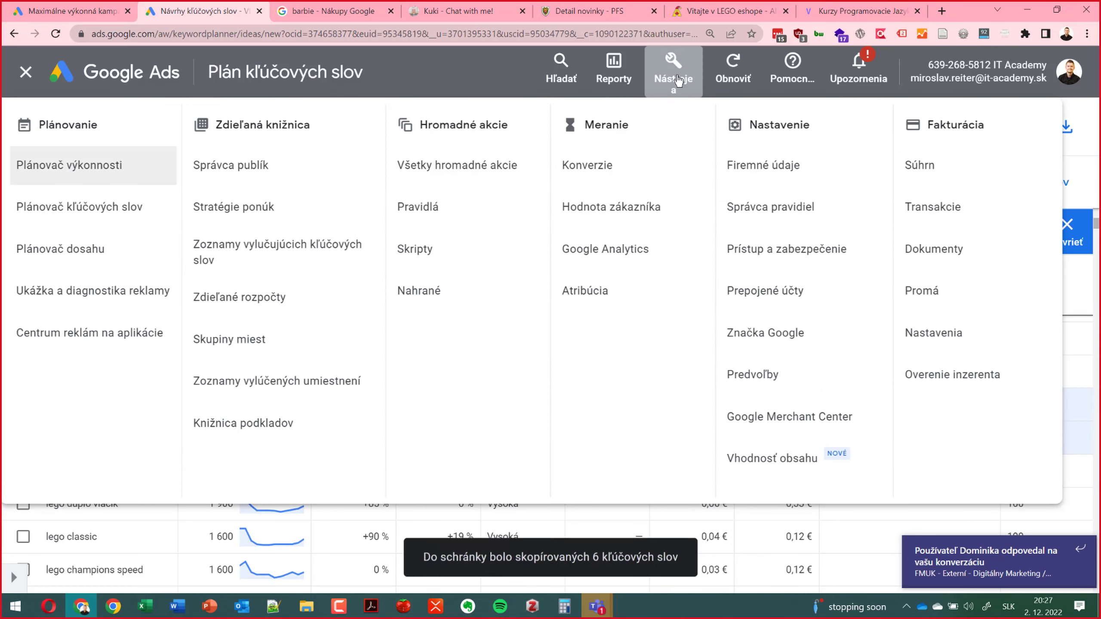
left_click(1067, 127)
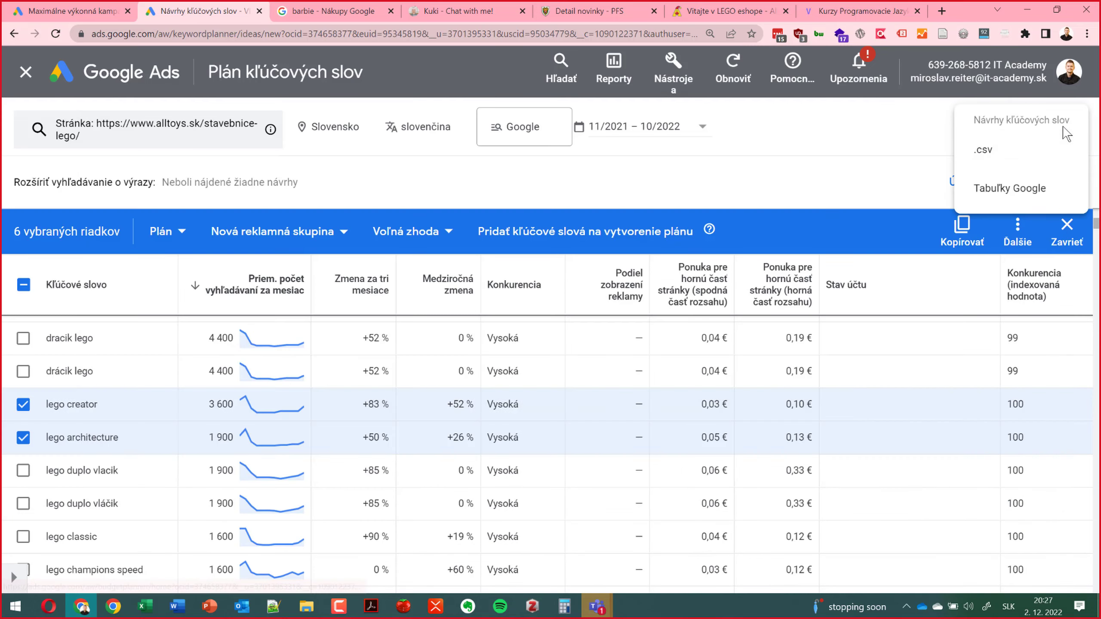
left_click(928, 148)
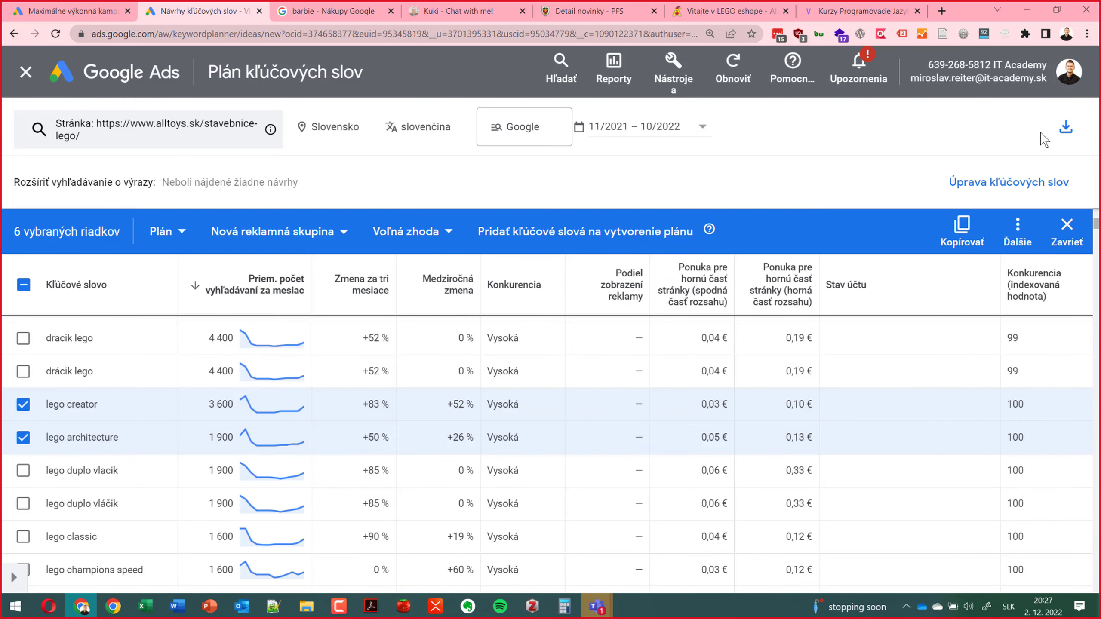
Step: Get search volume and forecasts in Keyword Planner for lego harry potter, lego duplo, lego minecraft, lego city, lego creator and lego architecture
left_click(696, 85)
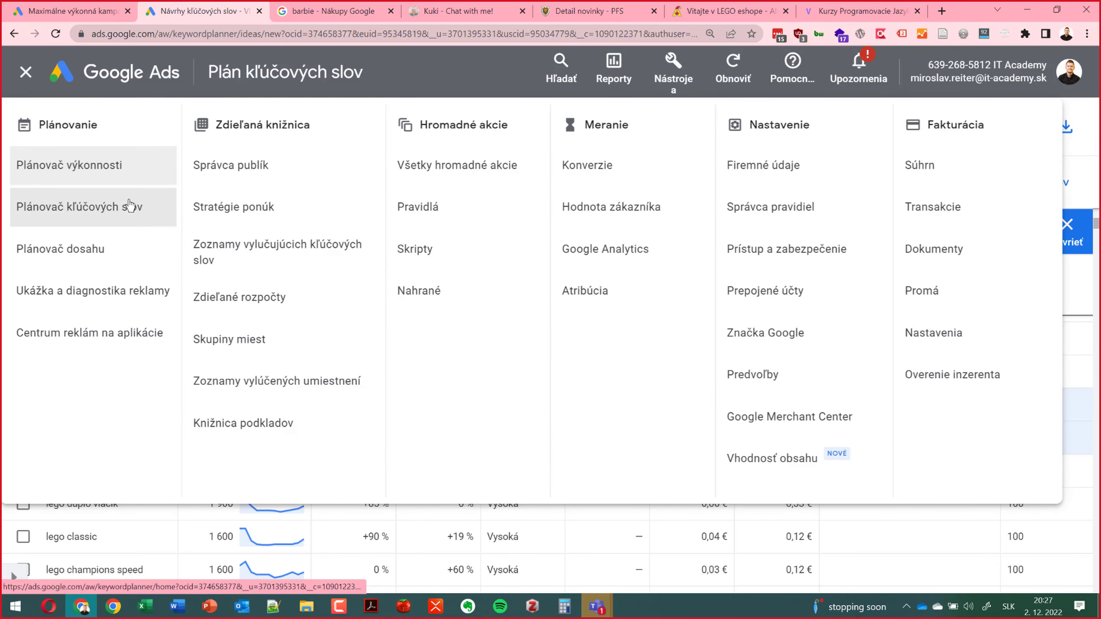
left_click(132, 207)
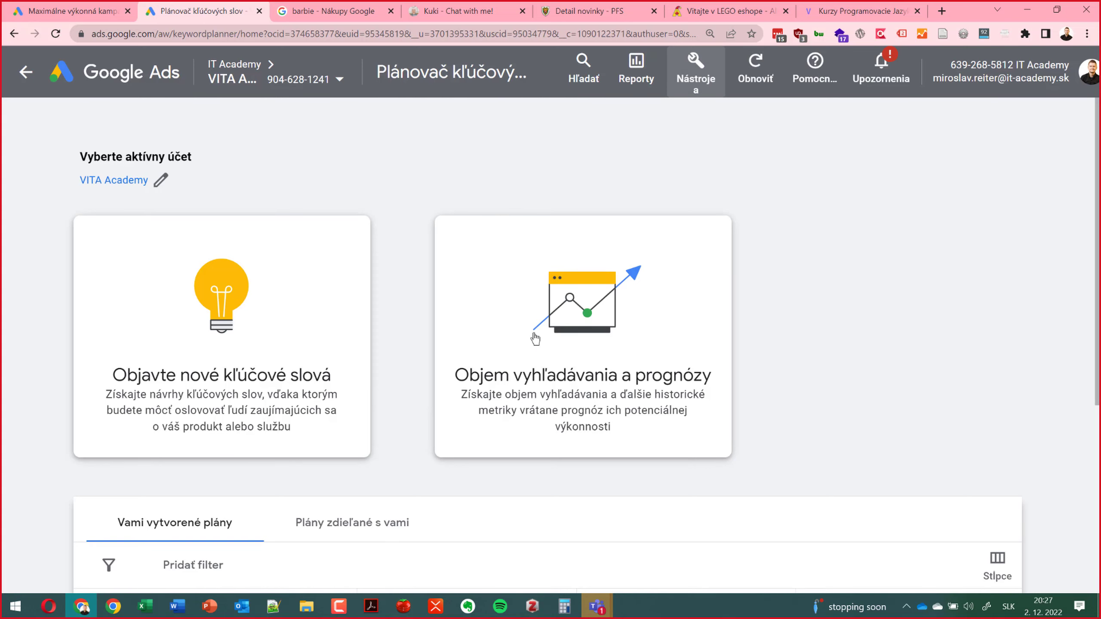
left_click(532, 329)
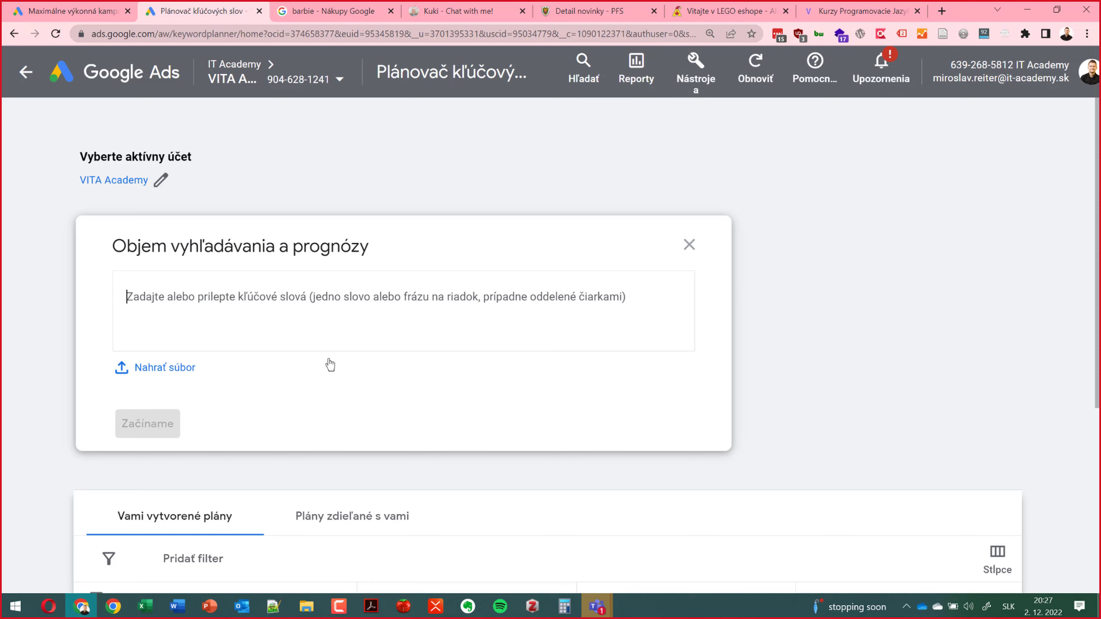
type("lego harry potter lego duplo lego minecraft lego city lego creator lego architecture")
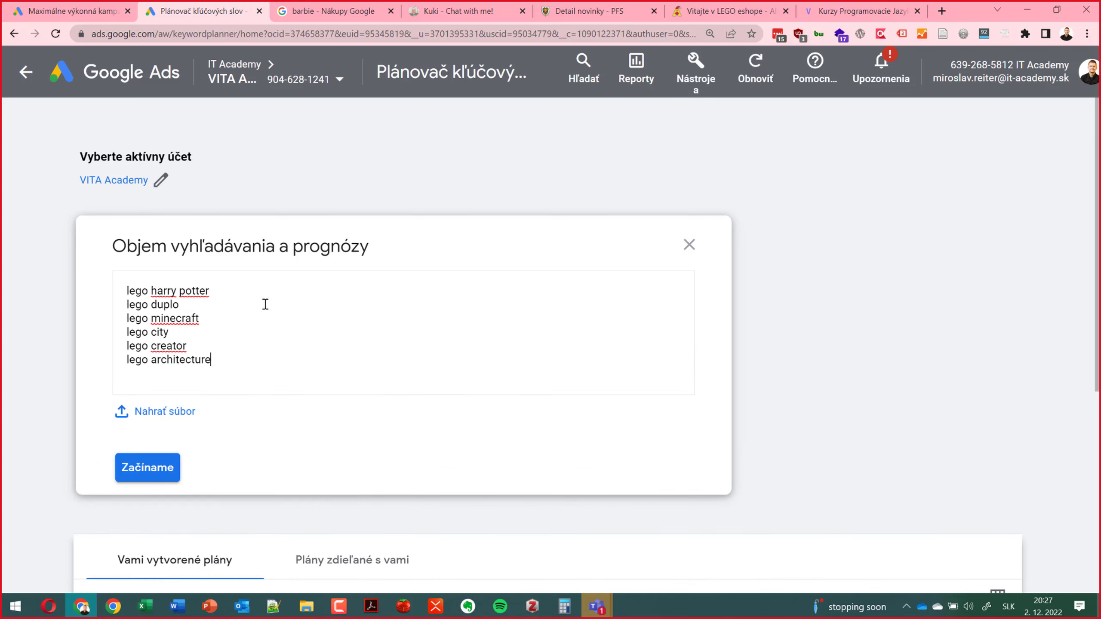
left_click(148, 467)
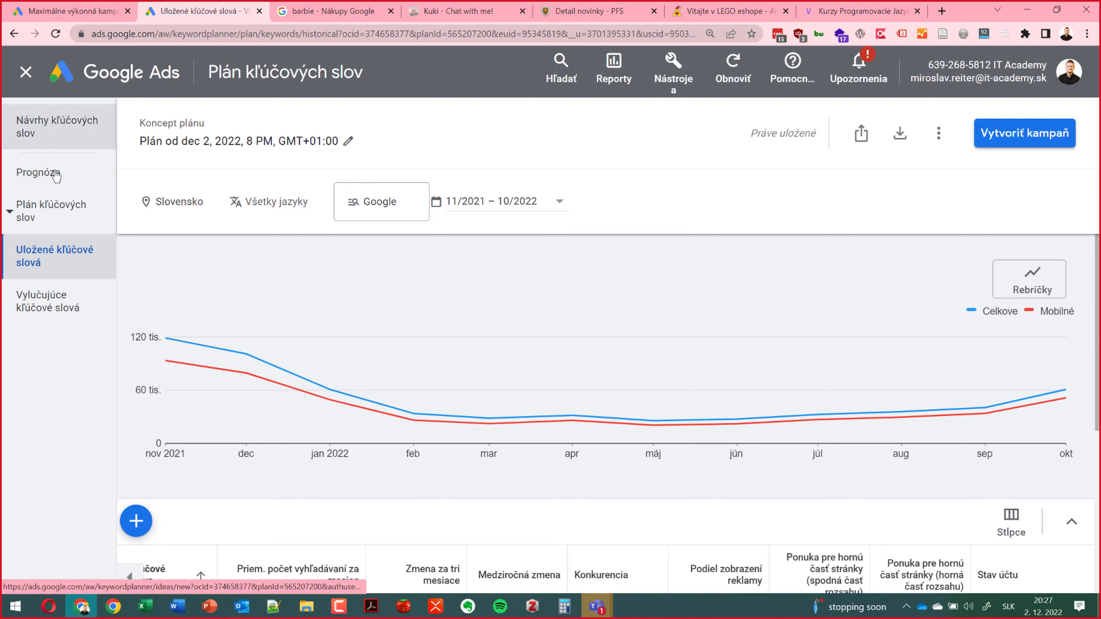
Step: Review the search trend and metrics of the plan's saved keywords, and open the plan's forecast
scroll(268, 276, "down", 5)
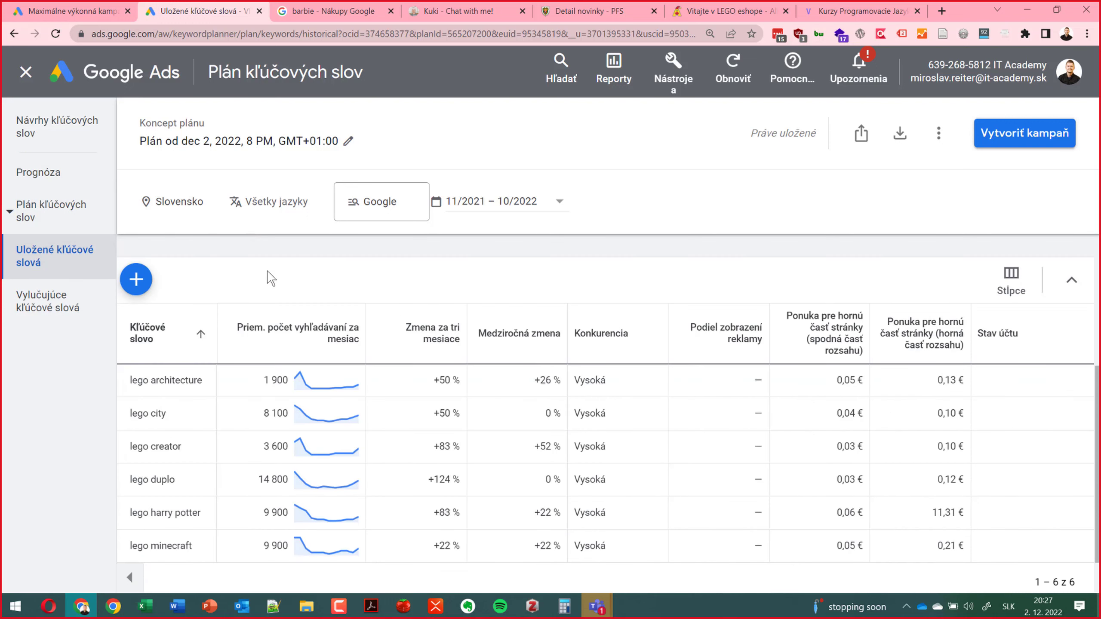
scroll(272, 290, "up", 5)
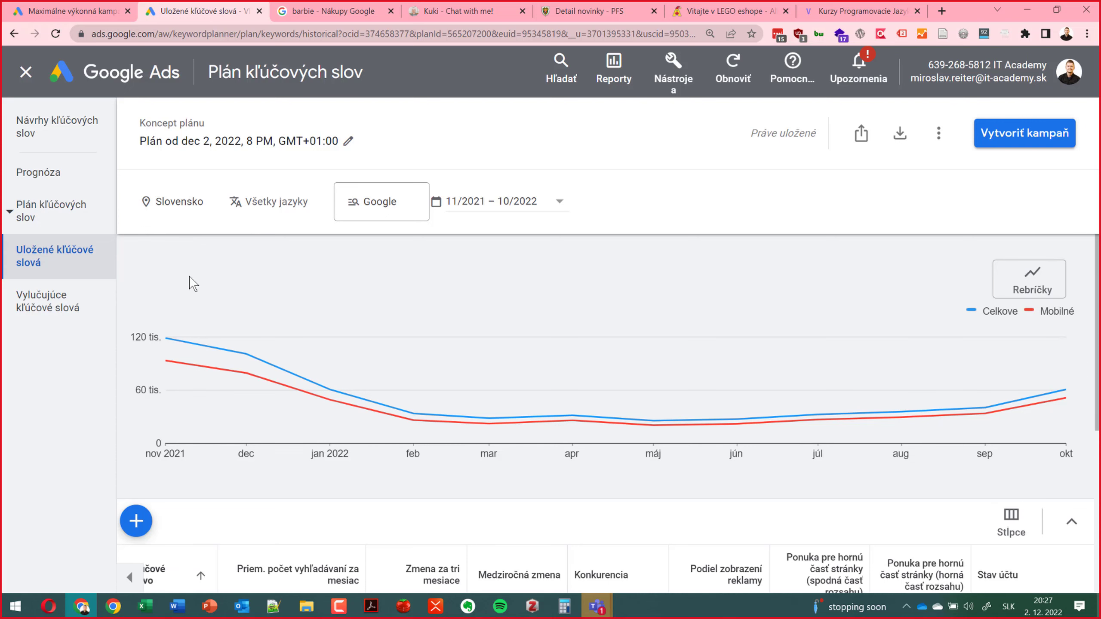
left_click(25, 177)
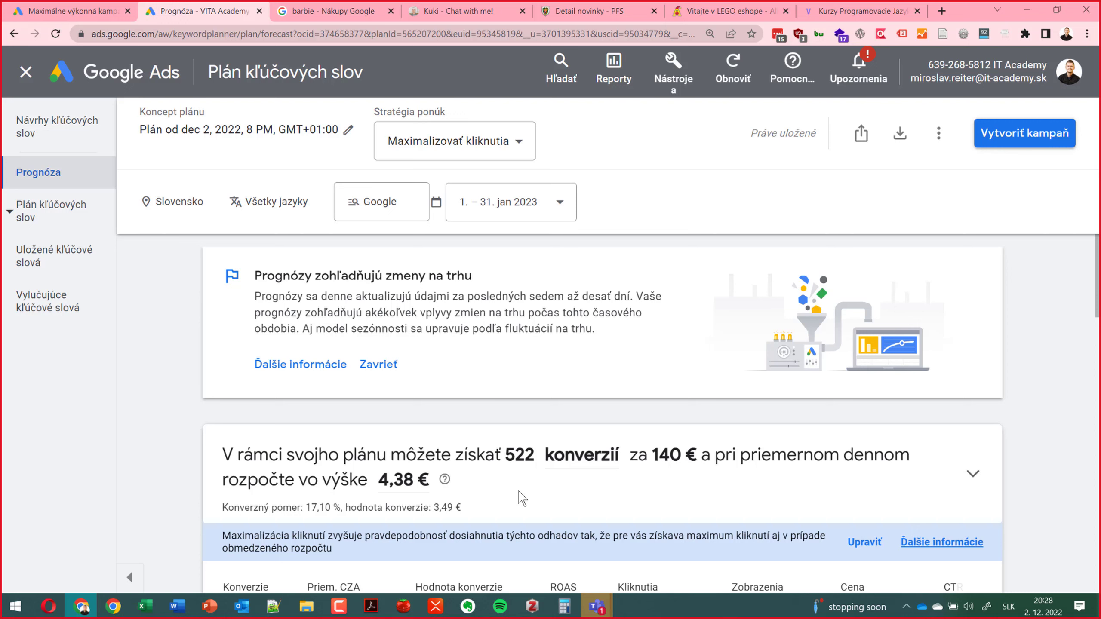
Step: Examine the plan's forecast for conversions, cost, conversion value, ROAS and clicks, including its keyword table
scroll(551, 483, "down", 5)
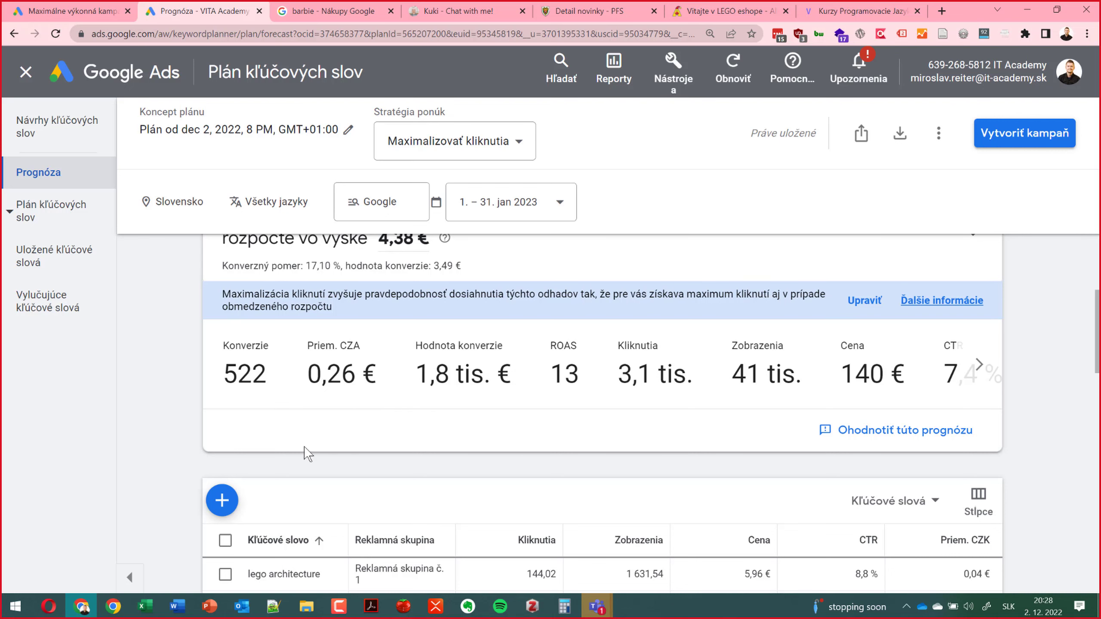
scroll(364, 466, "up", 3)
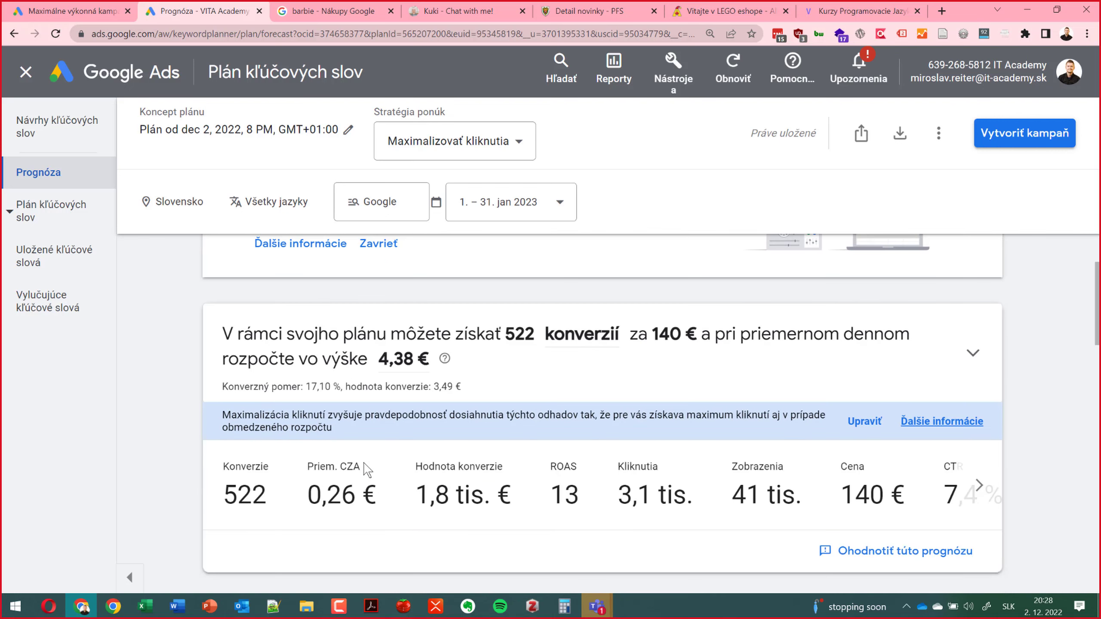
scroll(366, 468, "up", 3)
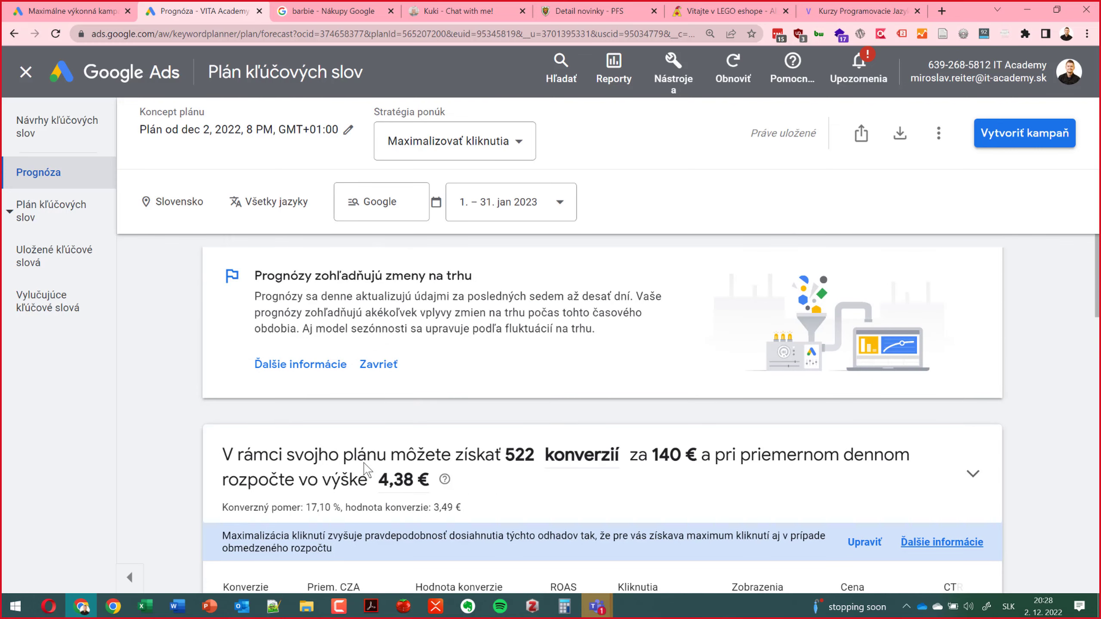
scroll(364, 467, "down", 3)
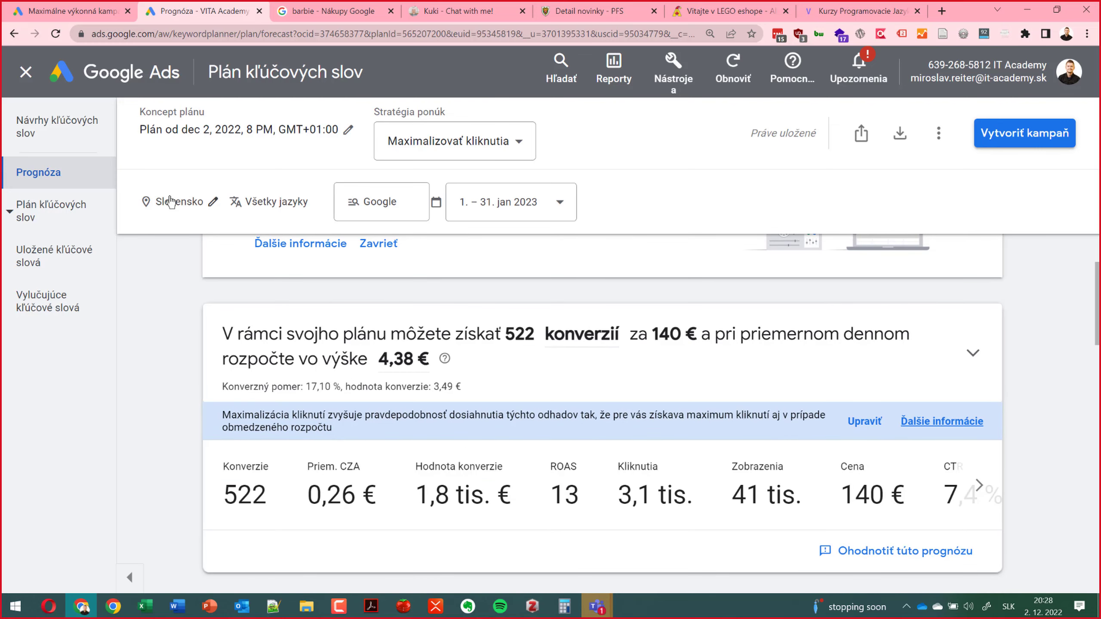
scroll(409, 419, "up", 3)
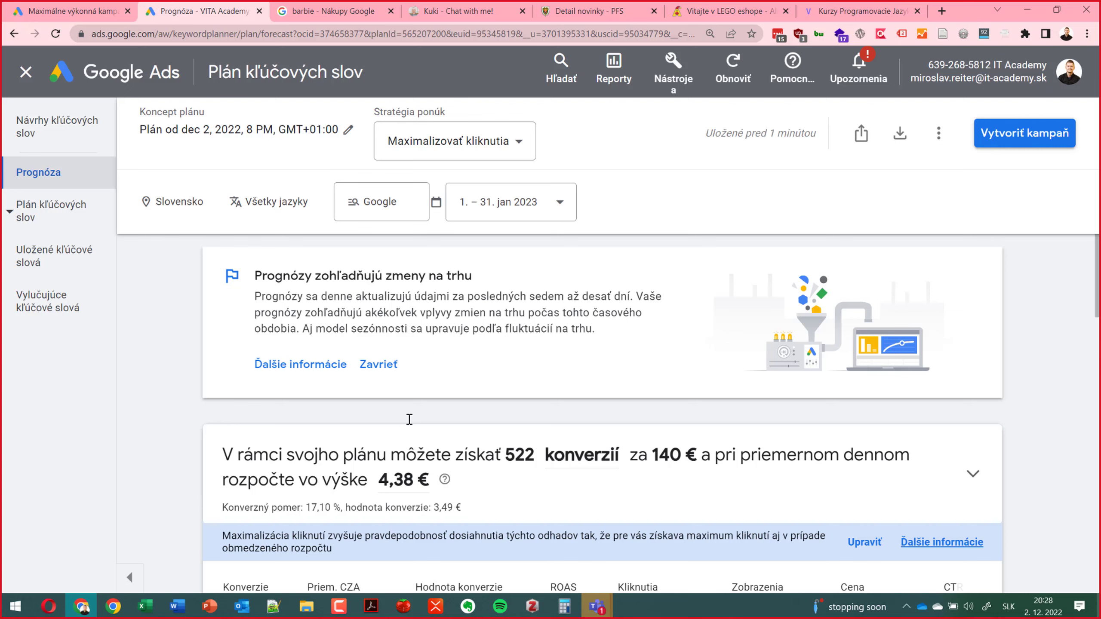
Step: Return to the Performance Max campaign's budget and bidding page and set the bidding focus to Hodnota konverzie
key("ctrl+shift+Tab")
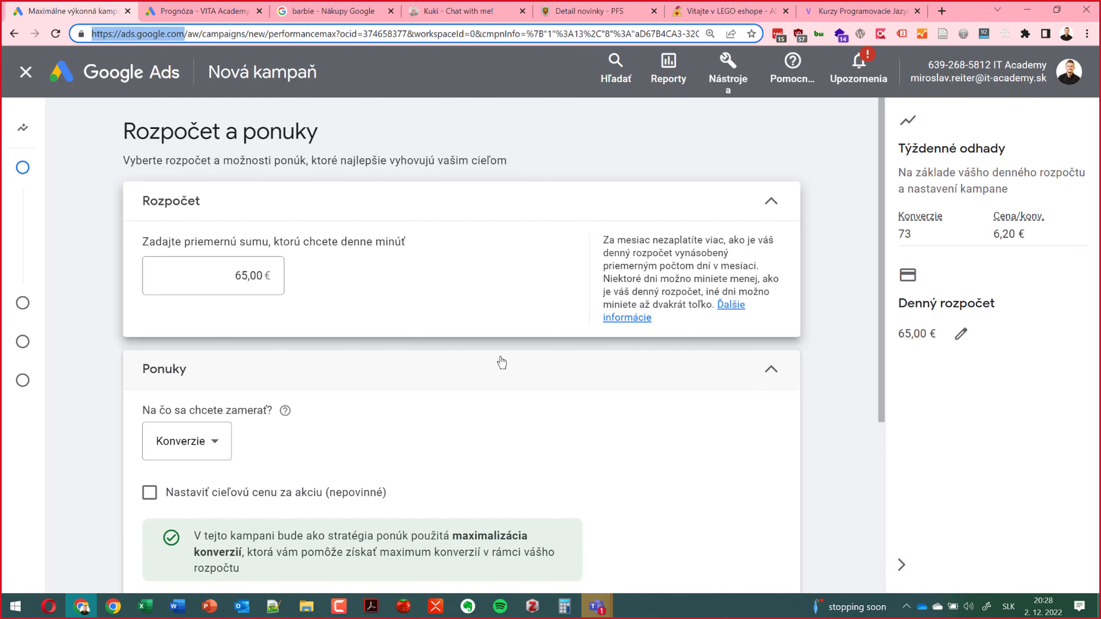
scroll(501, 363, "down", 1)
left_click(214, 385)
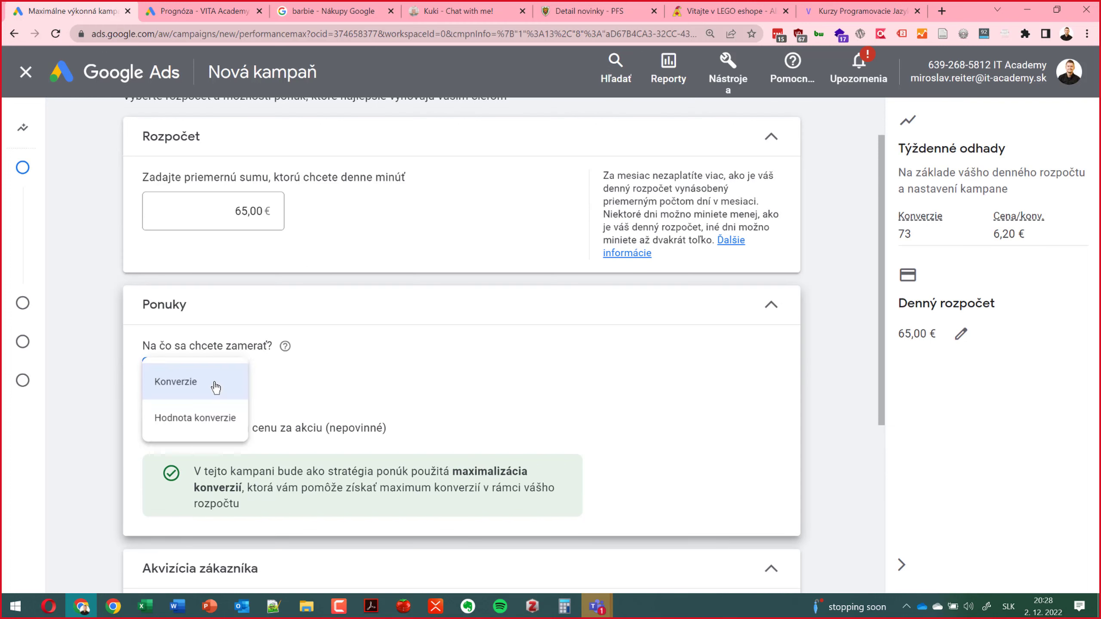
mouse_move(214, 390)
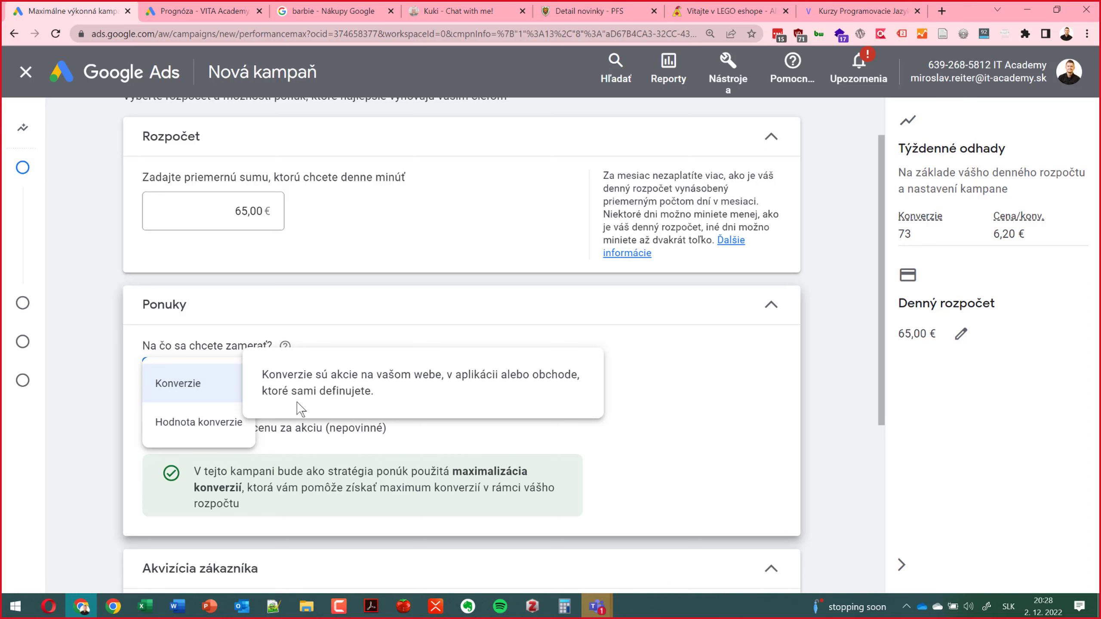
left_click(204, 422)
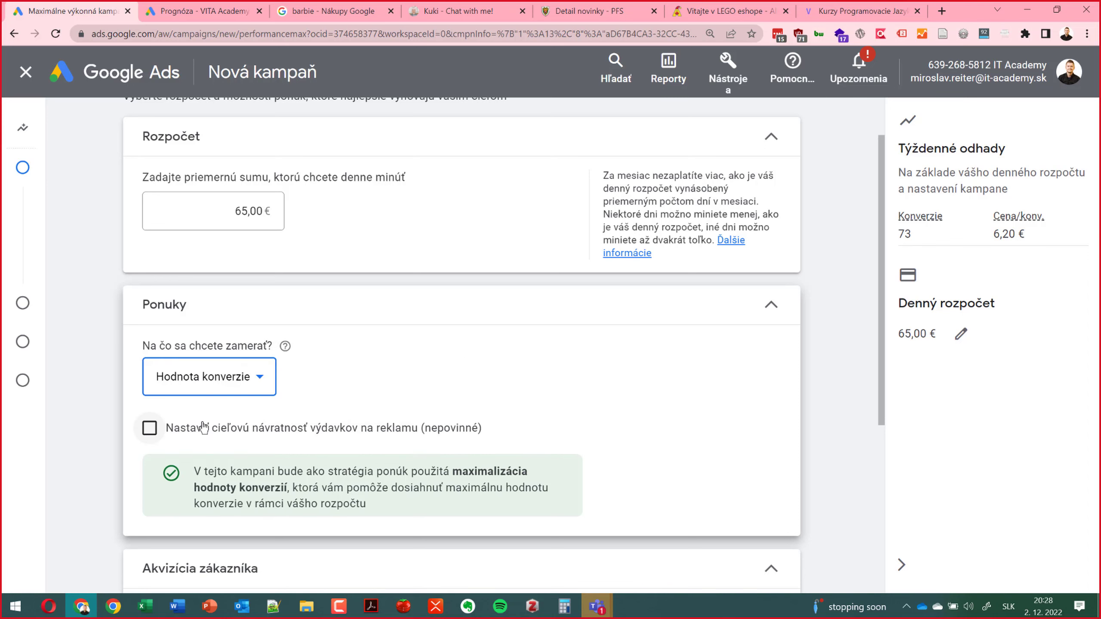
left_click(244, 393)
mouse_move(252, 432)
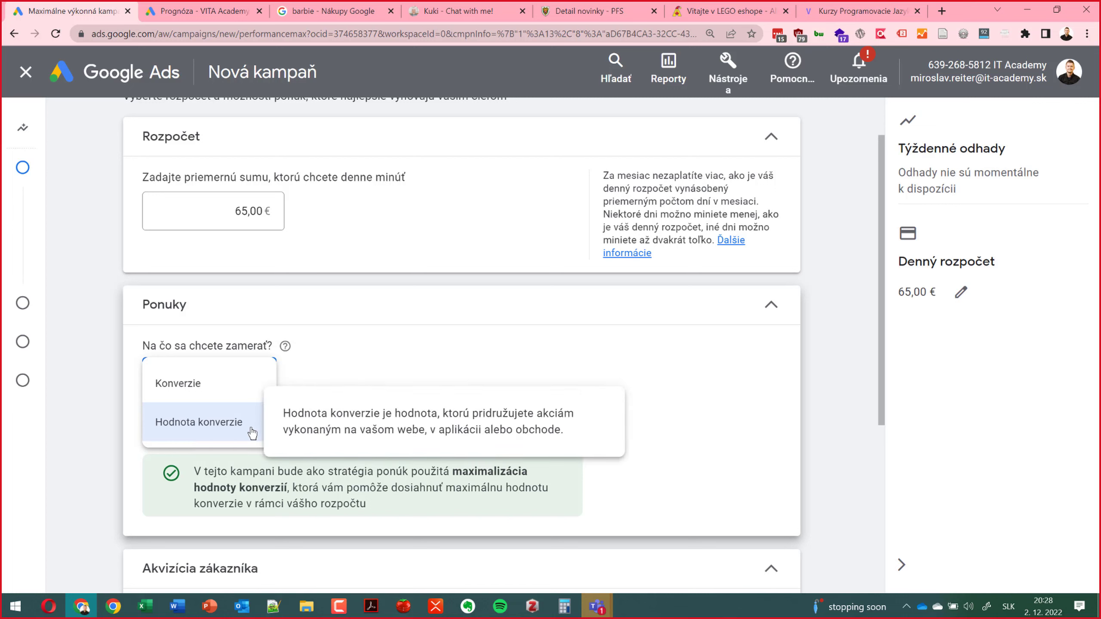
left_click(502, 511)
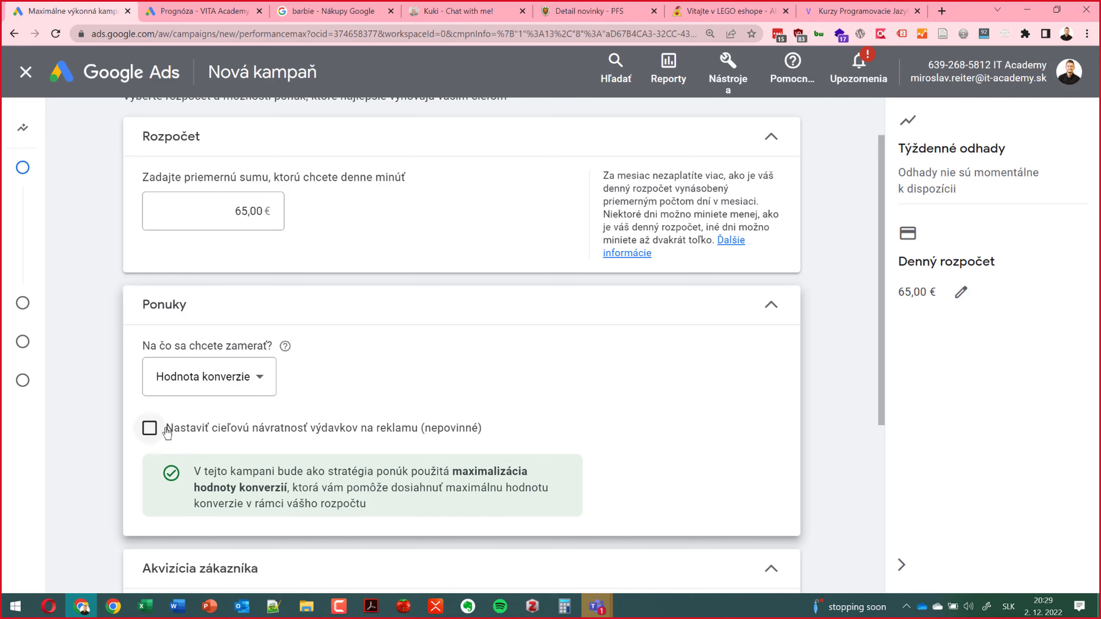
Step: Enable the optional target return on ad spend and set the target ROAS to 150%
left_click(150, 428)
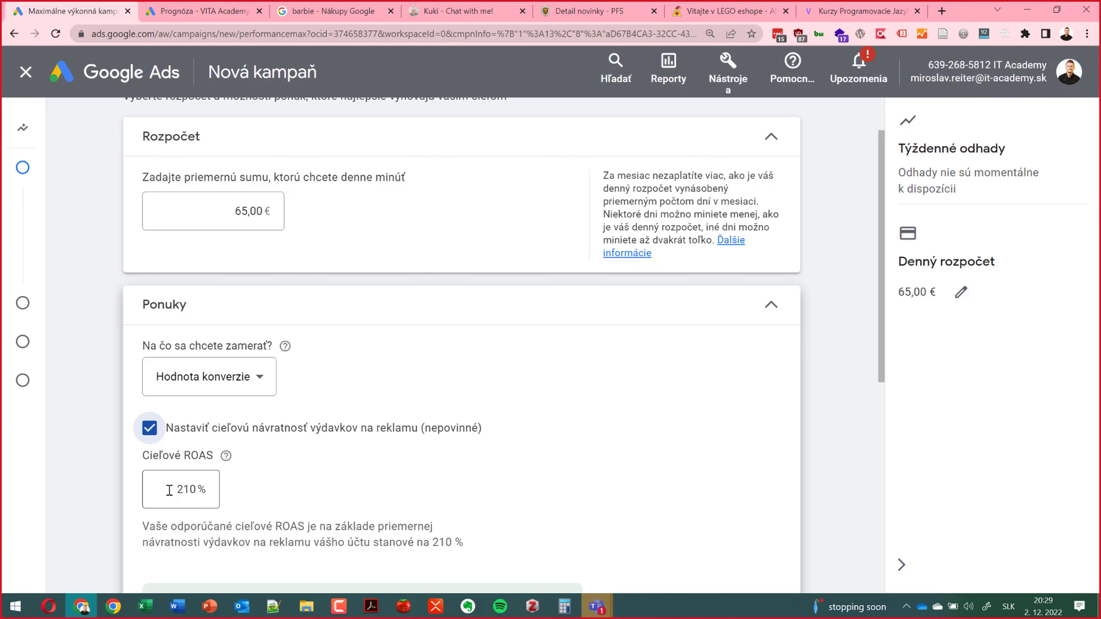
scroll(169, 490, "down", 1)
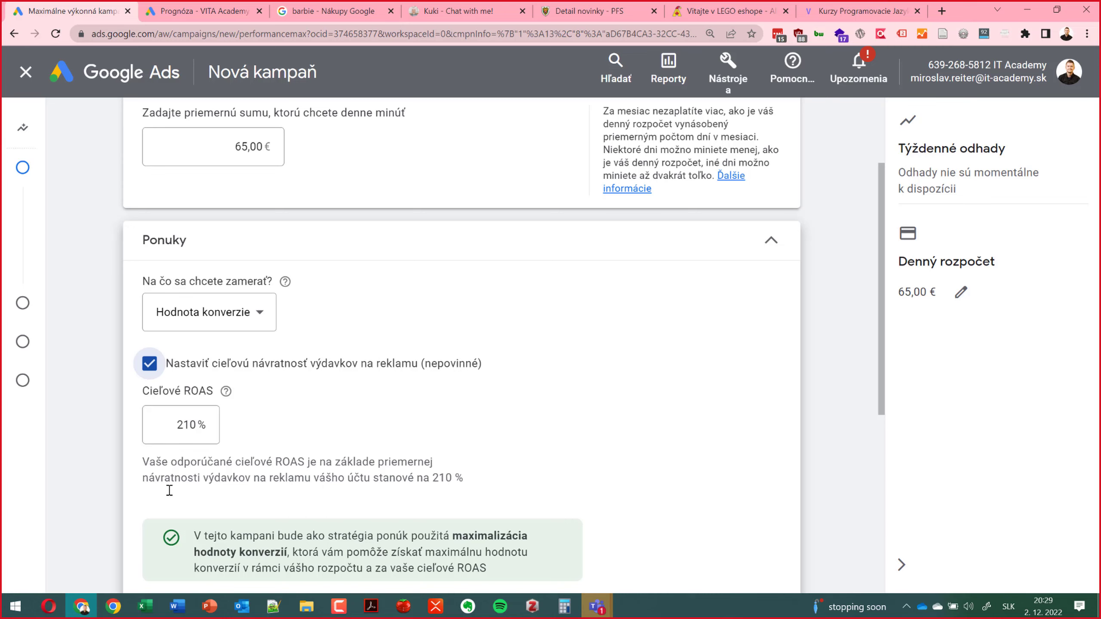
left_click(178, 425)
left_click_drag(178, 425, 189, 426)
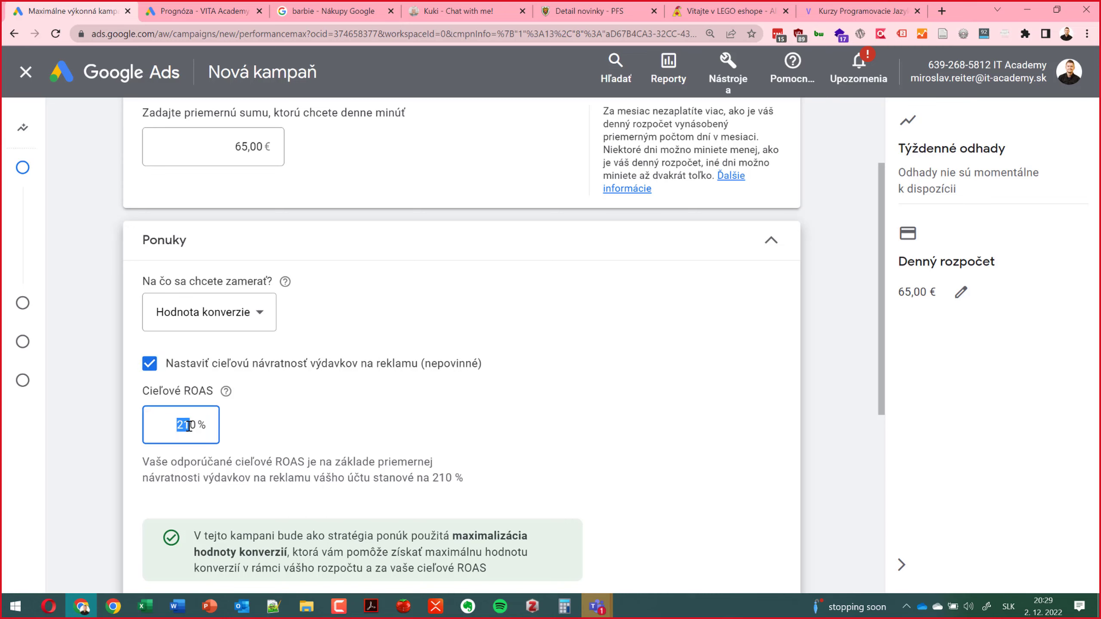
type("15")
left_click(265, 418)
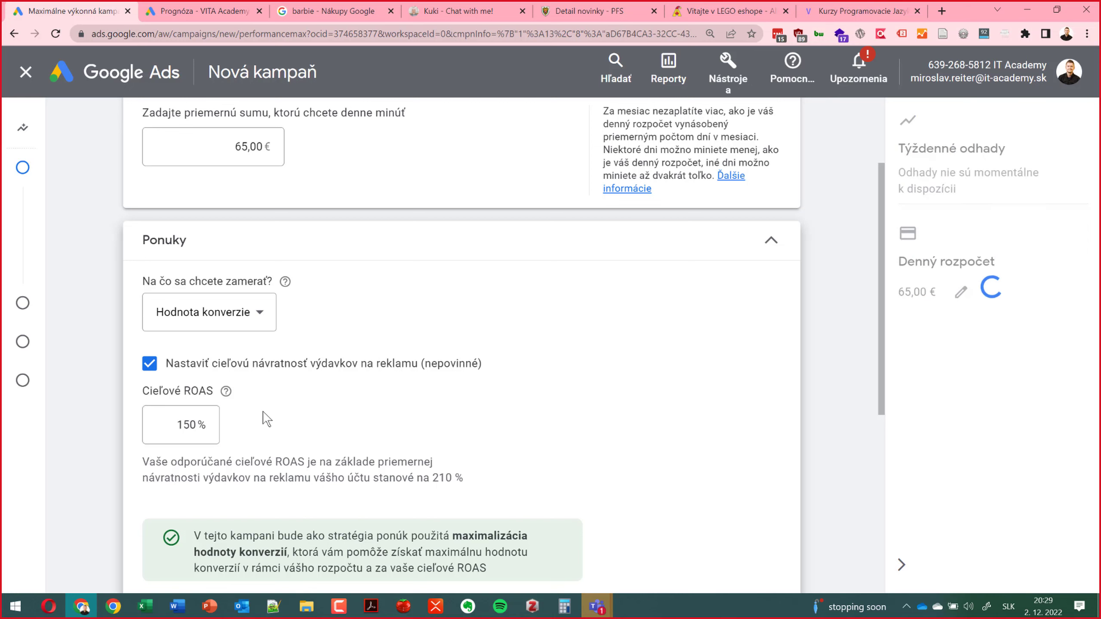
Step: Turn on campaign optimization for acquiring new customers to examine its bidding options, and turn it off again
scroll(265, 418, "down", 5)
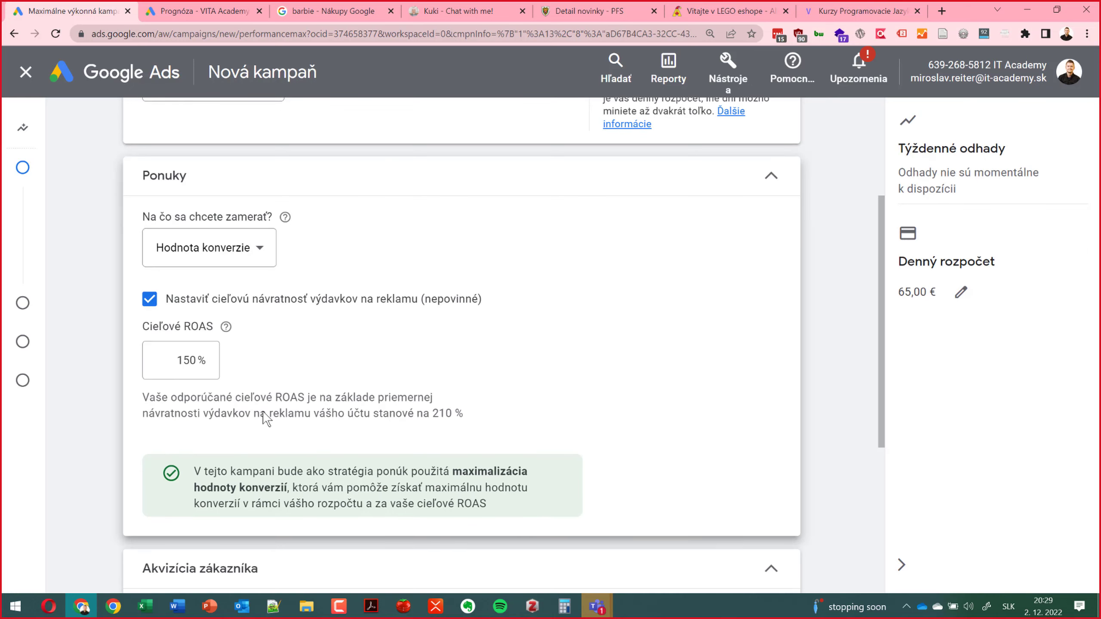
scroll(263, 417, "down", 2)
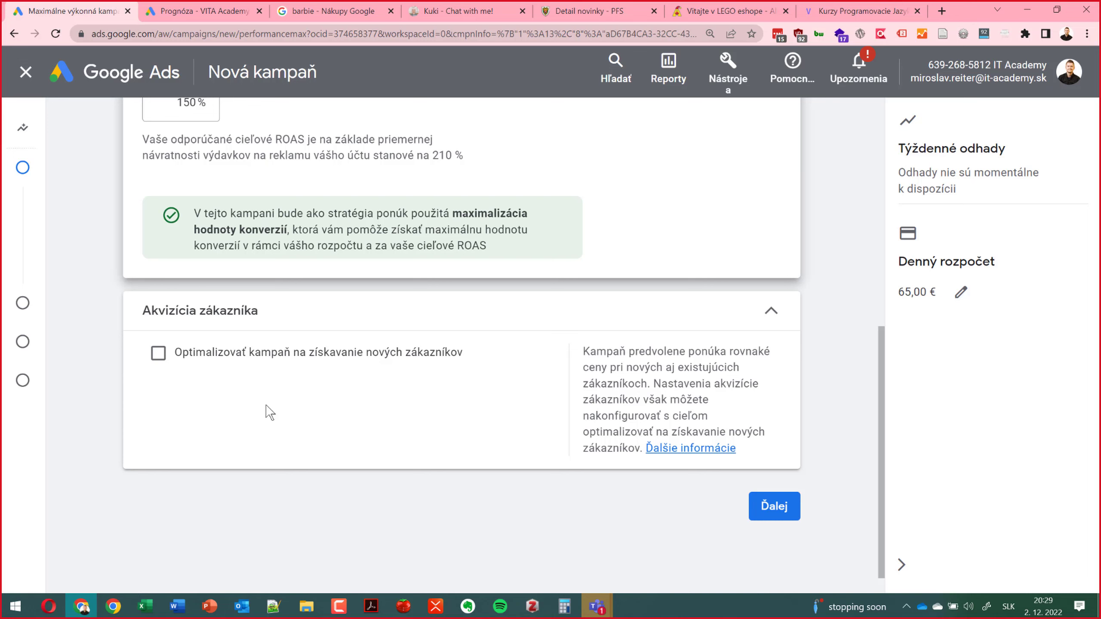
left_click(159, 353)
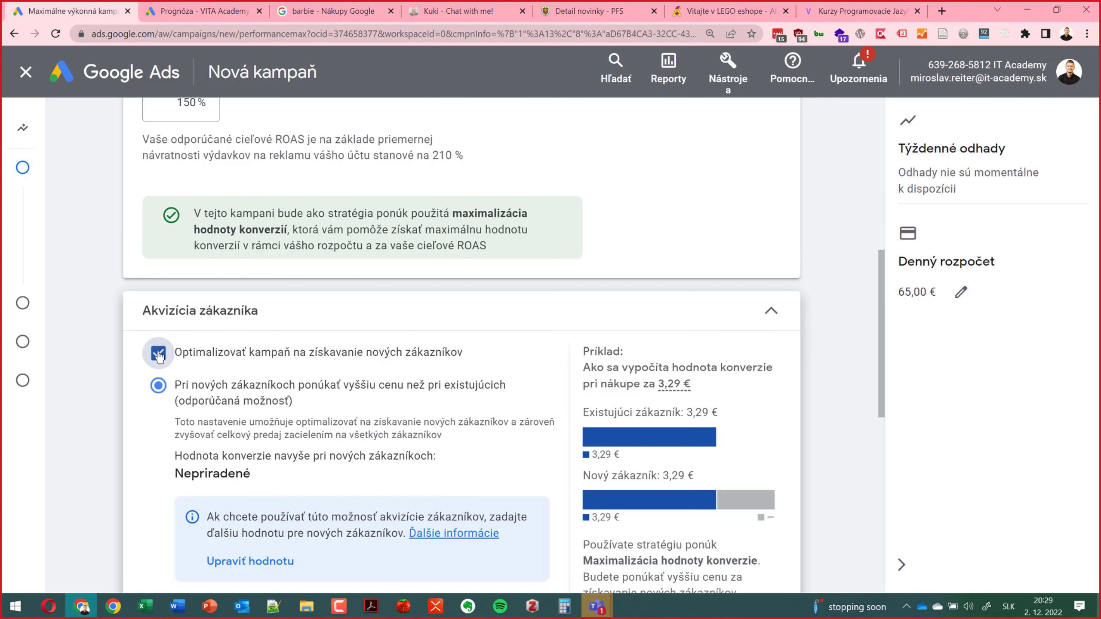
scroll(158, 355, "down", 1)
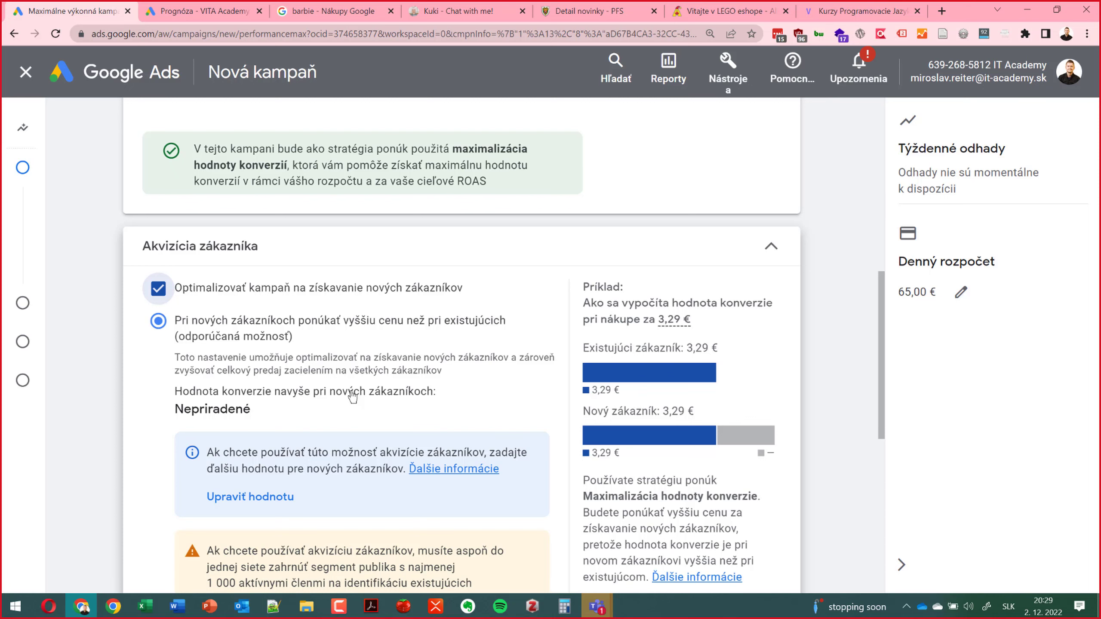
scroll(351, 396, "down", 6)
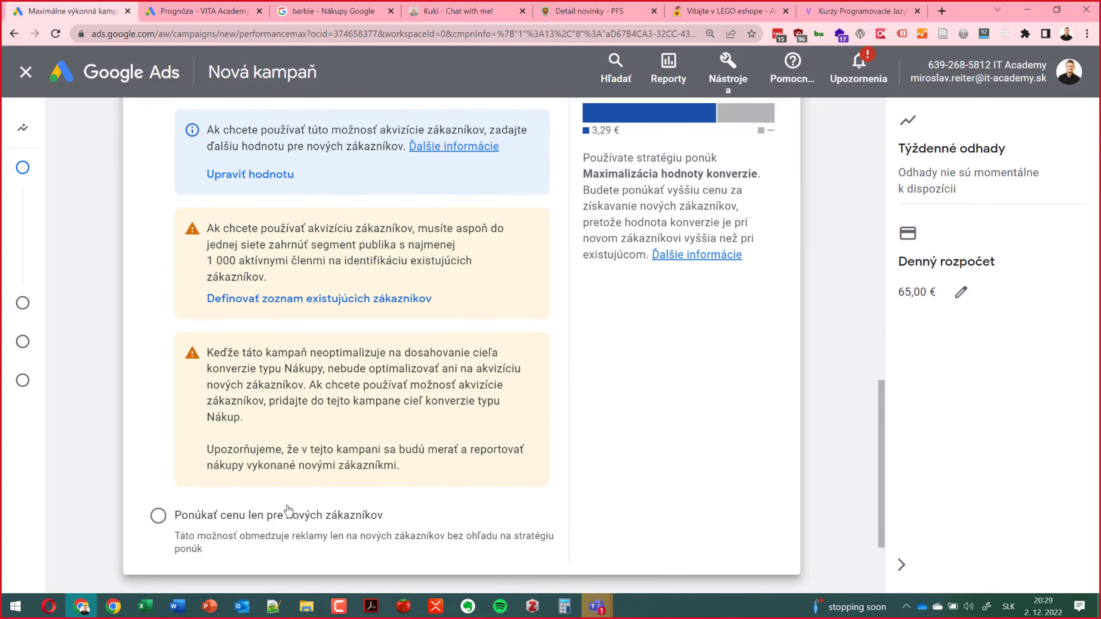
scroll(242, 529, "up", 4)
scroll(205, 318, "up", 2)
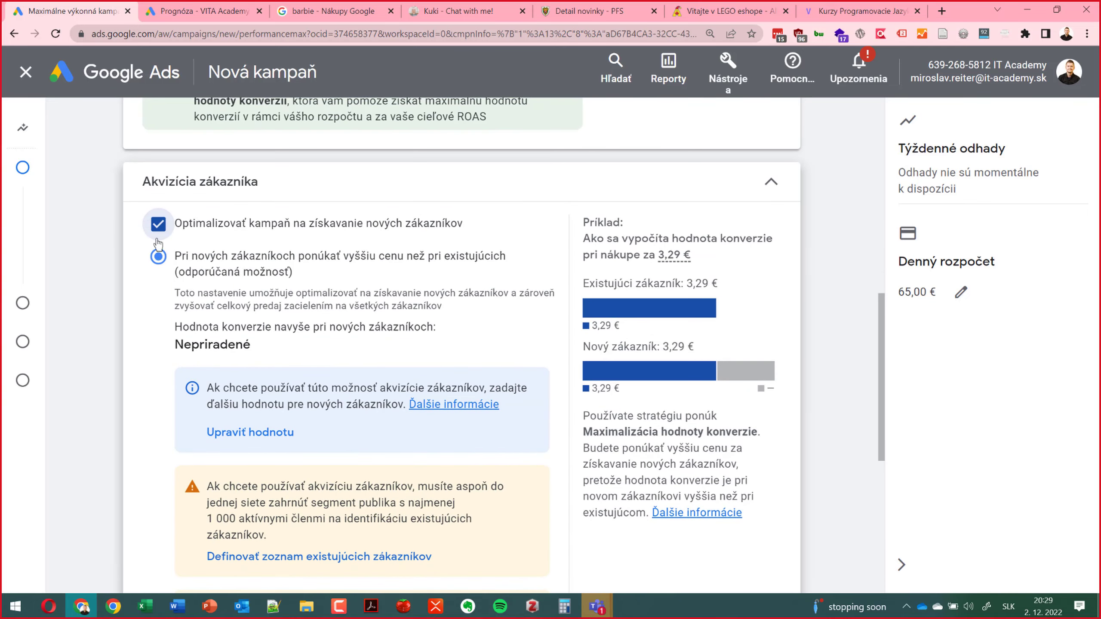
left_click(158, 223)
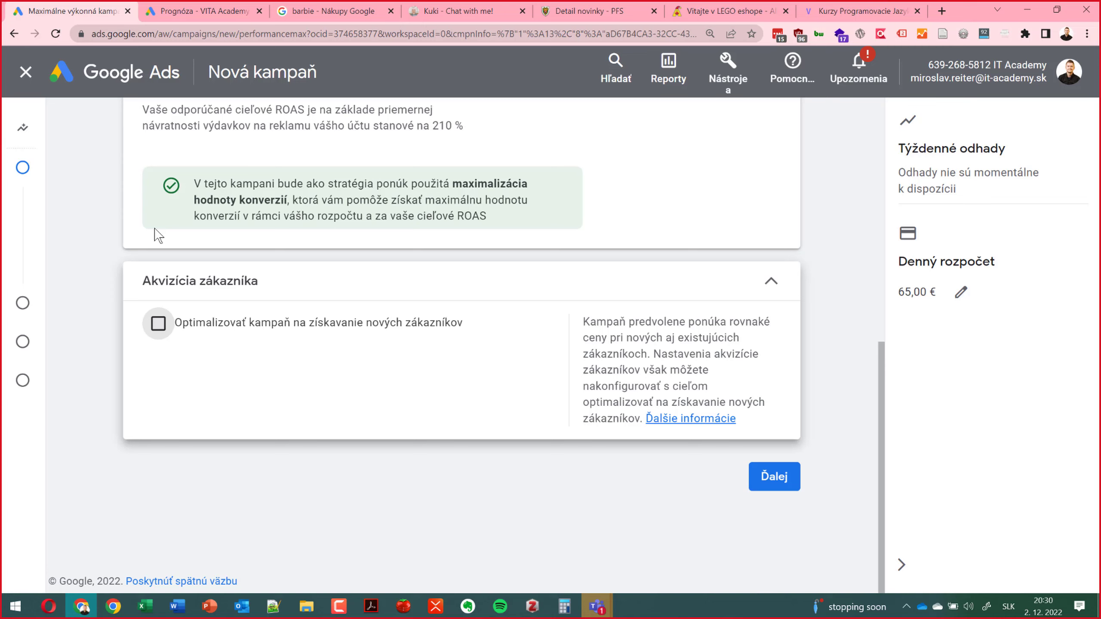
Step: Continue to the campaign settings, choose to enter another location, and target the city of Bratislava through the advanced location search
left_click(789, 484)
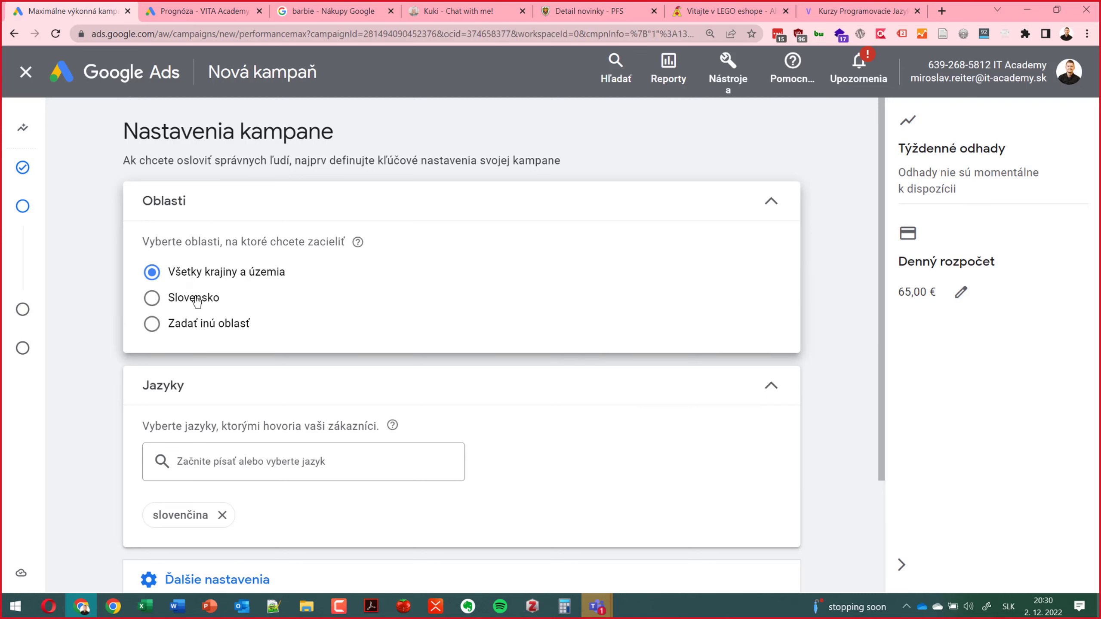
left_click(195, 323)
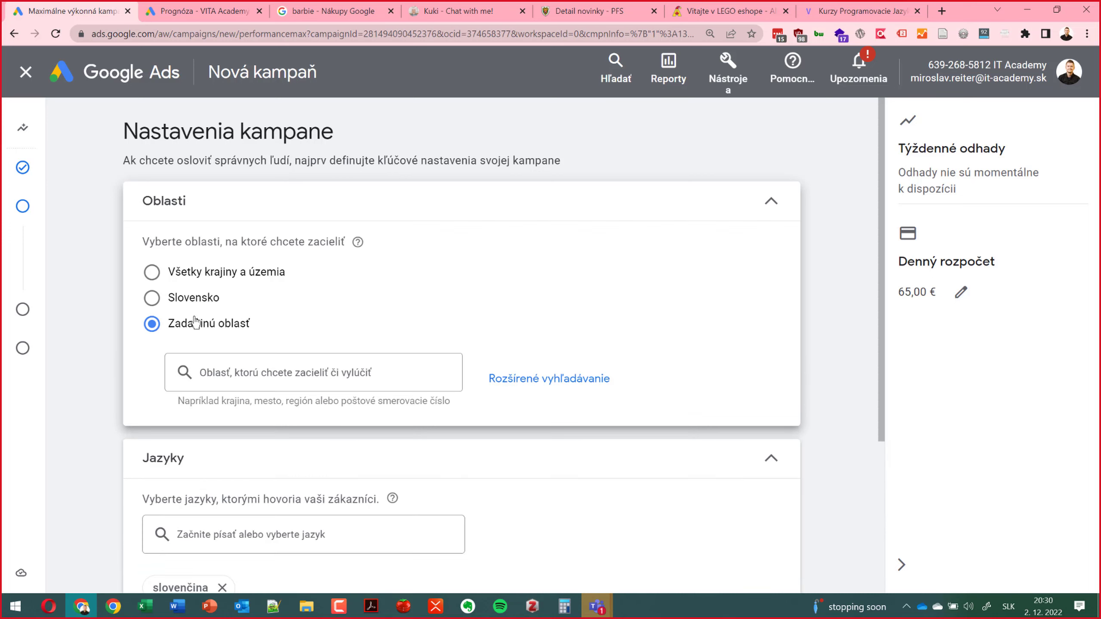
left_click(565, 381)
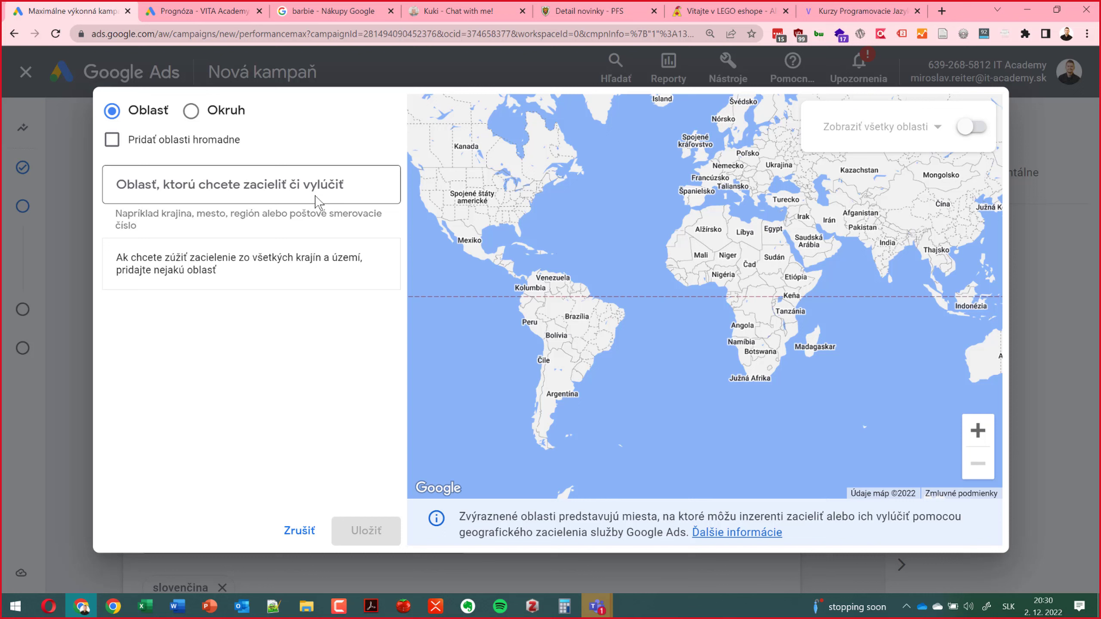
left_click(316, 196)
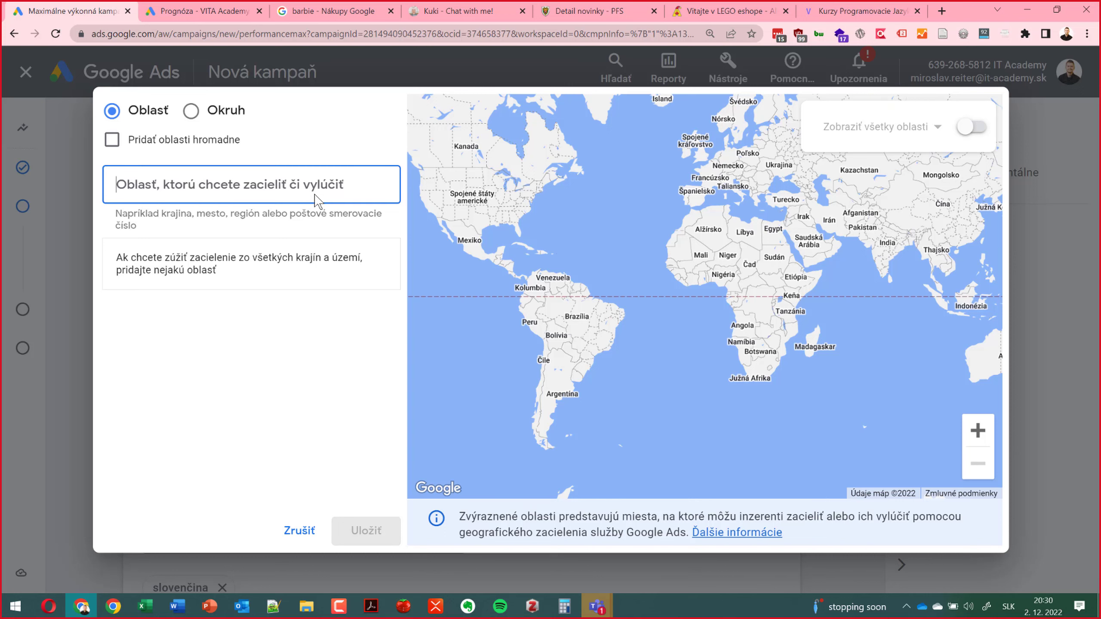
type("bratisl")
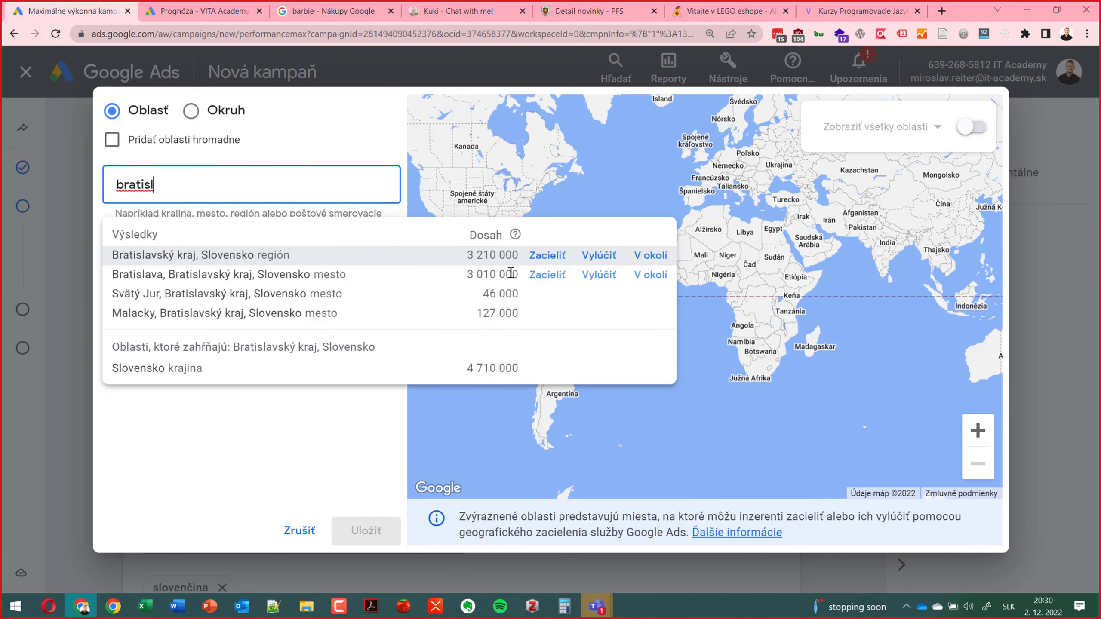
left_click(549, 277)
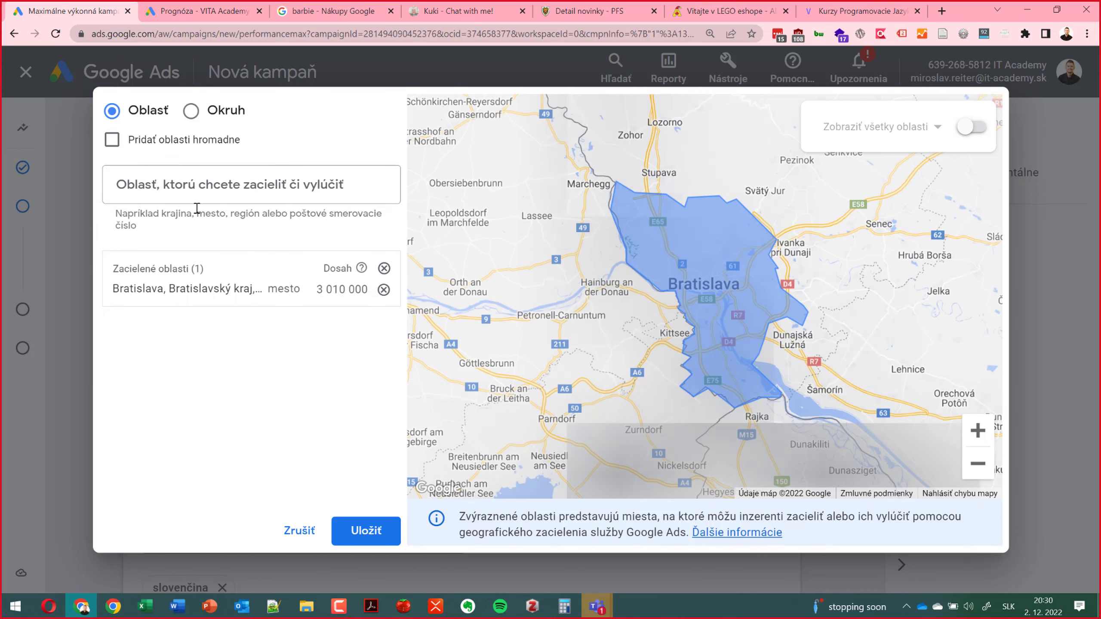
Step: Add the Slovak cities of Trnava and Trenčín to the campaign's targeted locations
left_click(181, 194)
type("trnava")
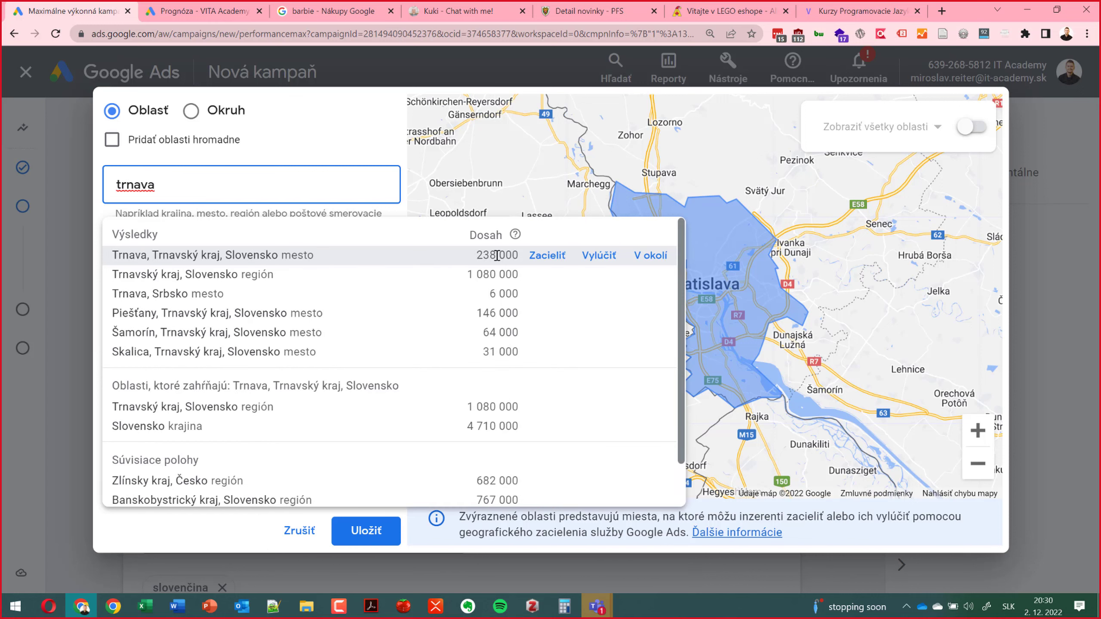
left_click(548, 256)
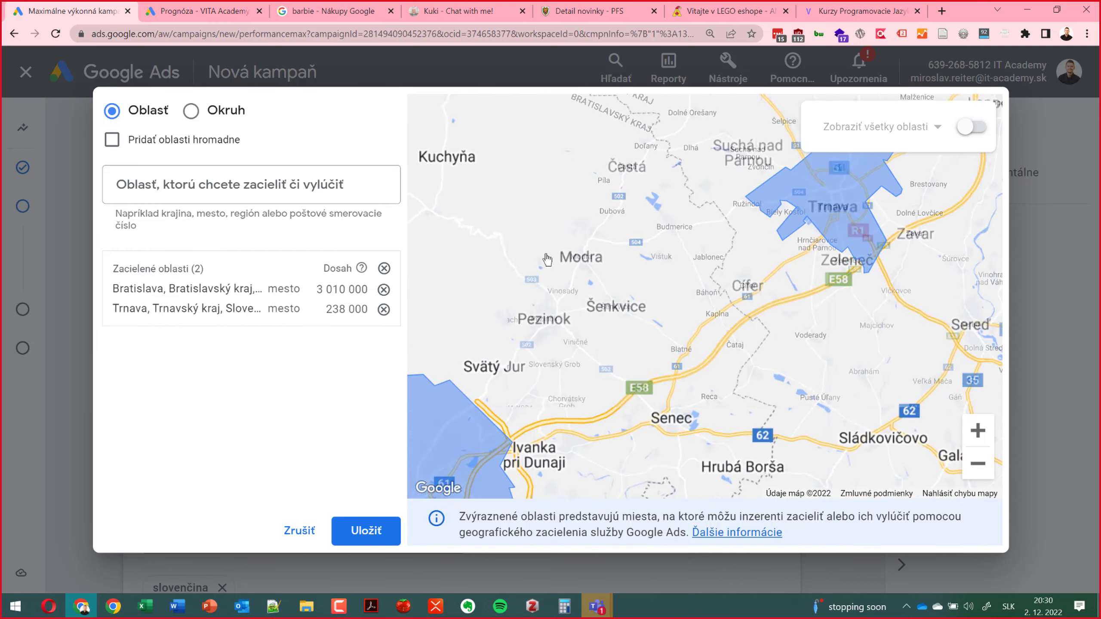
left_click(266, 191)
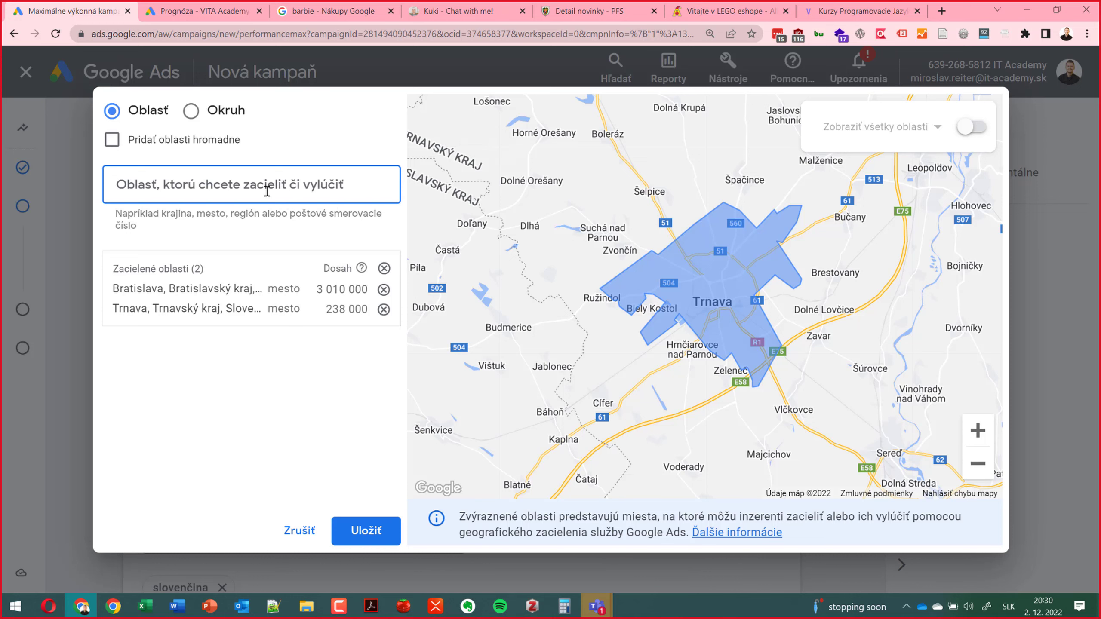
type("trena")
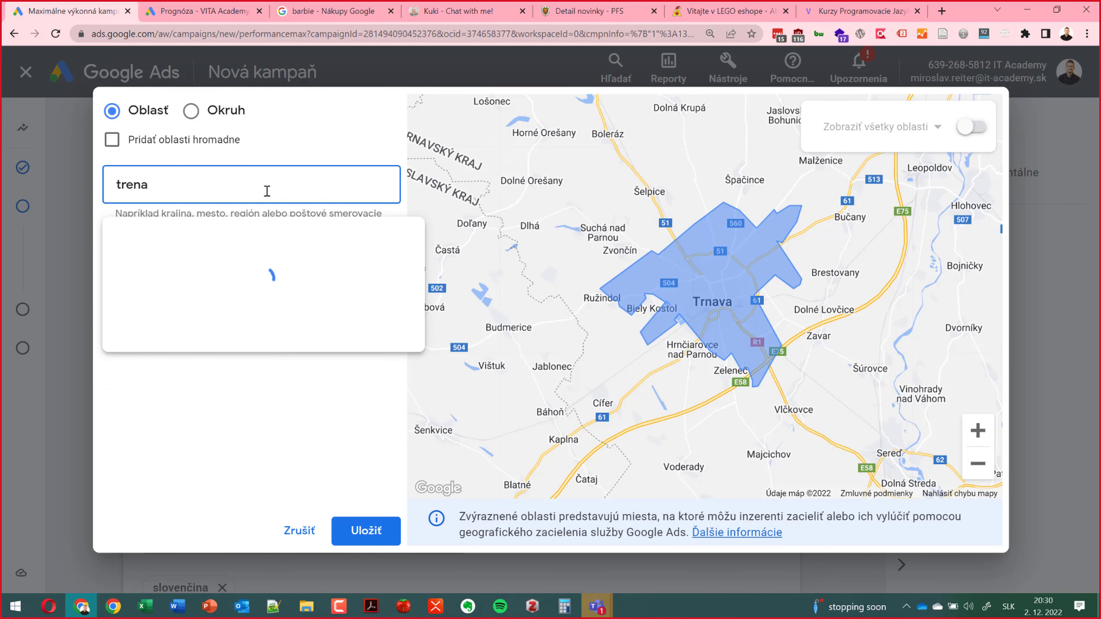
key("BackSpace")
type("čín")
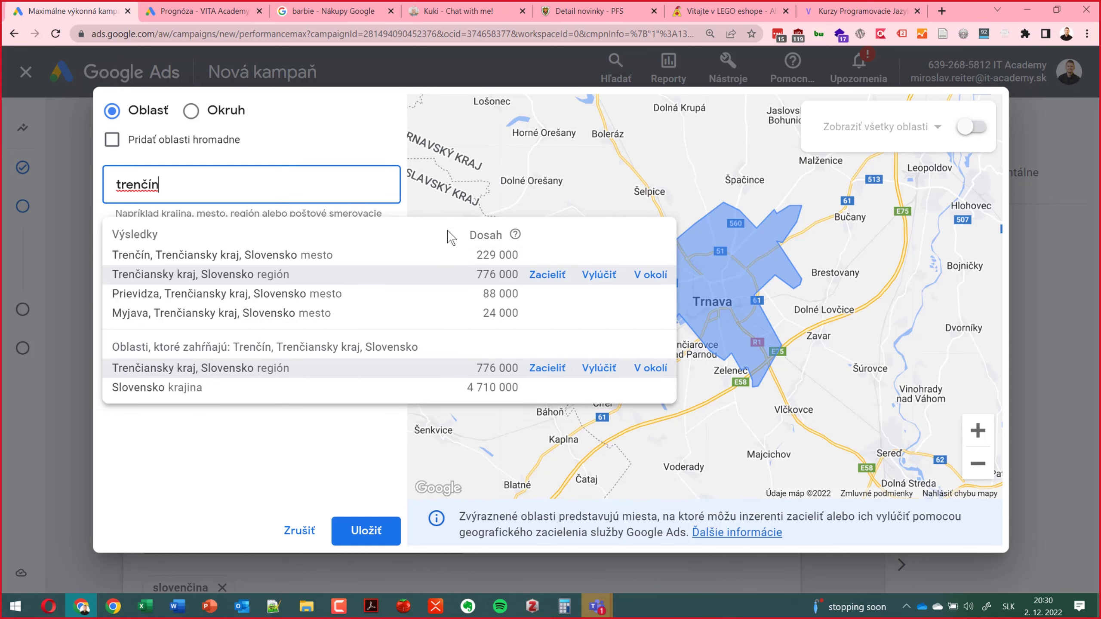
mouse_move(546, 260)
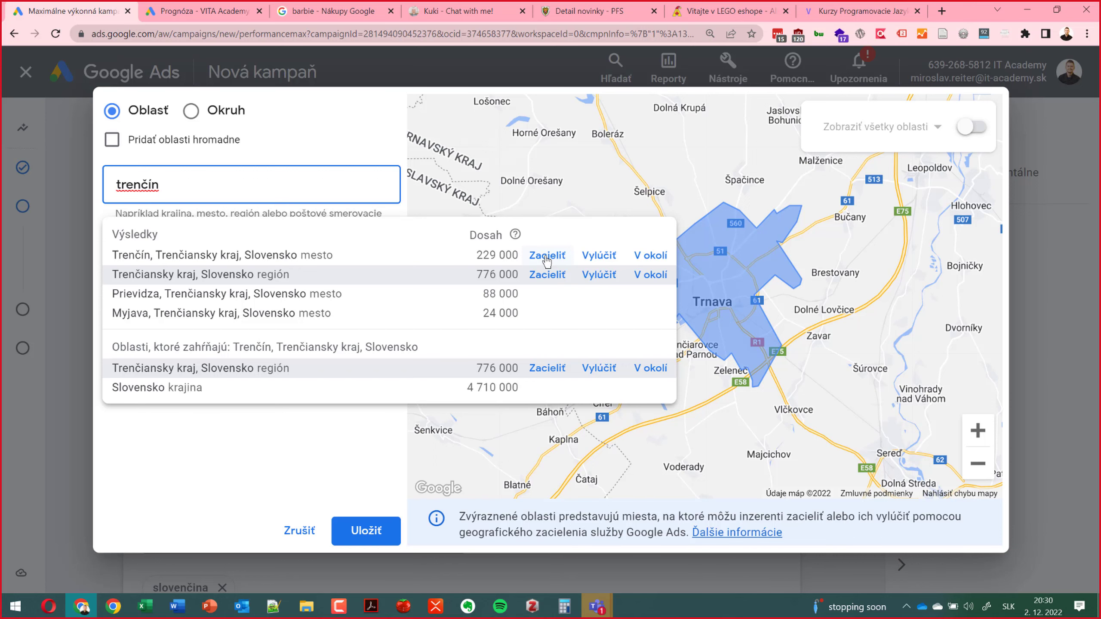
left_click(546, 256)
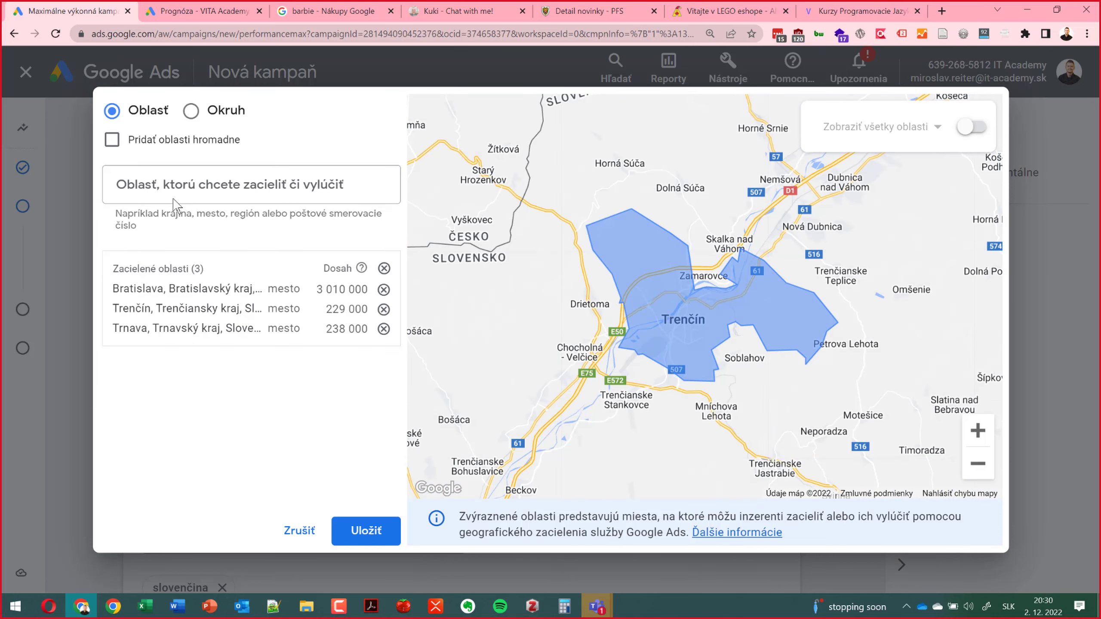
Step: Save the three targeted cities and add both suggested languages, English and Czech, to the campaign
left_click(368, 536)
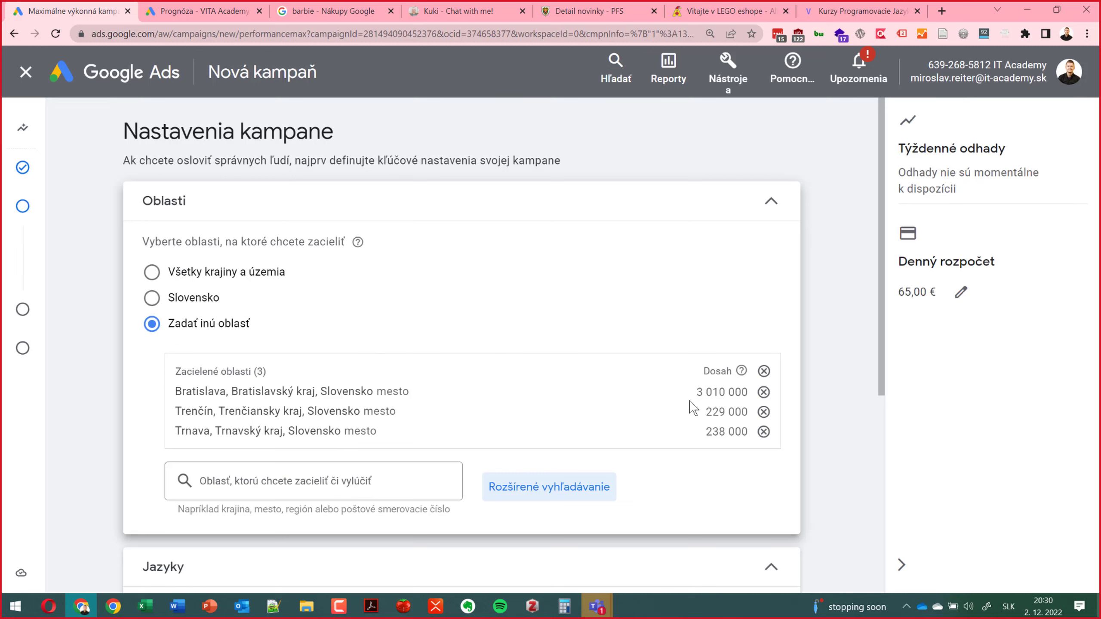
scroll(715, 368, "down", 5)
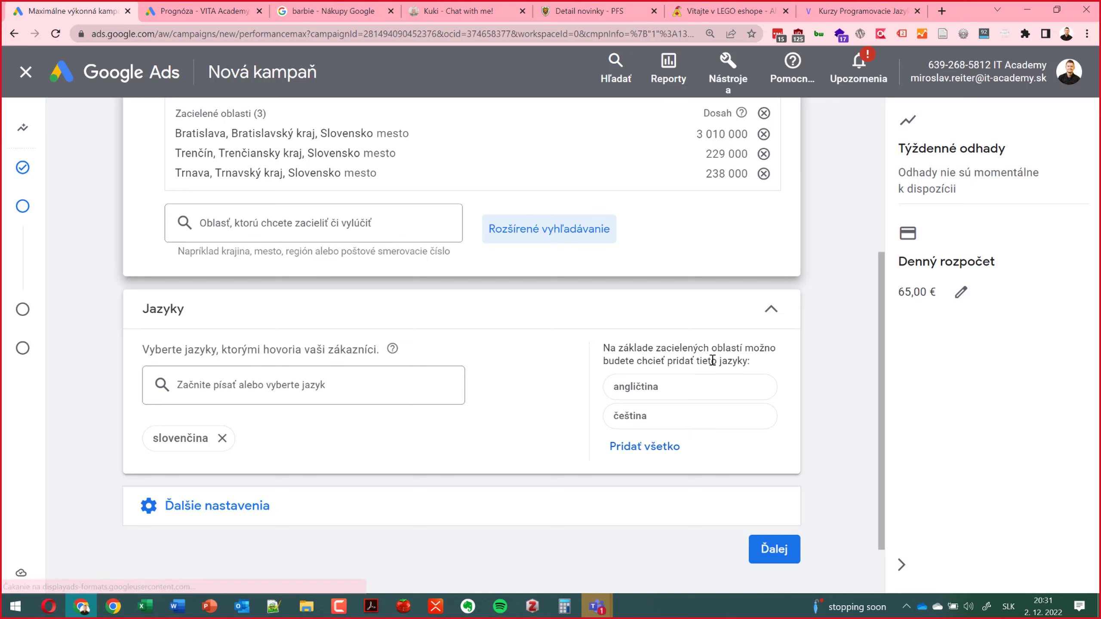
left_click(666, 400)
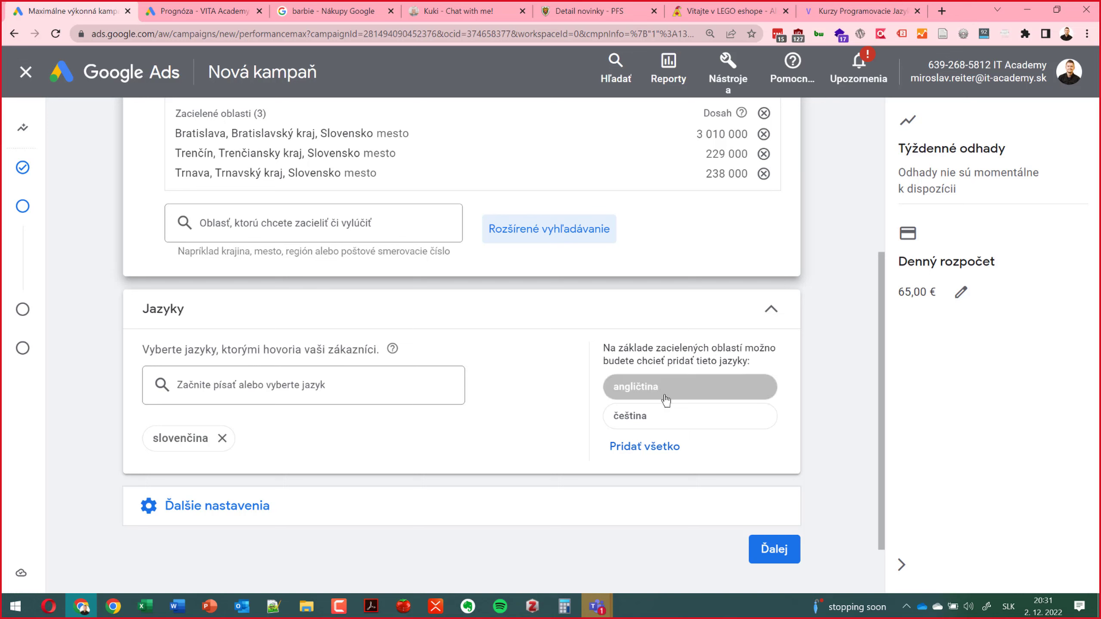
left_click(657, 451)
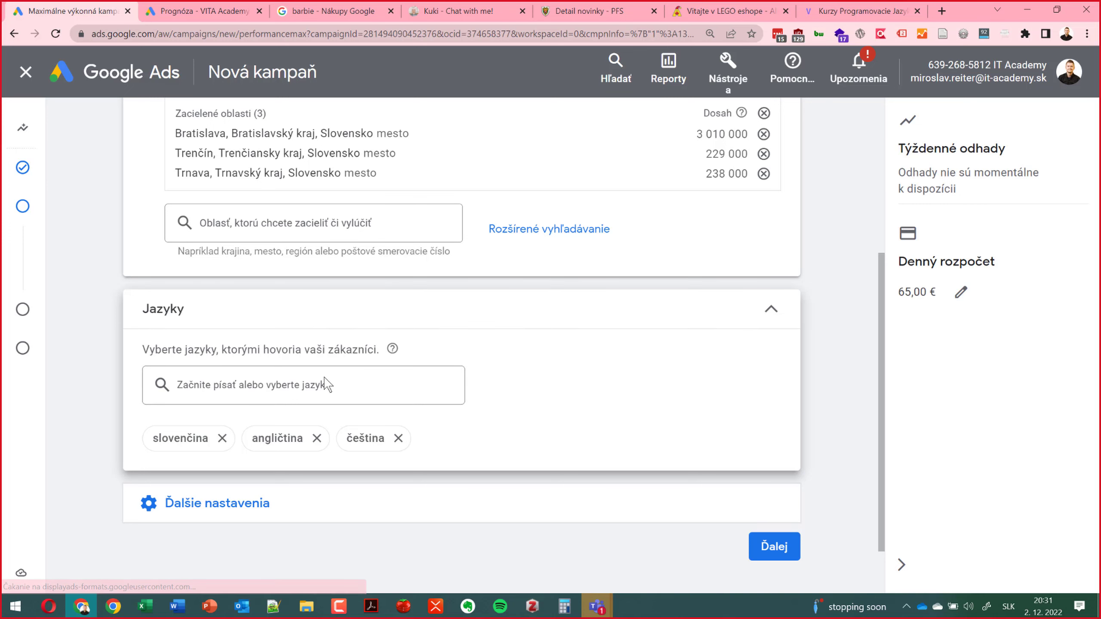
Step: Expand the additional campaign settings and examine the day and time options of the ad schedule without changing them
left_click(243, 503)
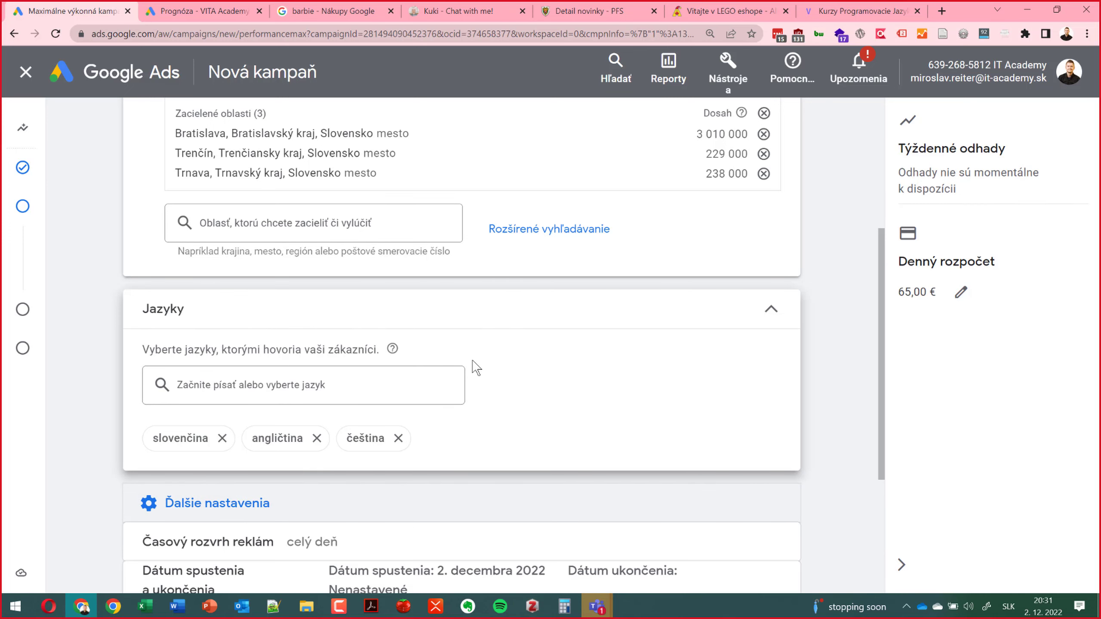
scroll(477, 367, "down", 2)
scroll(481, 362, "down", 3)
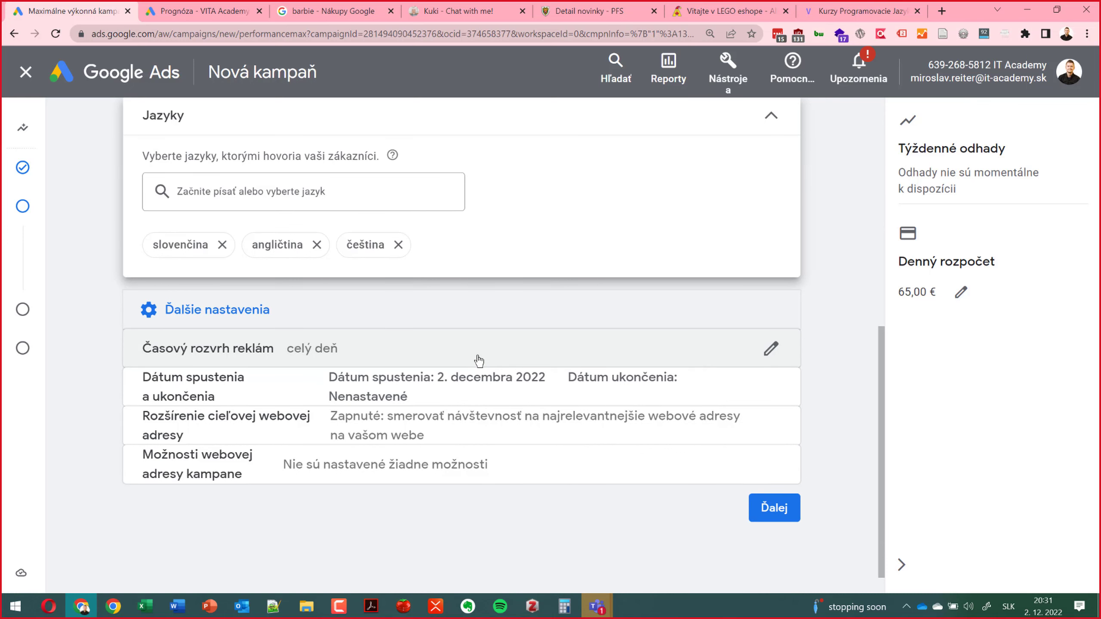
left_click(479, 360)
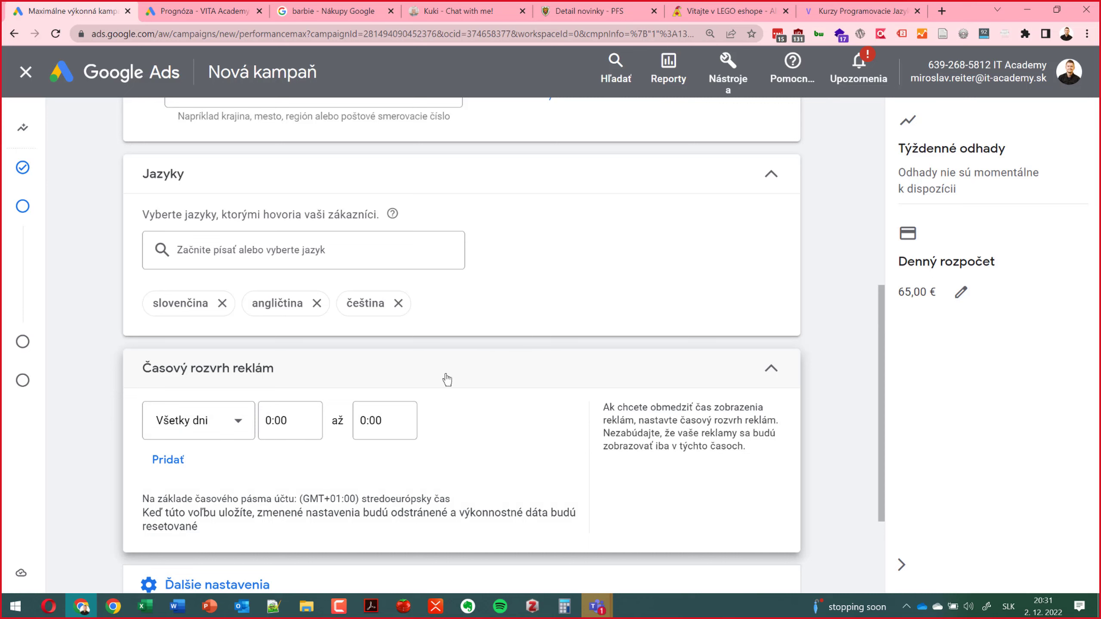
left_click(245, 435)
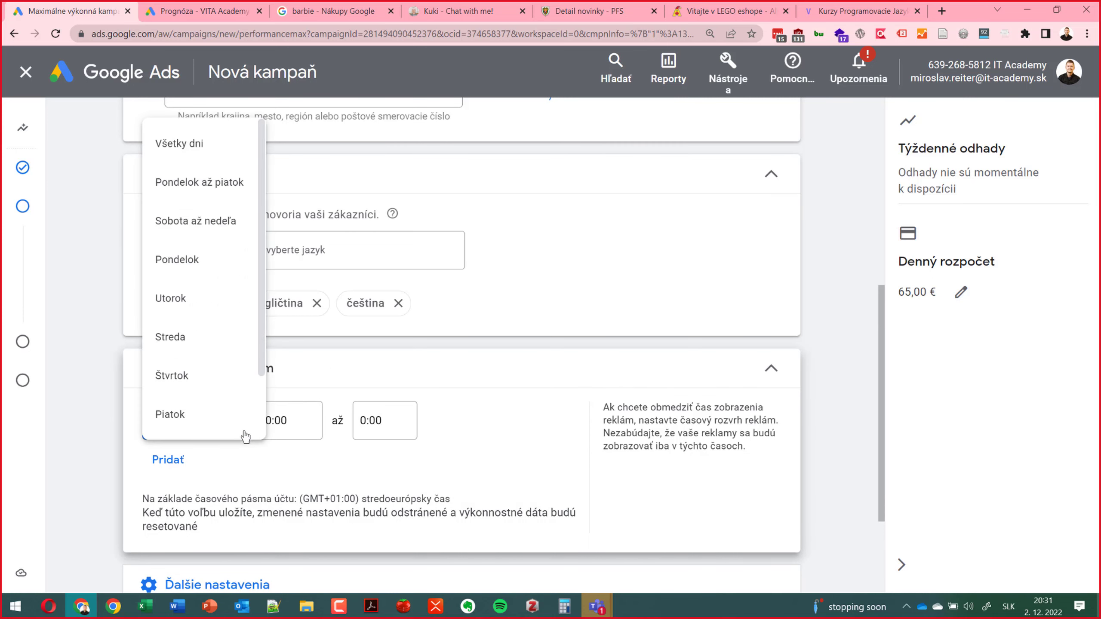
left_click(607, 393)
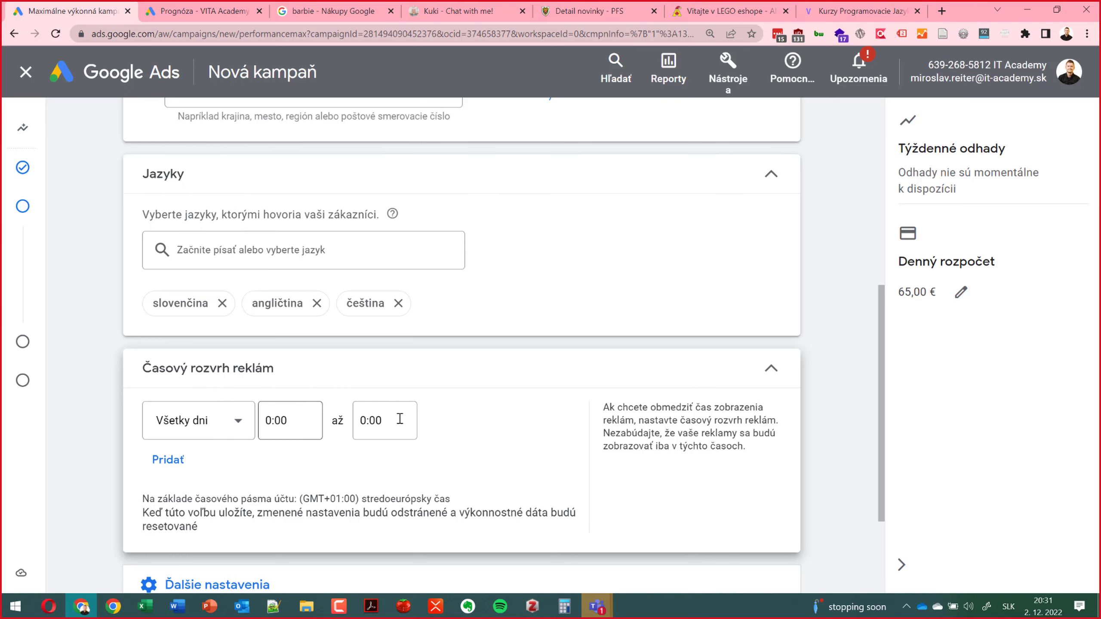
left_click(770, 371)
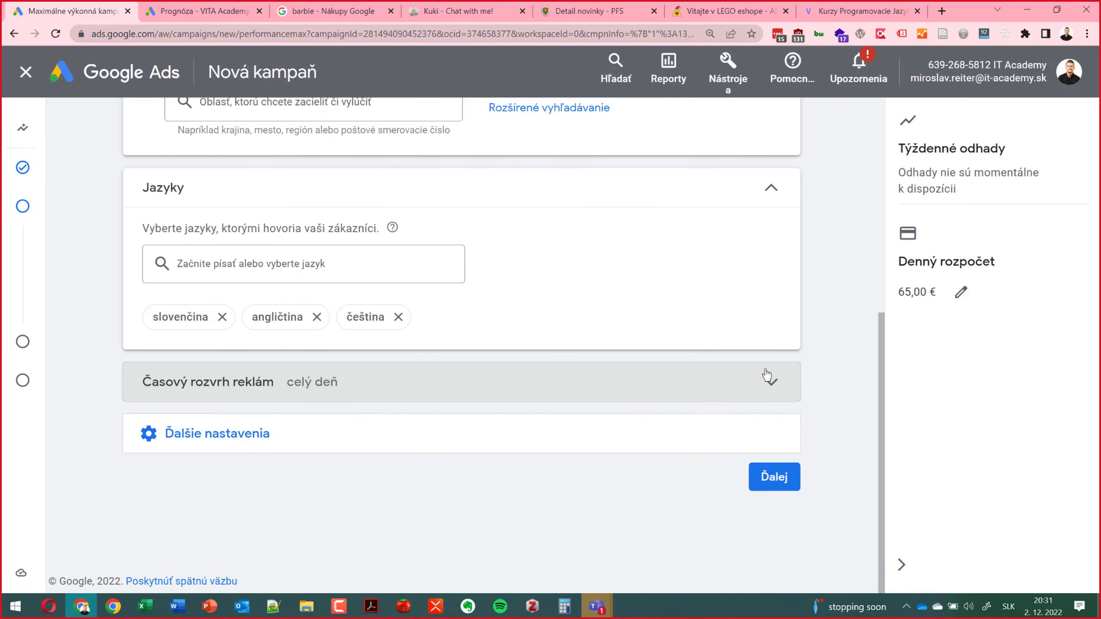
Step: Set the campaign's start date to 5. 12. 2022 and its end date to 24. 12. 2022
left_click(531, 426)
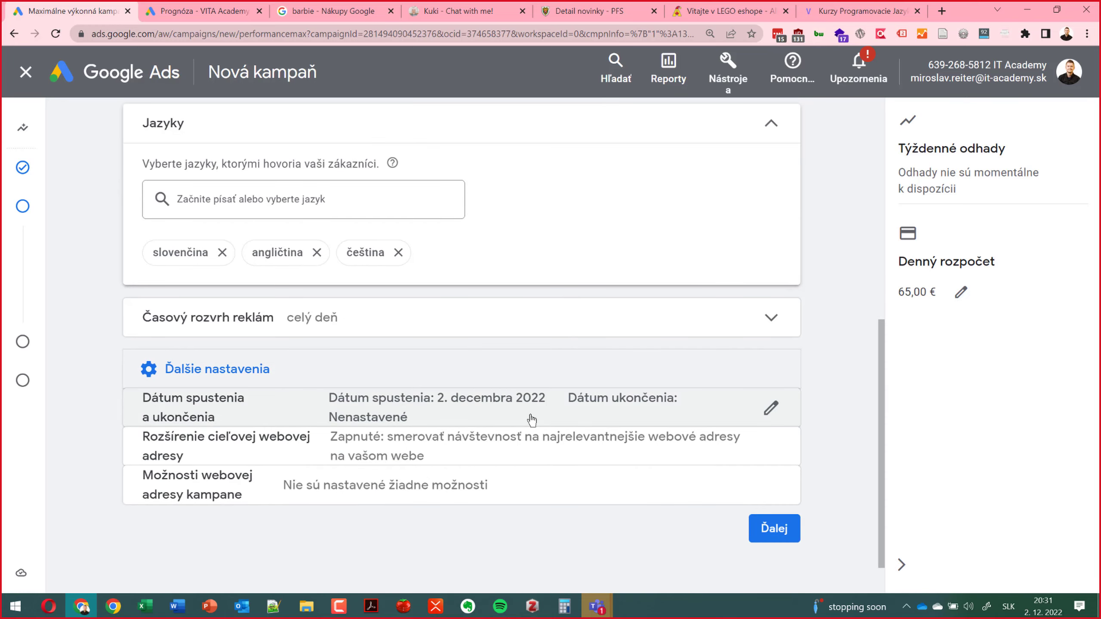
left_click(532, 419)
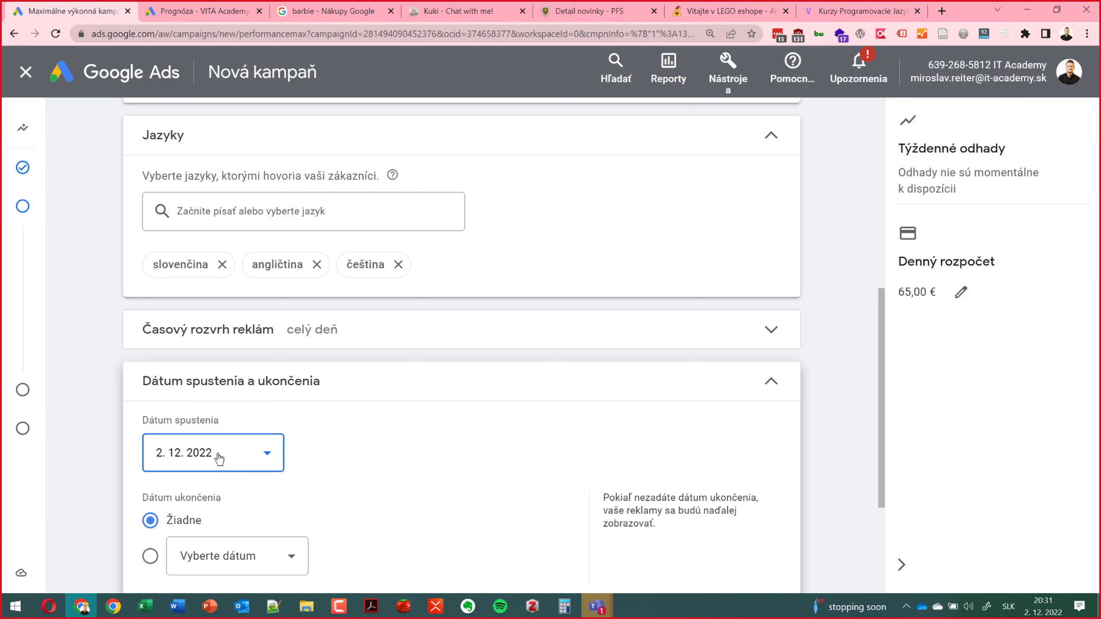
scroll(219, 459, "down", 1)
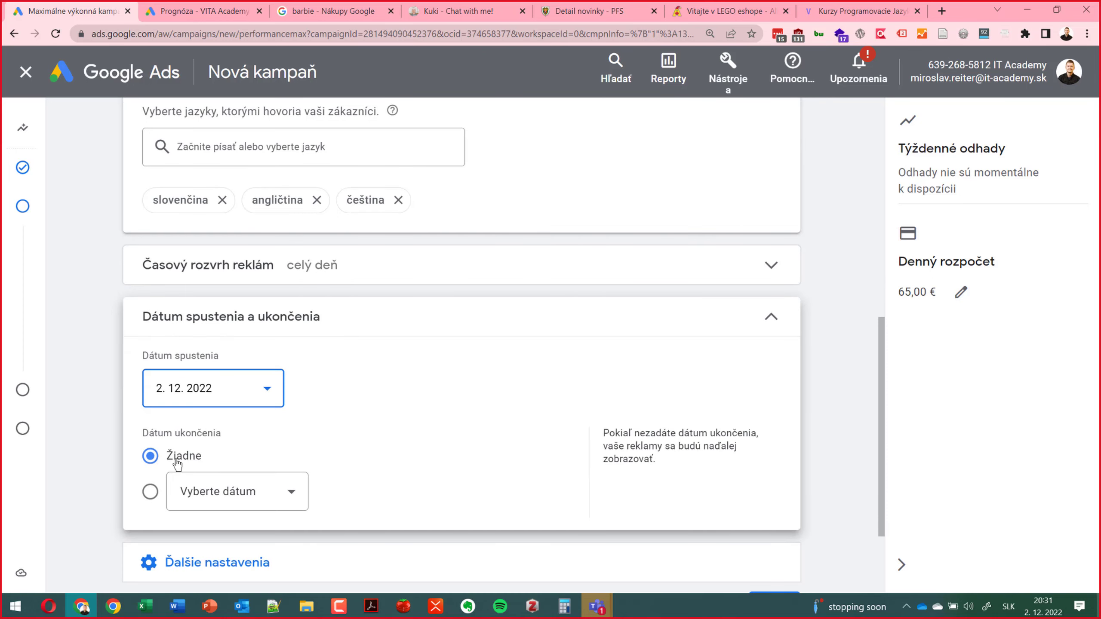
left_click(258, 390)
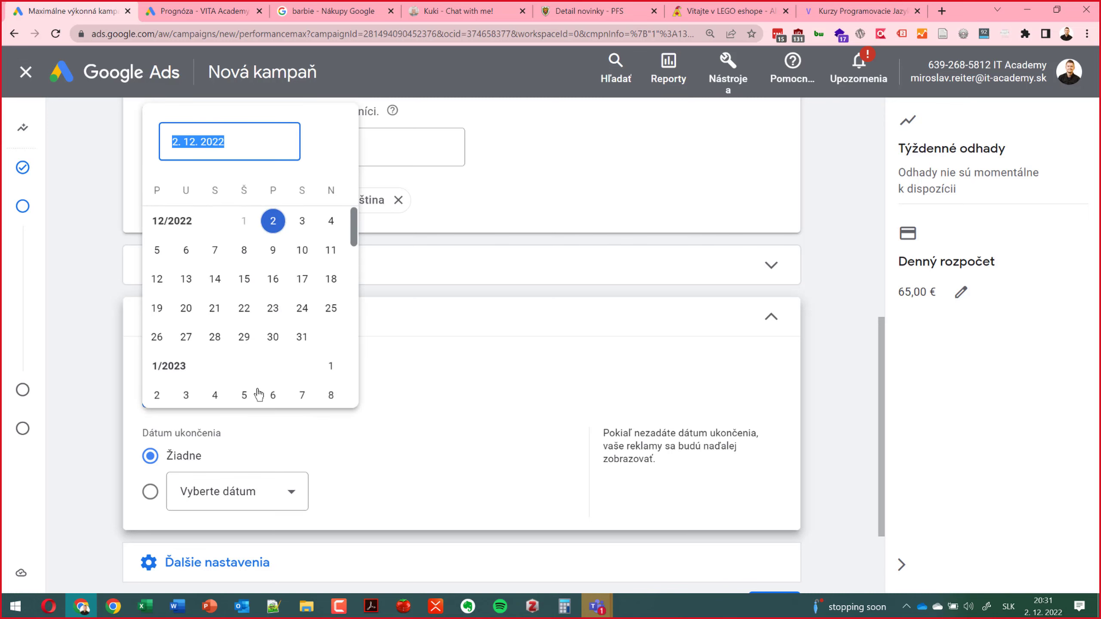
left_click(157, 252)
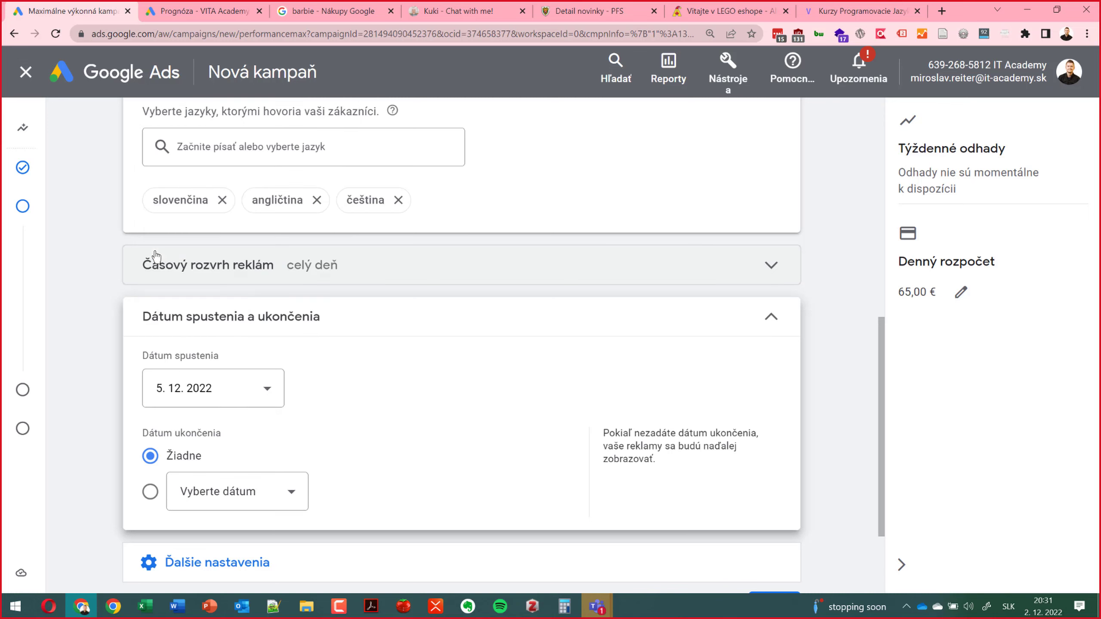
left_click(150, 493)
left_click(240, 495)
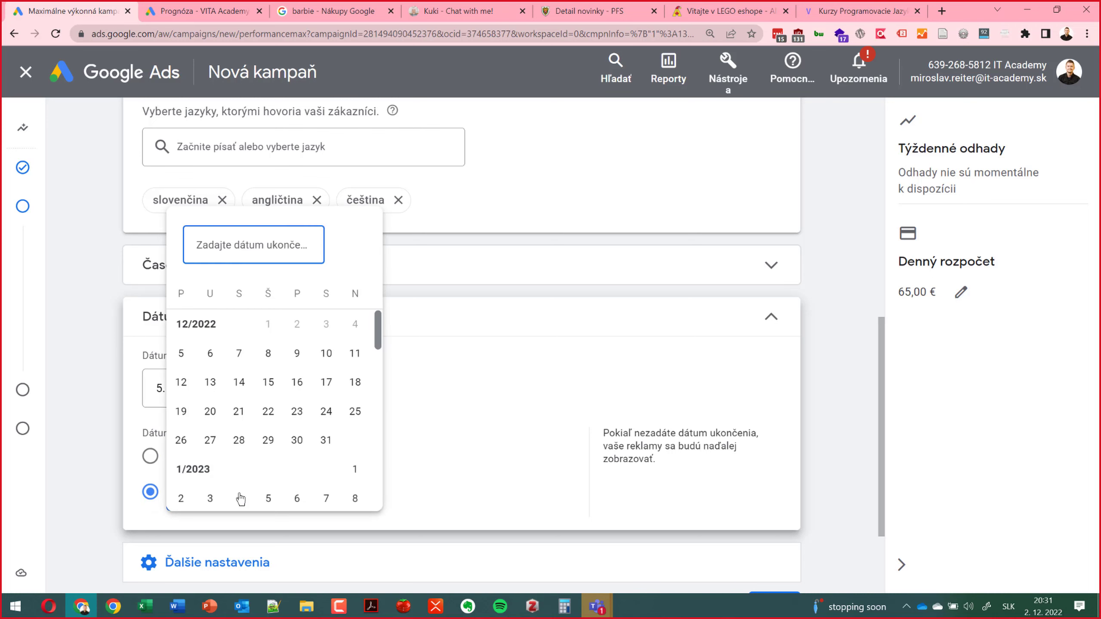
left_click(325, 412)
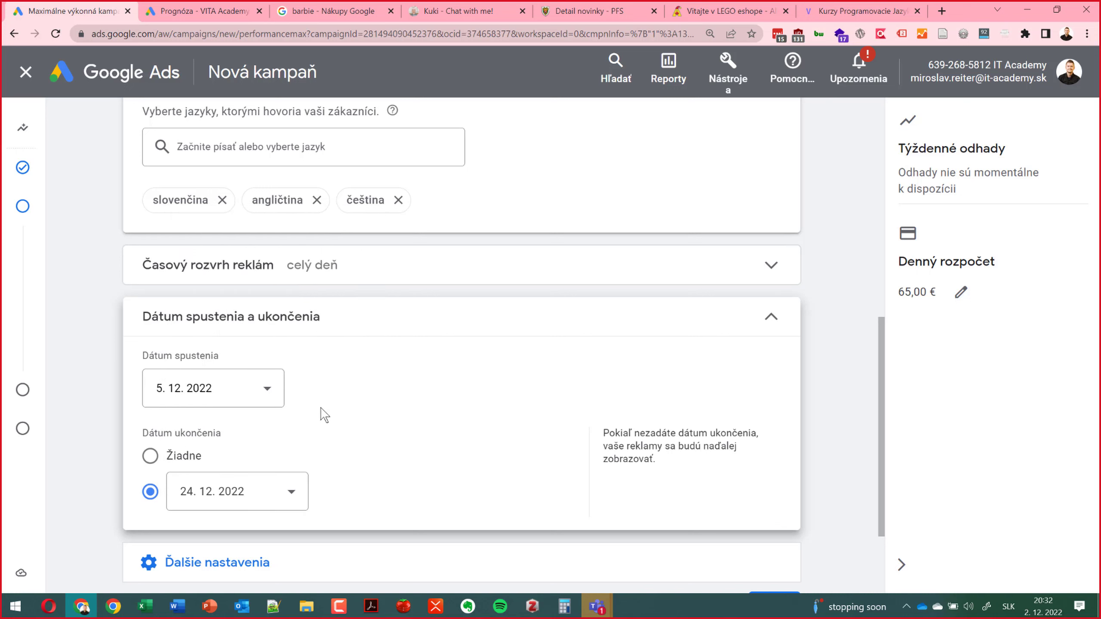
Step: Check the remaining additional settings, and continue to the asset group to look through its asset sections
scroll(403, 422, "down", 3)
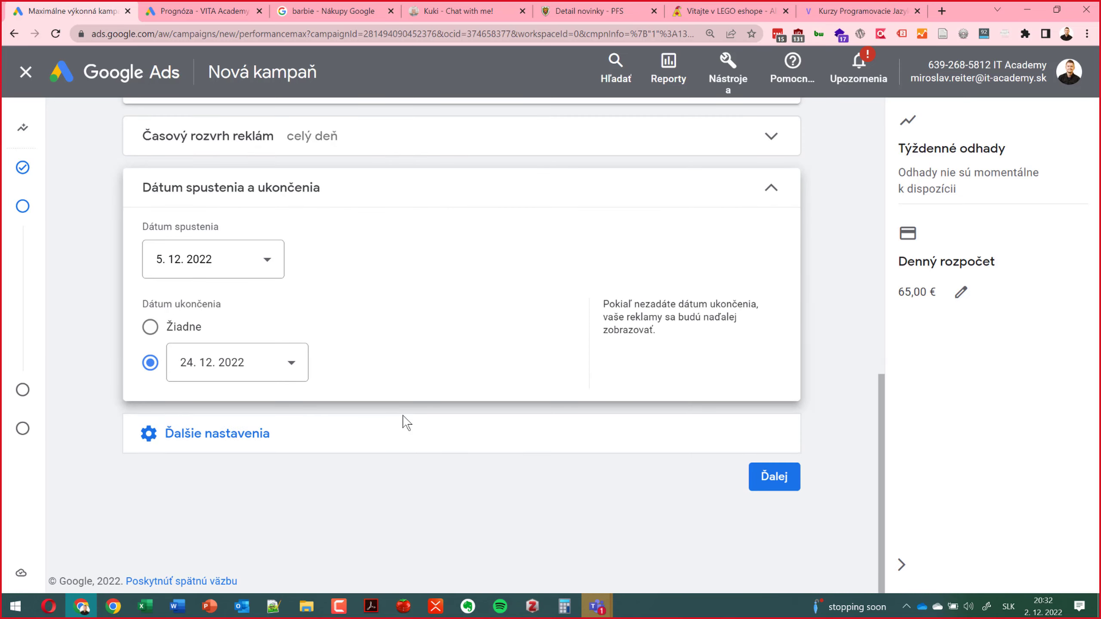
left_click(225, 447)
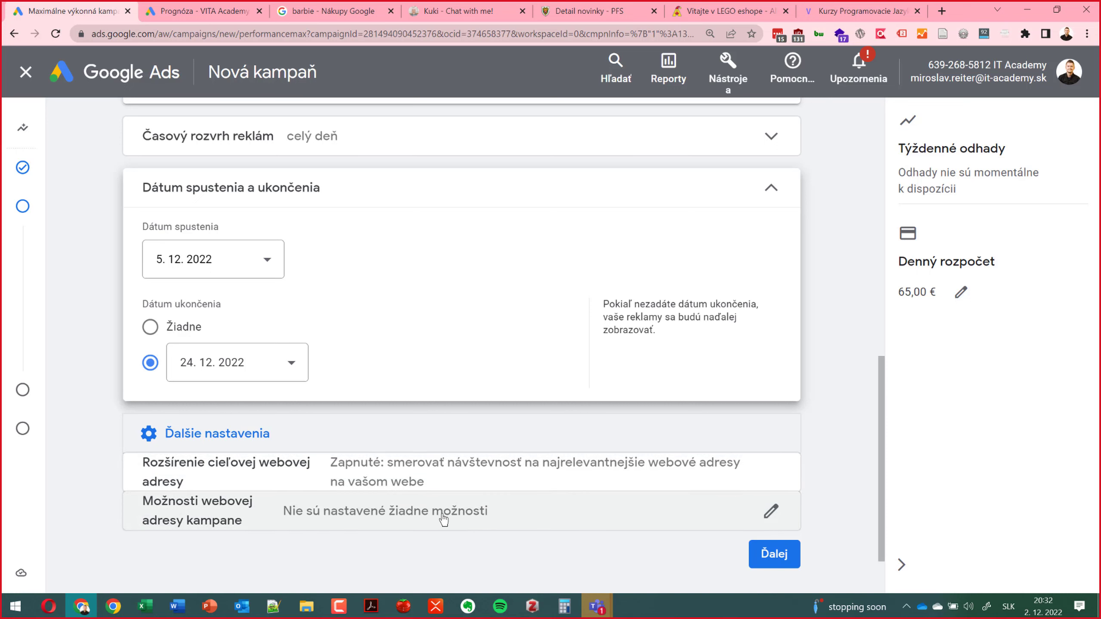
scroll(694, 534, "down", 1)
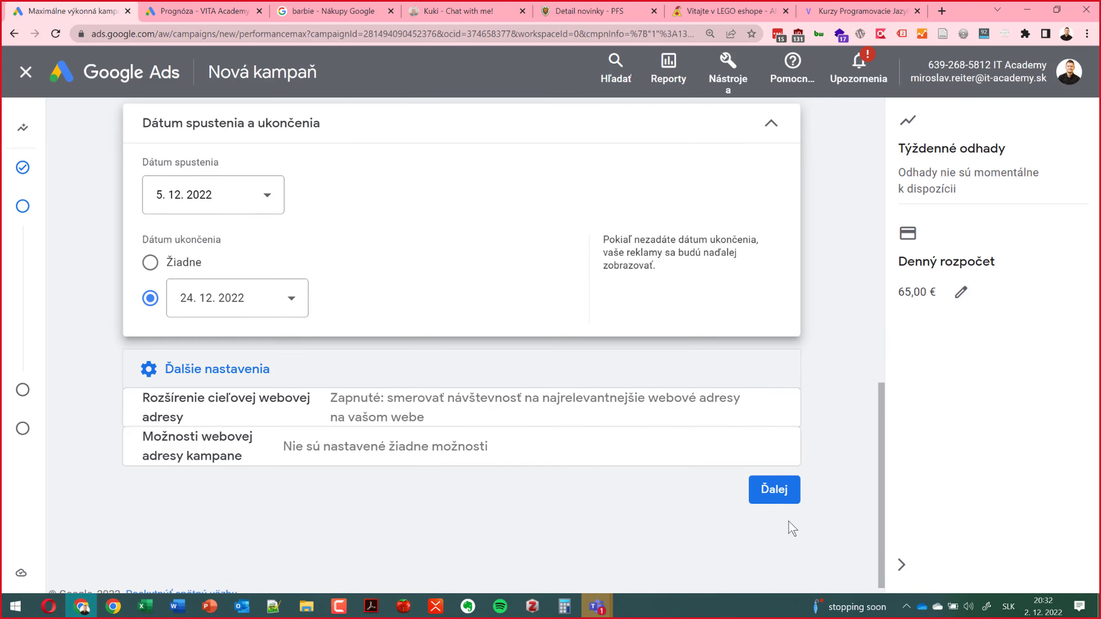
left_click(782, 497)
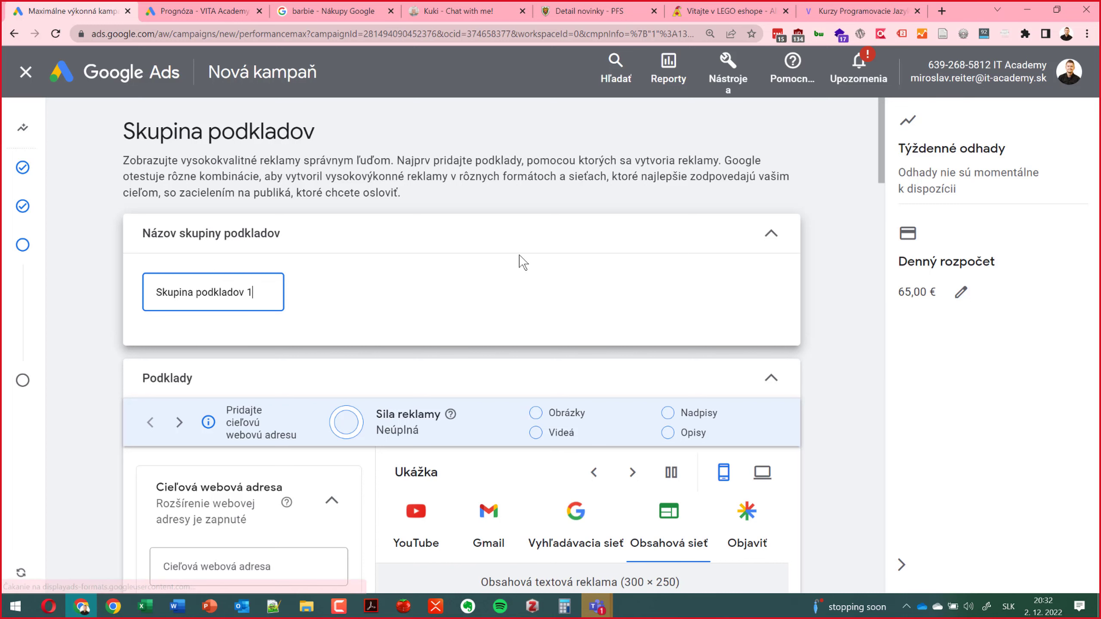
scroll(523, 263, "down", 1)
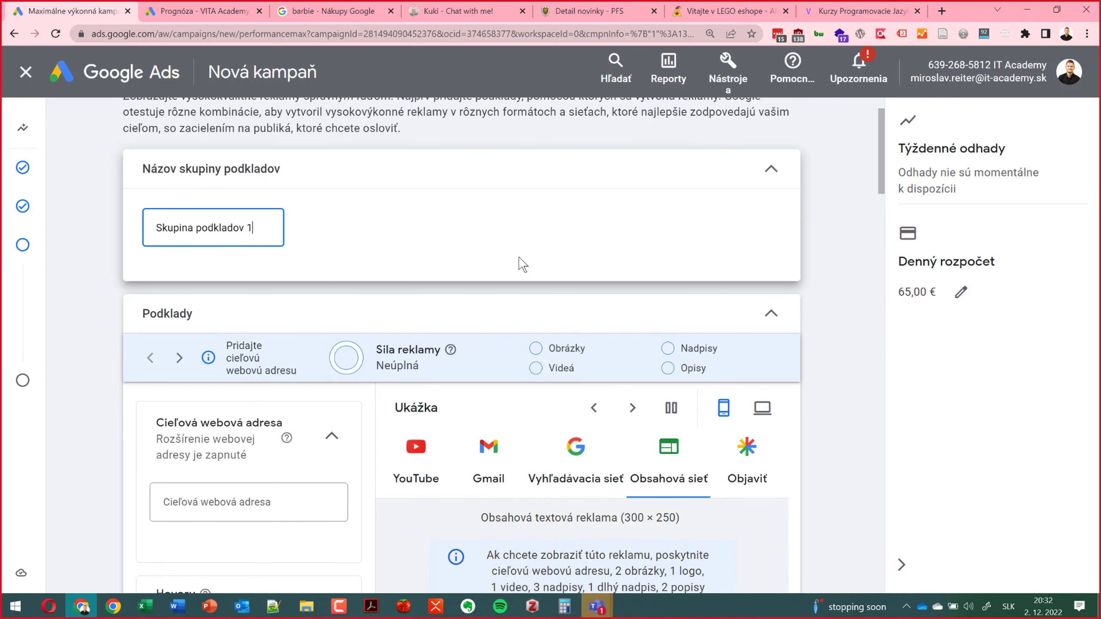
scroll(523, 262, "down", 5)
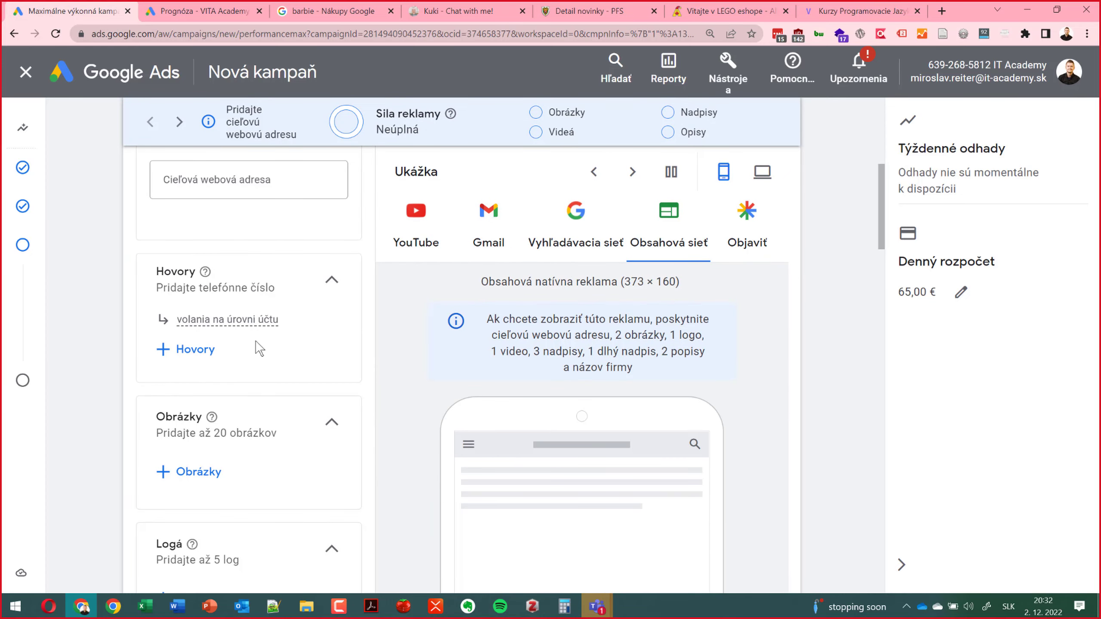
scroll(183, 402, "down", 1)
scroll(184, 419, "down", 1)
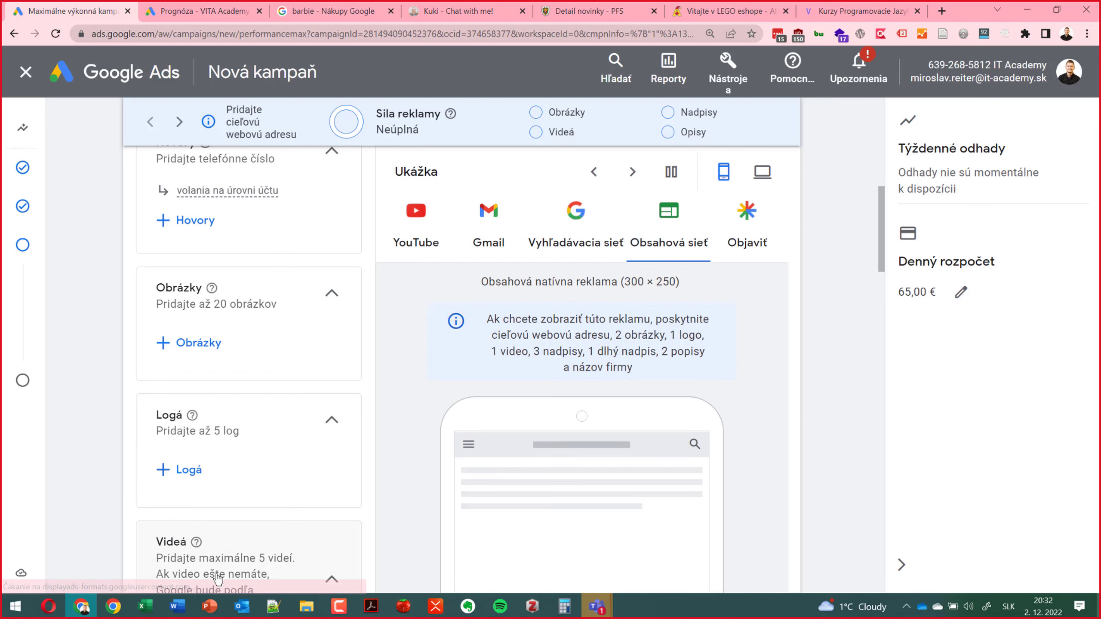
Step: Switch to the PowerPoint presentation and view the creative previews on slides 68 and 69
left_click(211, 610)
scroll(65, 434, "down", 3)
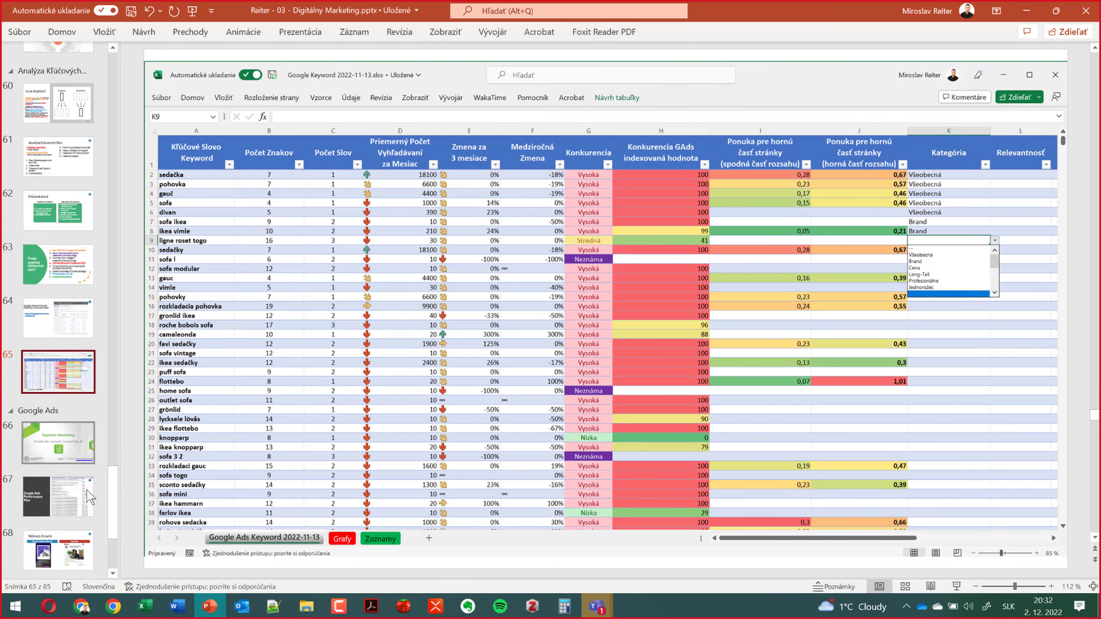
left_click(72, 463)
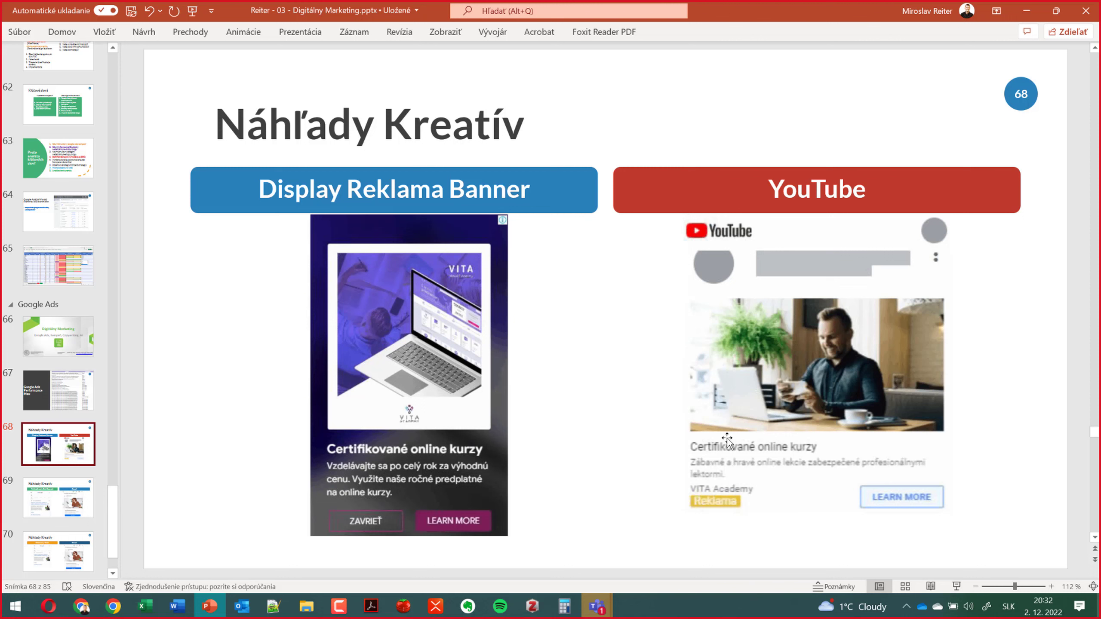
left_click(81, 503)
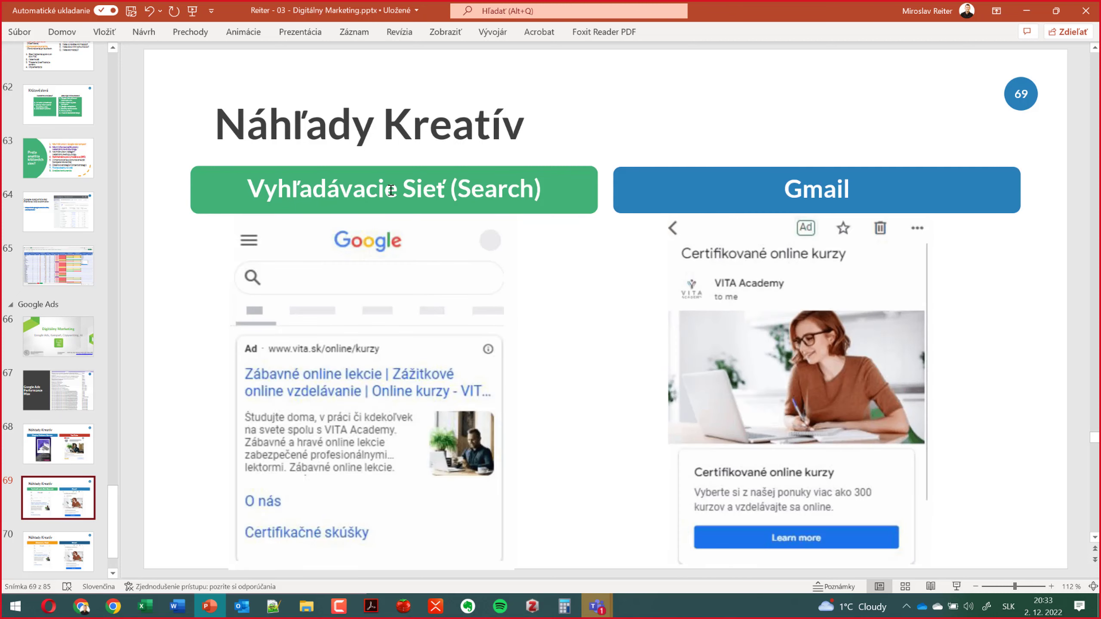
Step: Correct the search network heading on slide 69 to "Vyhľadávacia Sieť (Search)", and show the Discovery Feed and Gmail previews on slide 70
left_click(393, 190)
key("BackSpace")
type("a")
left_click(195, 380)
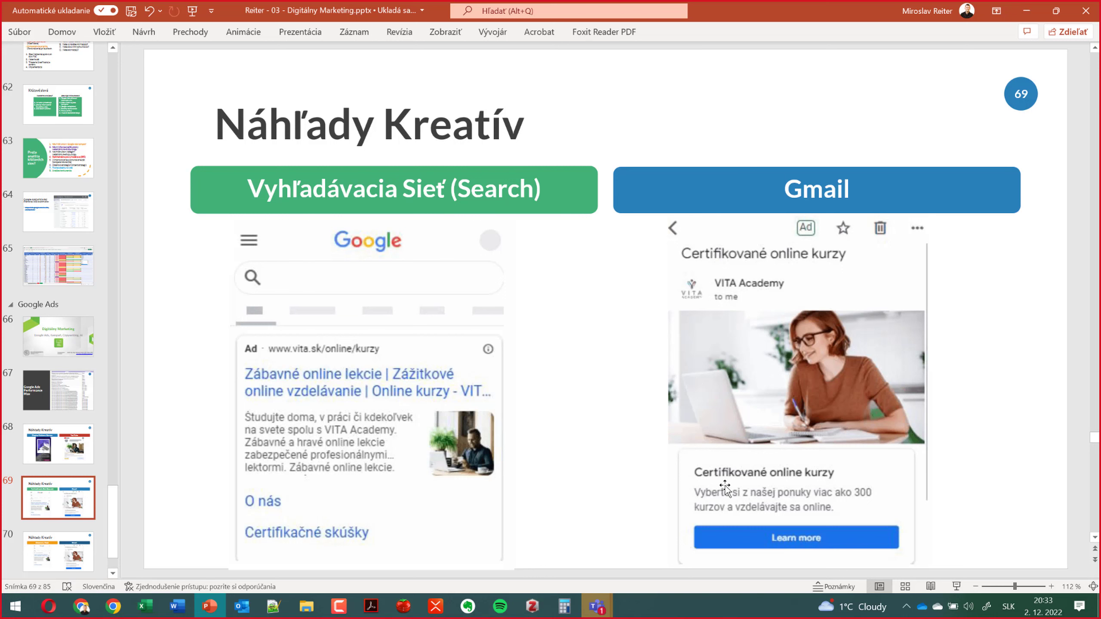
left_click(47, 560)
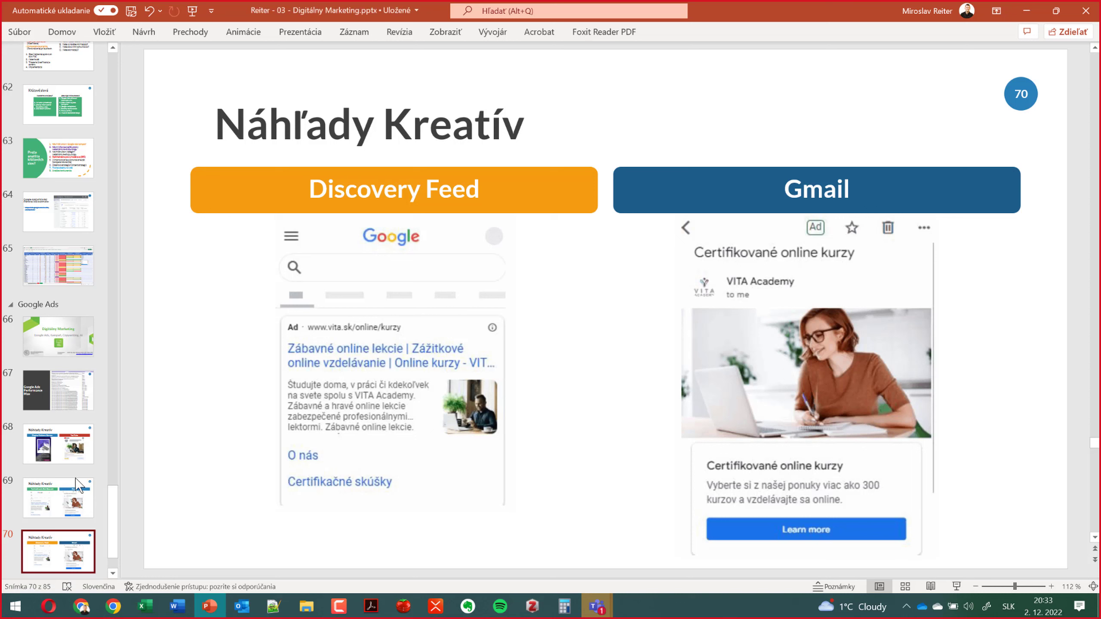
scroll(77, 485, "down", 1)
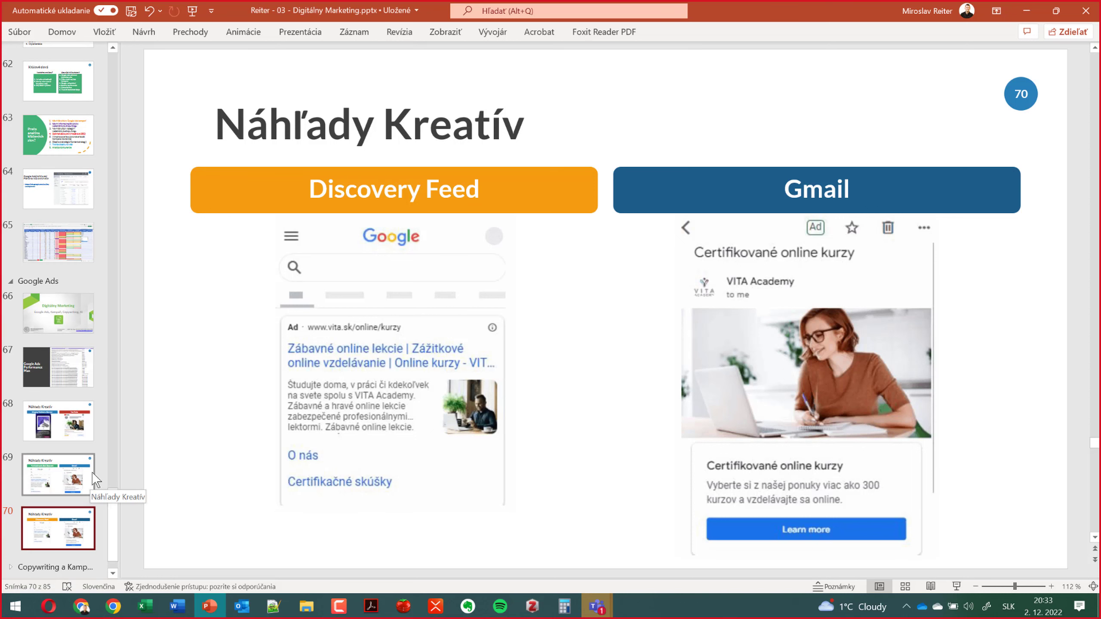
Step: Switch to the Excel ad assets workbook and review the asset lists for Programovacie jazyky, Celoročné predplatné and Kancelárske nástroje
left_click(145, 607)
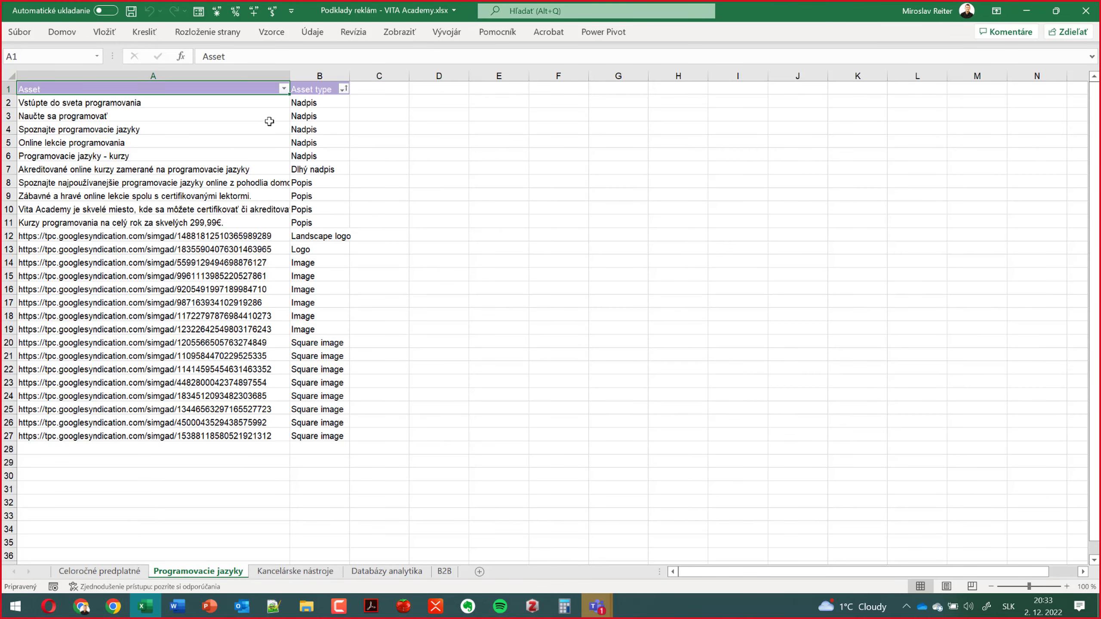
left_click_drag(317, 100, 314, 156)
left_click(314, 167)
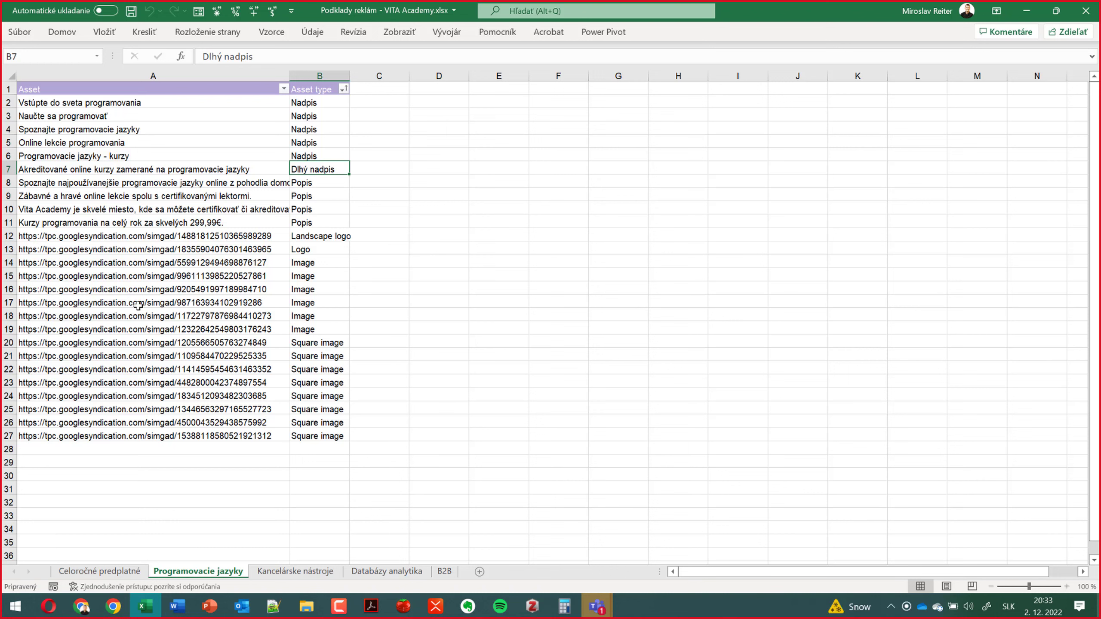
left_click(125, 577)
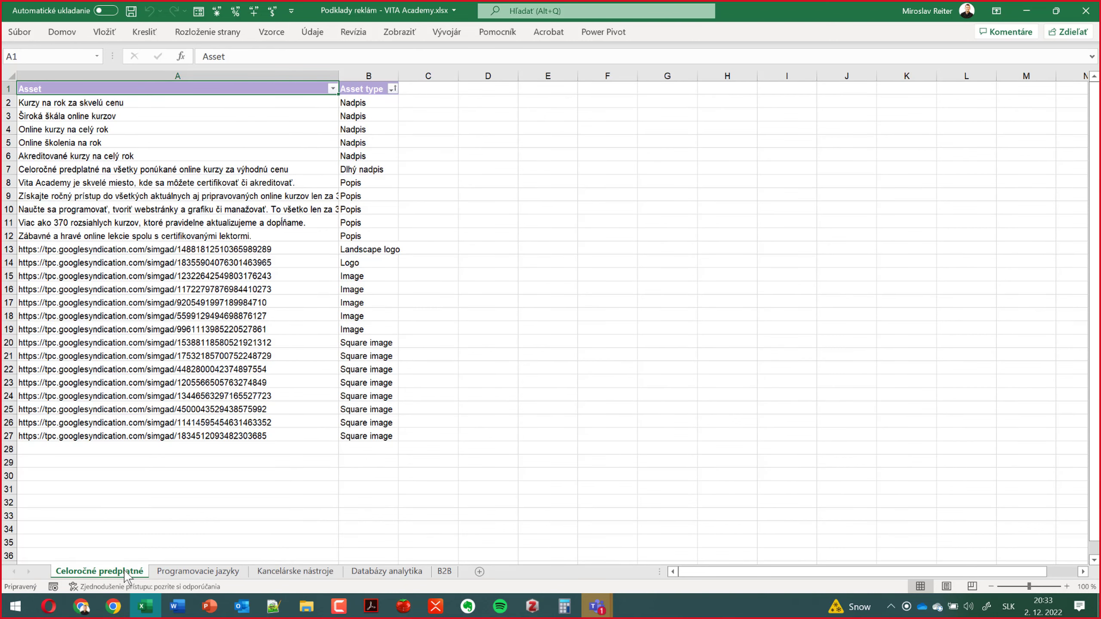
left_click(203, 572)
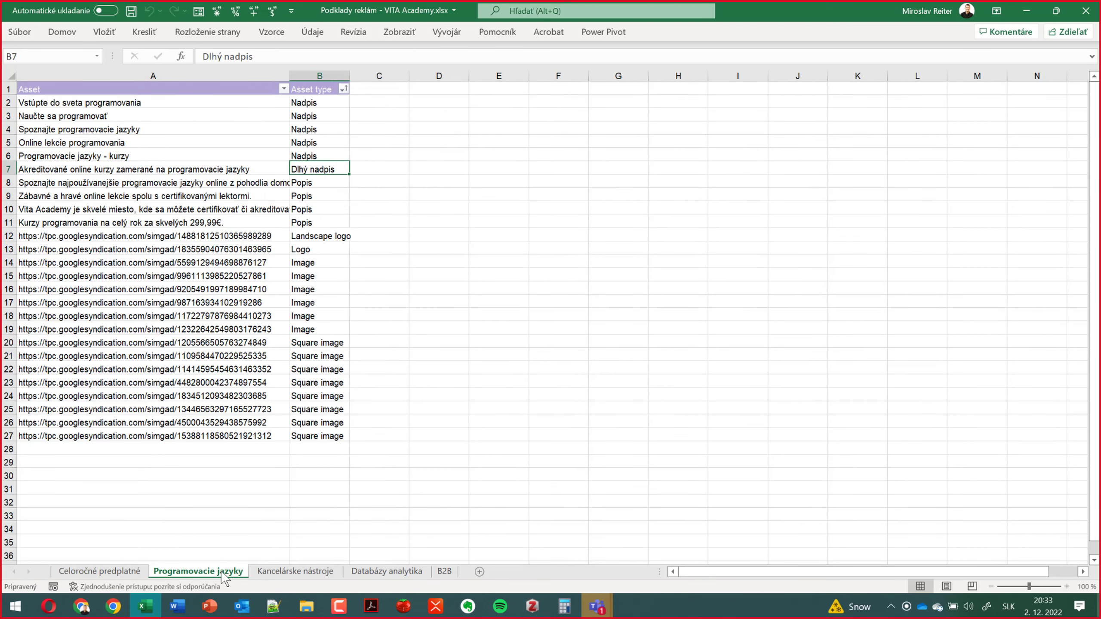
left_click(295, 573)
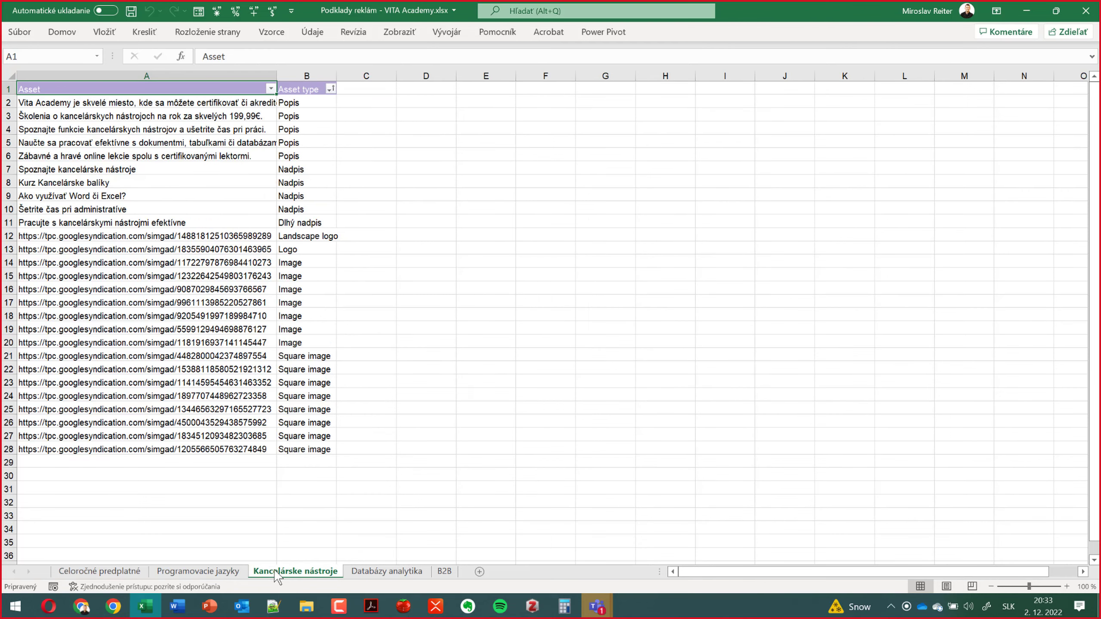
Step: Review the asset lists on the Databázy analytika and B2B sheets, and switch back to Google Ads
left_click(380, 572)
left_click(444, 573)
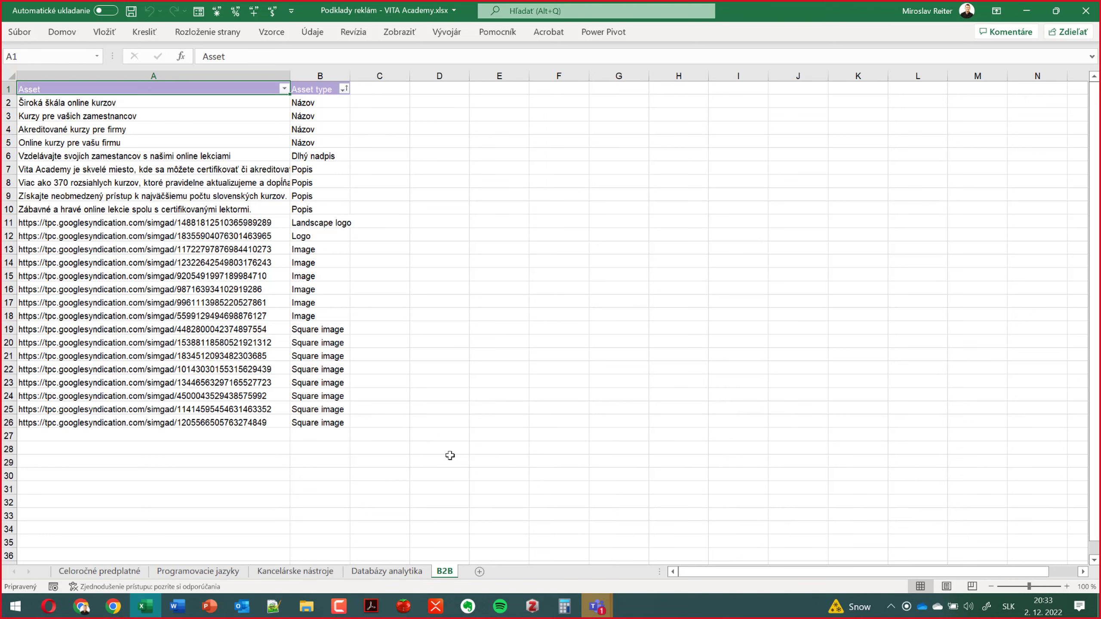
left_click(81, 607)
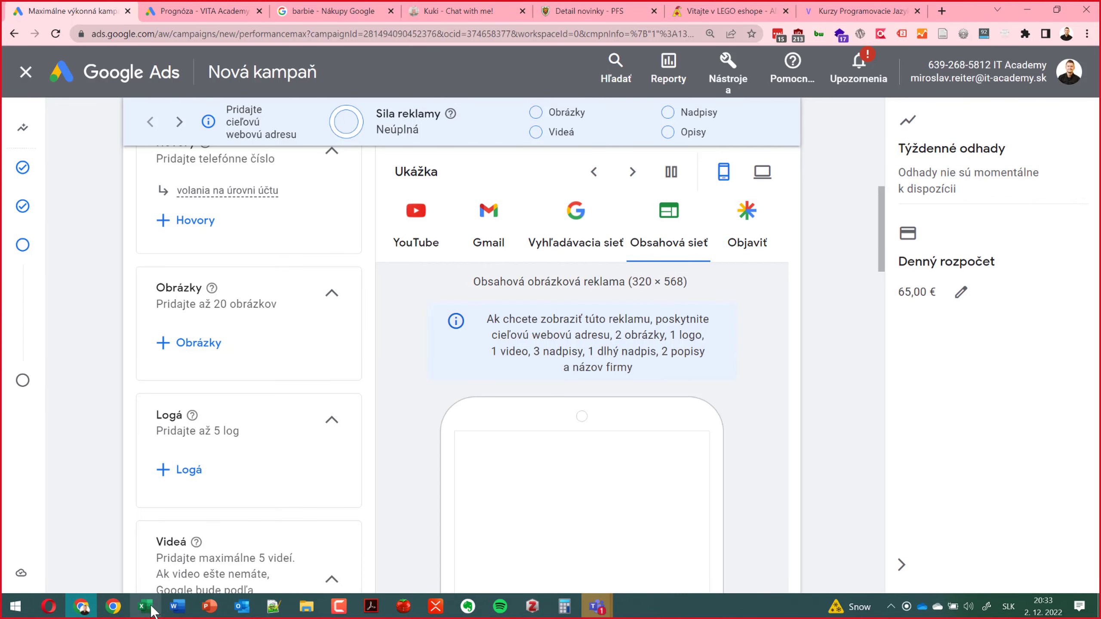
Step: Switch to the PowerPoint presentation to show the keyword table on slide 65, and return to Google Ads
left_click(210, 606)
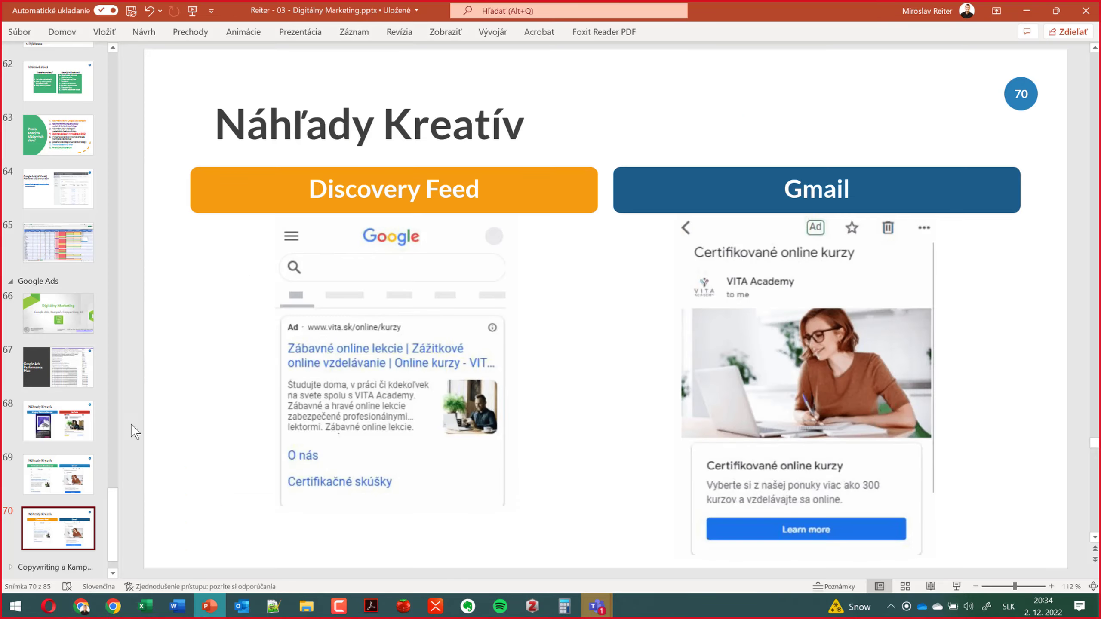
left_click(64, 240)
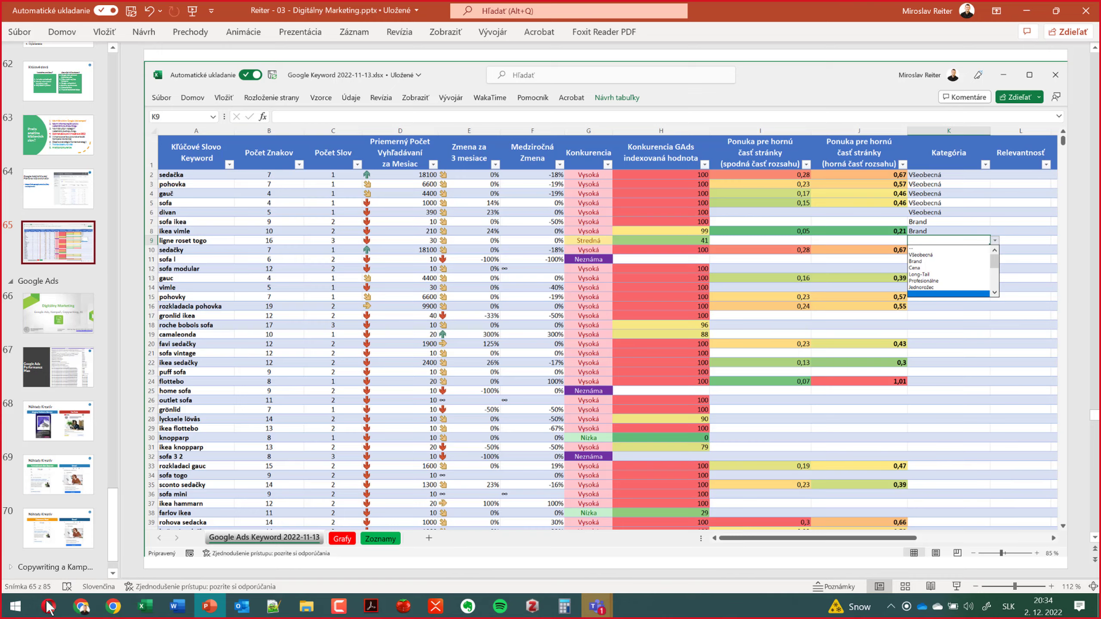
left_click(82, 607)
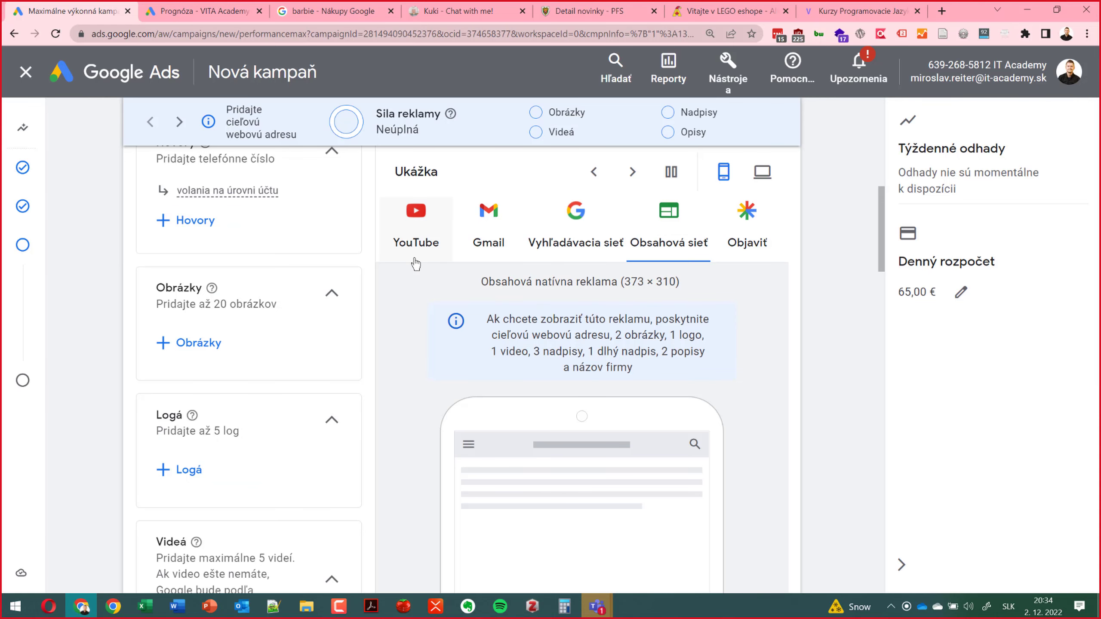
Step: Examine the image, logo, video, headline and description sections alongside the search network, Gmail and YouTube ad previews
scroll(424, 284, "up", 1)
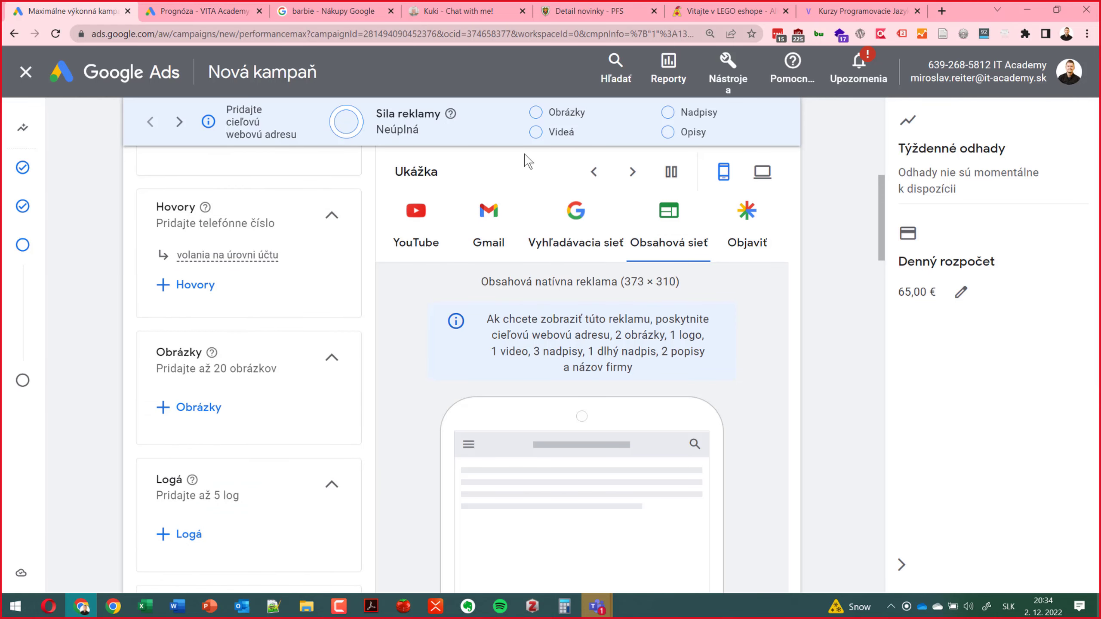
scroll(271, 349, "down", 8)
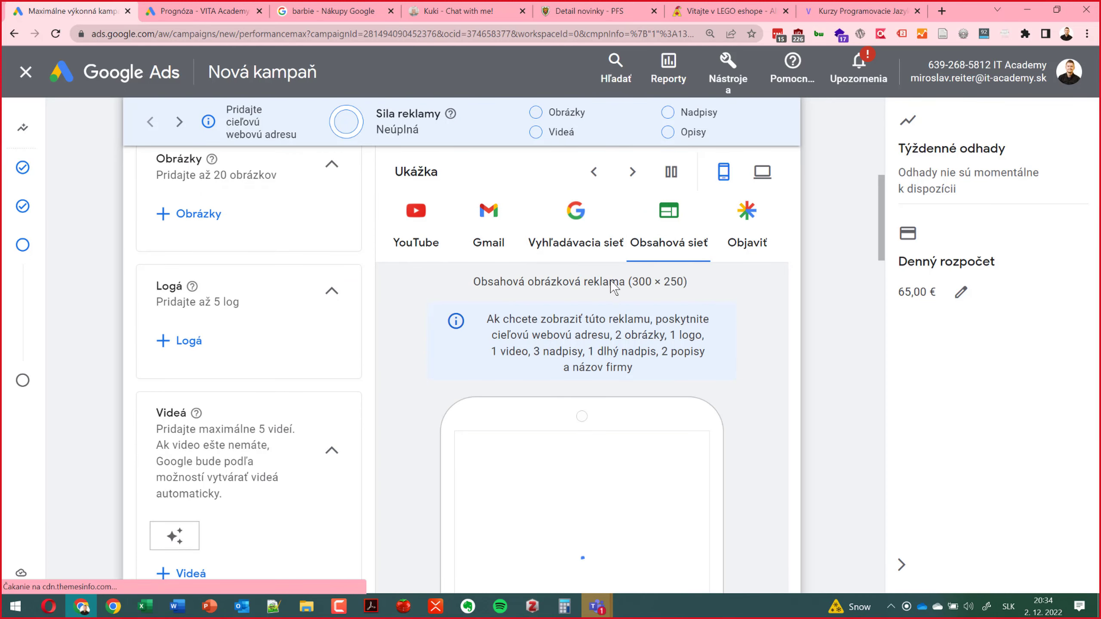
scroll(269, 348, "down", 3)
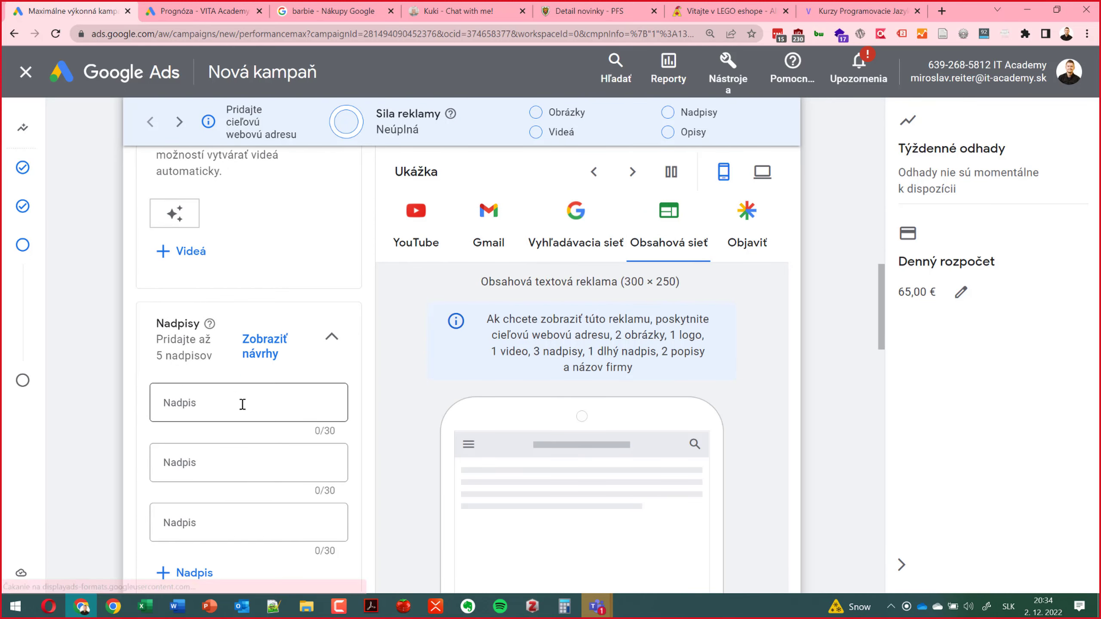
left_click(572, 236)
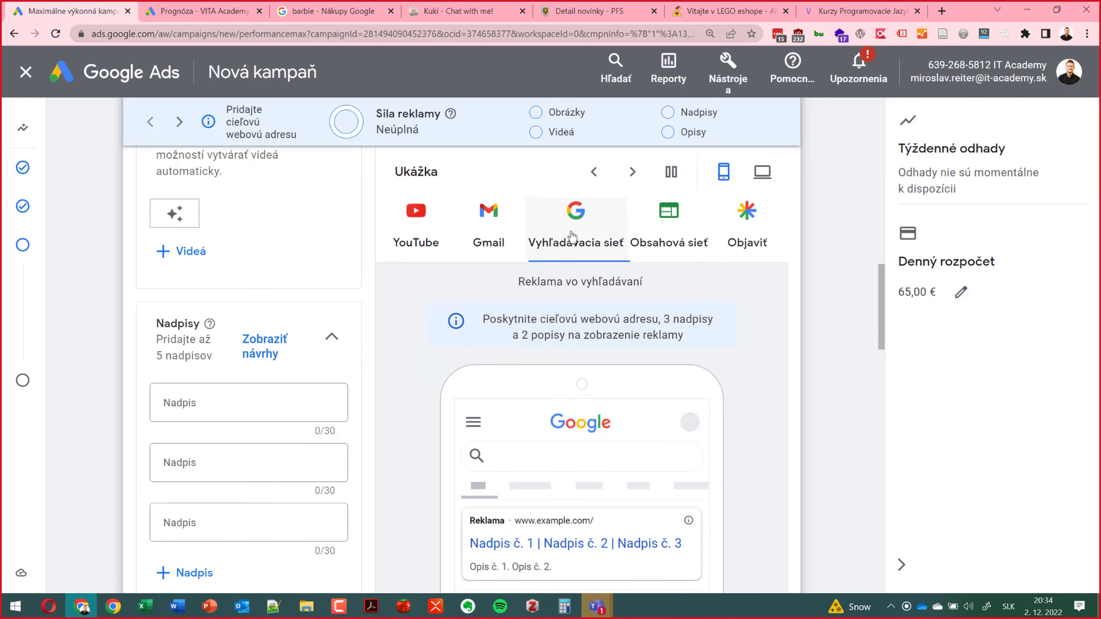
scroll(563, 225, "down", 1)
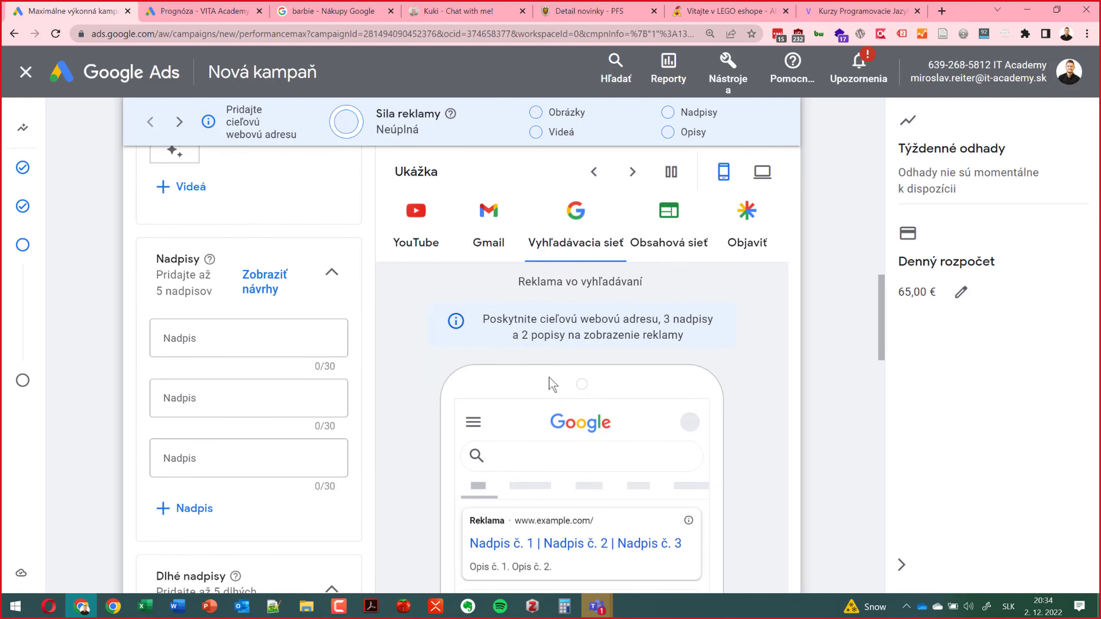
scroll(551, 383, "down", 3)
left_click(480, 228)
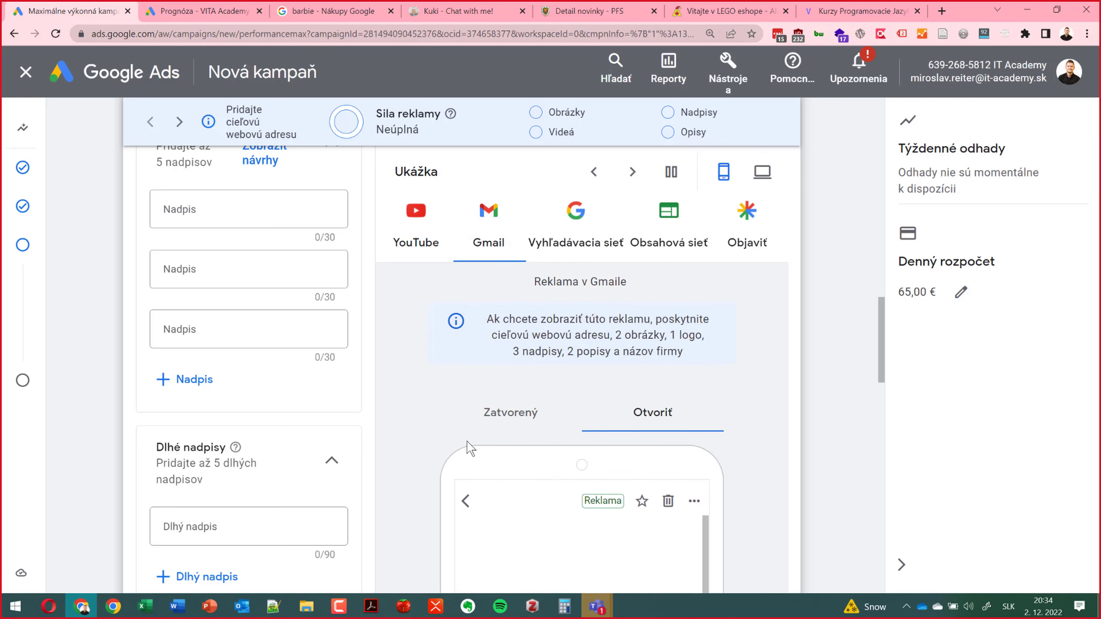
scroll(511, 417, "down", 3)
left_click(414, 242)
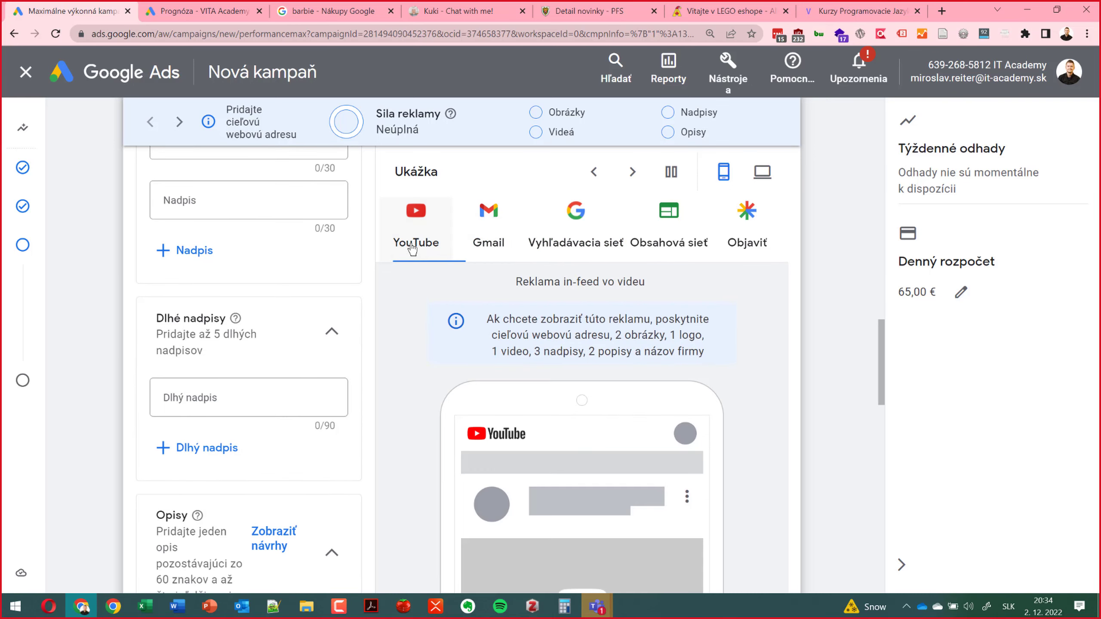
scroll(485, 353, "down", 3)
scroll(486, 356, "up", 3)
scroll(485, 356, "up", 6)
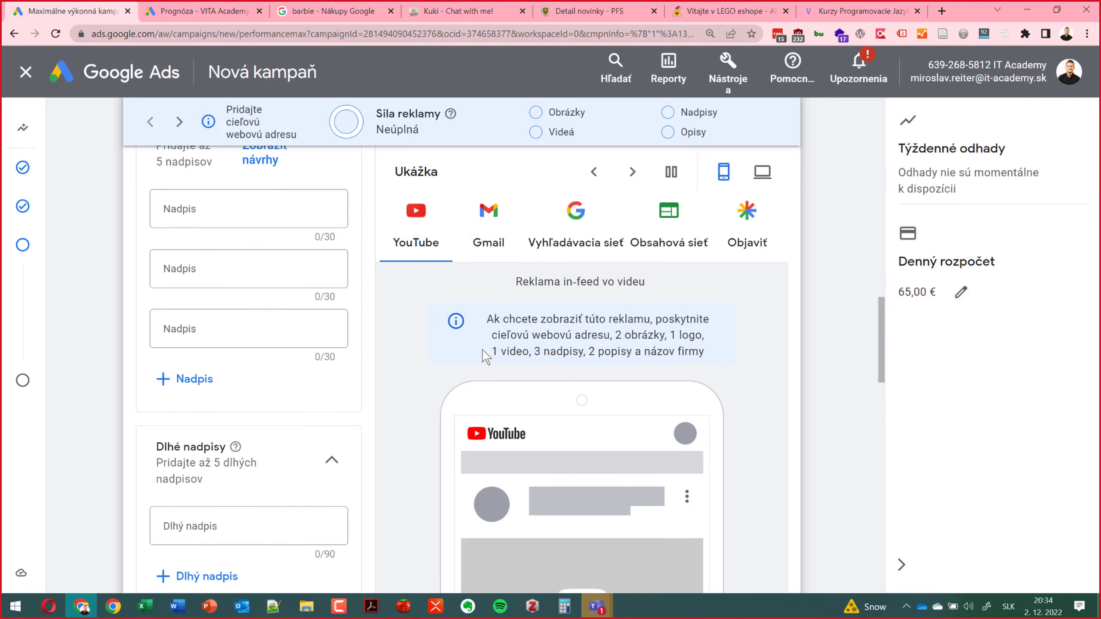
scroll(486, 356, "up", 4)
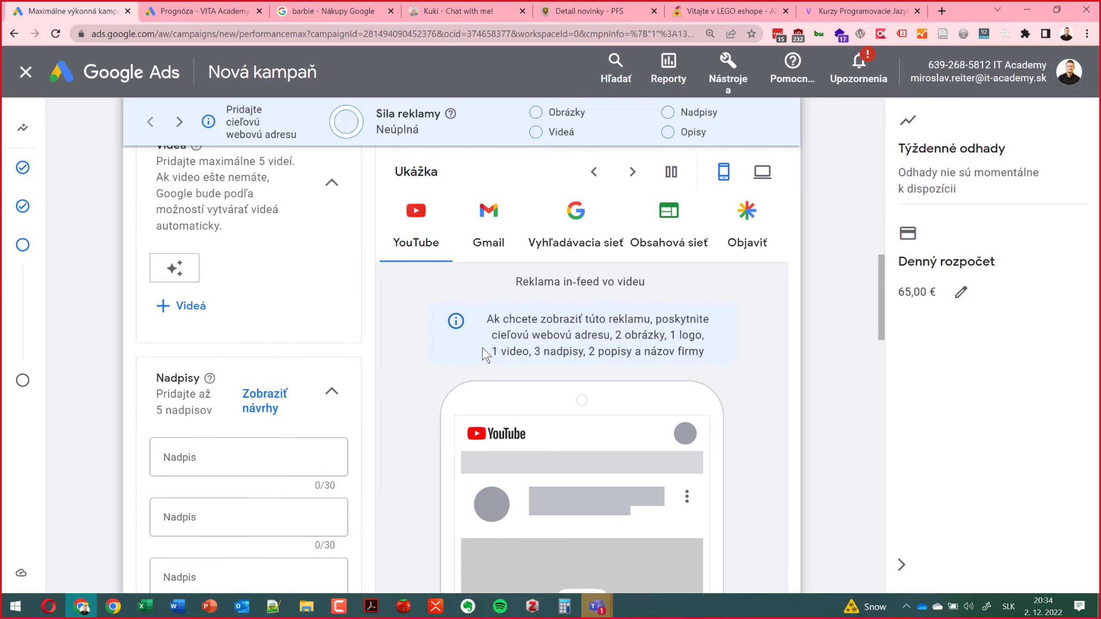
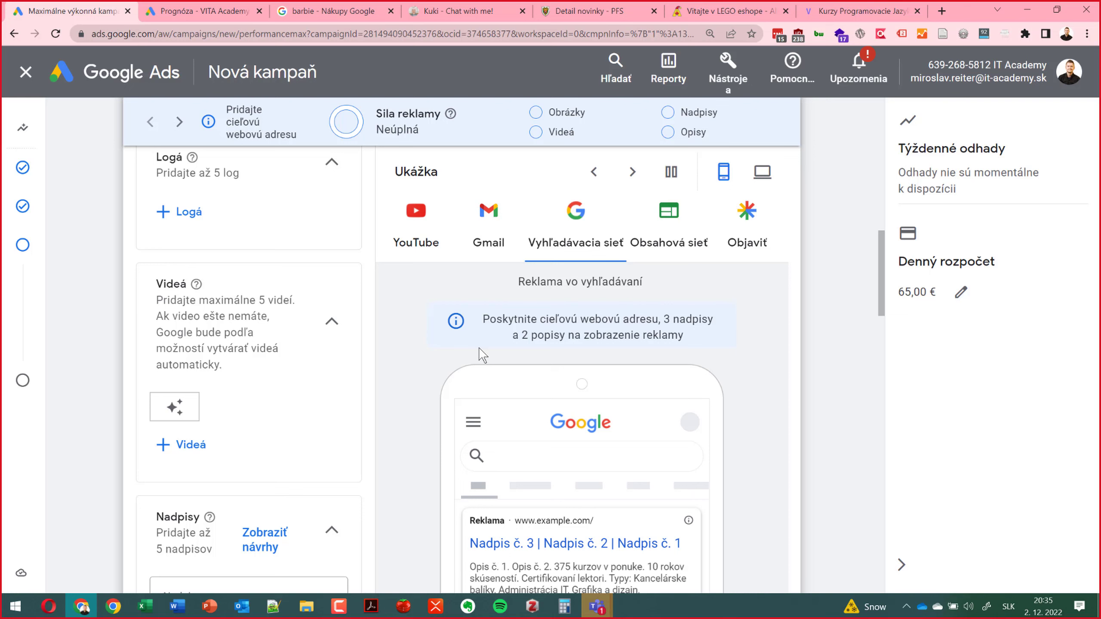
Step: View the ad previews for the display network, Discover, YouTube and Gmail
left_click(640, 235)
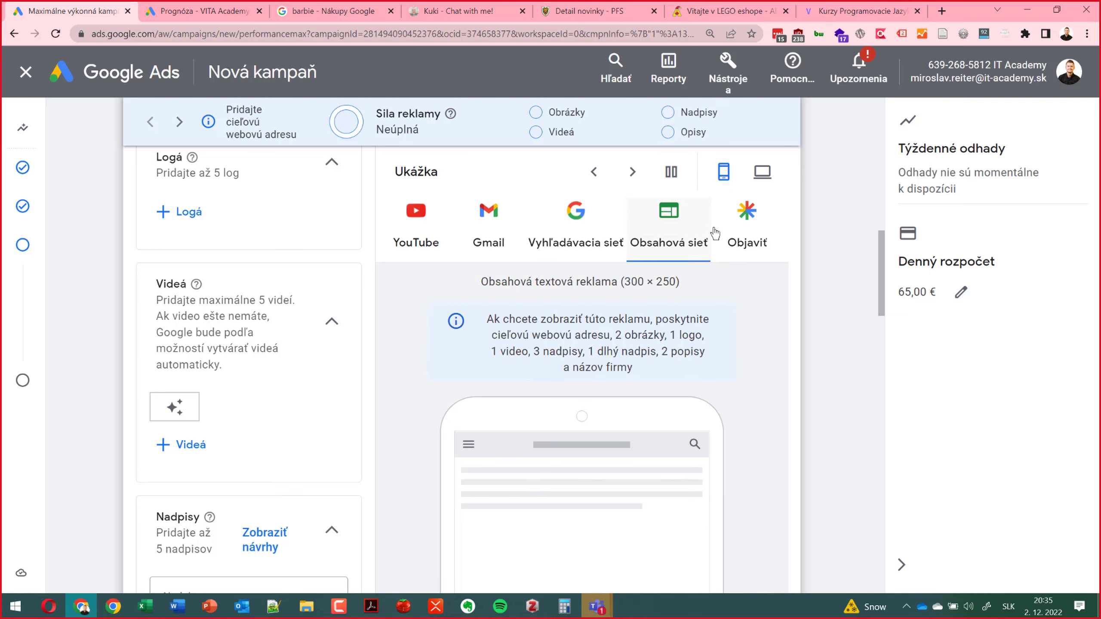
left_click(745, 237)
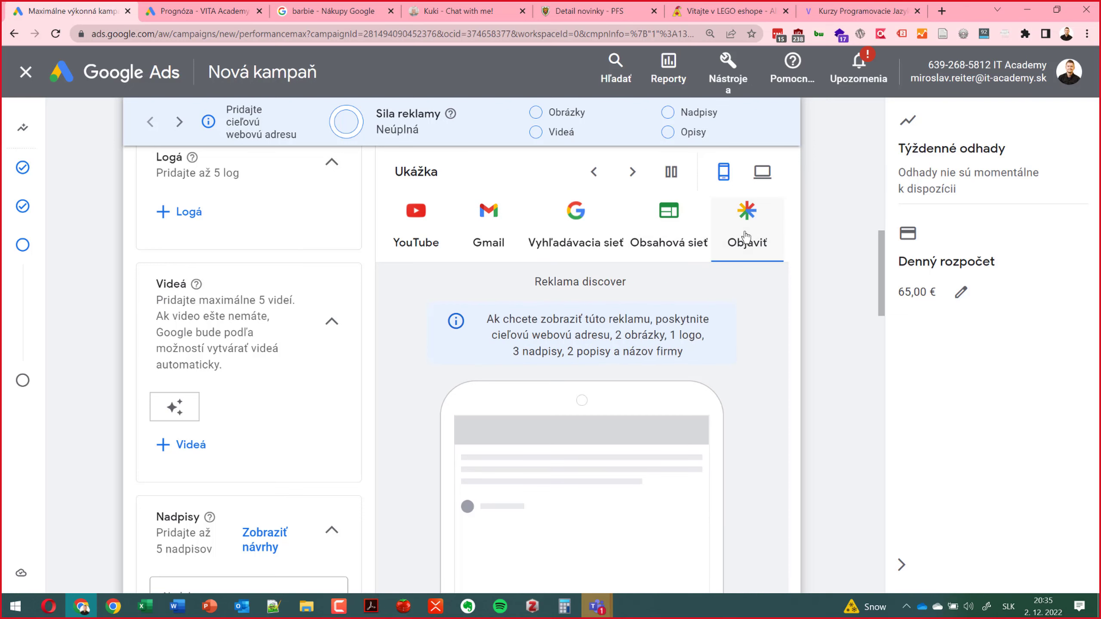
left_click(405, 219)
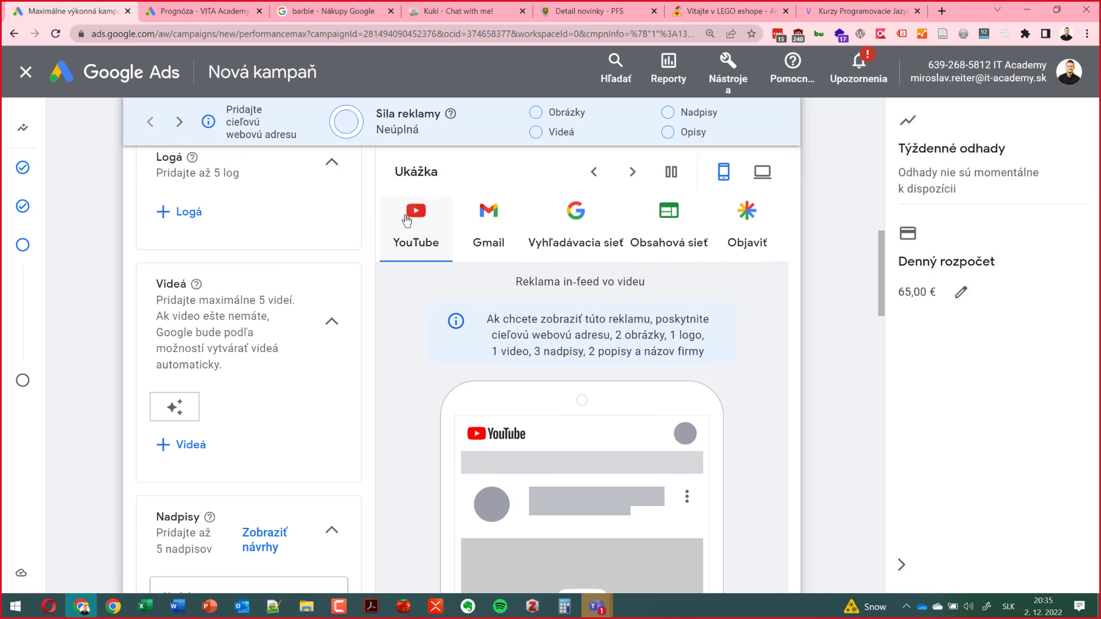
left_click(503, 209)
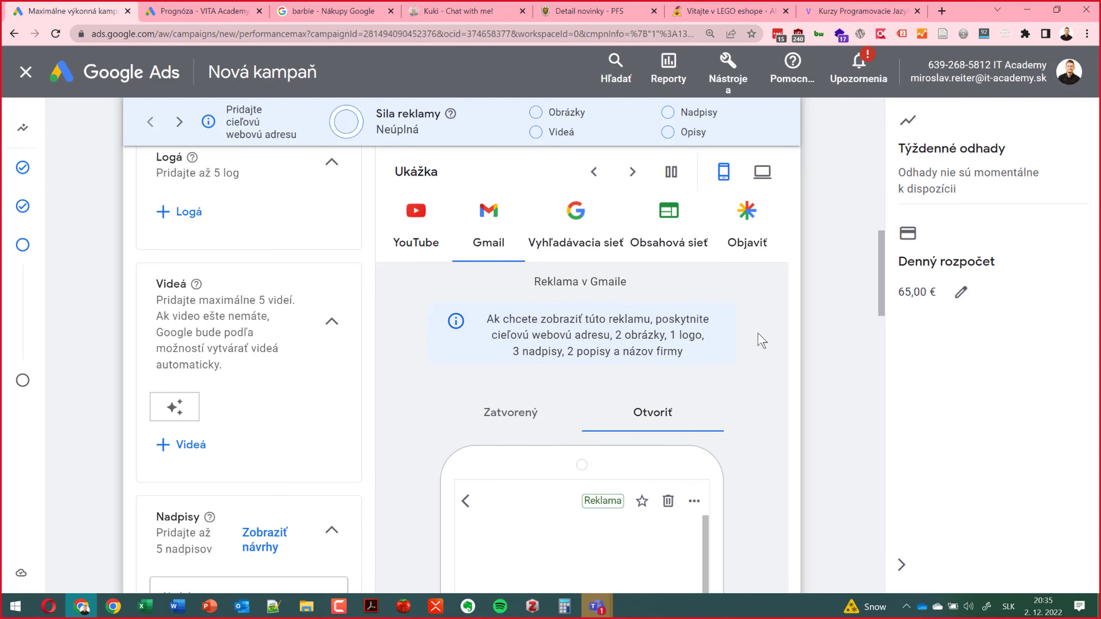
scroll(761, 342, "down", 4)
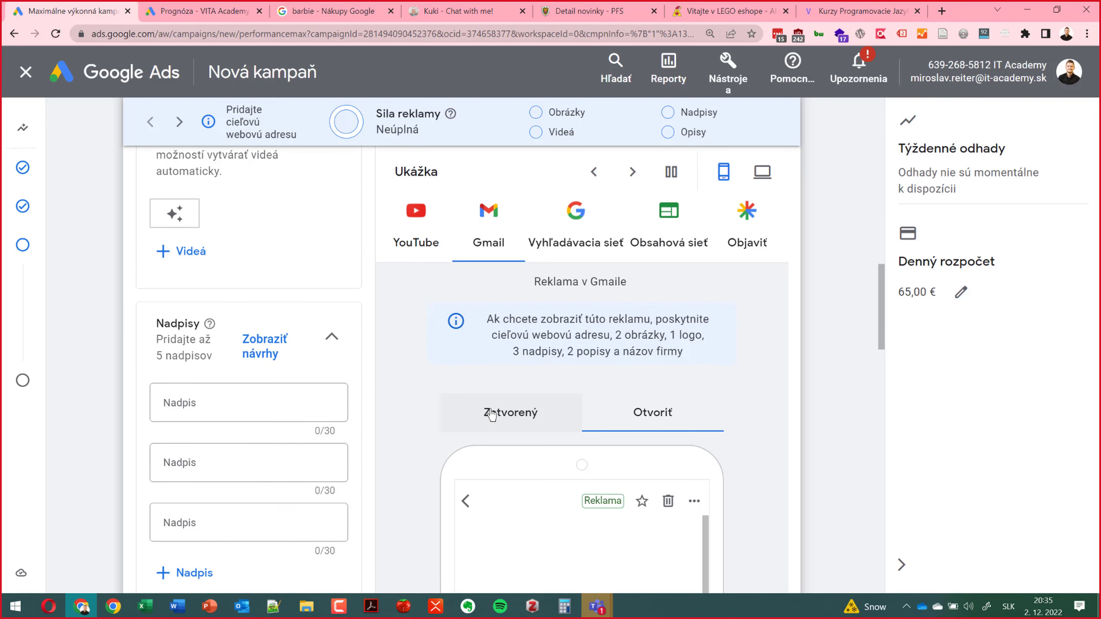
Step: Switch to the PowerPoint presentation and show the copy.ai screenshot on slide 71 in the copywriting section
left_click(209, 607)
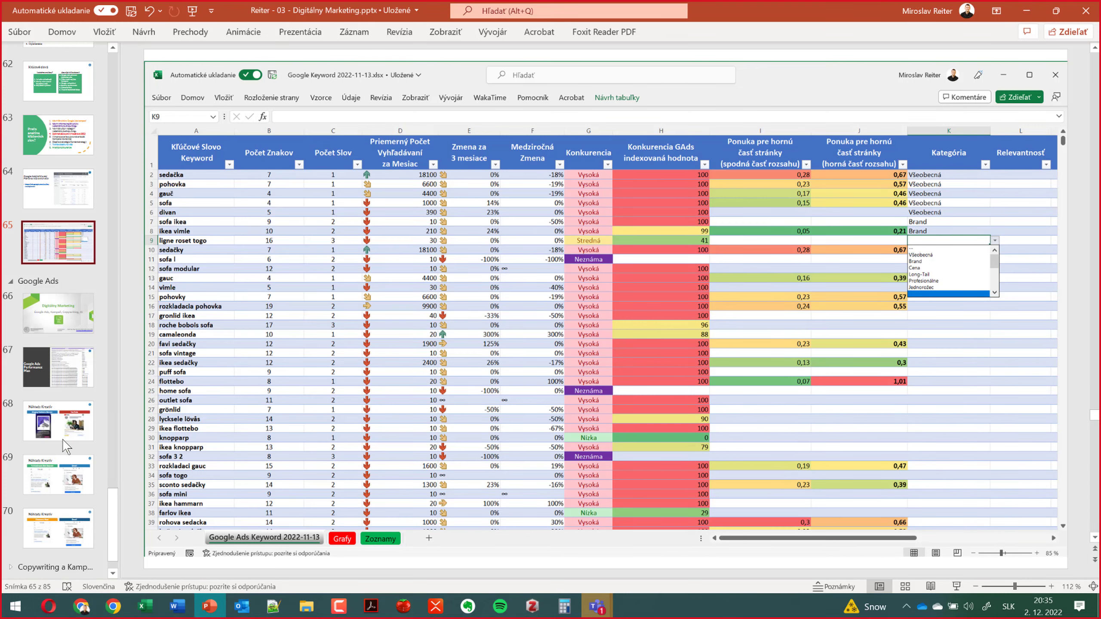
scroll(64, 445, "up", 3)
scroll(65, 445, "up", 5)
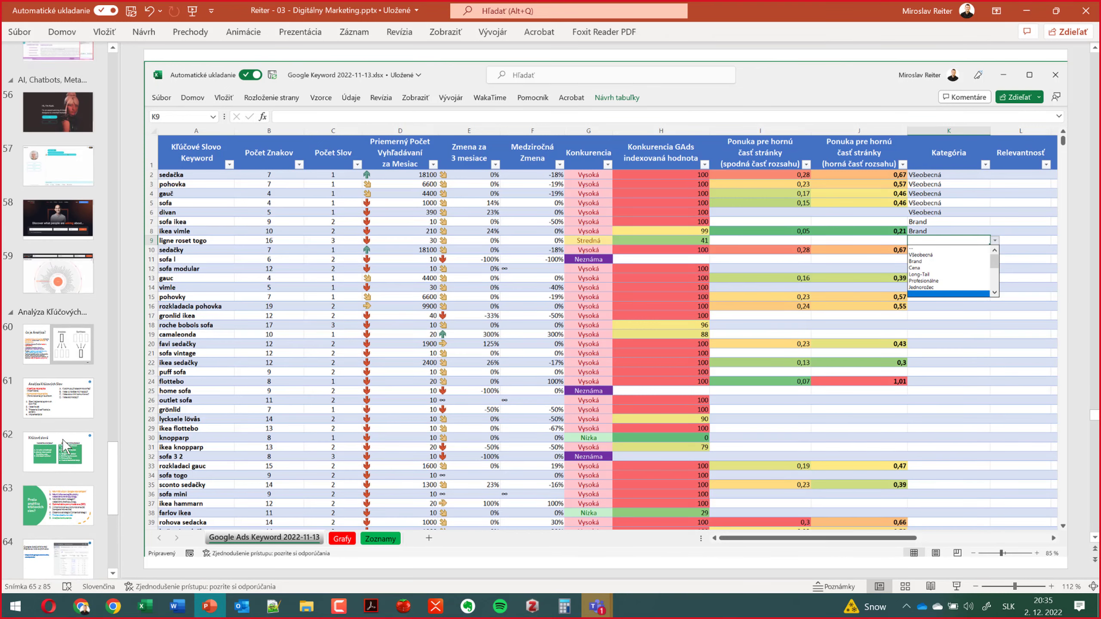
scroll(35, 444, "up", 3)
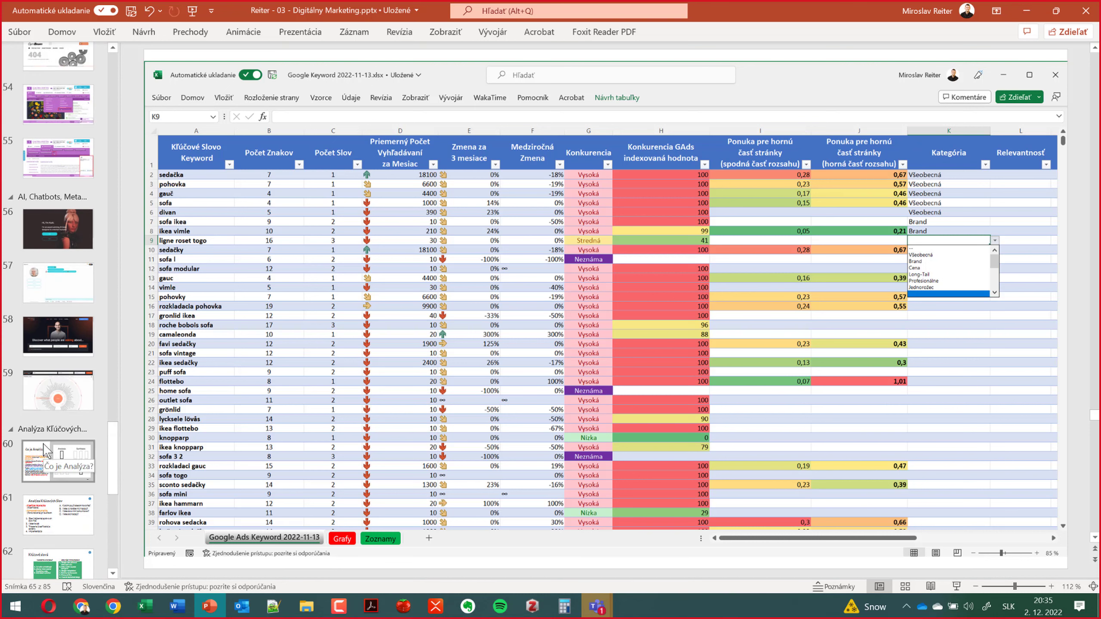
scroll(47, 451, "down", 9)
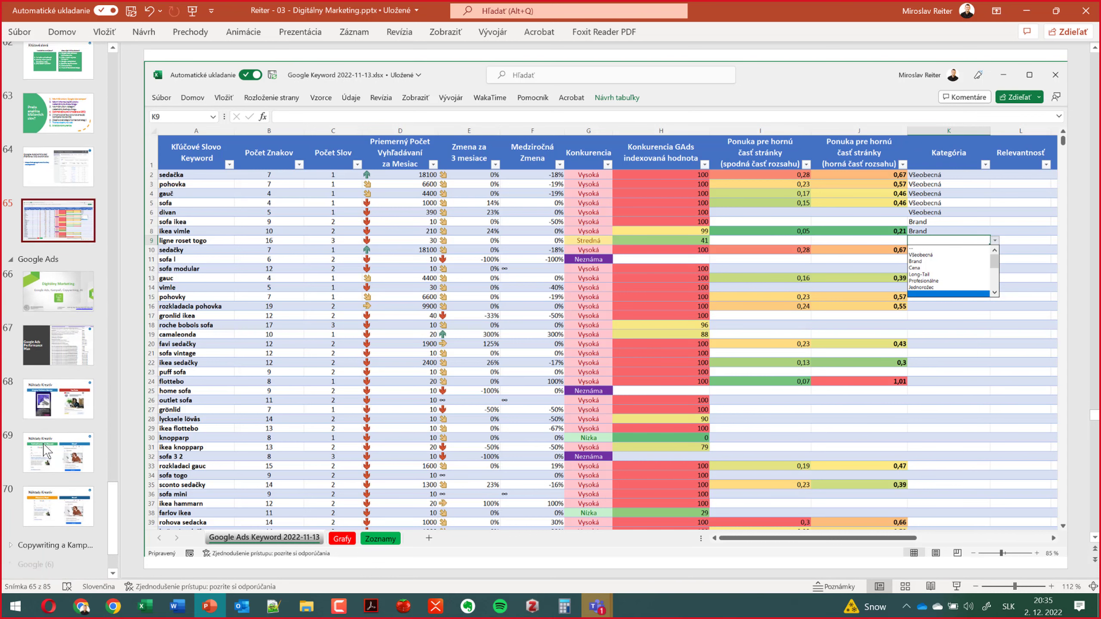
scroll(43, 444, "down", 1)
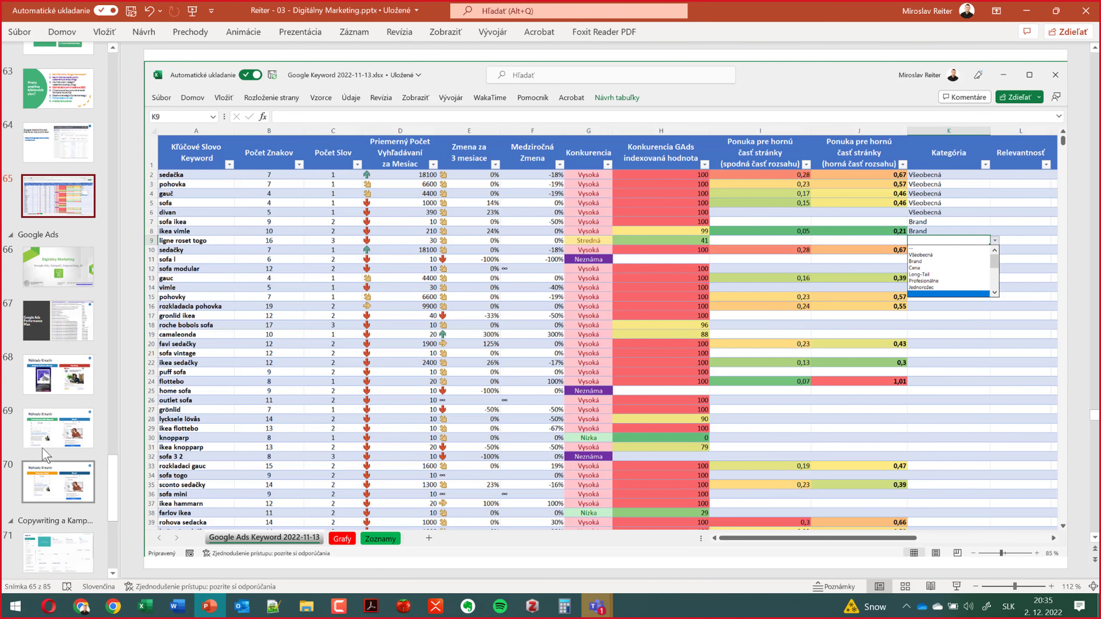
scroll(47, 456, "down", 4)
left_click(59, 461)
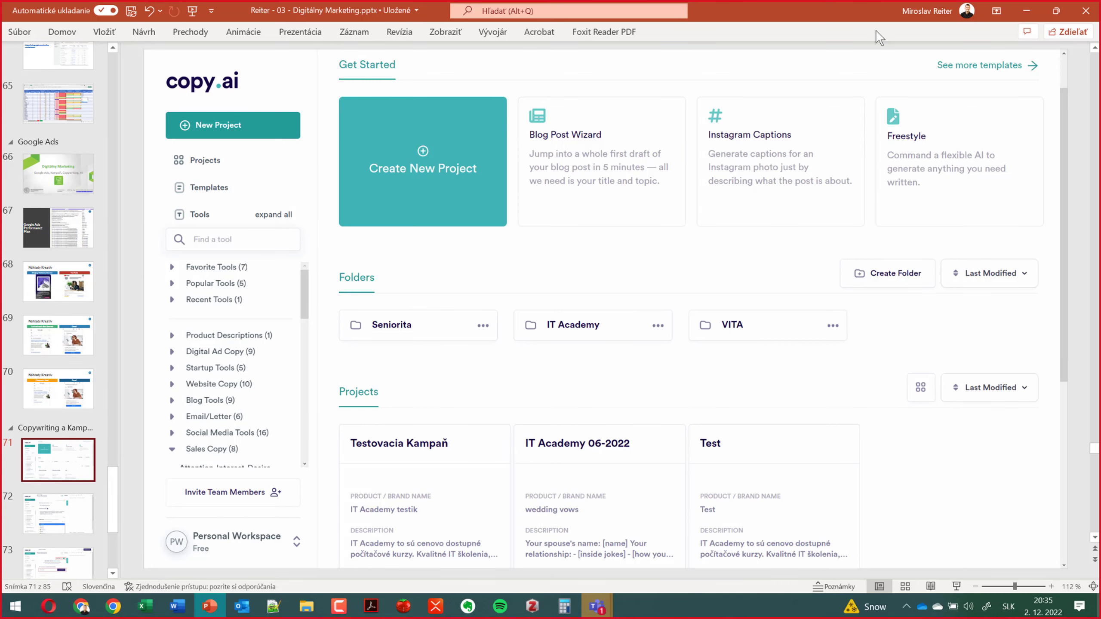
Step: Switch to Chrome and open the copy.ai website in a new tab
key("alt+Tab")
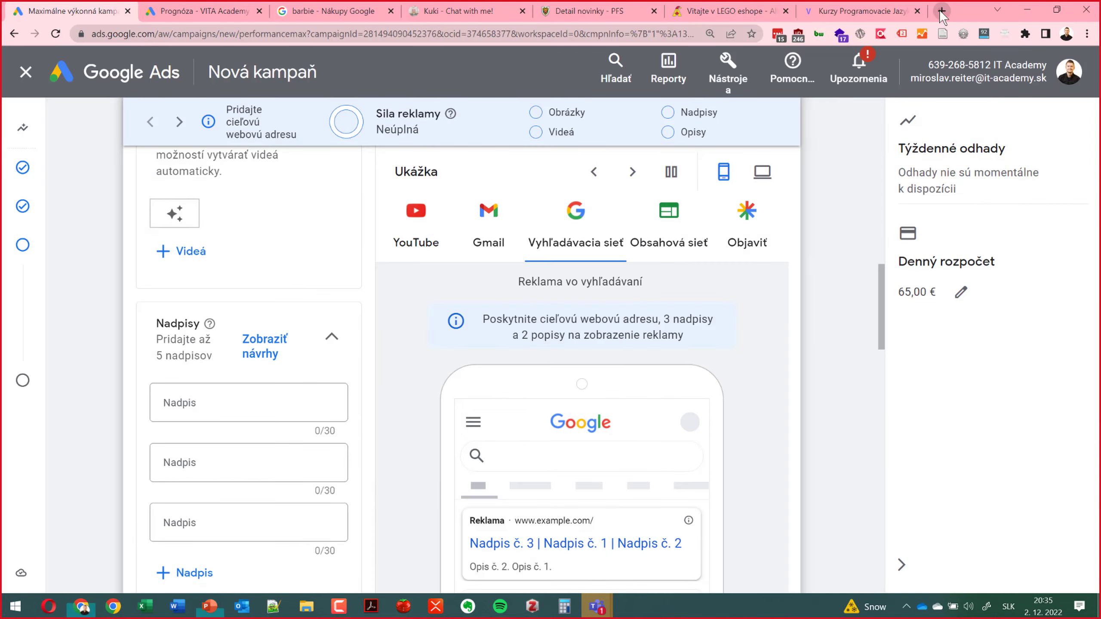
left_click(941, 11)
type("copy.ai")
key("Return")
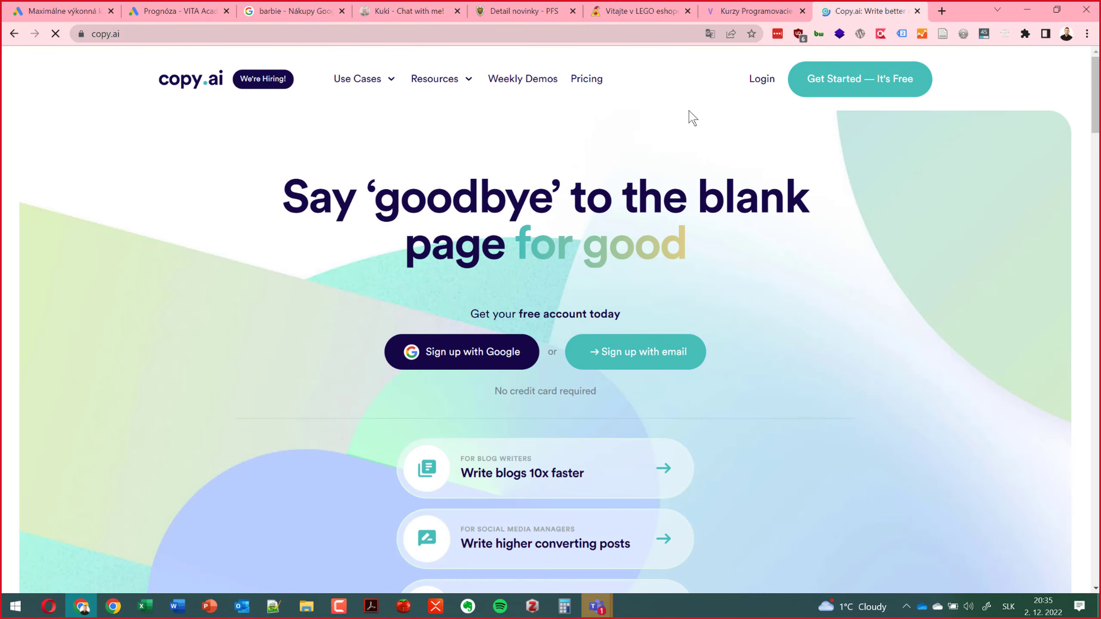
Step: Allow all cookies on the copy.ai login page and log in with the it-academy.sk Google account
left_click(759, 87)
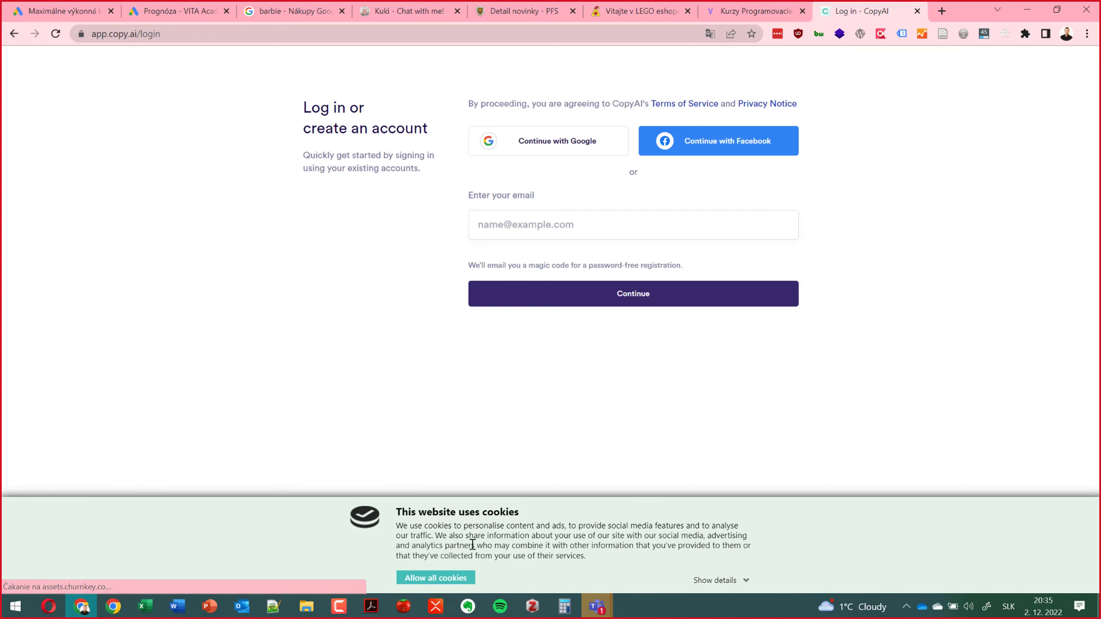
left_click(459, 579)
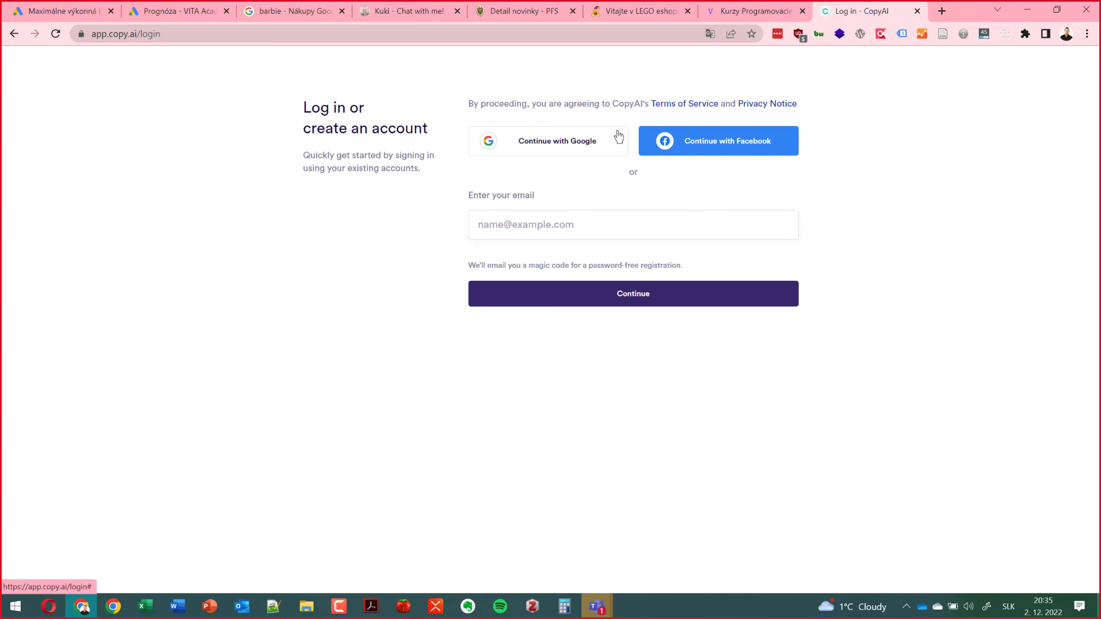
left_click(559, 144)
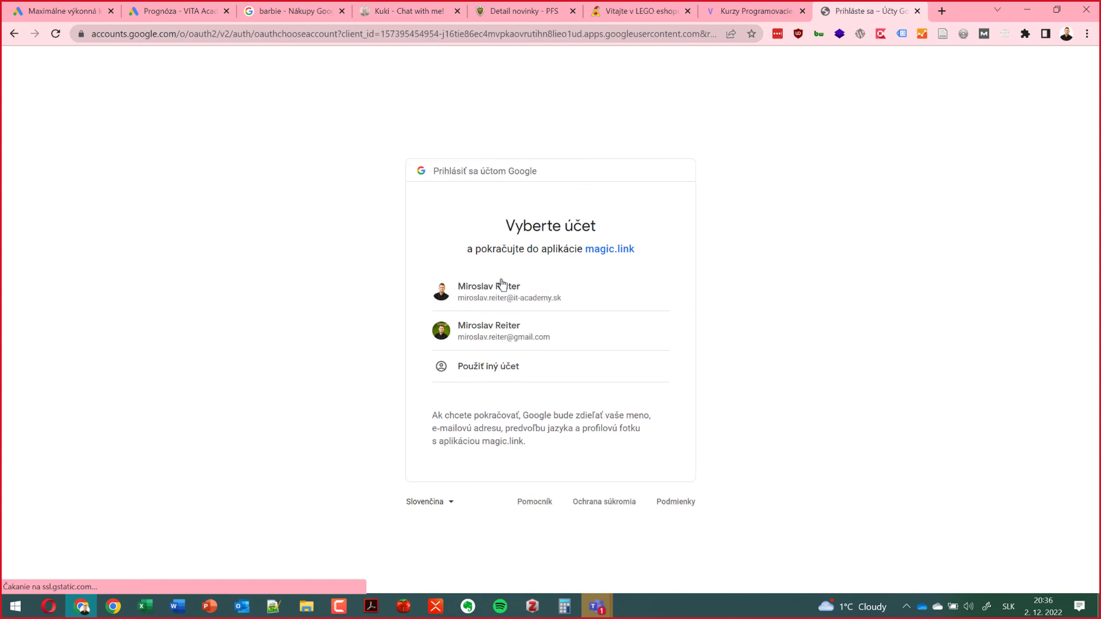
left_click(501, 286)
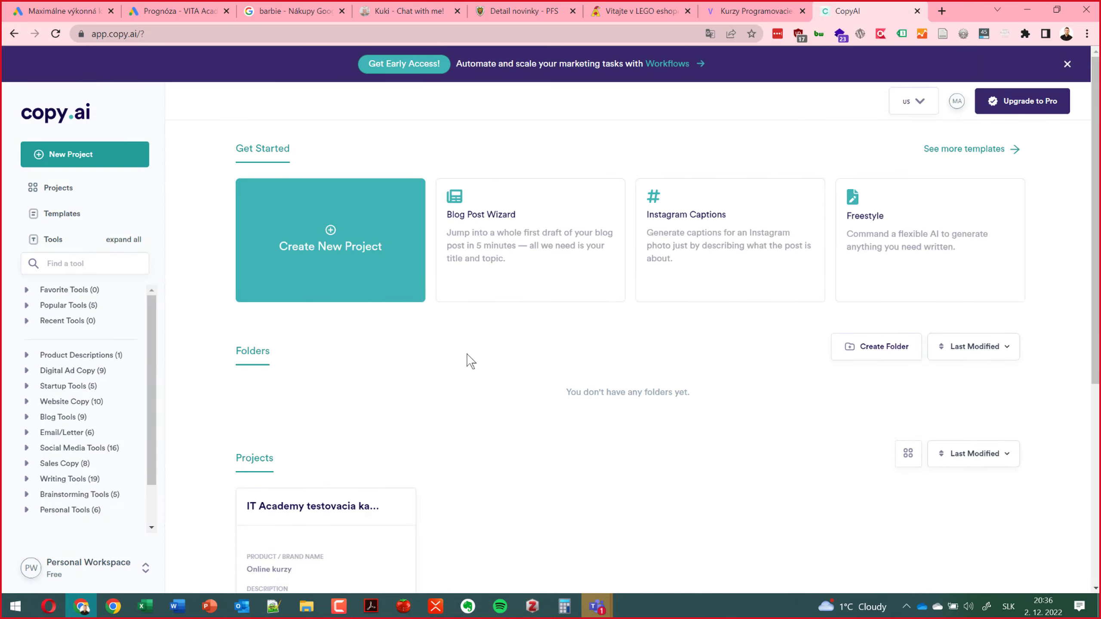
Step: Dismiss the Workflows banner and create a new copy.ai project, ending with a switch to PowerPoint
left_click(1067, 63)
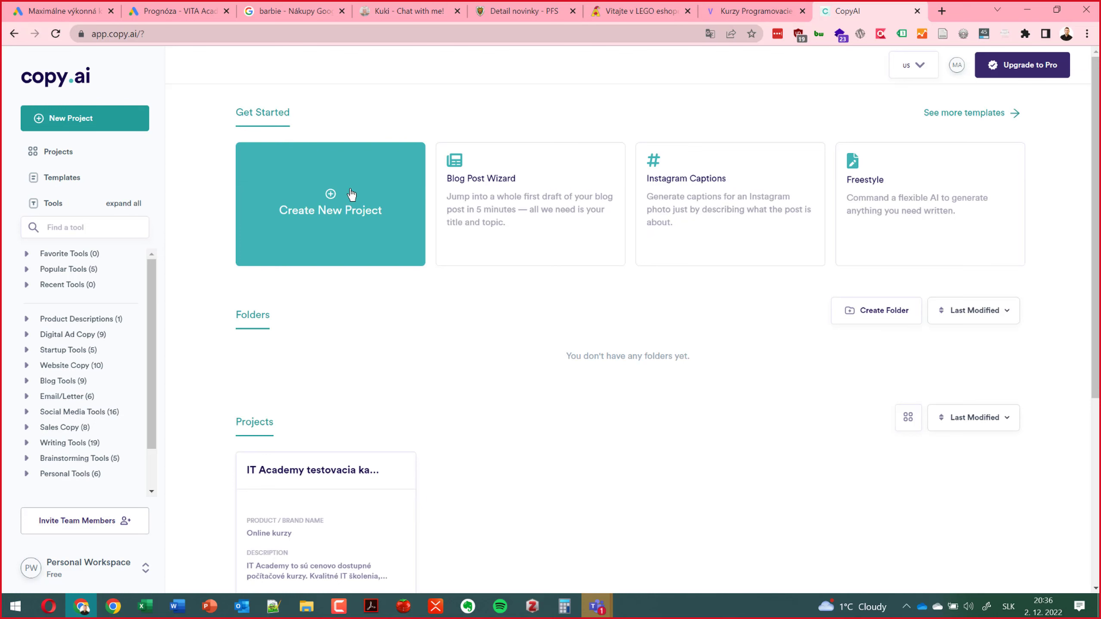
left_click(321, 191)
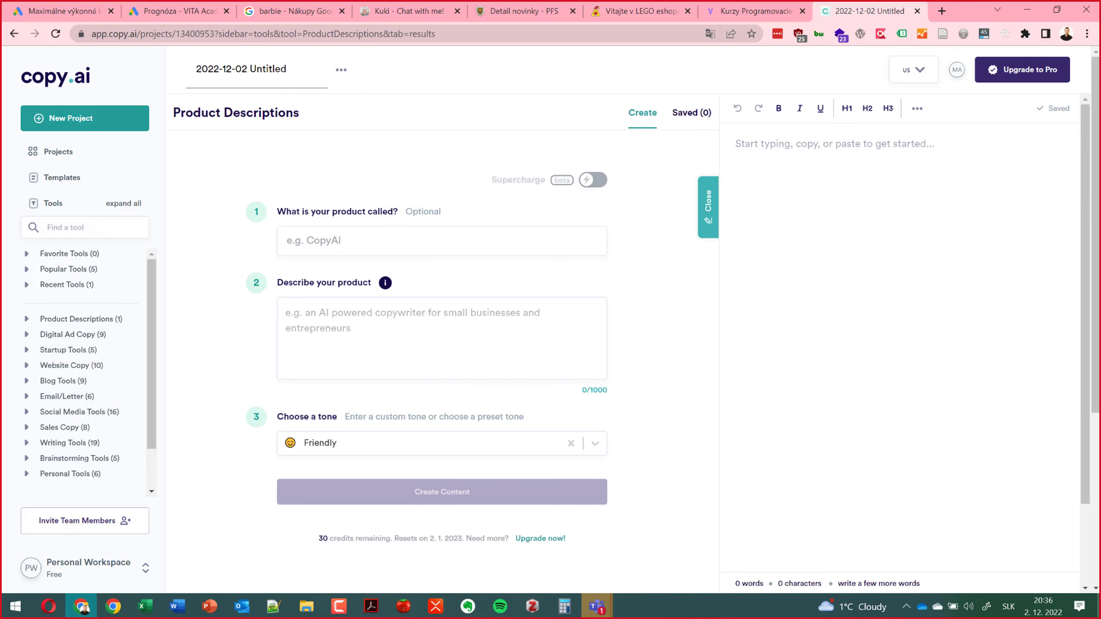
key("alt+Tab")
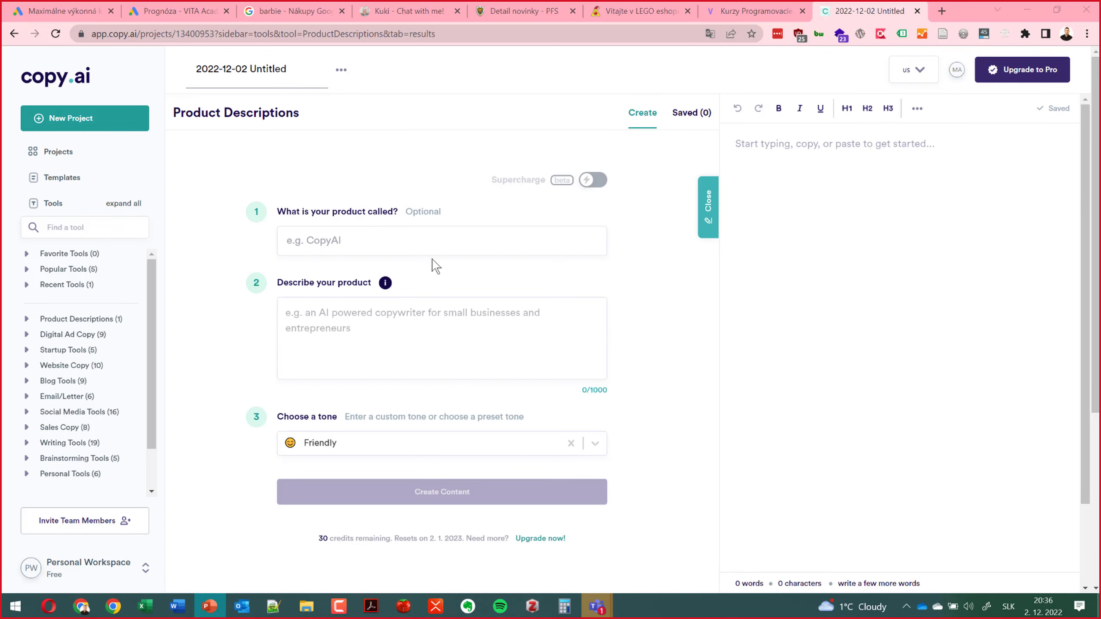
Step: View the copy.ai project in full screen and name the product "PPC Kampaň Online Kurzy"
left_click(428, 246)
key("F11")
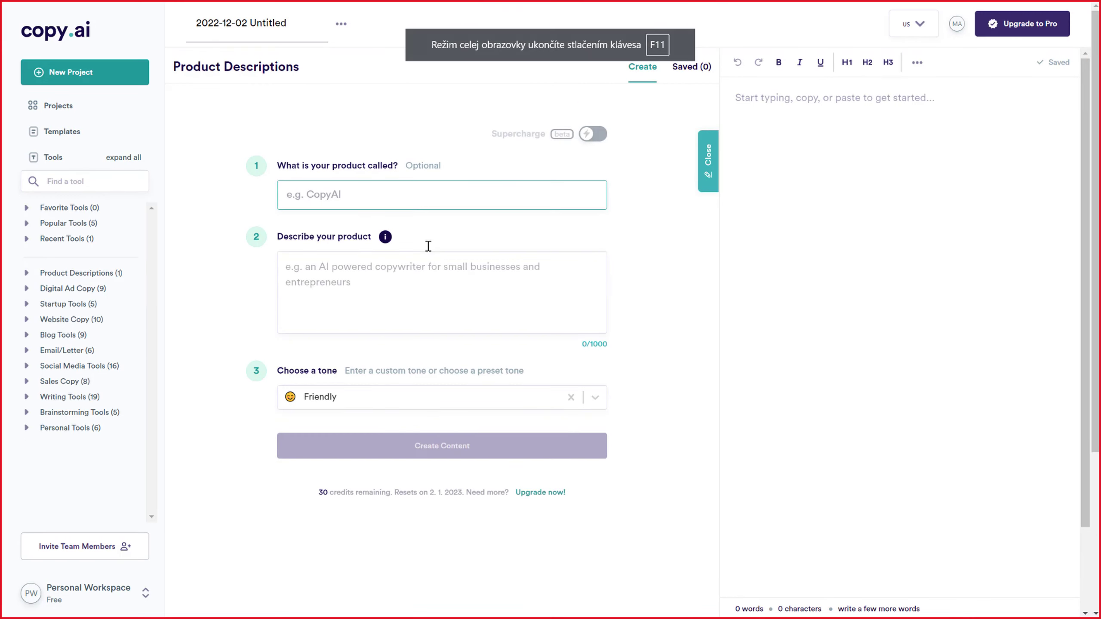
type("PPC Kampaň")
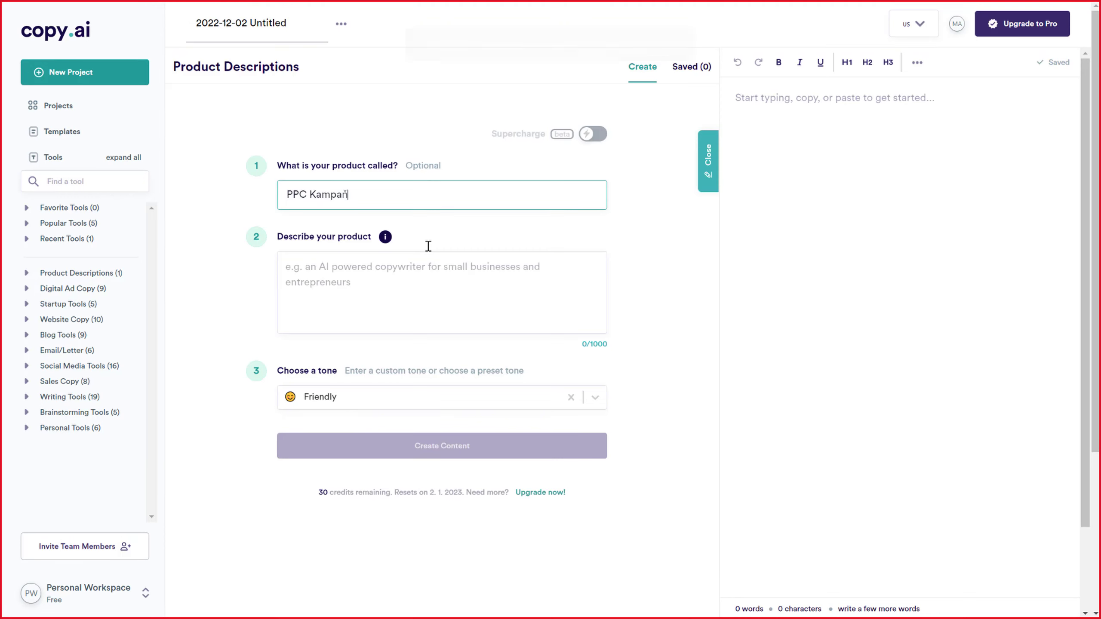
type(" Online Kurzy")
Step: Look through the preset tone options for the product description and keep the Friendly tone
left_click(446, 402)
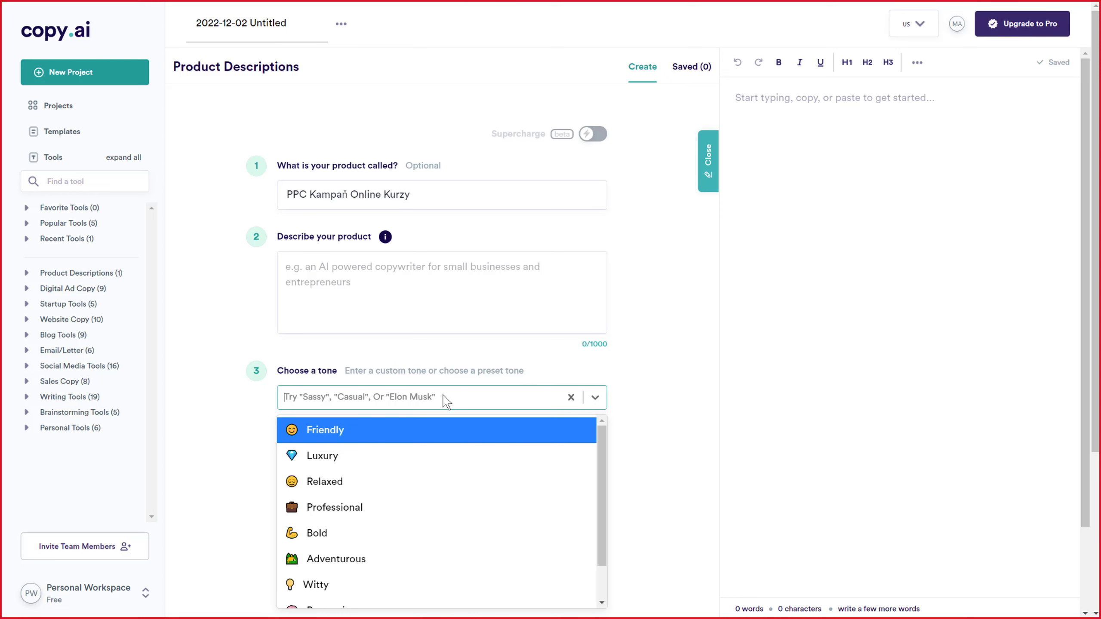
scroll(443, 432, "down", 3)
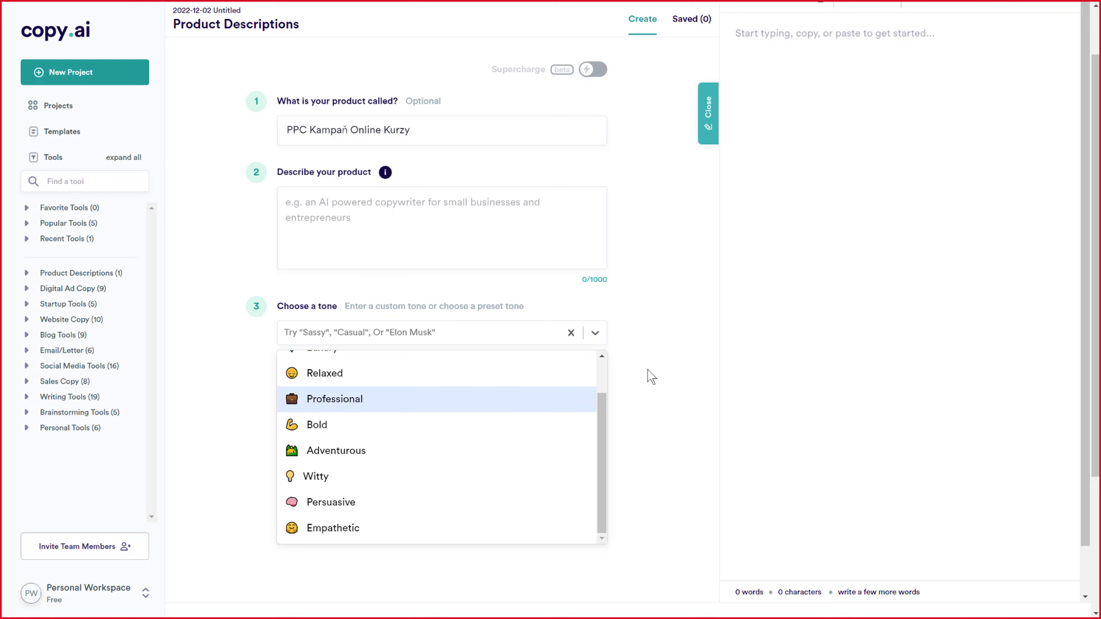
left_click(729, 336)
scroll(688, 337, "up", 2)
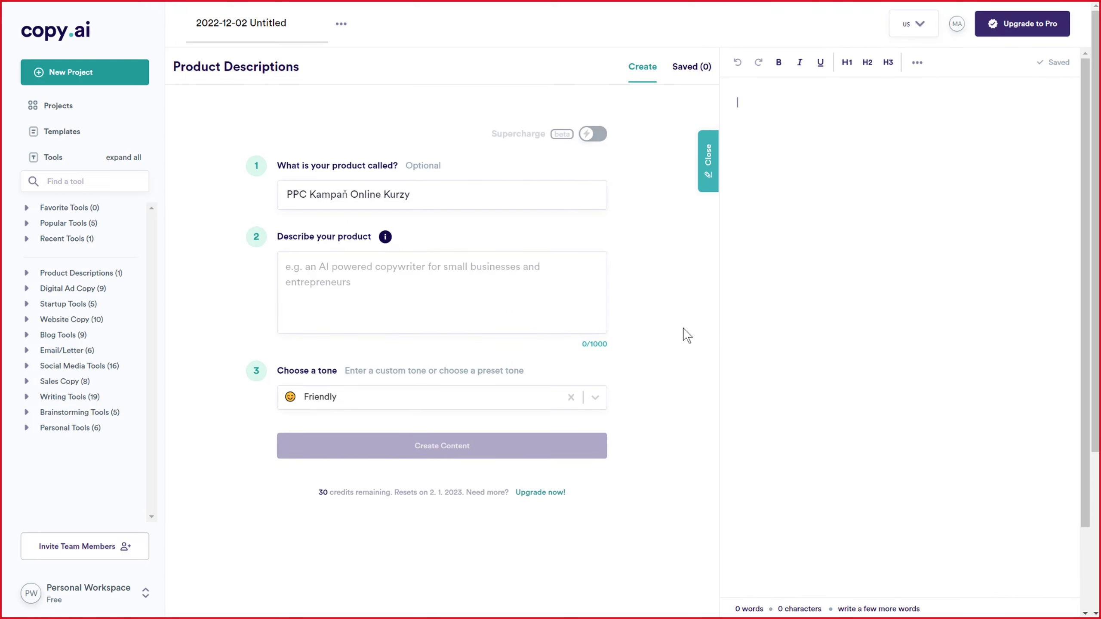
Step: Turn on Supercharge for the project, leave full screen, and copy the VITA Academy homepage address
left_click(592, 136)
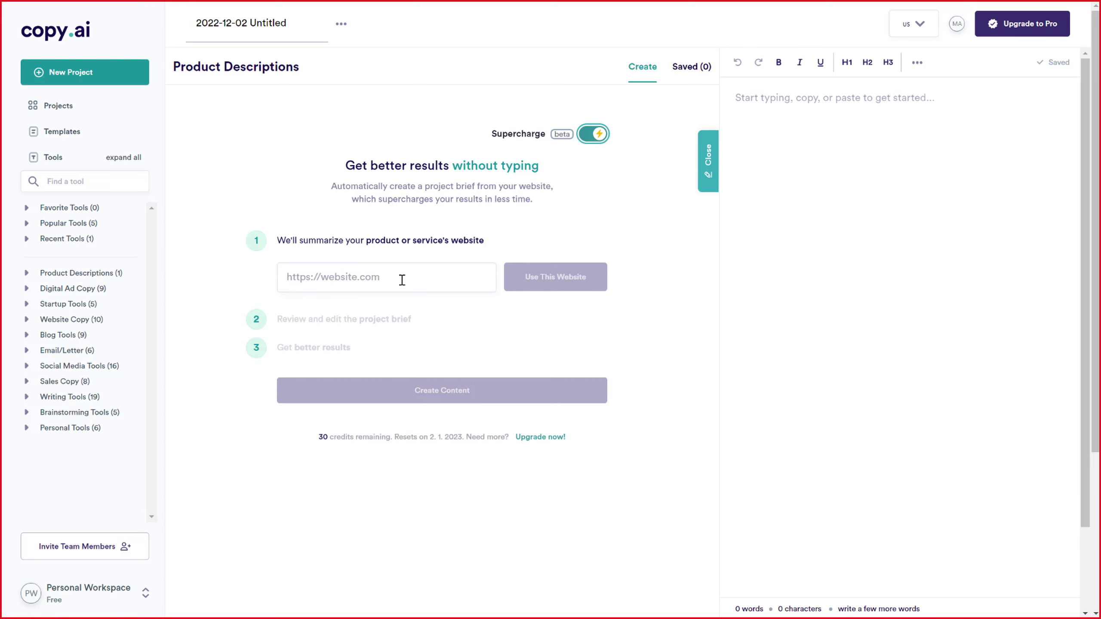
key("F11")
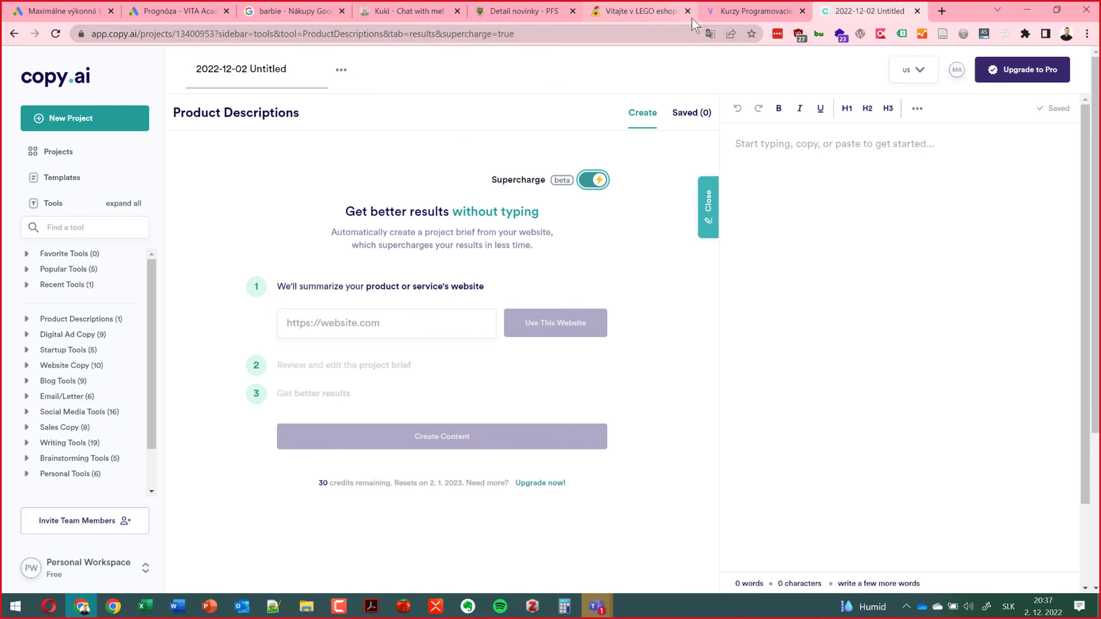
left_click(738, 12)
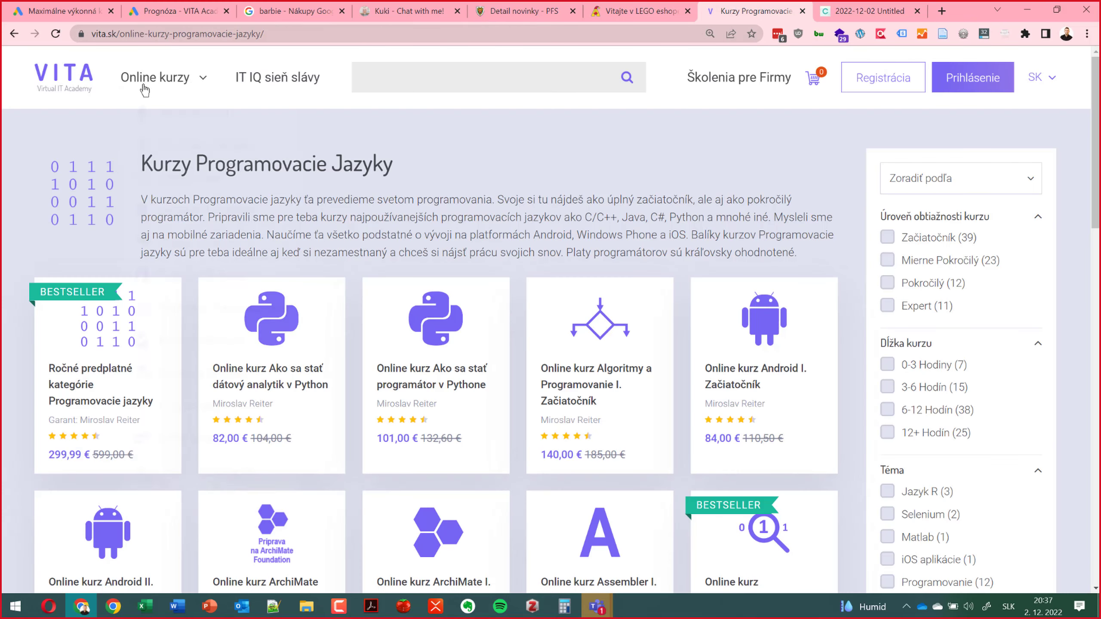
left_click(73, 80)
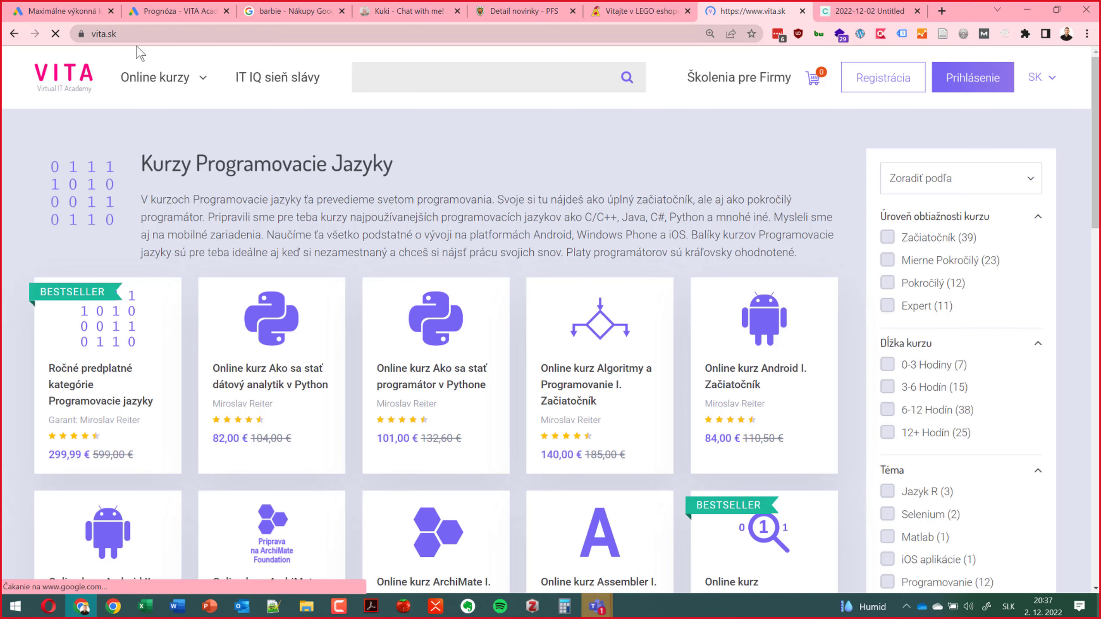
left_click(139, 34)
key("ctrl+c")
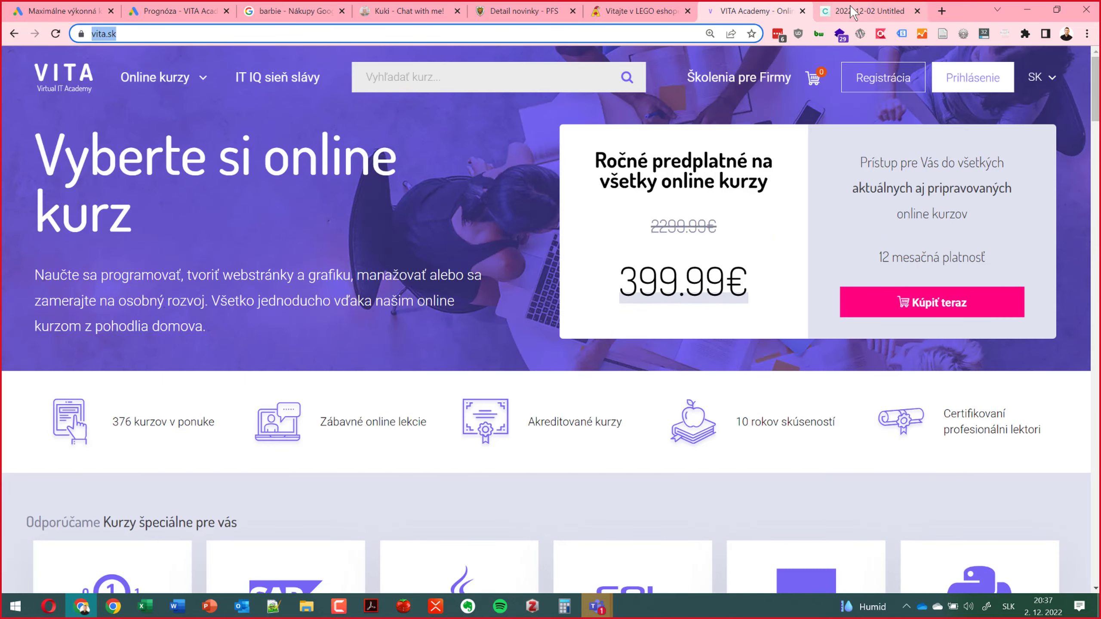
left_click(863, 10)
left_click(346, 332)
key("ctrl+v")
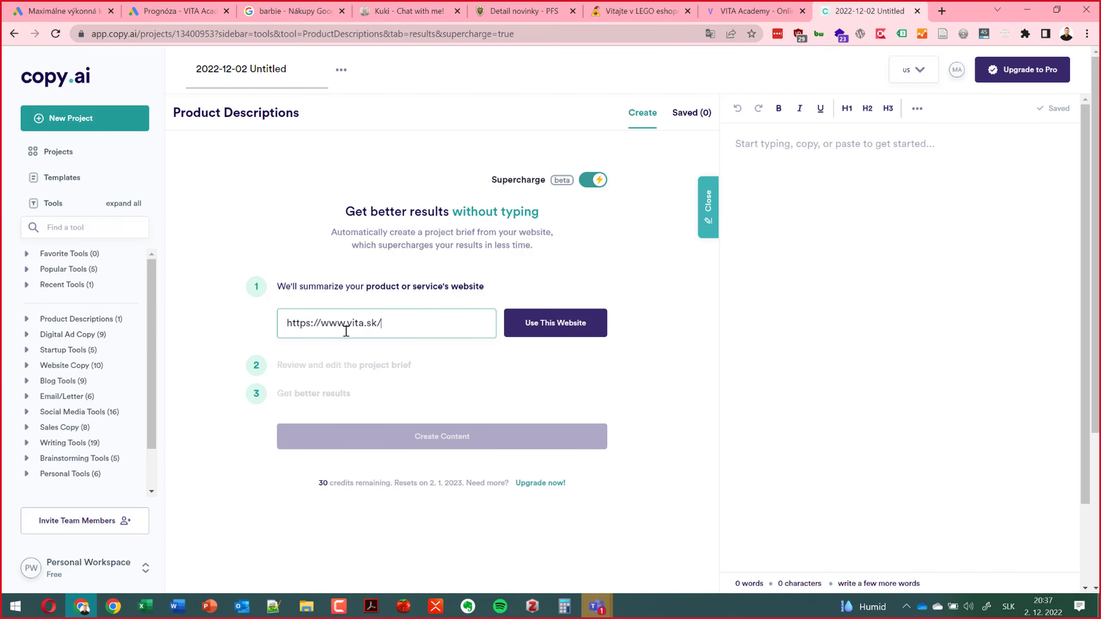
left_click(540, 333)
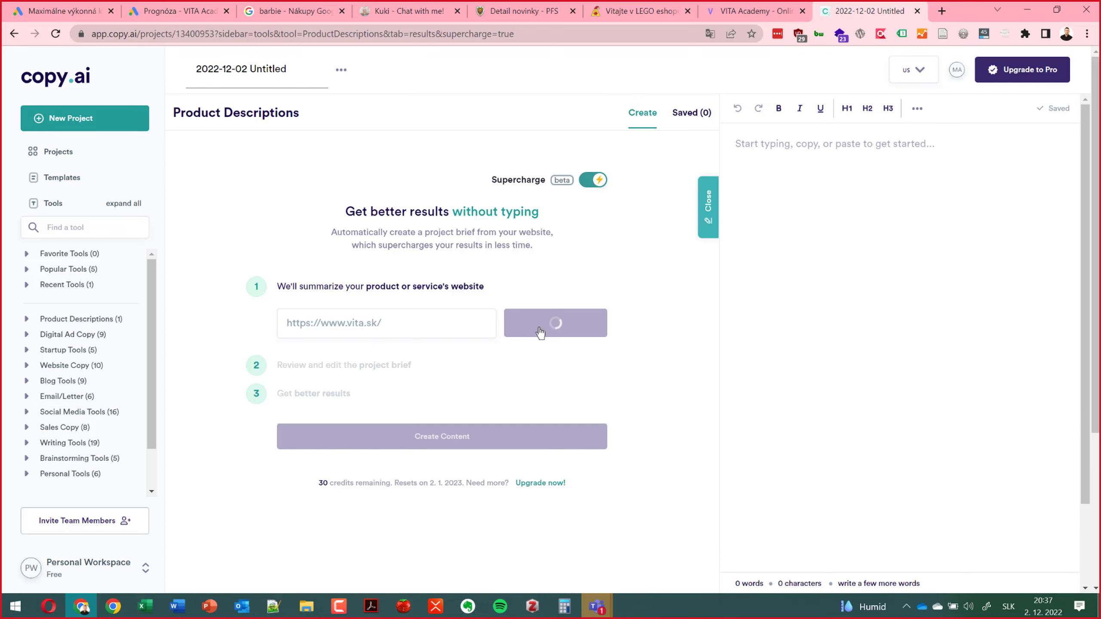
Step: Review the VITA Academy project brief through to its brand voice and create content from it
scroll(540, 332, "down", 2)
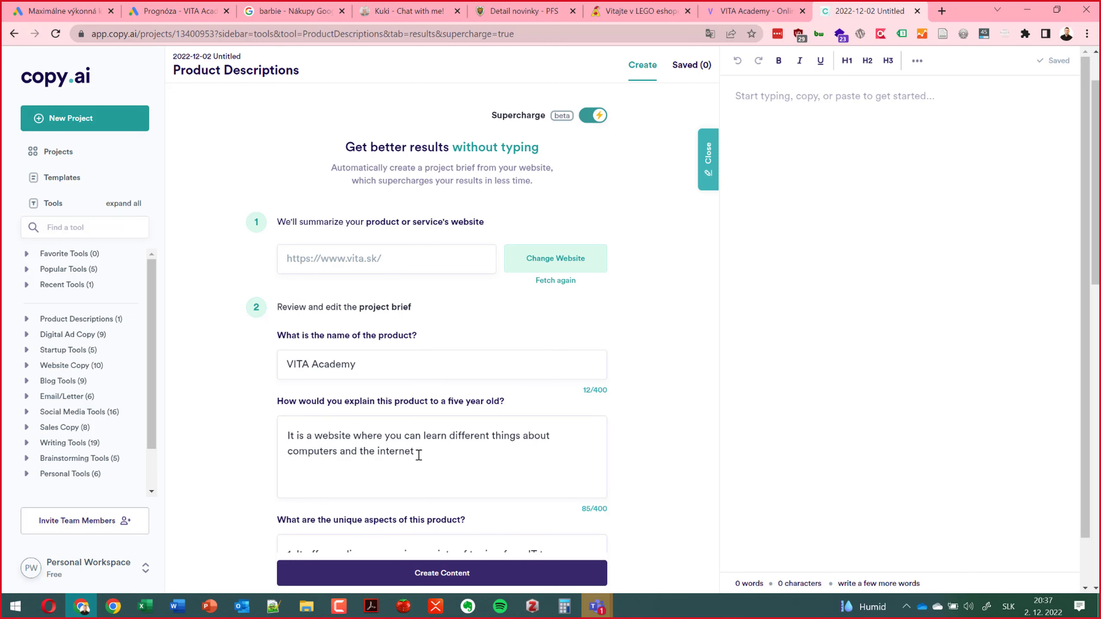
scroll(411, 457, "down", 1)
scroll(411, 467, "down", 1)
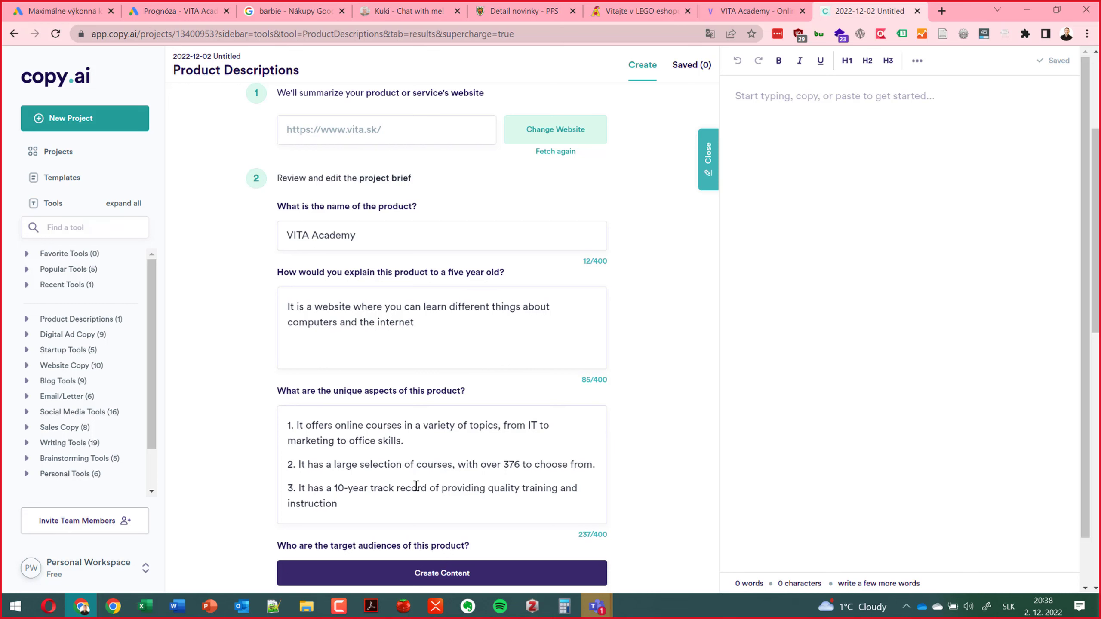
scroll(416, 486, "down", 1)
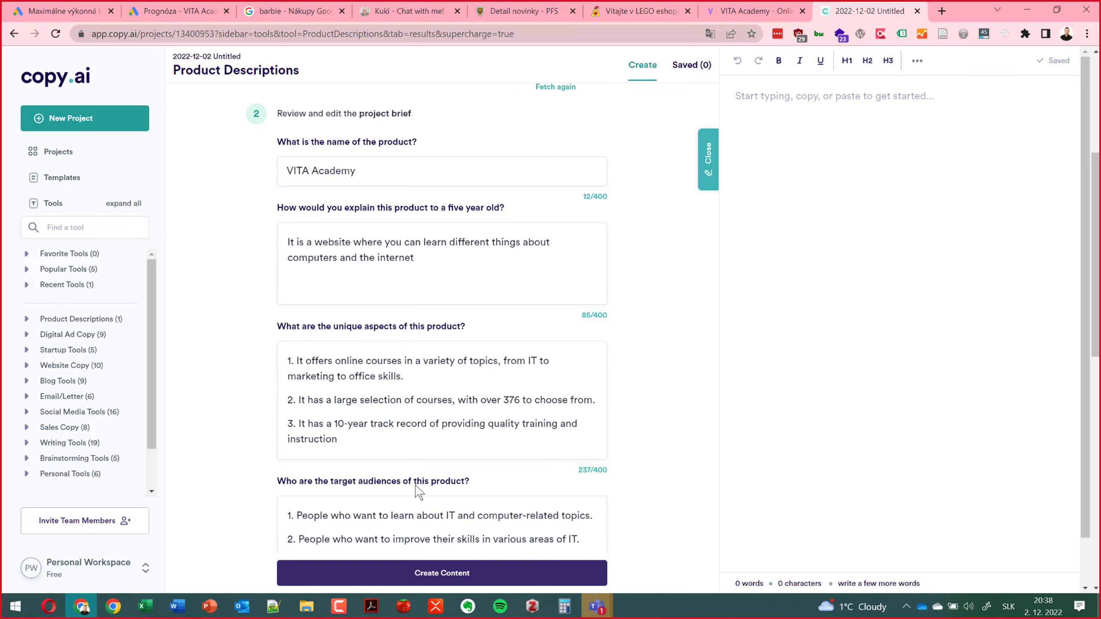
scroll(418, 490, "down", 2)
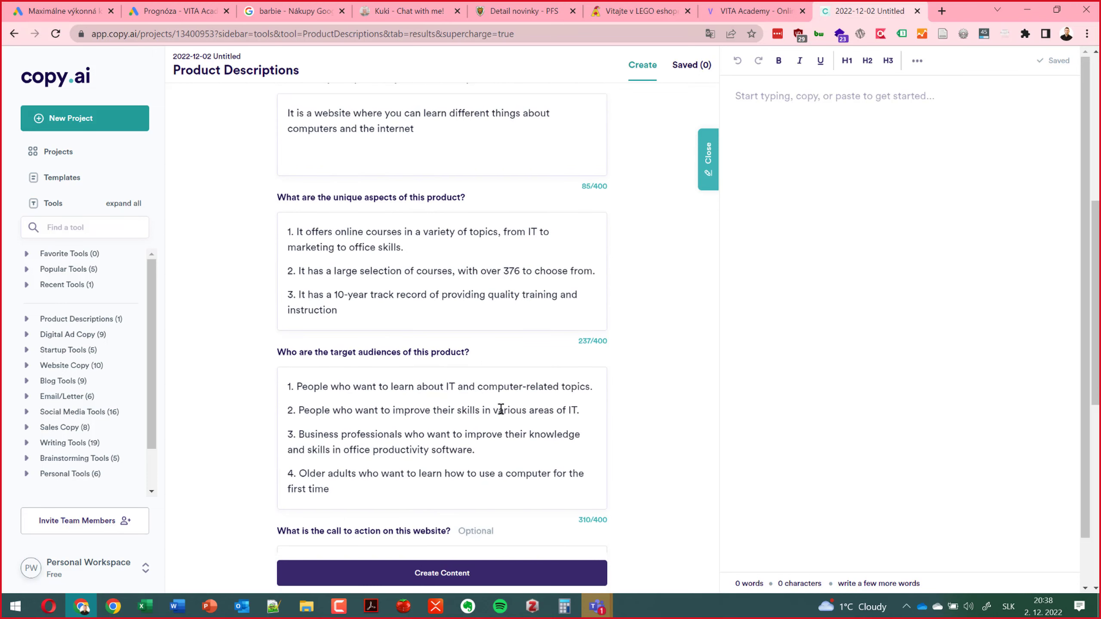
scroll(500, 409, "down", 2)
scroll(501, 412, "down", 2)
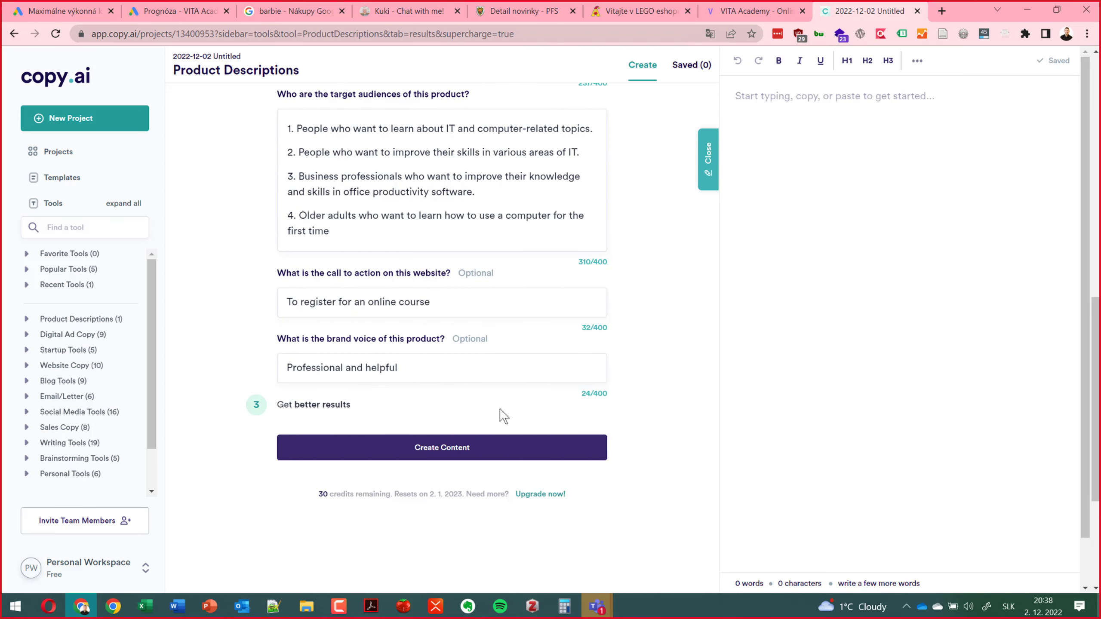
left_click(447, 450)
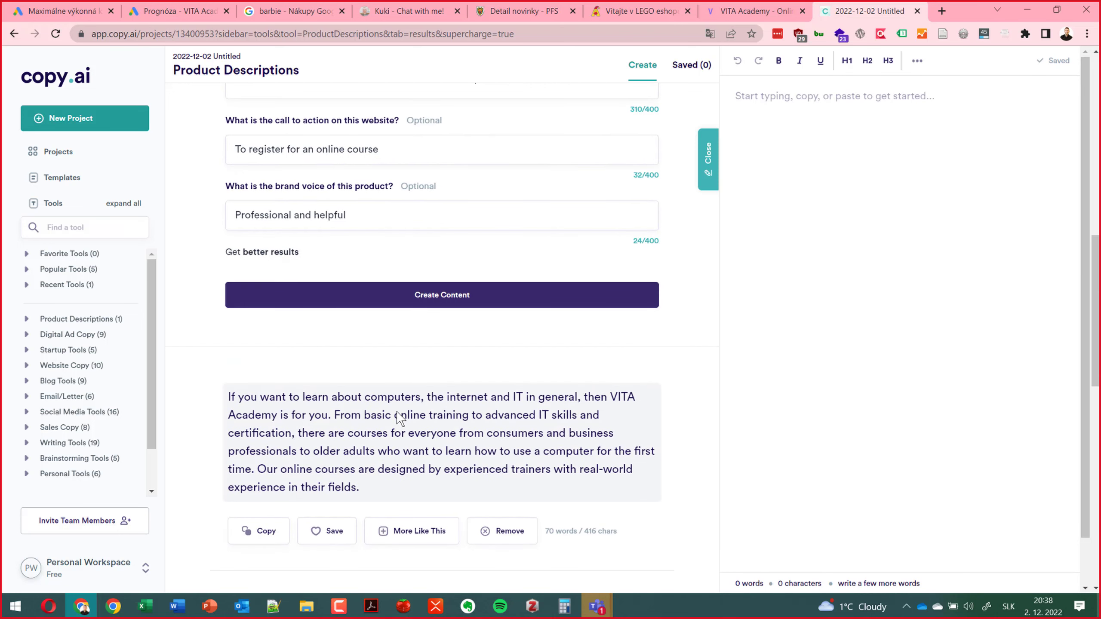
Step: Examine the product descriptions generated for VITA Academy
scroll(397, 416, "down", 10)
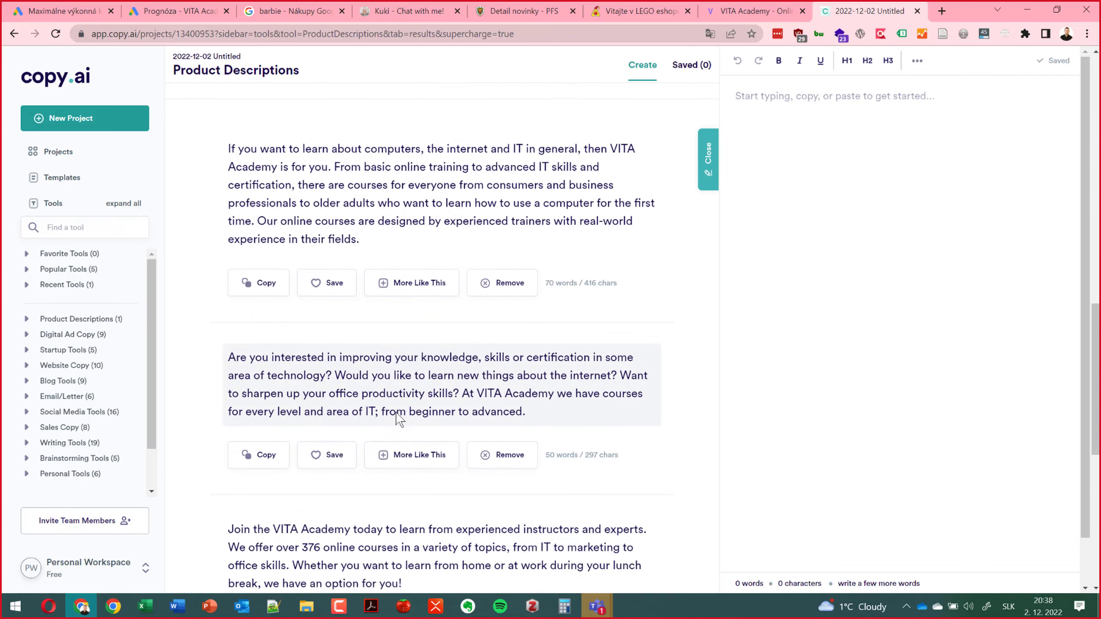
scroll(397, 414, "down", 6)
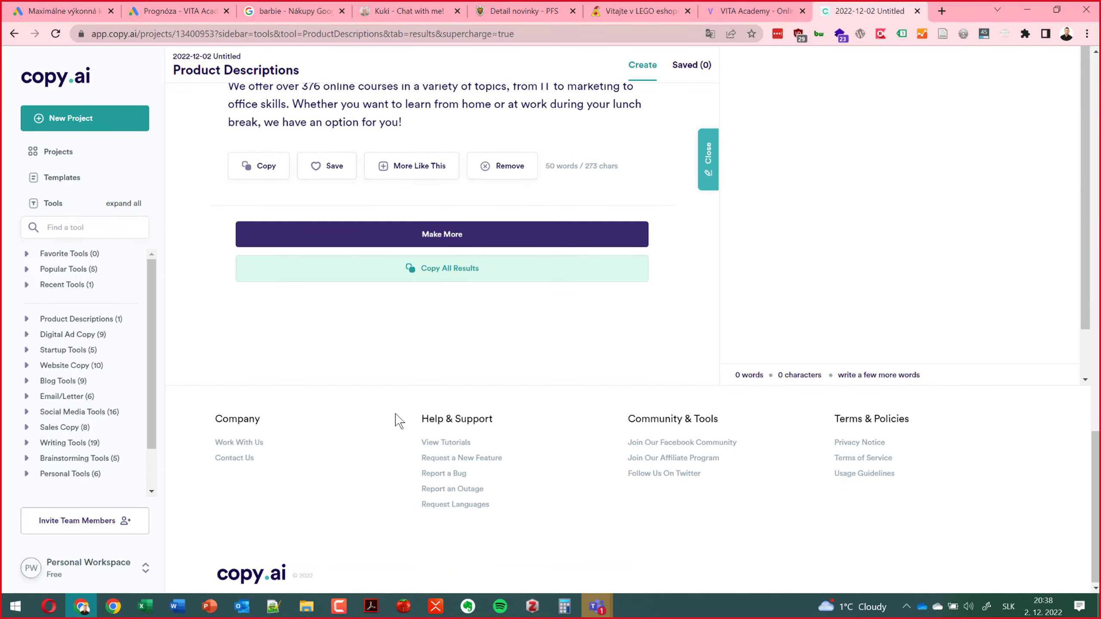
scroll(397, 418, "up", 5)
scroll(397, 418, "up", 3)
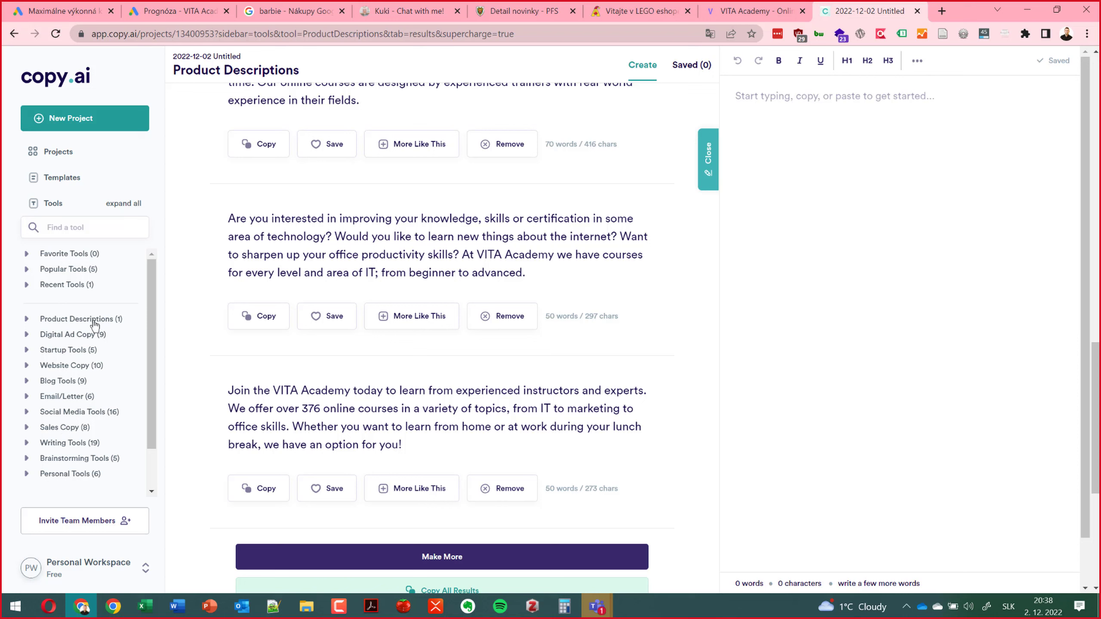
scroll(377, 351, "up", 5)
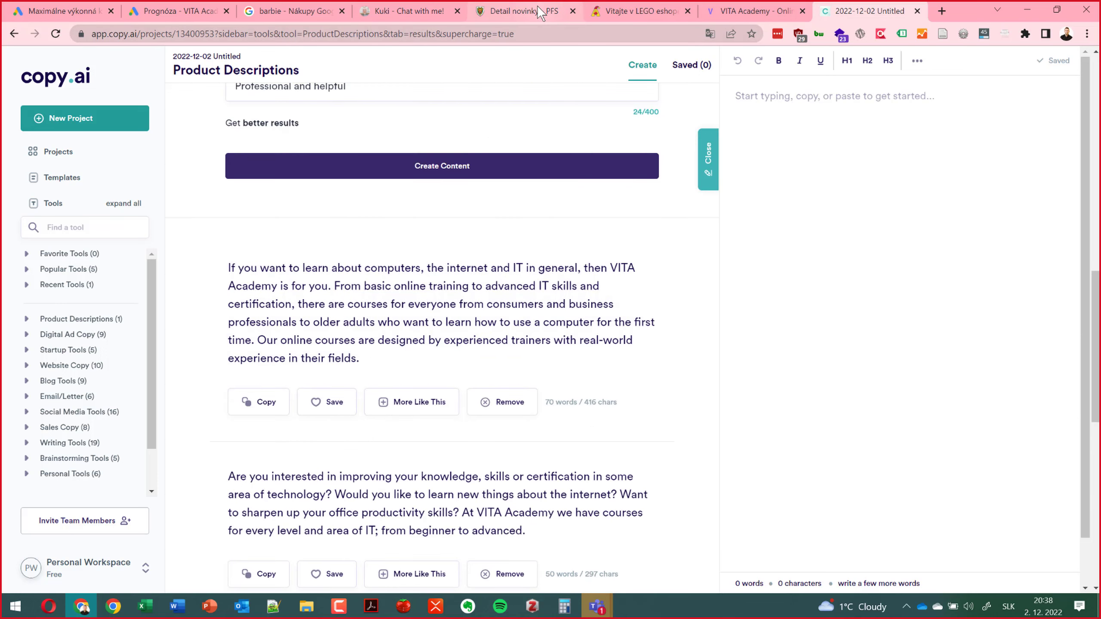
Step: Open the Alltoys homepage, copy its address, and return to the copy.ai project
left_click(637, 11)
left_click(137, 133)
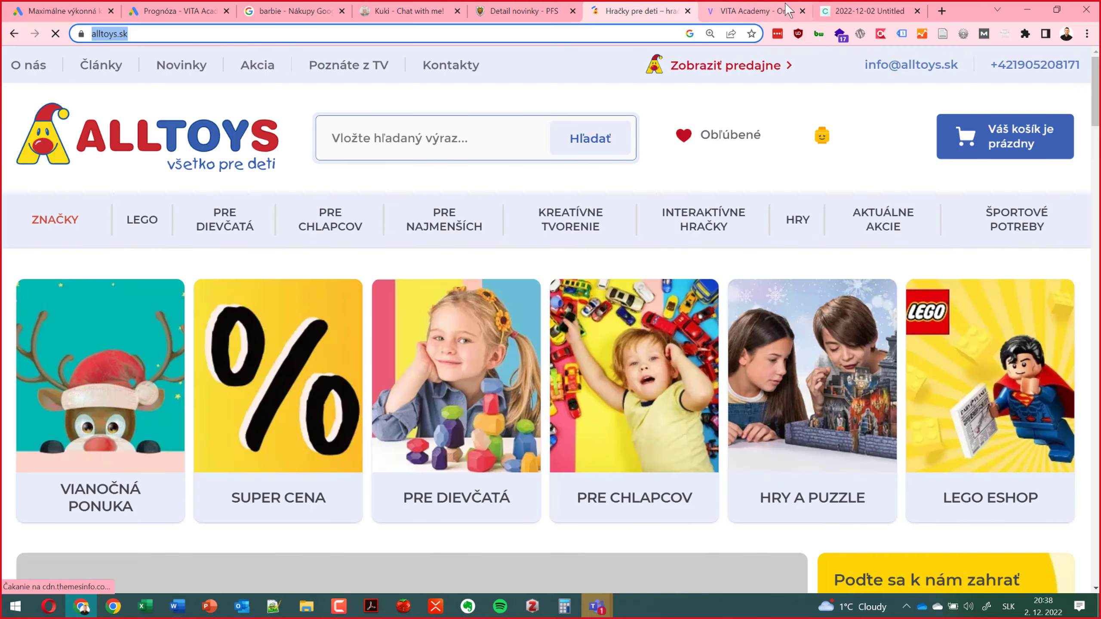
left_click(850, 11)
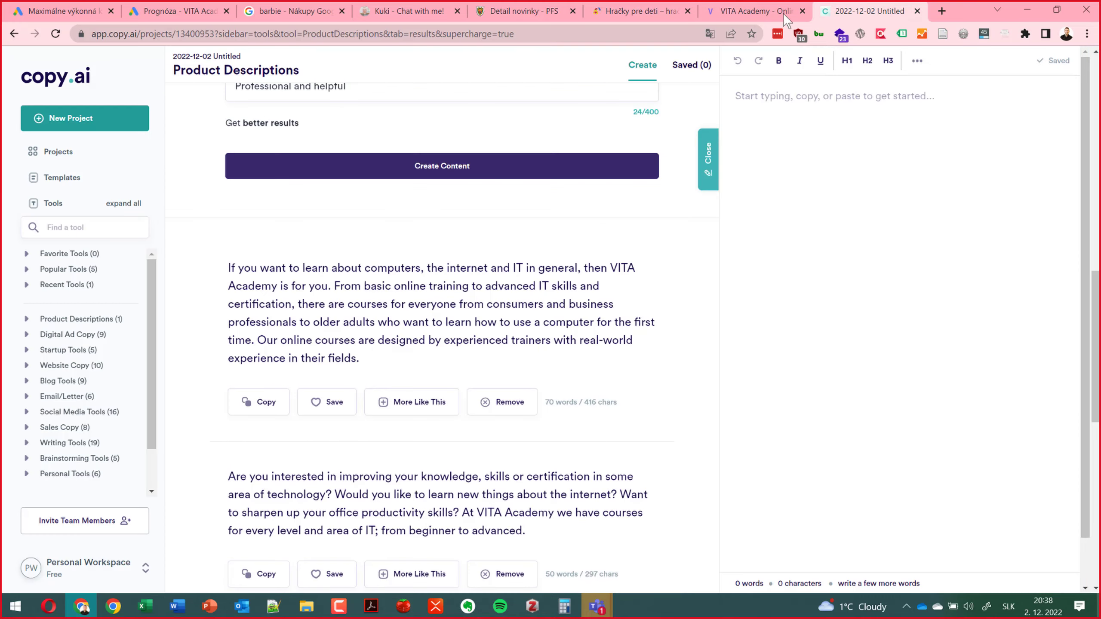
Step: Create a new copy.ai project and fill in a toy-related PPC product name
scroll(326, 260, "up", 10)
left_click(113, 118)
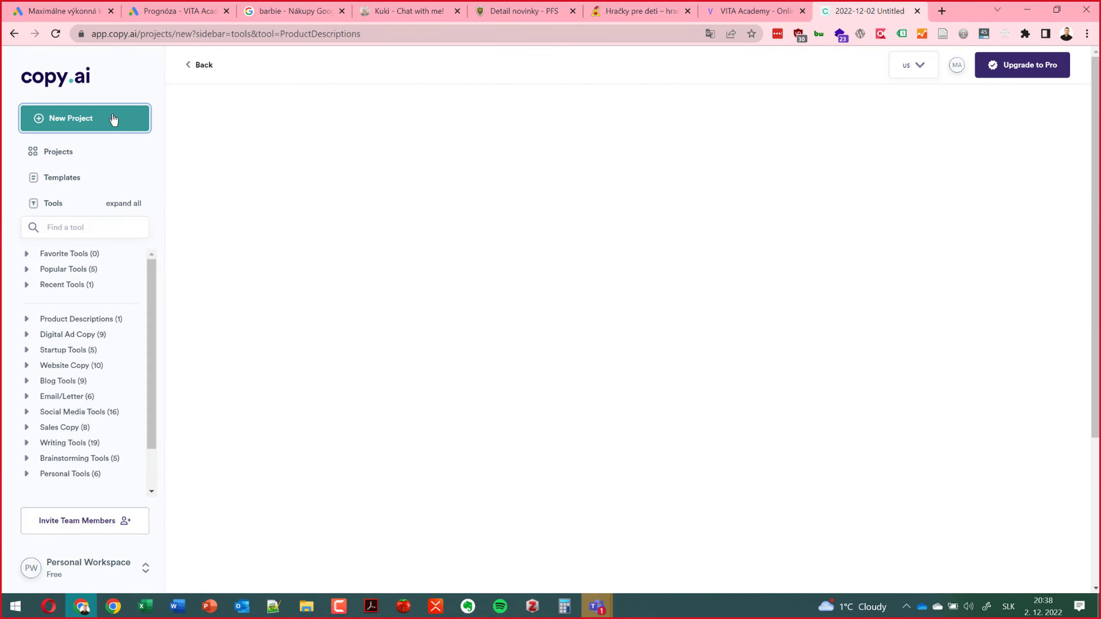
left_click(341, 246)
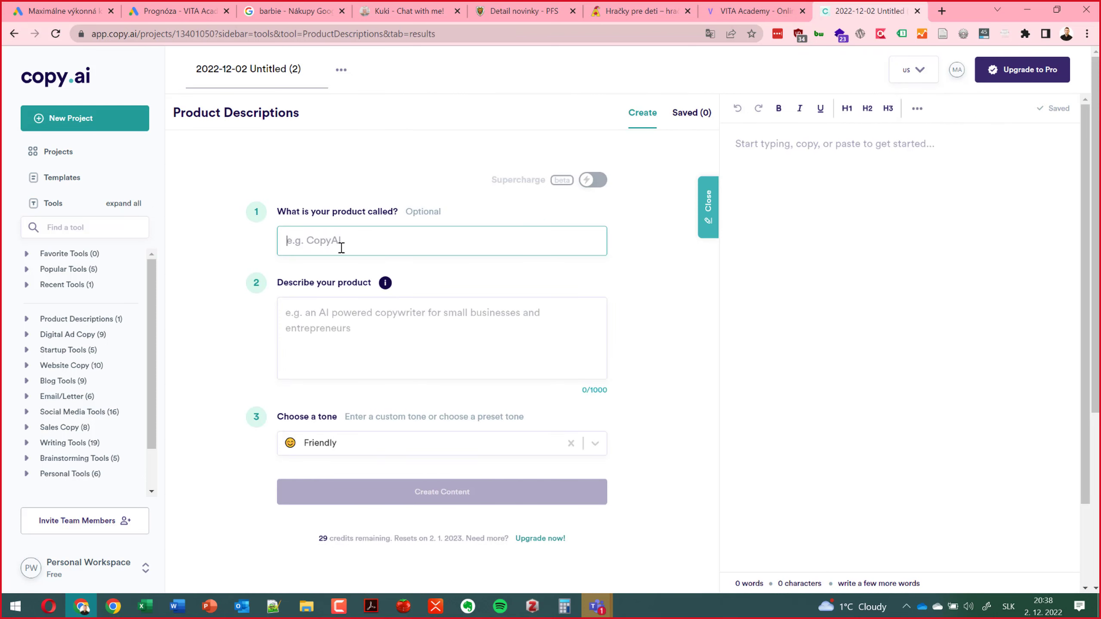
type("Hryč")
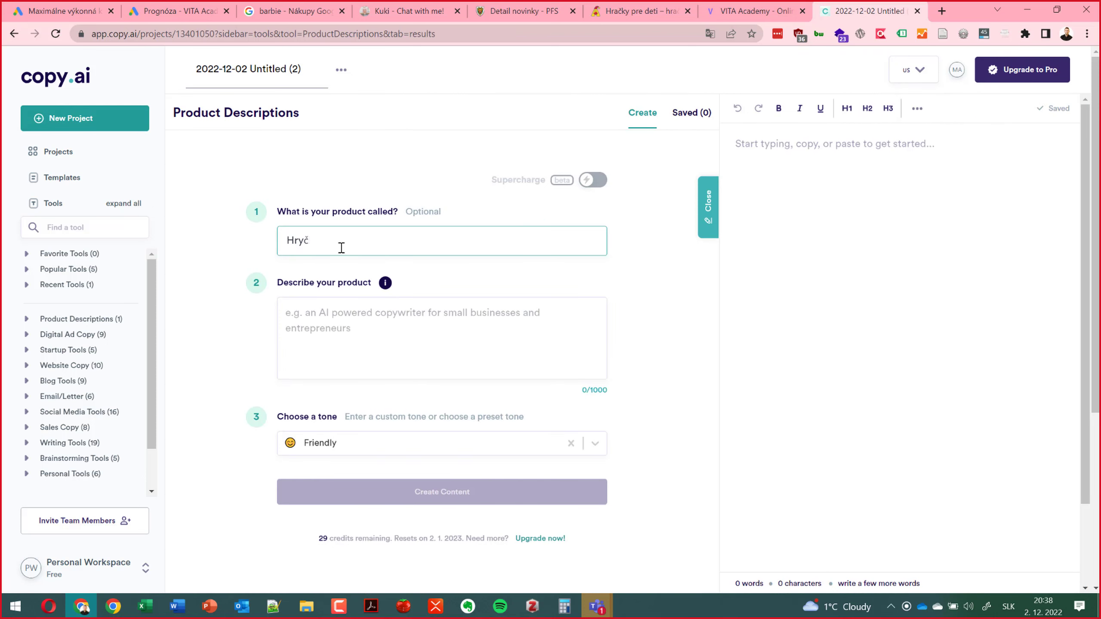
type("ky PPC")
type("go")
left_click(593, 180)
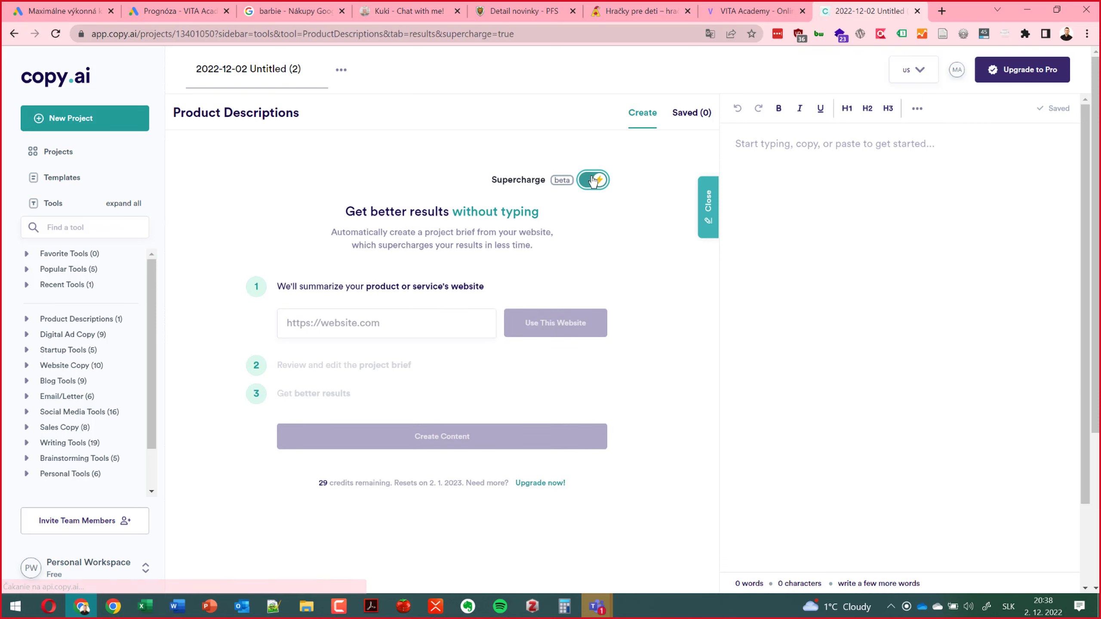
left_click(398, 328)
key("ctrl+v")
left_click(556, 324)
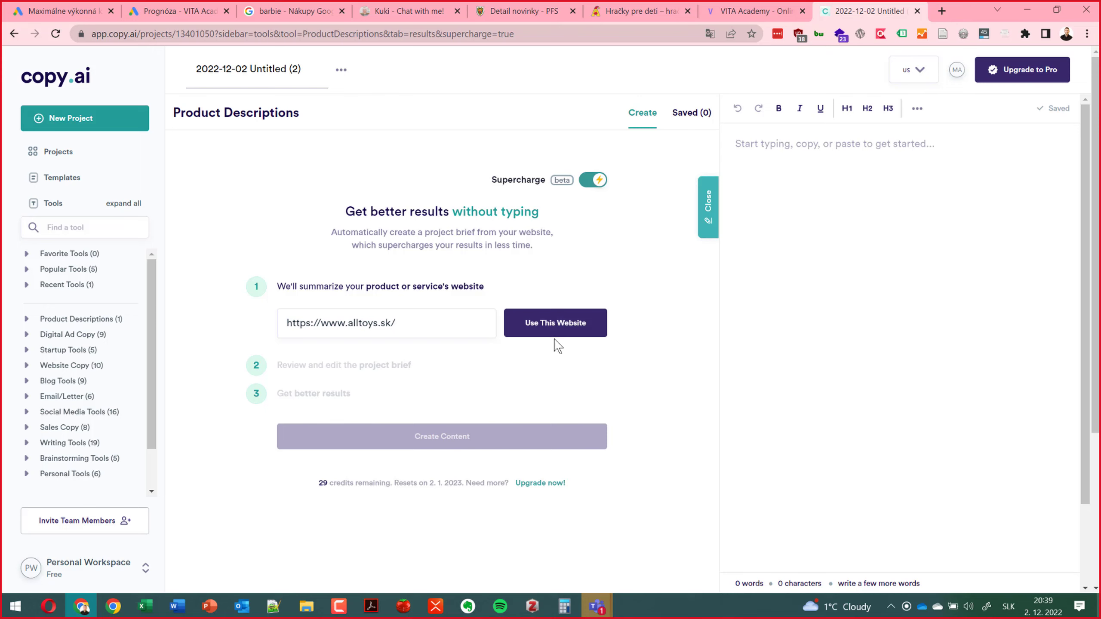
left_click(536, 330)
Step: Reload the project page and check the fields of the Alltoys project brief
left_click(55, 34)
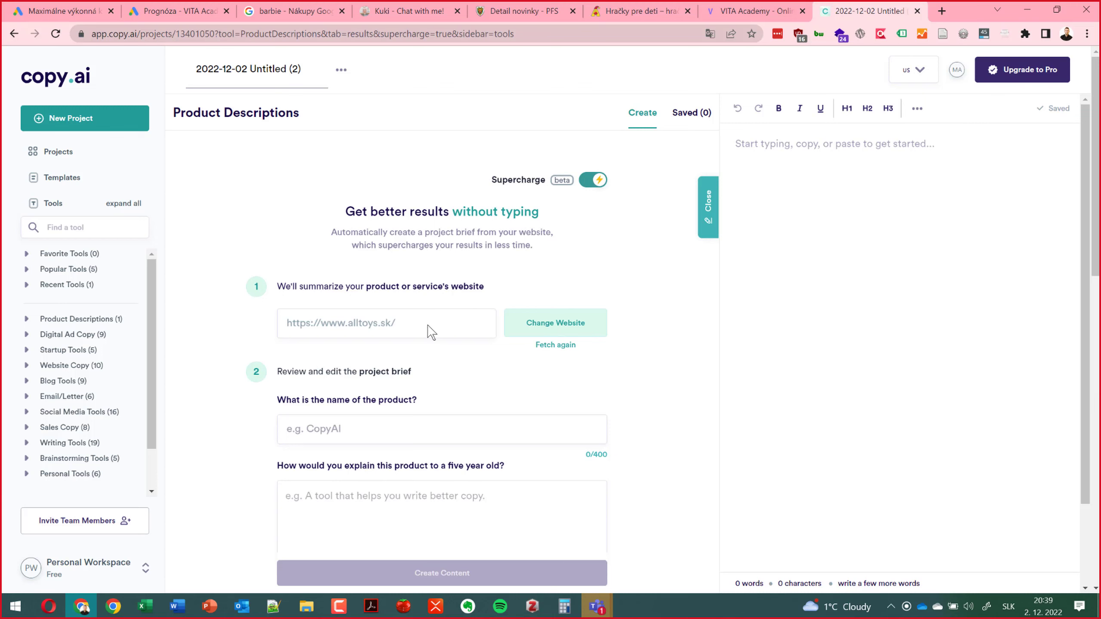
scroll(547, 326, "down", 2)
scroll(548, 328, "down", 3)
scroll(550, 328, "up", 1)
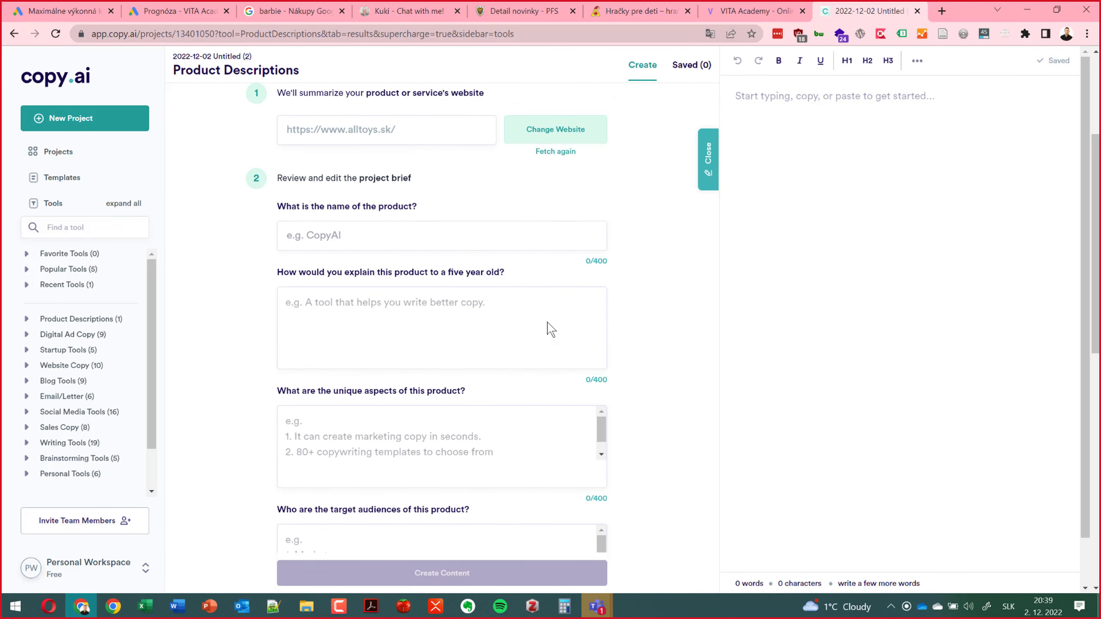
scroll(550, 328, "up", 4)
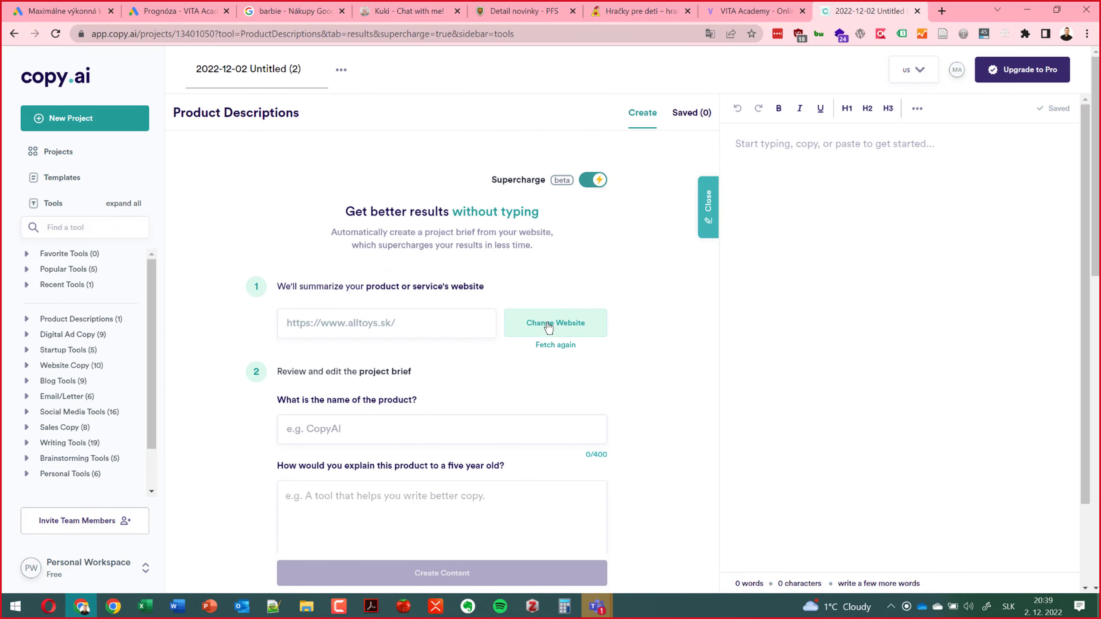
Step: Disable the ad-blocking extension on the copy.ai site
left_click(799, 34)
left_click(731, 92)
left_click(427, 179)
left_click(554, 346)
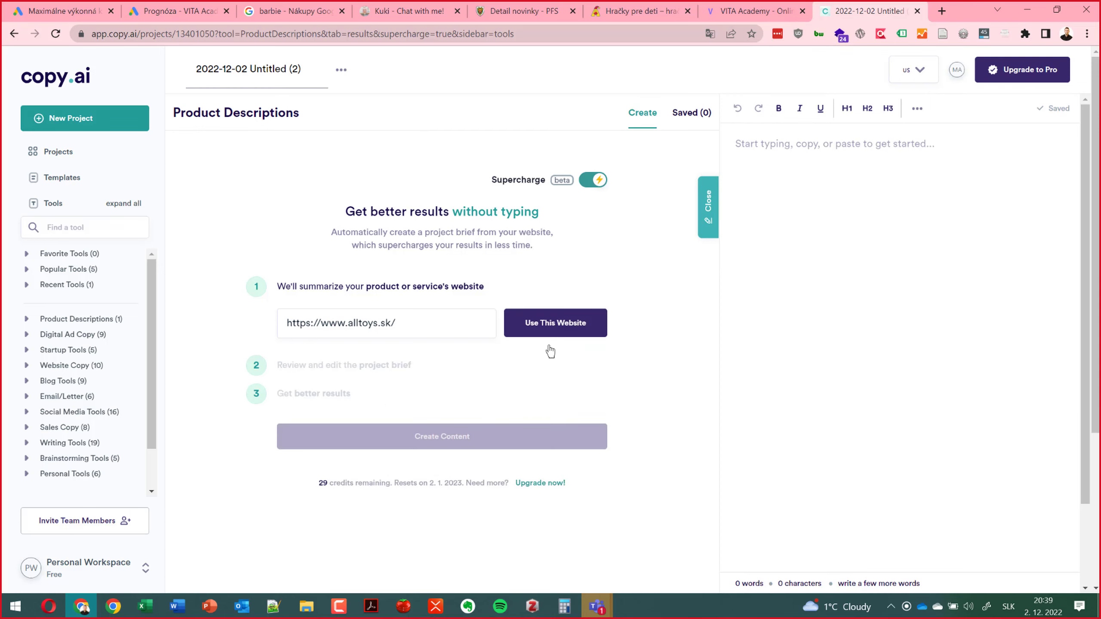
left_click(555, 331)
left_click(555, 332)
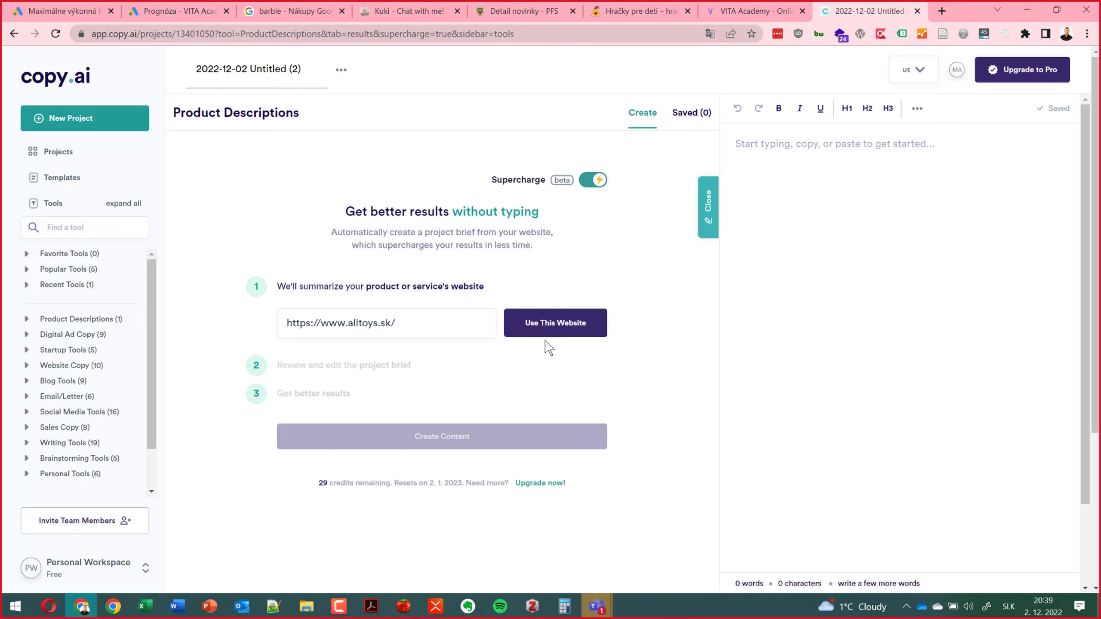
left_click(549, 326)
left_click(1027, 9)
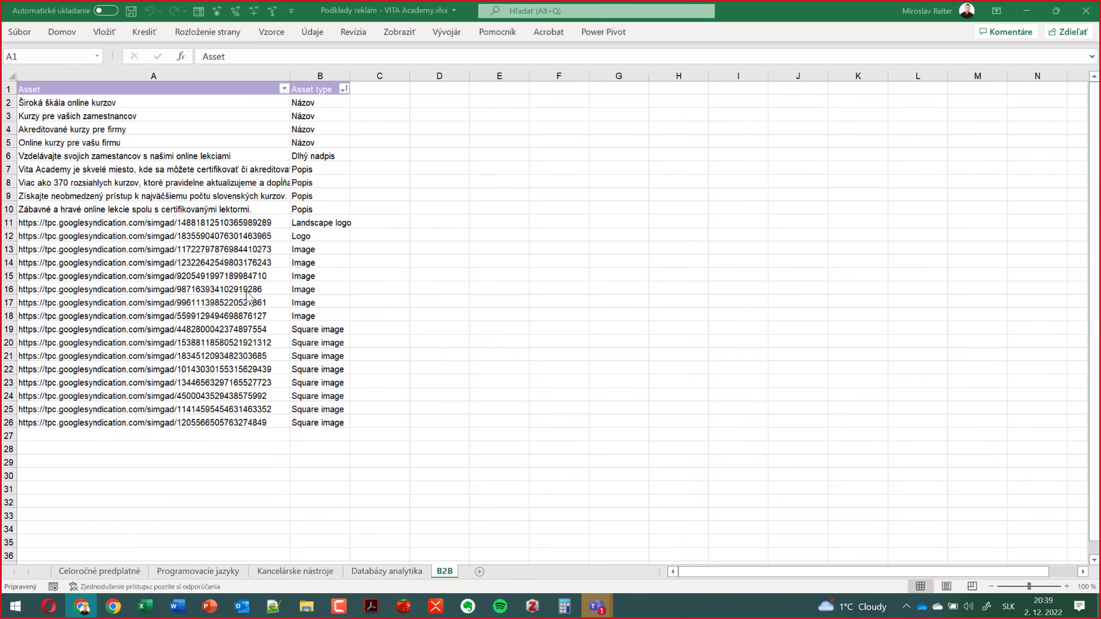